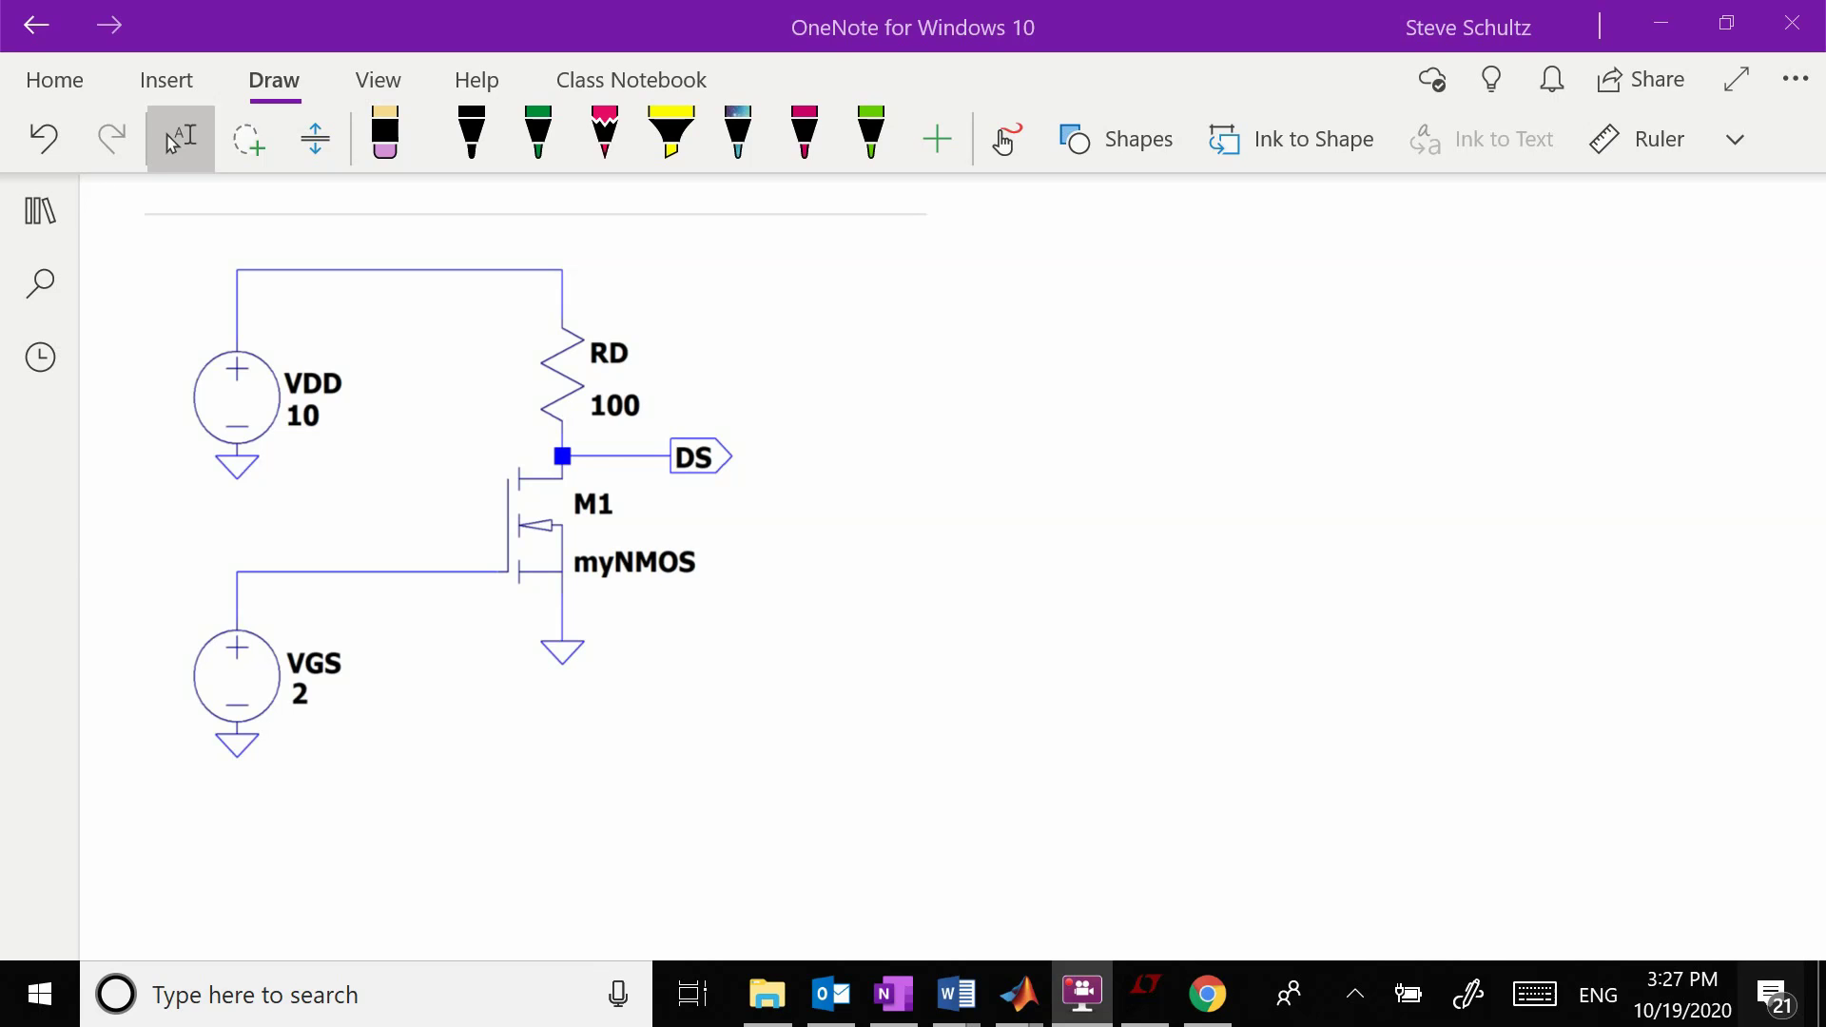
Undo a stray yellow highlighter mark beside DS and return to the black pen.
left_click_drag(1109, 600, 1126, 584)
left_click_drag(744, 470, 748, 523)
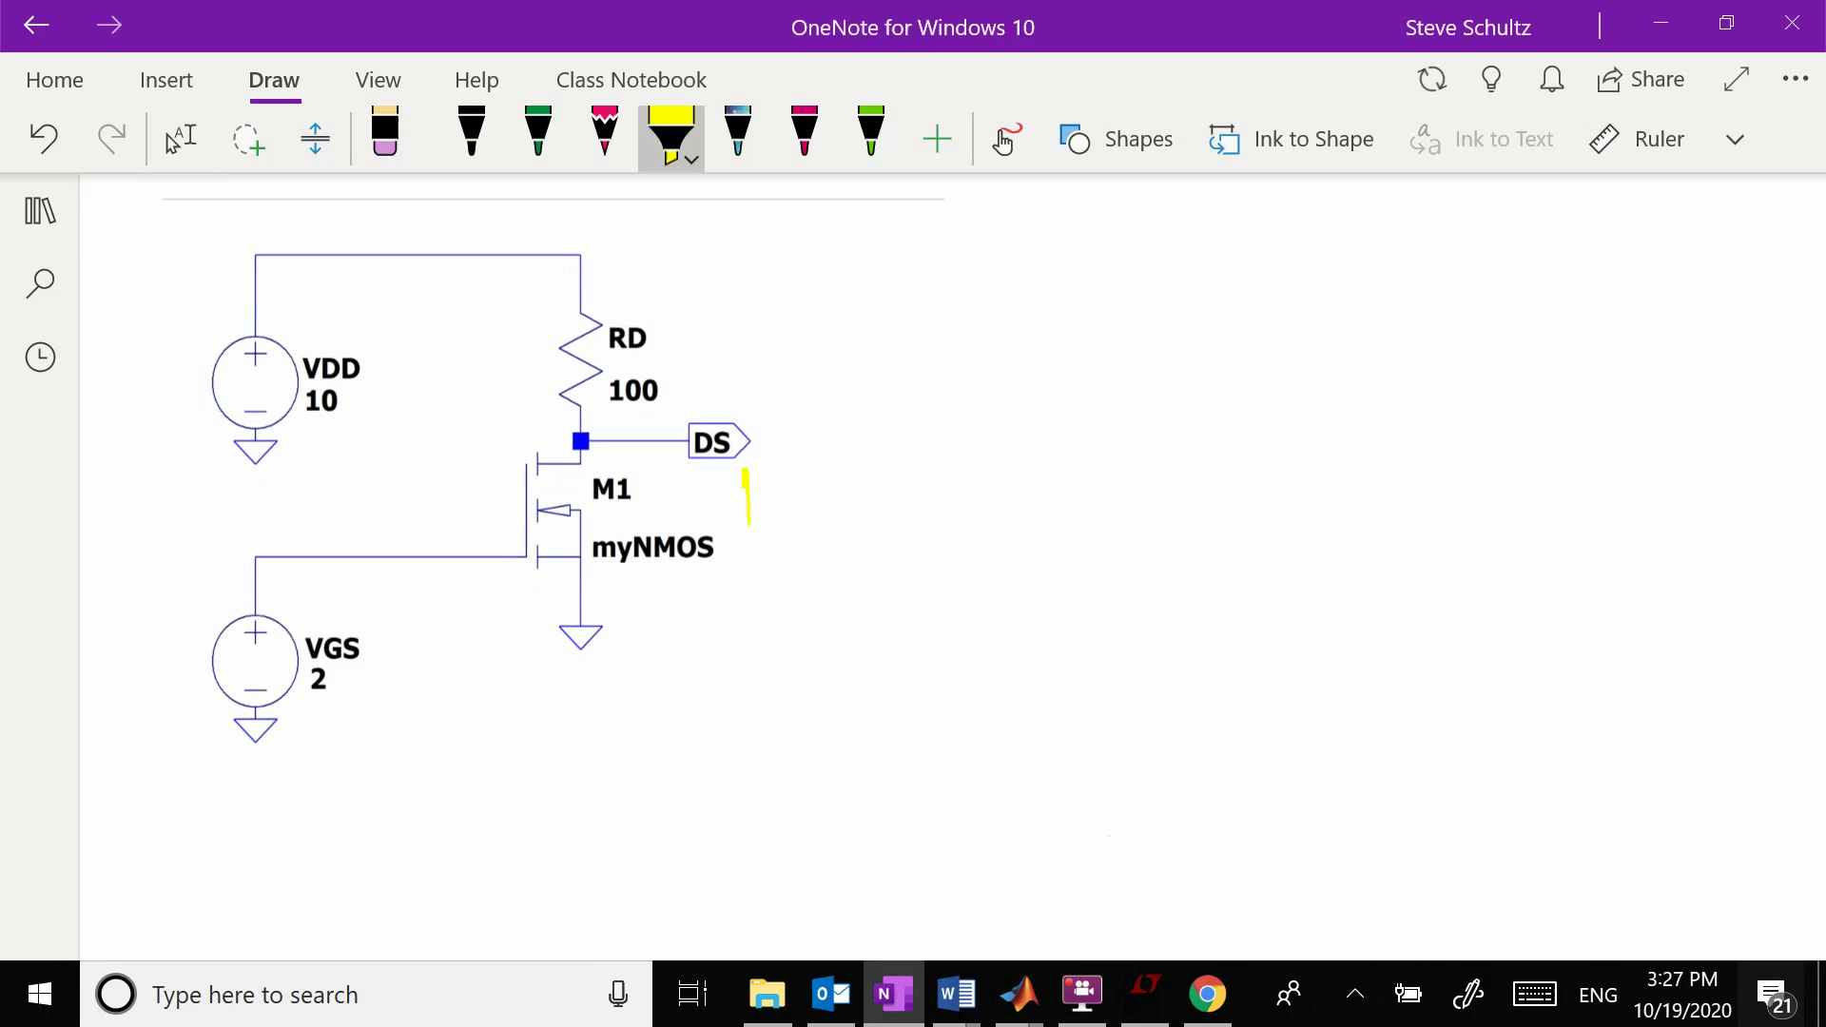
key("ctrl+z")
left_click(470, 134)
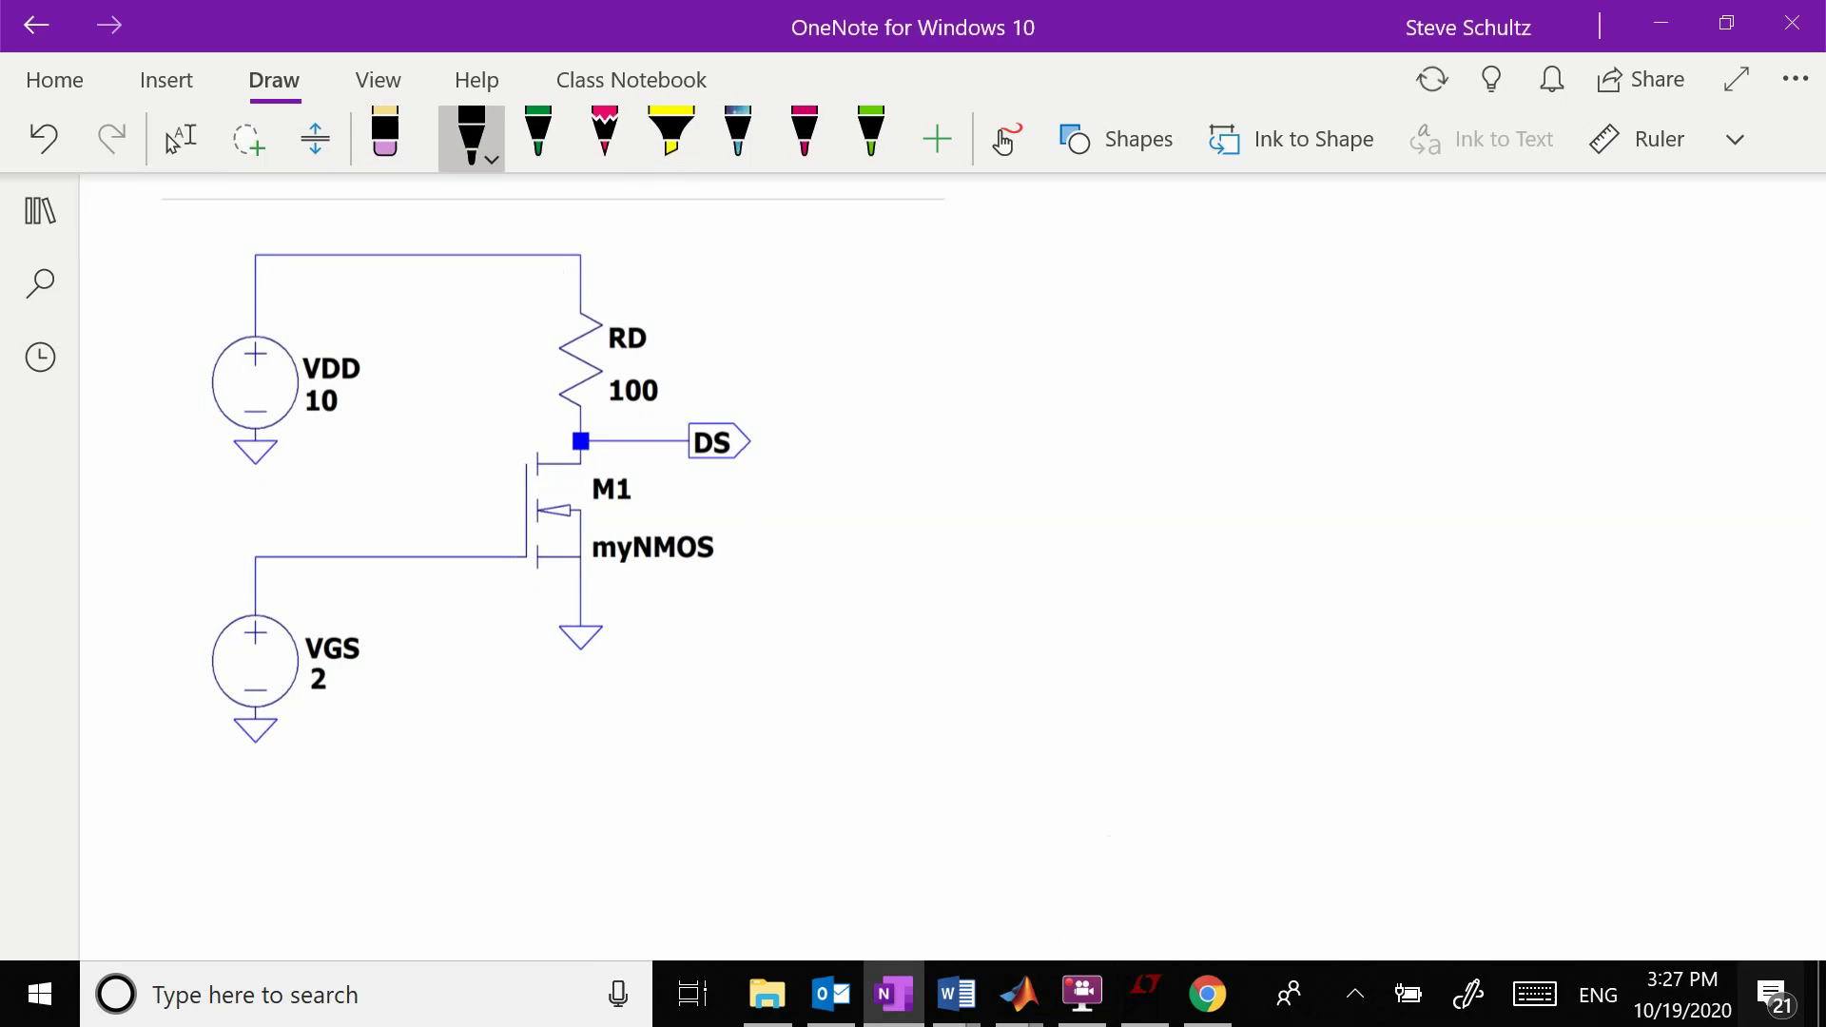
Handwrite Kp = 0.1 and, below it, Vto = 1.5 to the right of DS.
mouse_move(753, 469)
left_mouse_down()
mouse_move(756, 514)
mouse_move(788, 489)
left_mouse_up()
mouse_move(781, 485)
left_mouse_down()
mouse_move(782, 518)
mouse_move(820, 483)
left_mouse_up()
left_click(806, 490)
mouse_move(806, 493)
left_mouse_down()
mouse_move(862, 498)
mouse_move(880, 466)
mouse_move(876, 504)
left_mouse_up()
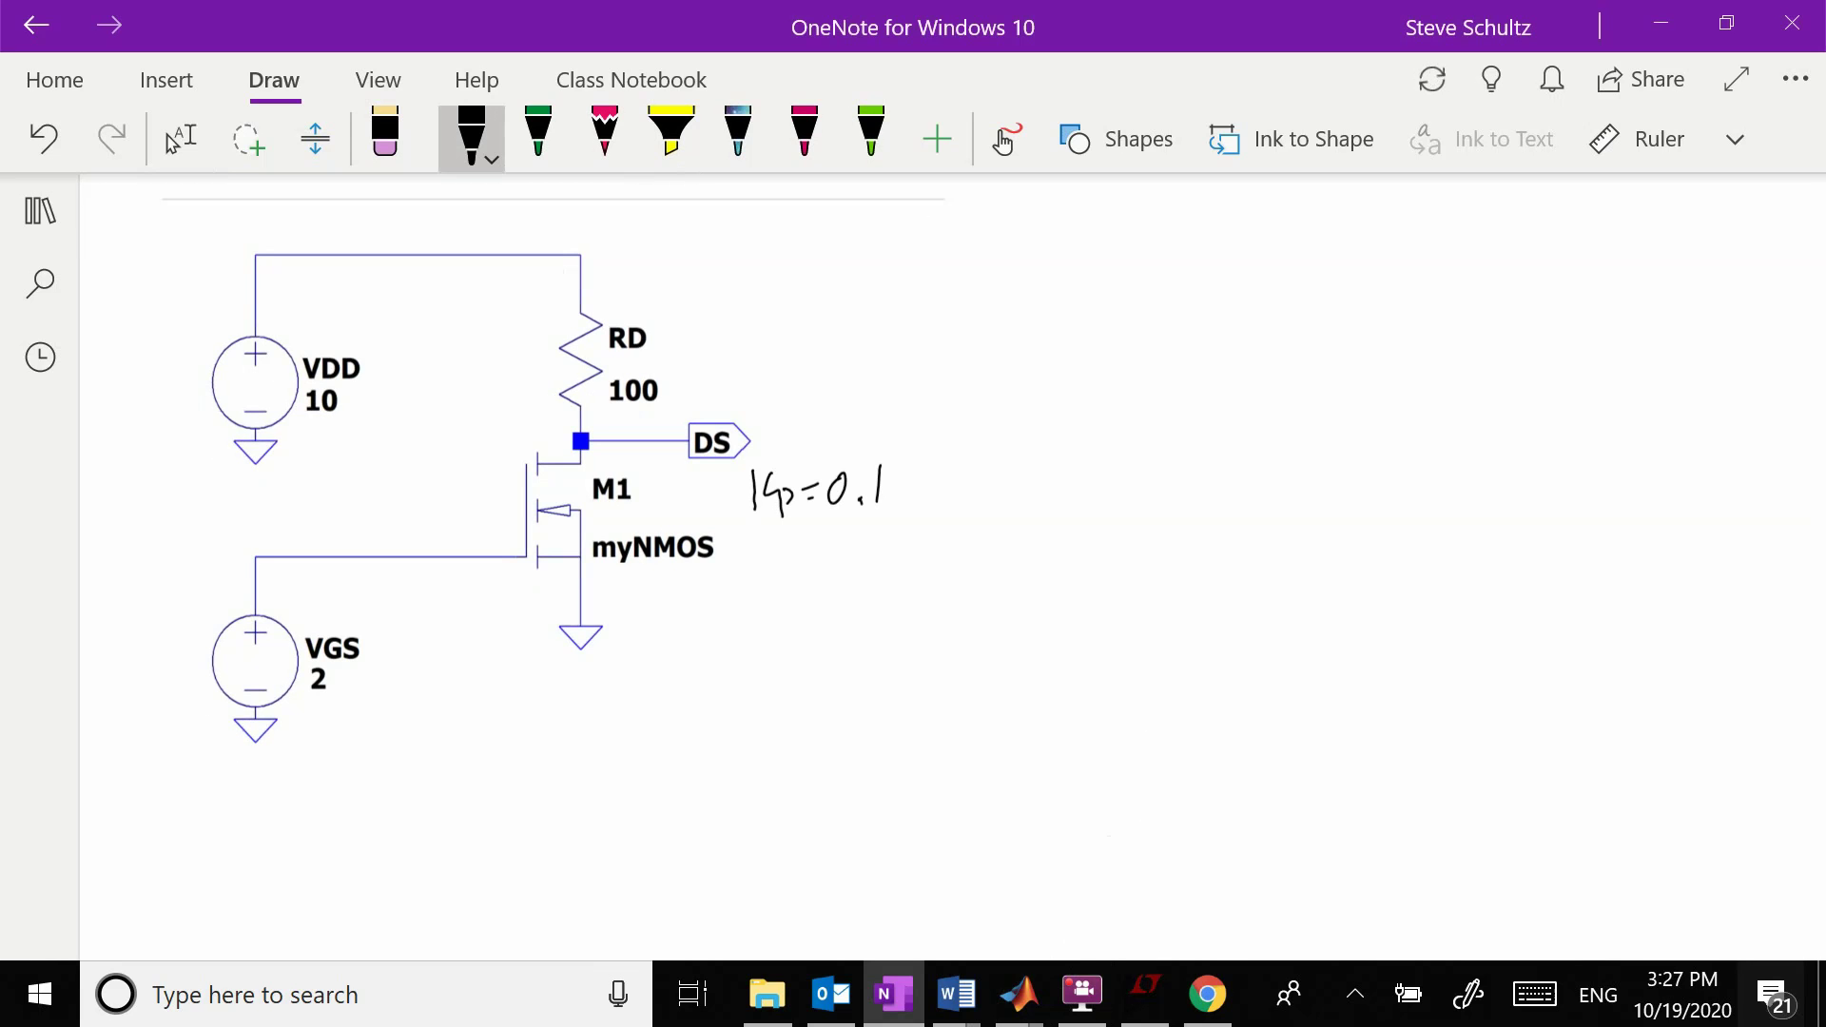
mouse_move(767, 539)
left_mouse_down()
mouse_move(777, 574)
mouse_move(789, 541)
left_mouse_up()
mouse_move(802, 550)
left_mouse_down()
mouse_move(804, 577)
mouse_move(815, 563)
left_mouse_up()
left_click_drag(816, 565, 871, 557)
left_click_drag(852, 571, 903, 571)
left_click_drag(931, 540, 919, 572)
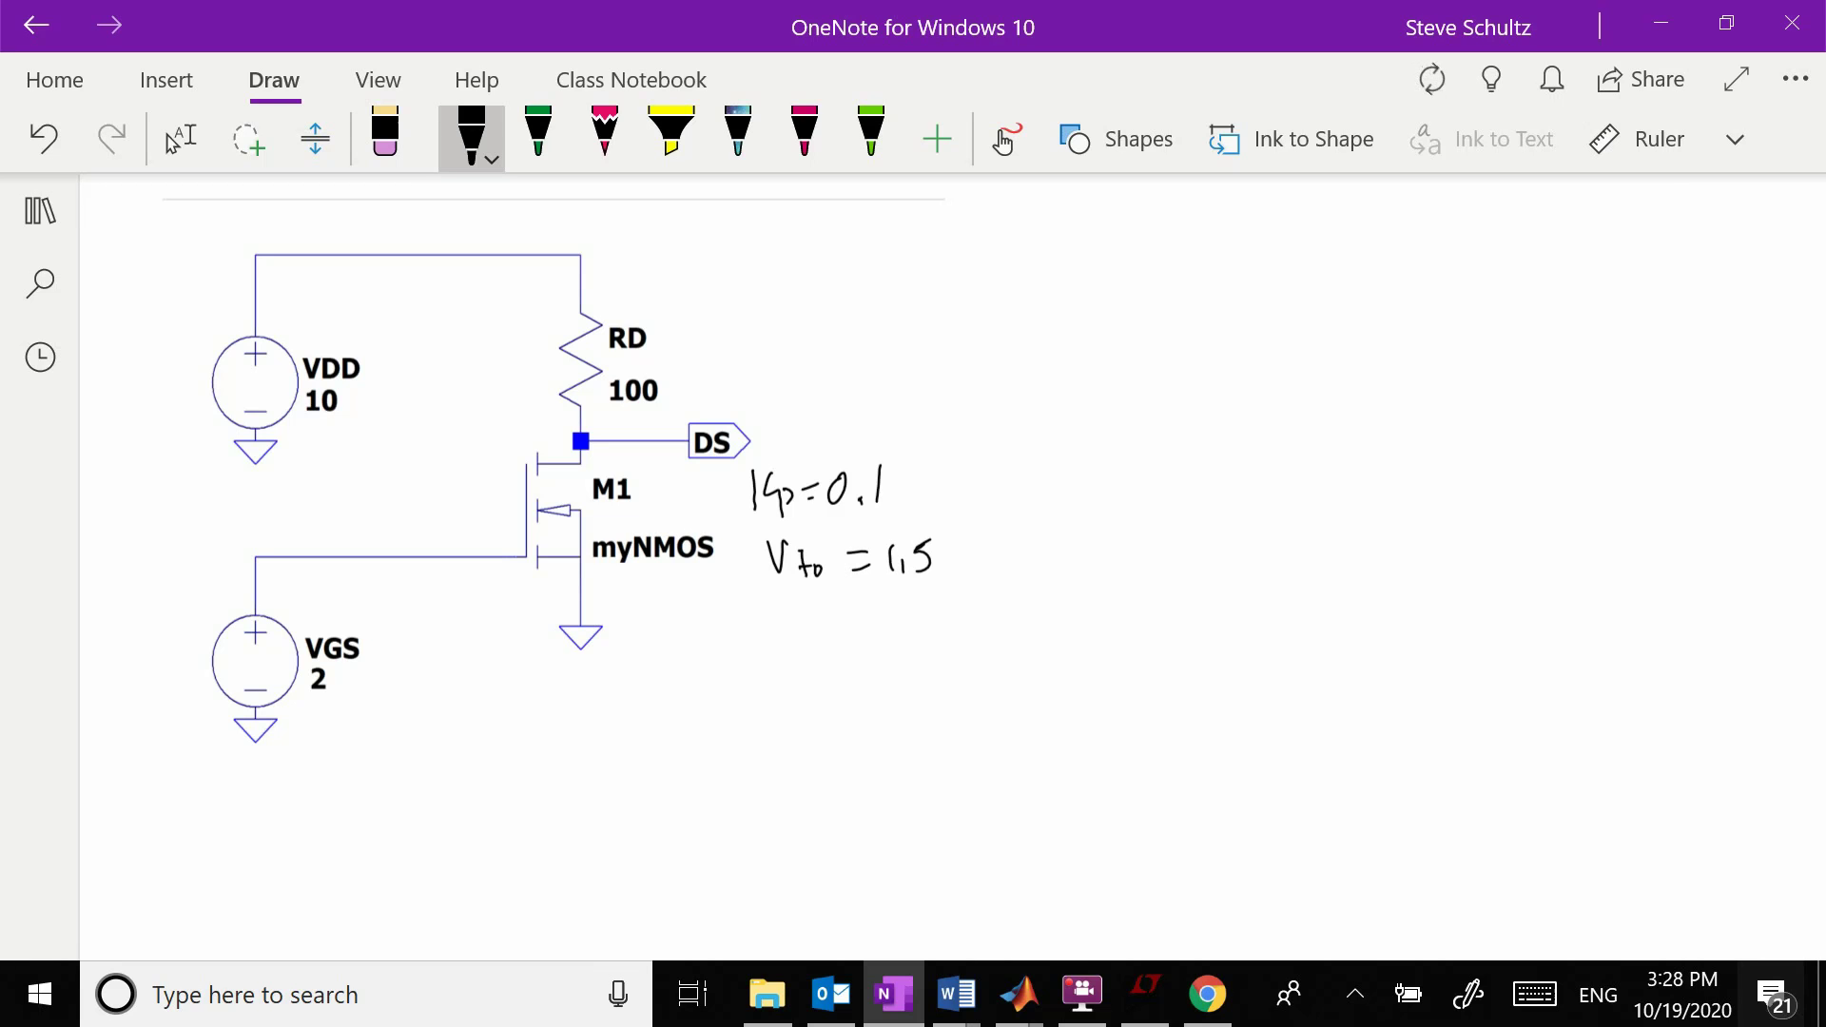
Write the heading TRIODE and underline it.
mouse_move(949, 263)
left_mouse_down()
mouse_move(948, 286)
mouse_move(962, 262)
left_mouse_up()
mouse_move(972, 263)
left_mouse_down()
mouse_move(973, 290)
mouse_move(996, 288)
left_mouse_up()
left_click_drag(1014, 267, 1029, 285)
mouse_move(1030, 264)
left_mouse_down()
mouse_move(1046, 276)
mouse_move(1031, 289)
left_mouse_up()
left_click_drag(1055, 269, 1068, 290)
left_click_drag(937, 310, 1108, 298)
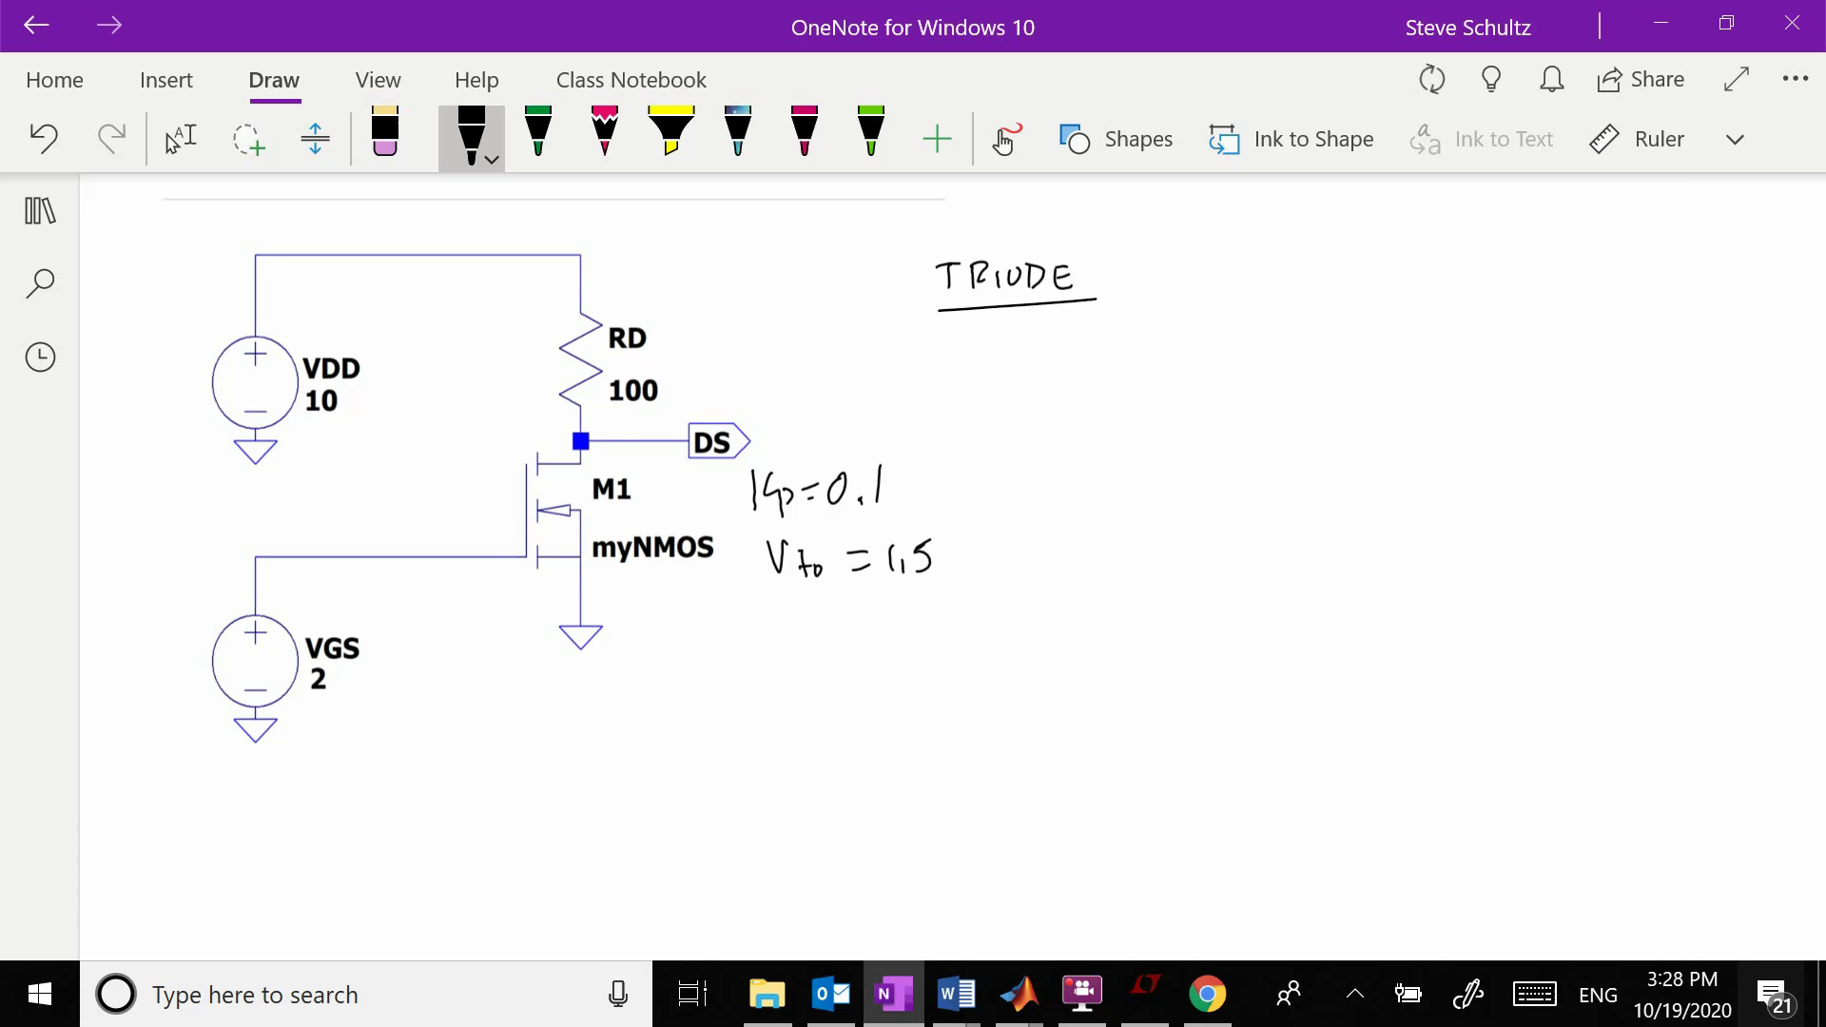
Write 'ID = Kp' beneath the TRIODE heading.
mouse_move(976, 333)
left_mouse_down()
mouse_move(977, 353)
mouse_move(995, 333)
mouse_move(993, 362)
left_mouse_up()
left_click_drag(997, 348, 998, 368)
left_click_drag(1018, 354, 1068, 350)
left_click_drag(1069, 351, 1091, 362)
mouse_move(1090, 349)
left_mouse_down()
mouse_move(1128, 313)
mouse_move(1121, 369)
mouse_move(1167, 337)
mouse_move(1219, 360)
left_mouse_up()
Complete the triode bracket [(VGS − Vto)VDS − VDS²/2].
left_click_drag(1223, 344, 1247, 373)
left_click_drag(1239, 361, 1265, 368)
left_click_drag(1273, 344, 1275, 373)
left_click_drag(1156, 333, 1154, 372)
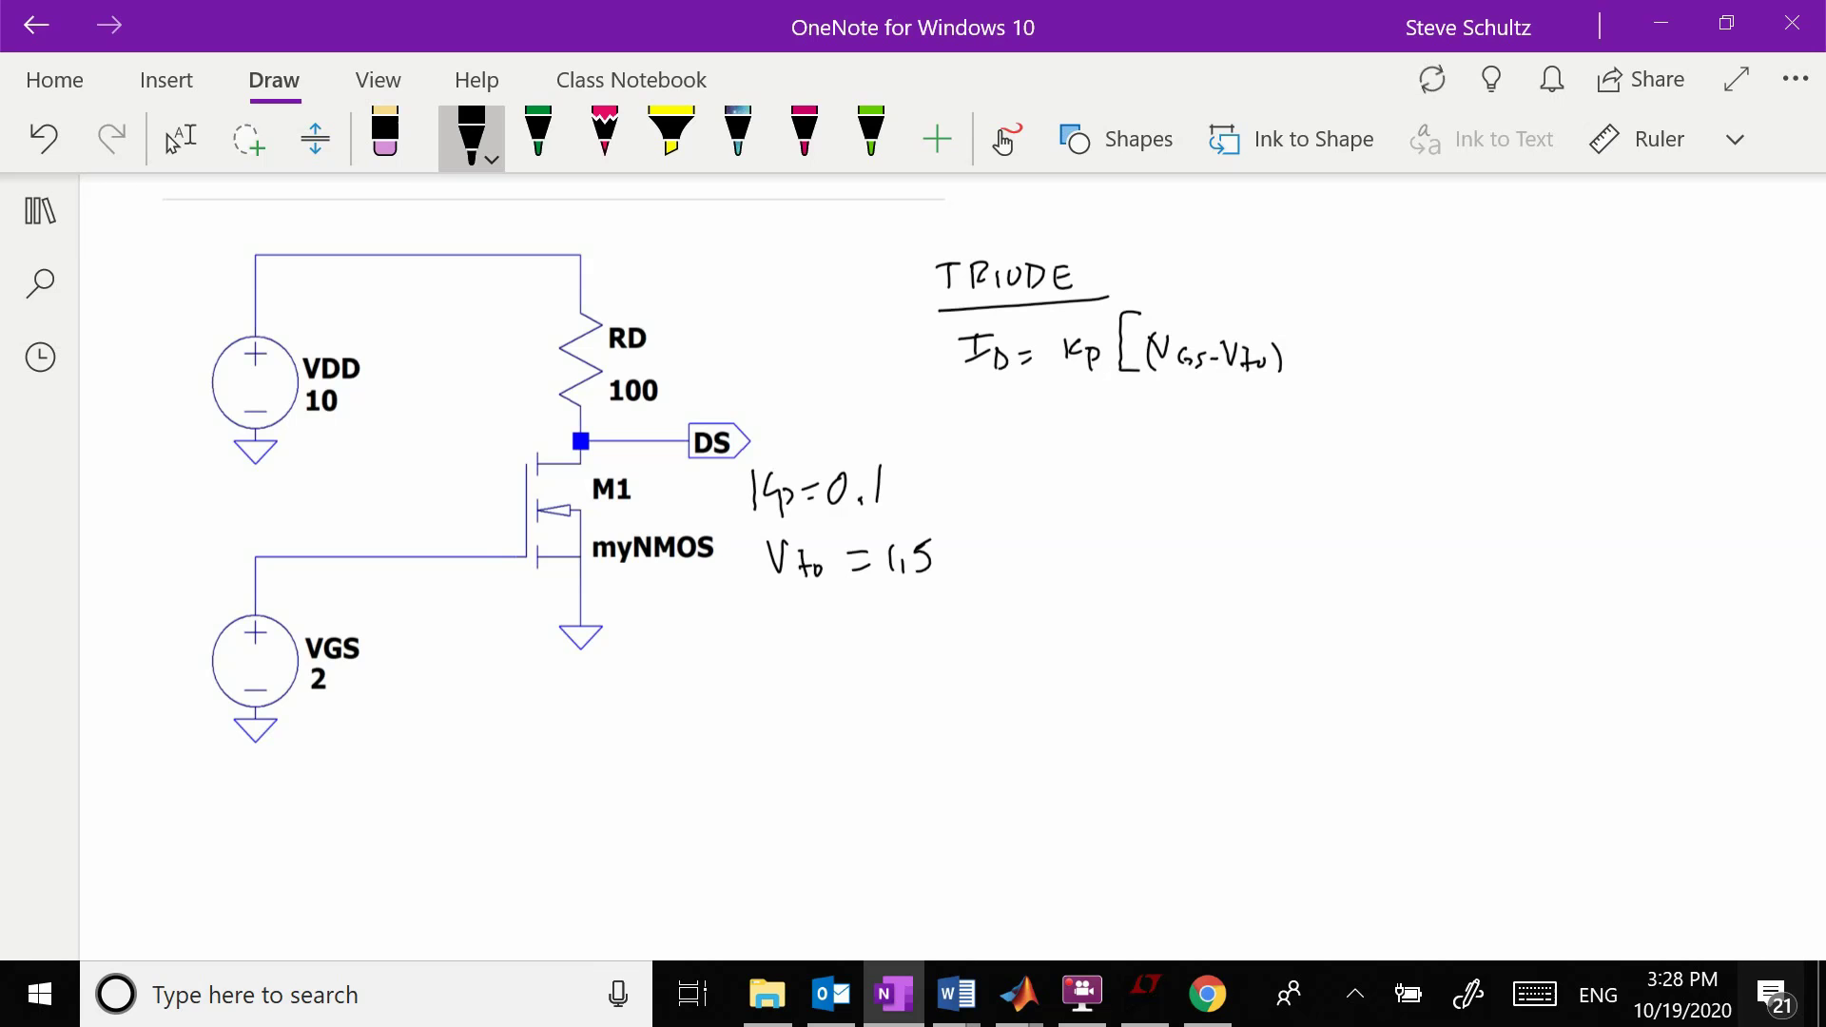
left_click_drag(1295, 348, 1338, 370)
left_click_drag(1365, 359, 1429, 333)
mouse_move(1437, 338)
left_mouse_down()
mouse_move(1453, 356)
mouse_move(1477, 333)
mouse_move(1452, 359)
left_mouse_up()
mouse_move(1438, 368)
left_mouse_down()
mouse_move(1499, 321)
mouse_move(1481, 394)
left_mouse_up()
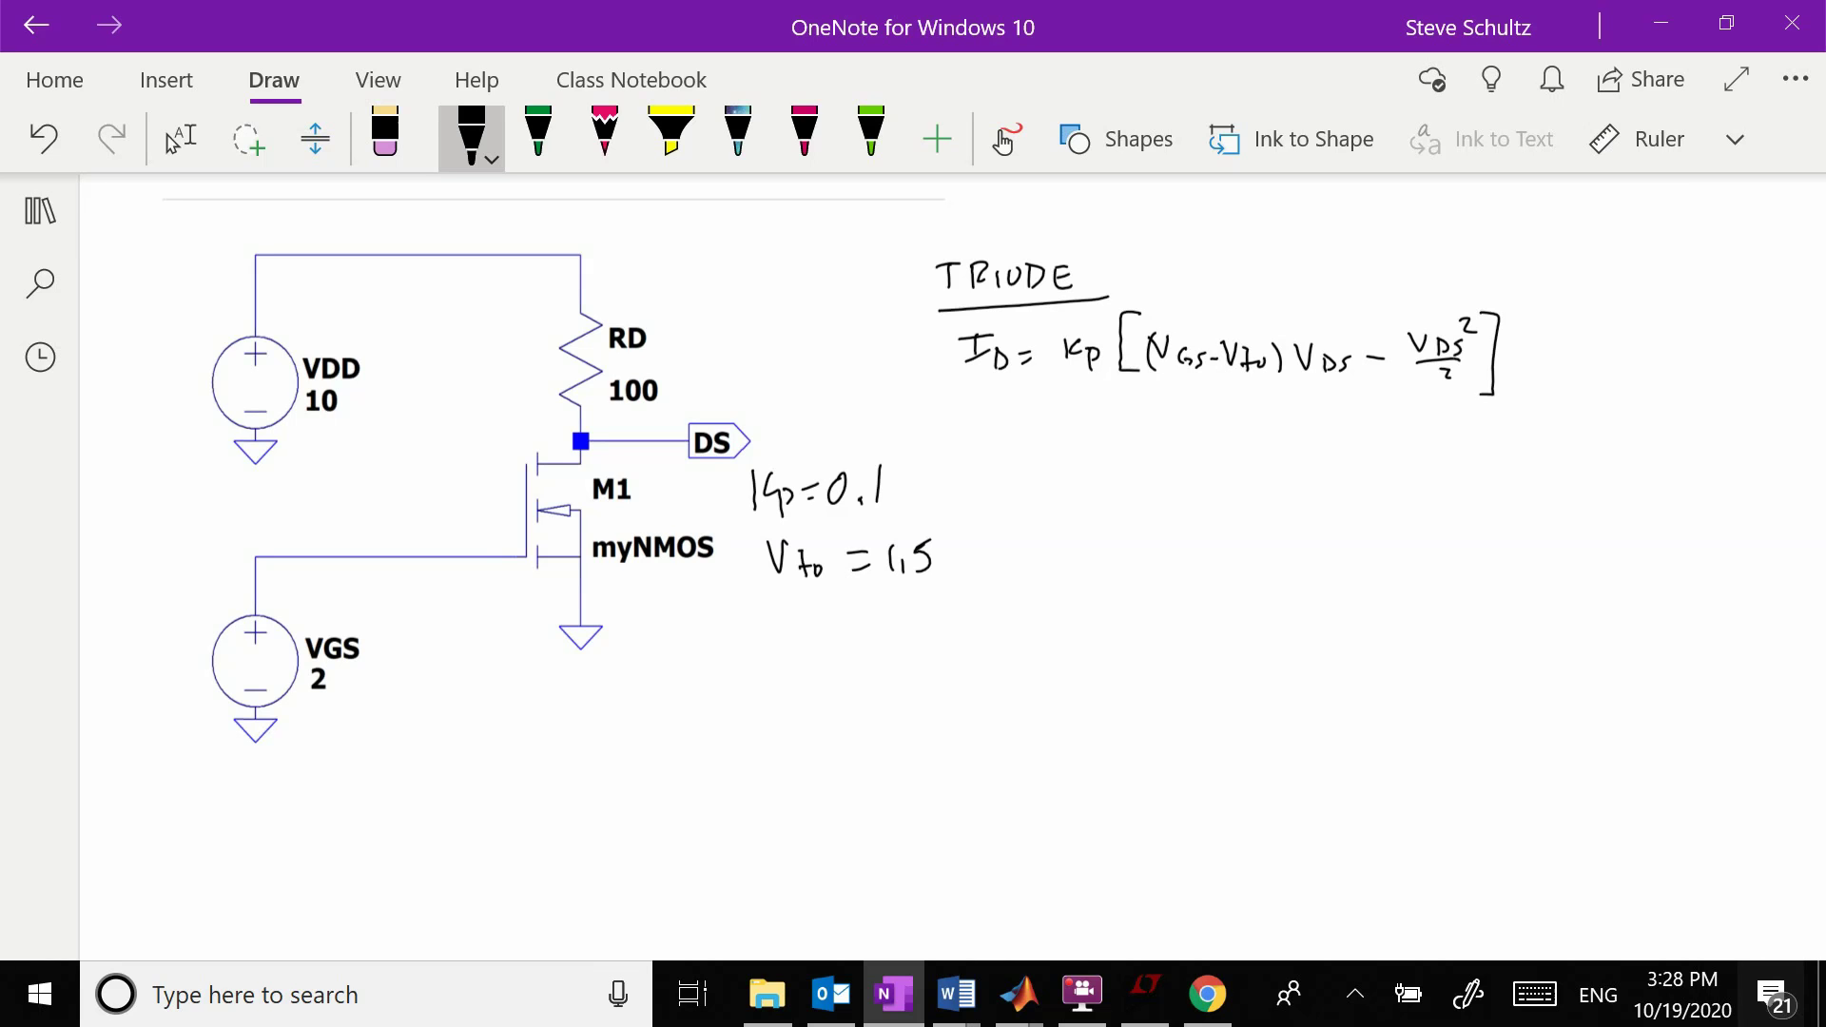
Write the triode condition VDS < VGS − Vto below the equation.
left_click_drag(1147, 405, 1174, 439)
left_click_drag(1175, 420, 1197, 438)
mouse_move(1220, 433)
left_mouse_down()
mouse_move(1277, 443)
mouse_move(1288, 416)
mouse_move(1314, 452)
left_mouse_up()
mouse_move(1328, 443)
left_mouse_down()
mouse_move(1375, 423)
mouse_move(1384, 453)
left_mouse_up()
left_click_drag(1376, 440, 1405, 442)
Write the heading ACTIVE below the triode notes and underline it.
scroll(951, 570, "down", 1)
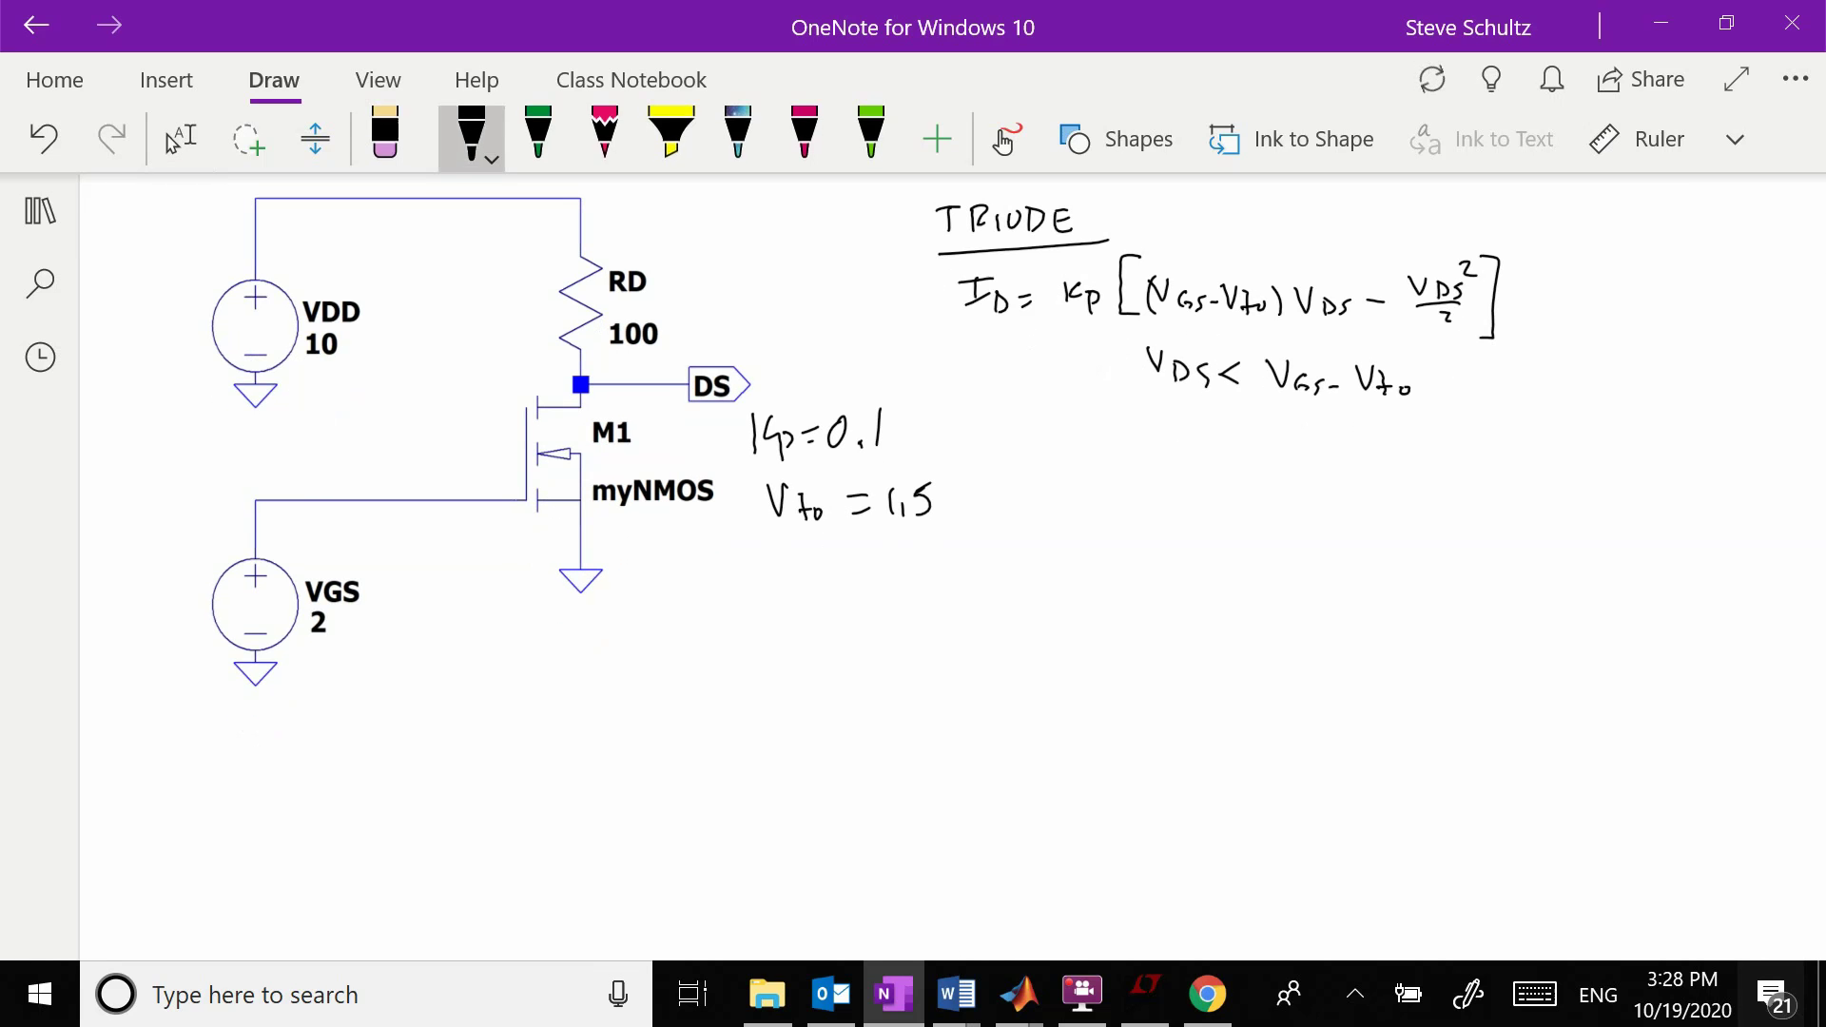
left_click_drag(1027, 464, 1074, 452)
left_click(1072, 439)
mouse_move(1087, 437)
left_mouse_down()
mouse_move(1088, 462)
mouse_move(1095, 438)
left_mouse_up()
mouse_move(1104, 439)
left_mouse_down()
mouse_move(1105, 459)
mouse_move(1124, 439)
left_mouse_up()
left_click_drag(1132, 440, 1151, 463)
left_click_drag(1027, 480, 1187, 467)
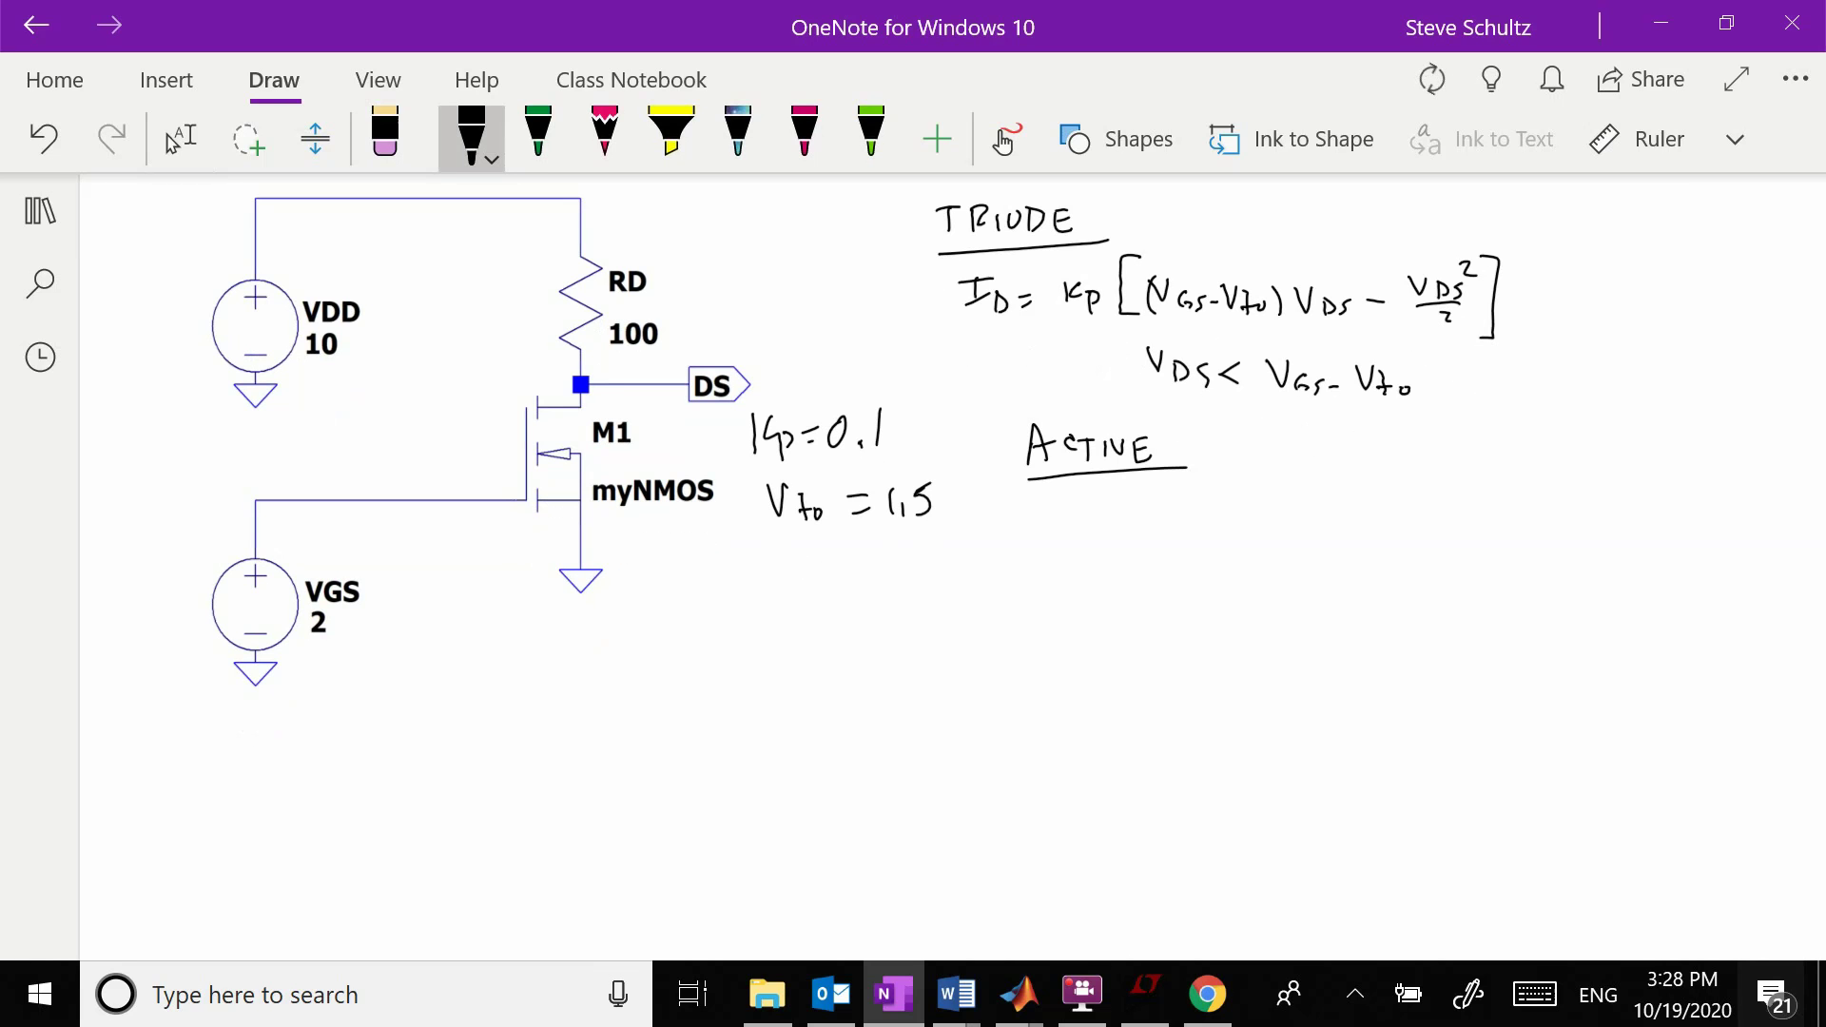
Write 'ID = ½Kp' beneath the ACTIVE heading.
mouse_move(1036, 505)
left_mouse_down()
mouse_move(1038, 528)
mouse_move(1054, 502)
left_mouse_up()
left_click_drag(1031, 529, 1058, 539)
mouse_move(1059, 515)
left_mouse_down()
mouse_move(1063, 538)
mouse_move(1181, 510)
left_mouse_up()
left_click_drag(1157, 522, 1181, 537)
mouse_move(1198, 503)
left_mouse_down()
mouse_move(1197, 532)
mouse_move(1219, 538)
left_mouse_up()
mouse_move(1223, 519)
left_mouse_down()
mouse_move(1224, 546)
mouse_move(1225, 530)
left_mouse_up()
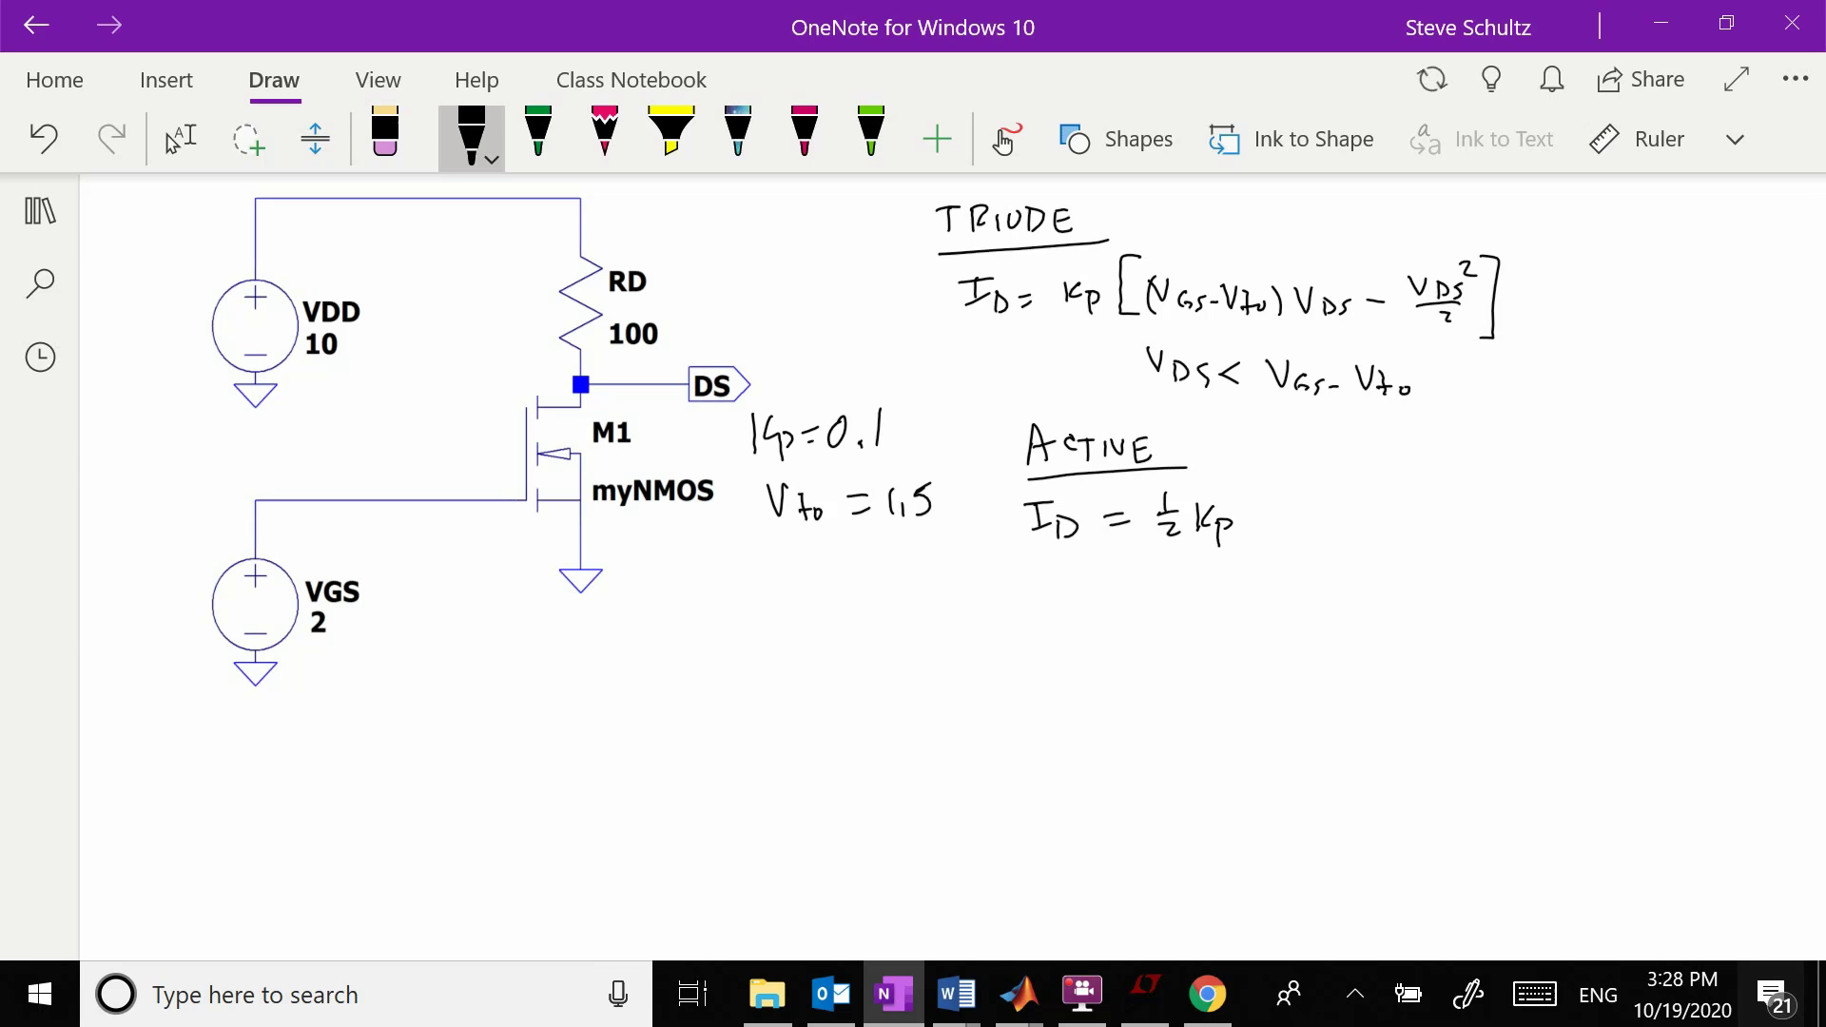
Complete the active bracket [(VGS − Vto)²].
mouse_move(1286, 475)
left_mouse_down()
mouse_move(1286, 544)
mouse_move(1332, 494)
mouse_move(1359, 532)
mouse_move(1388, 523)
left_mouse_up()
mouse_move(1393, 502)
left_mouse_down()
mouse_move(1401, 531)
mouse_move(1414, 500)
left_mouse_up()
mouse_move(1419, 513)
left_mouse_down()
mouse_move(1421, 539)
mouse_move(1427, 519)
left_mouse_up()
left_click_drag(1436, 522, 1446, 546)
left_click_drag(1317, 487, 1313, 531)
mouse_move(1456, 494)
left_mouse_down()
mouse_move(1494, 497)
mouse_move(1482, 557)
left_mouse_up()
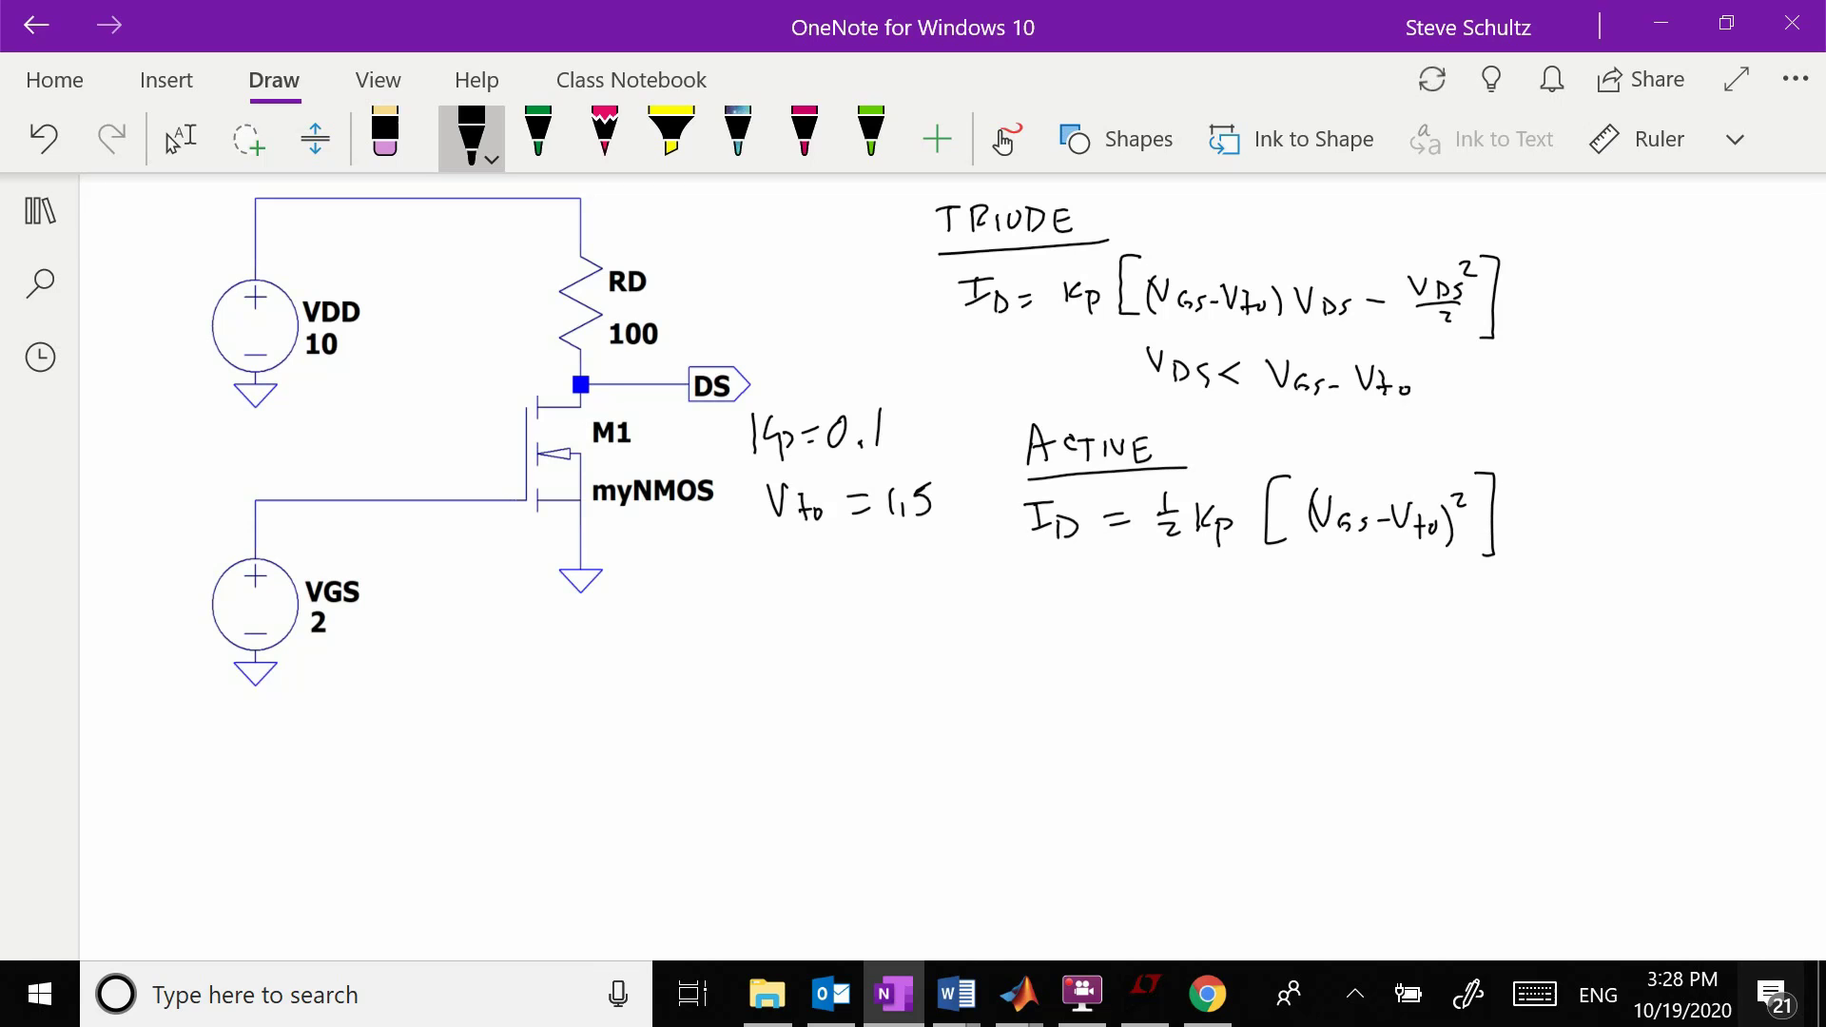
Write the active condition VDS > VGS − Vto under the equation.
mouse_move(1186, 564)
left_mouse_down()
mouse_move(1201, 592)
mouse_move(1208, 558)
left_mouse_up()
left_click_drag(1218, 572, 1222, 591)
mouse_move(1256, 575)
left_mouse_down()
mouse_move(1237, 594)
mouse_move(1357, 568)
mouse_move(1379, 593)
left_mouse_up()
left_click_drag(1391, 588, 1435, 599)
left_click_drag(1436, 599, 1453, 590)
left_click_drag(1444, 584, 1459, 594)
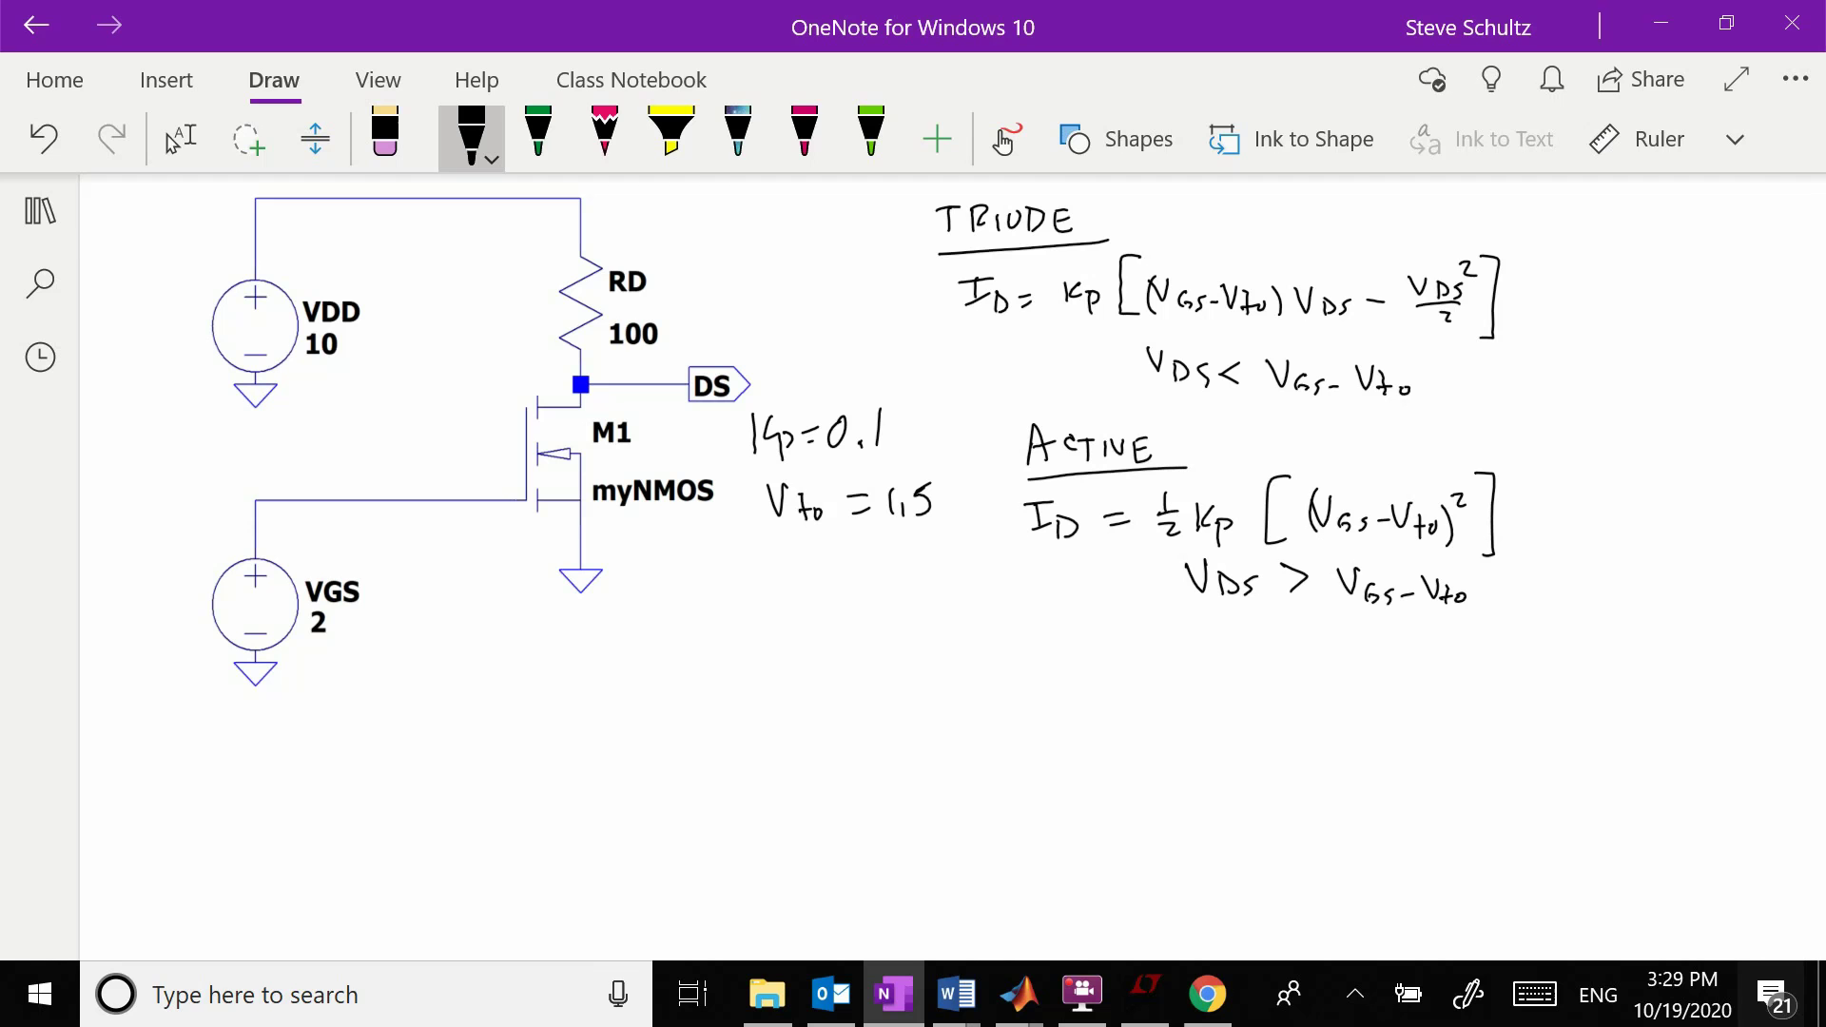
Write '(1) Assume ACTIVE' below the circuit.
left_click_drag(560, 667, 569, 698)
mouse_move(576, 667)
left_mouse_down()
mouse_move(580, 699)
mouse_move(631, 681)
left_mouse_up()
mouse_move(654, 672)
left_mouse_down()
mouse_move(656, 697)
mouse_move(708, 698)
left_mouse_up()
mouse_move(709, 686)
left_mouse_down()
mouse_move(740, 699)
mouse_move(799, 661)
left_mouse_up()
left_click(787, 685)
mouse_move(801, 661)
left_mouse_down()
mouse_move(816, 699)
mouse_move(855, 696)
left_mouse_up()
left_click_drag(844, 671, 877, 694)
left_click_drag(884, 669, 905, 669)
mouse_move(915, 669)
left_mouse_down()
mouse_move(916, 684)
mouse_move(935, 668)
left_mouse_up()
left_click_drag(917, 692, 938, 691)
Highlight the active-region ID equation in yellow.
scroll(951, 571, "down", 2)
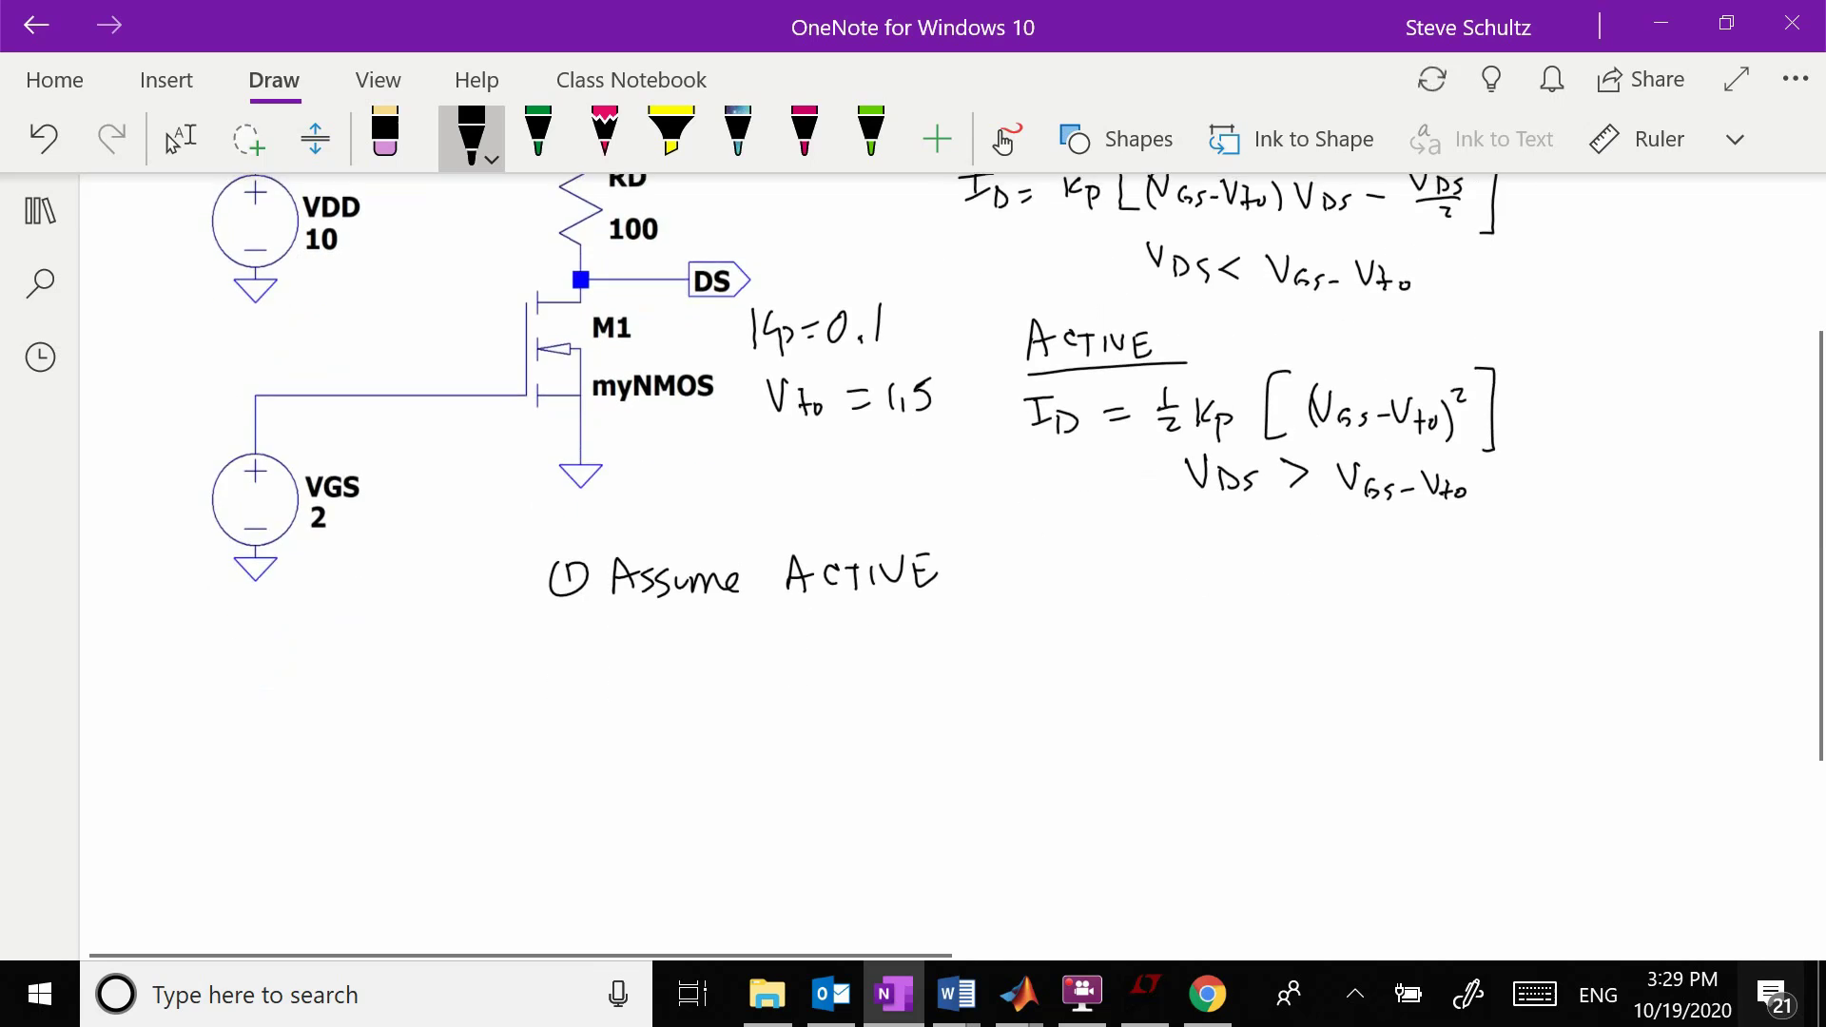
scroll(951, 571, "up", 1)
left_click(174, 140)
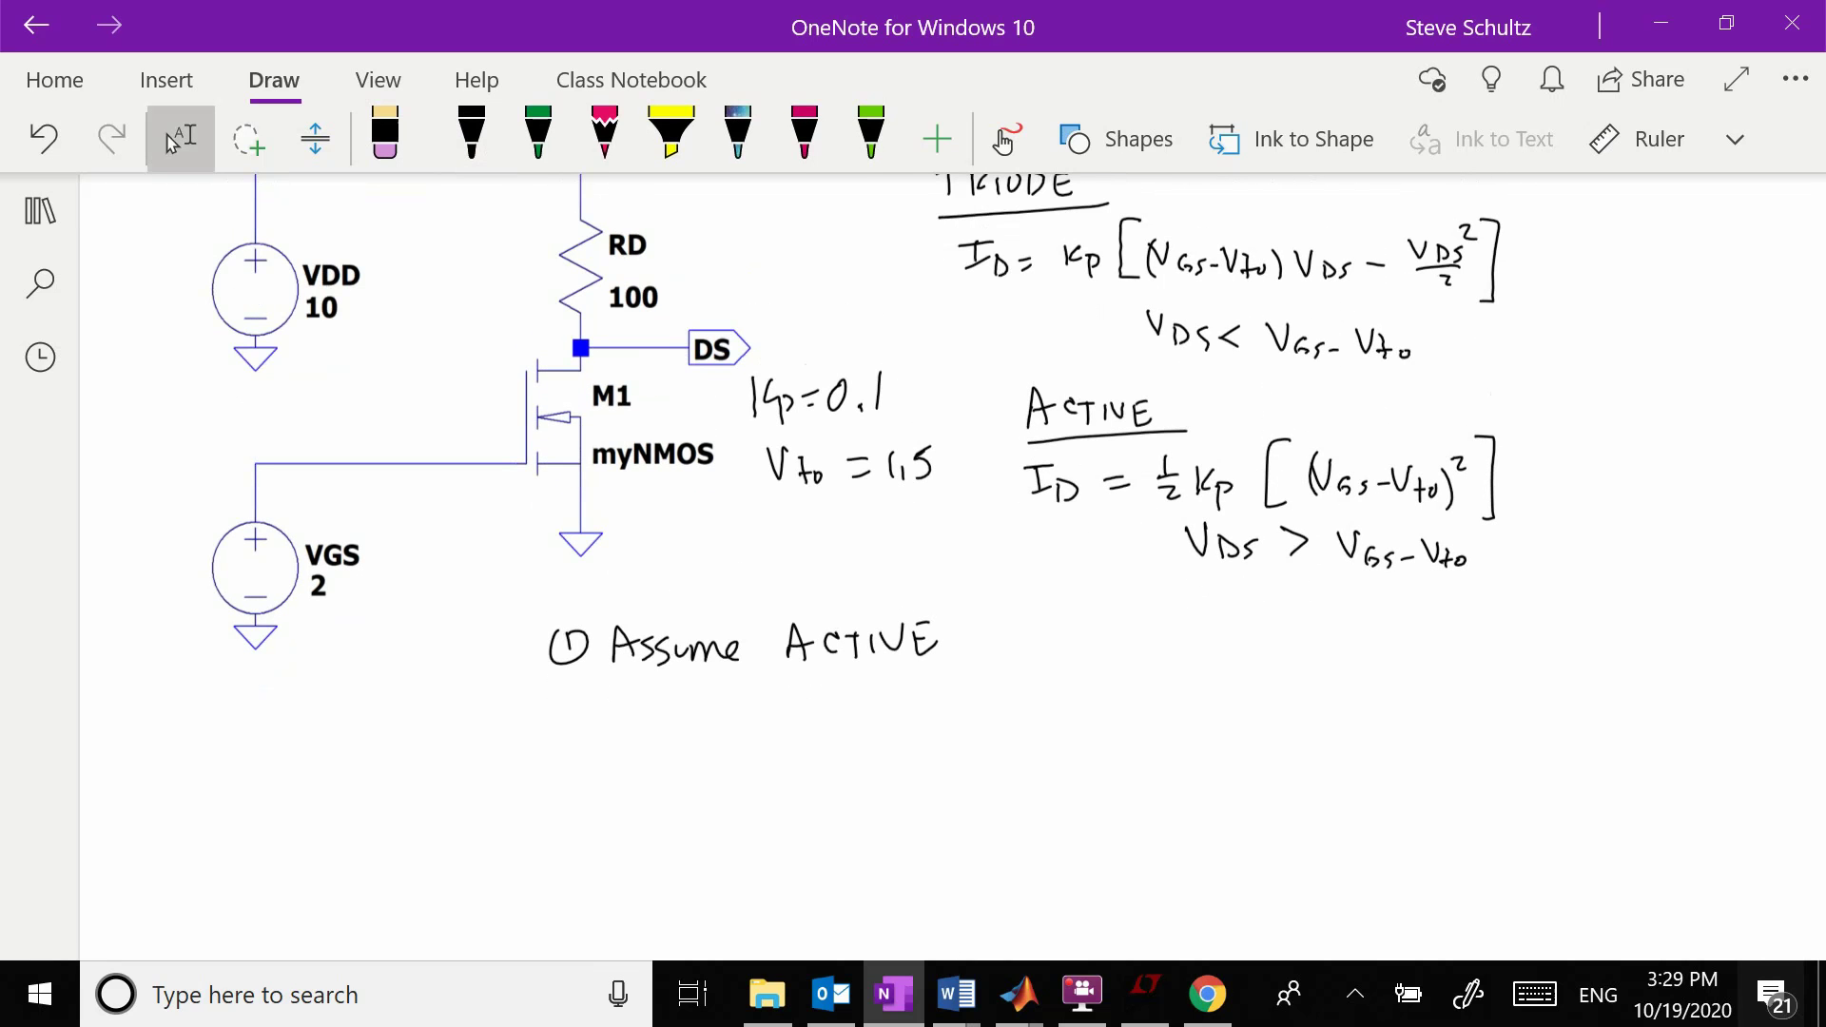
left_click(671, 138)
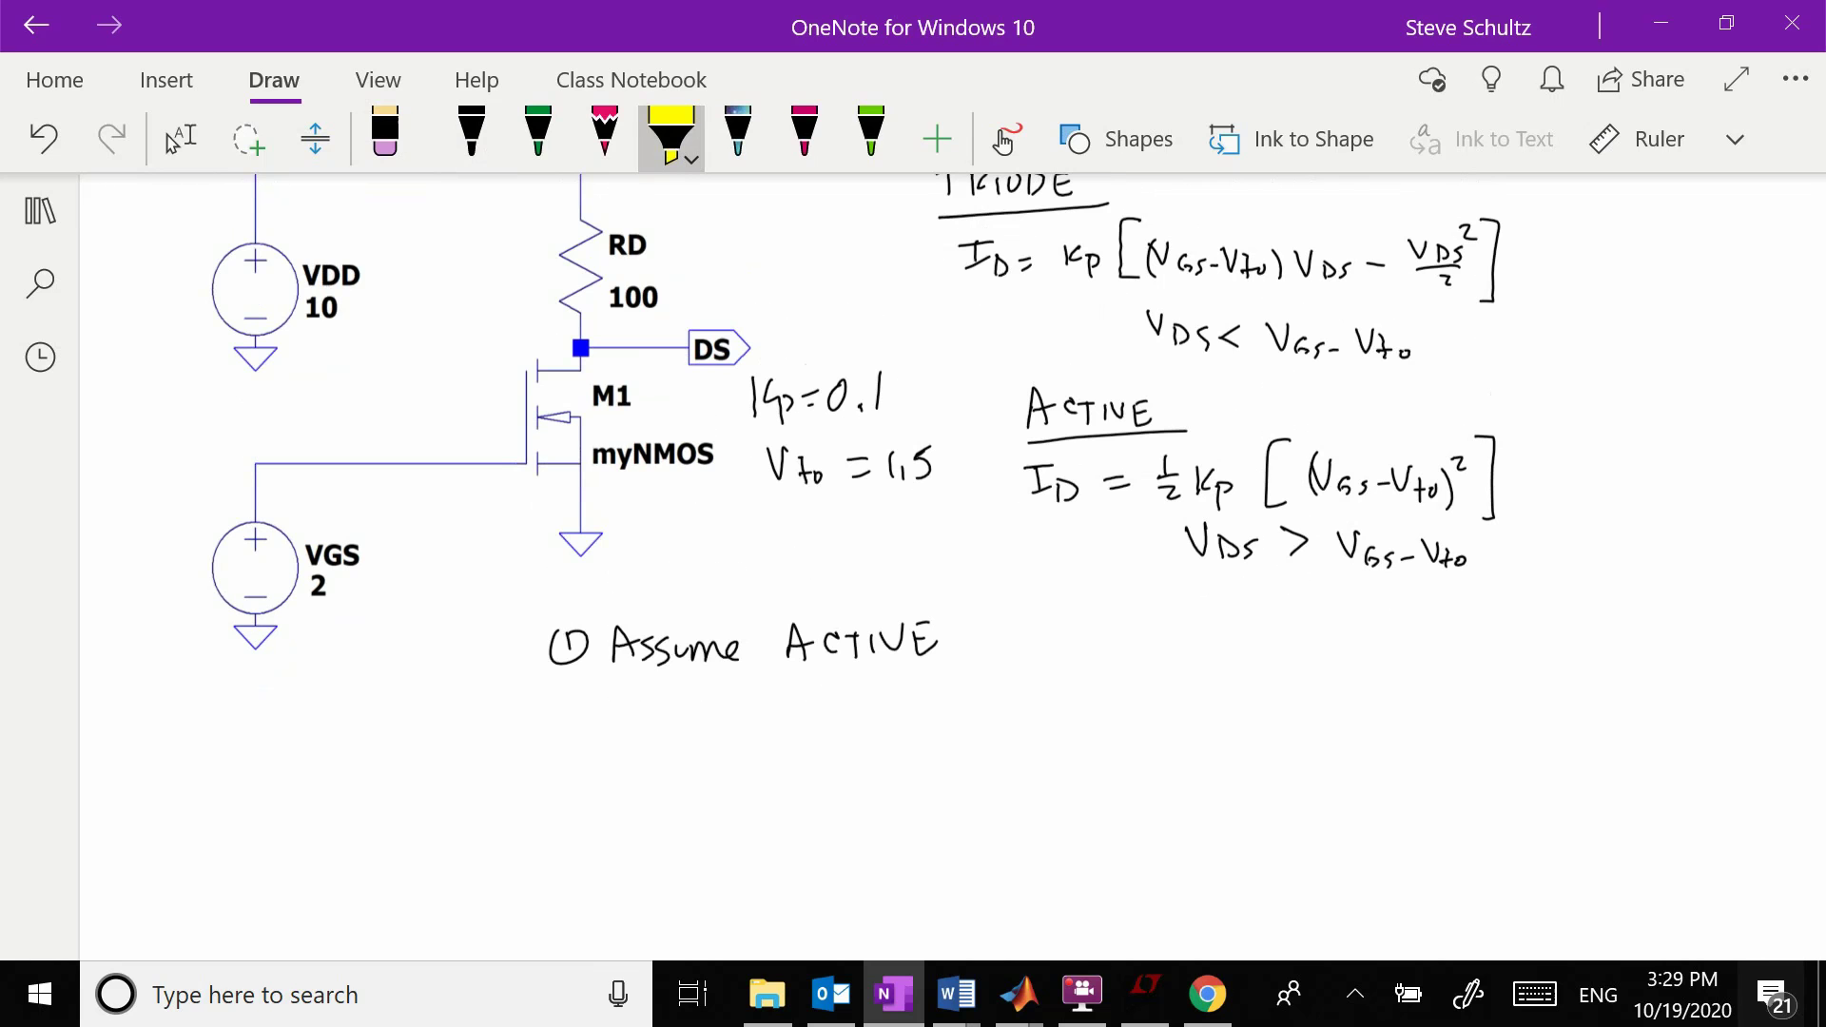
mouse_move(1013, 464)
left_mouse_down()
mouse_move(1401, 449)
mouse_move(1471, 510)
mouse_move(1055, 500)
mouse_move(1093, 478)
mouse_move(1449, 471)
mouse_move(1474, 509)
mouse_move(1484, 489)
left_mouse_up()
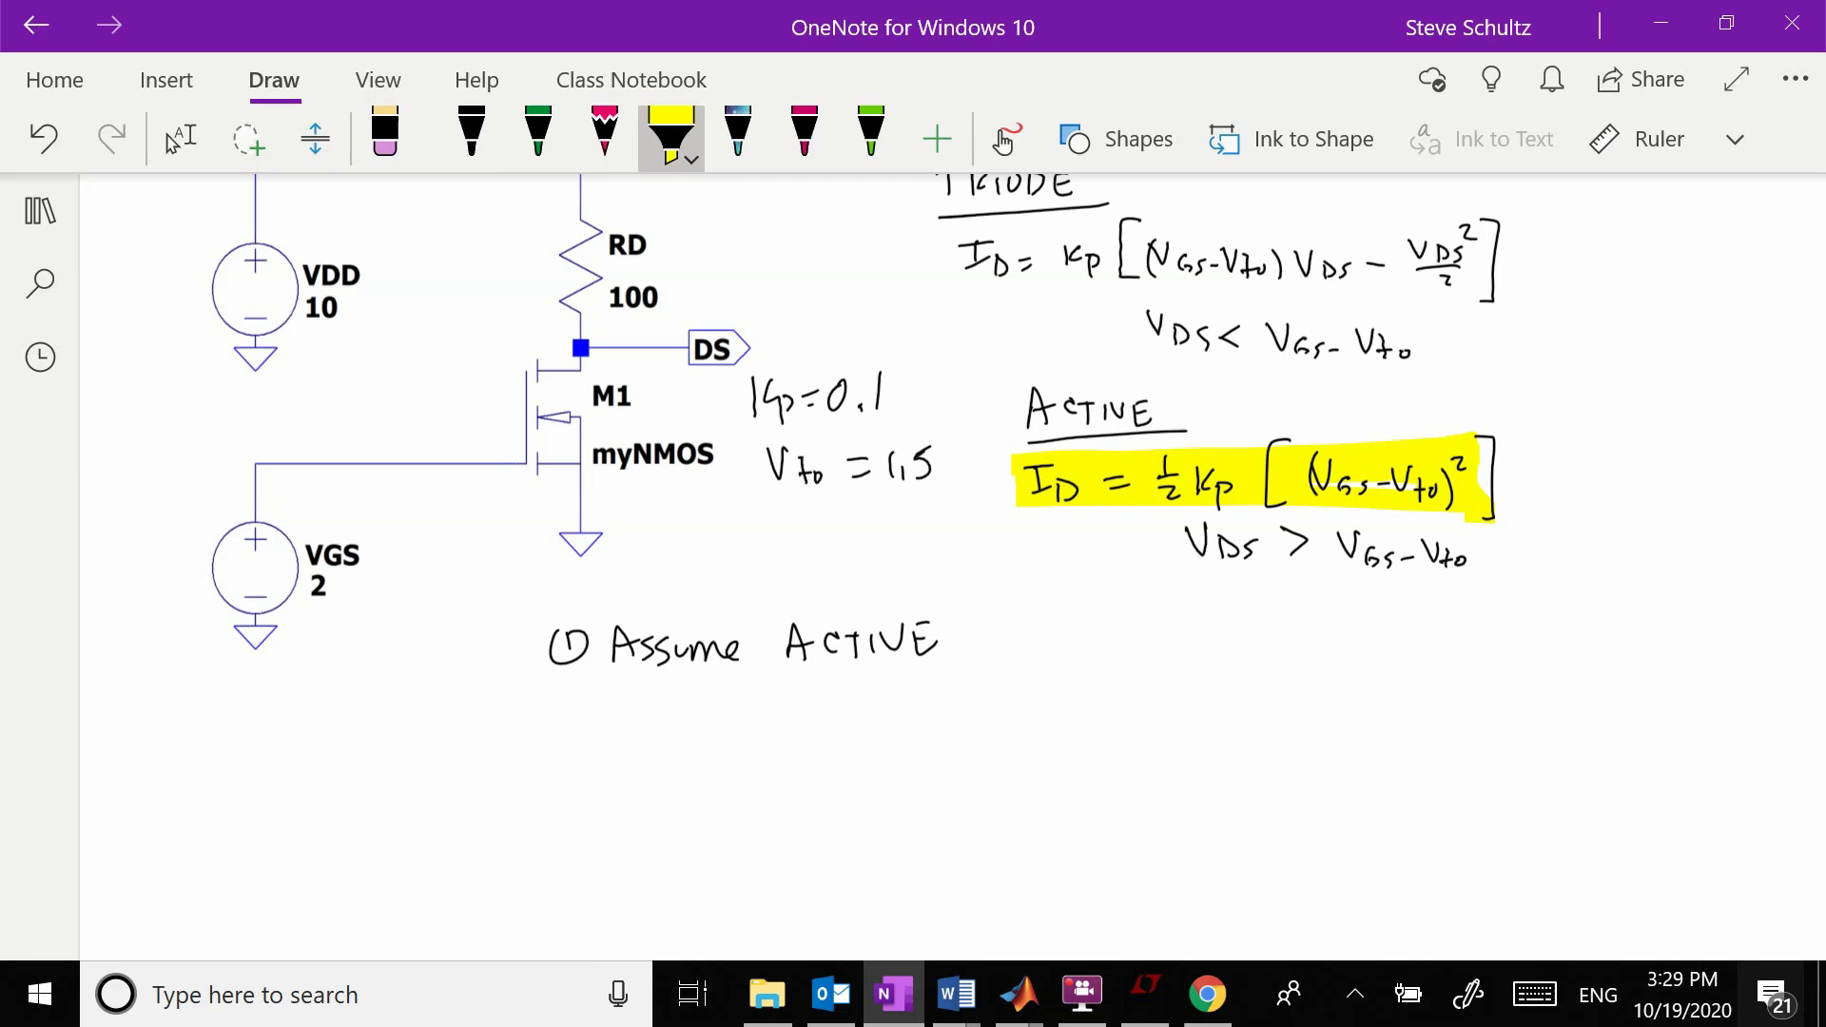
With black ink, write ID = (½)(0.1)(2 − 1.5)² under Assume ACTIVE.
left_click(472, 133)
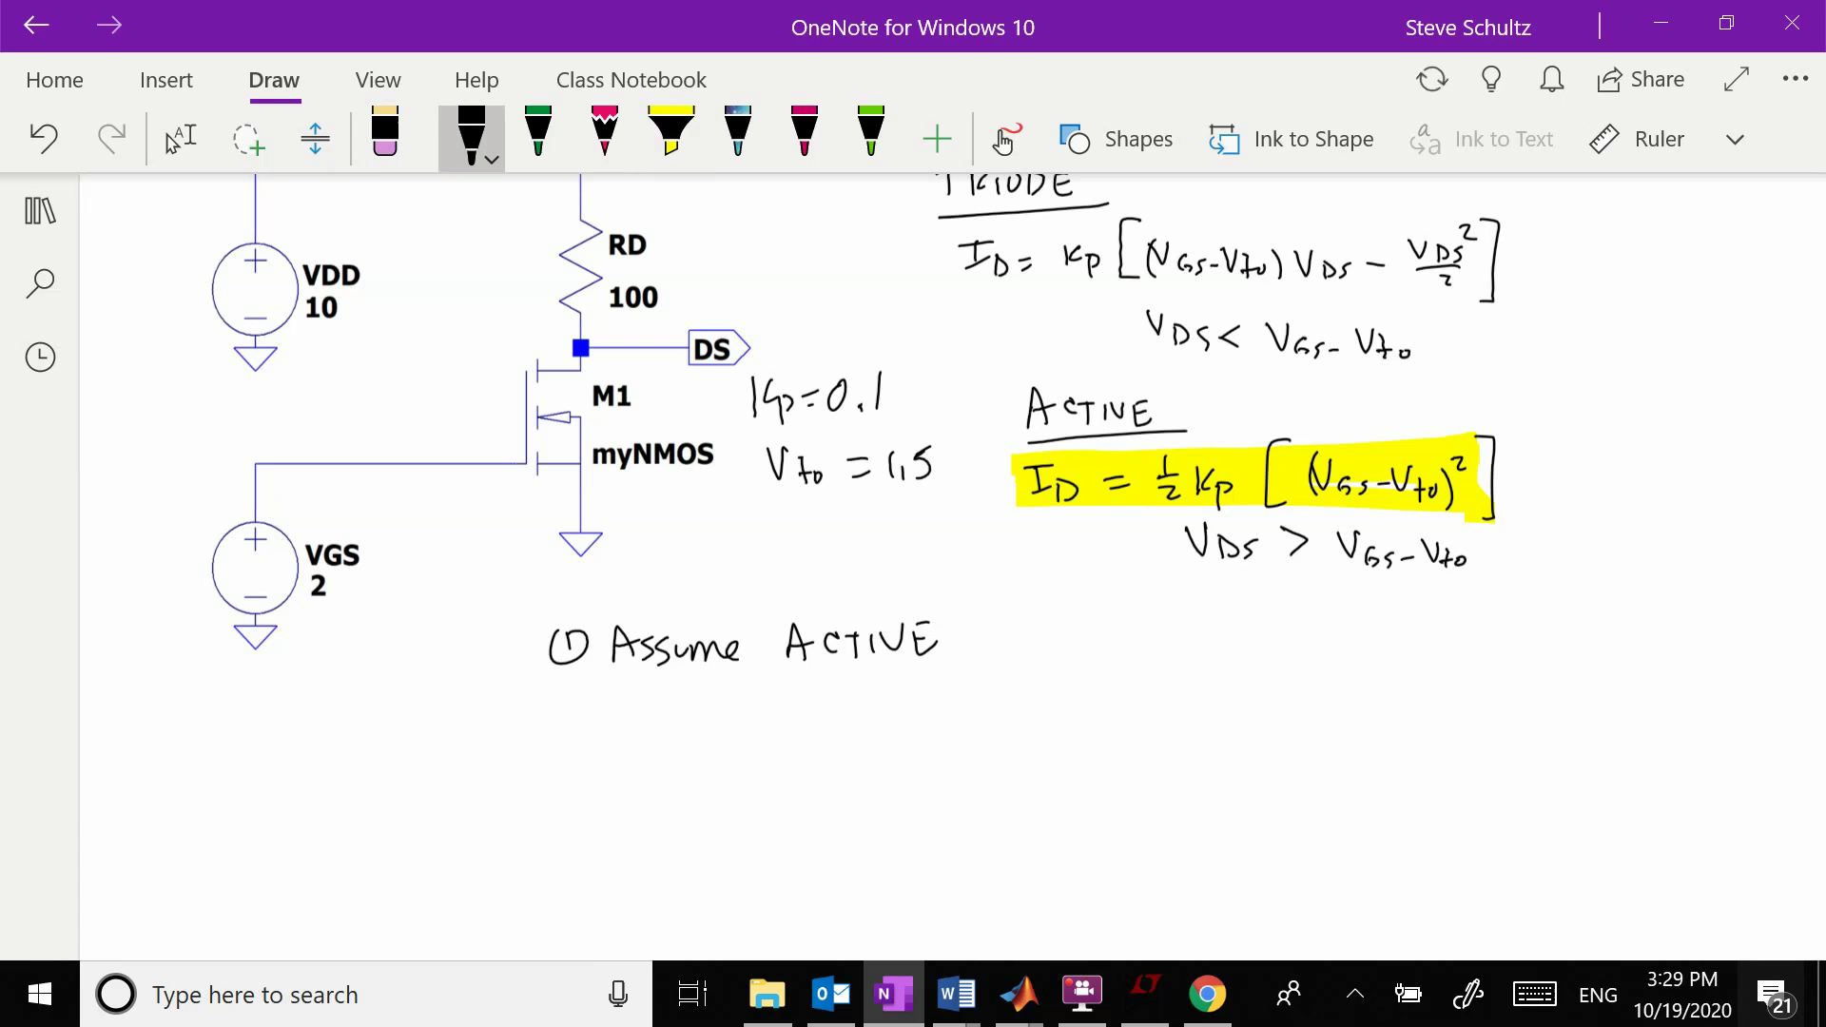
mouse_move(628, 702)
left_mouse_down()
mouse_move(627, 730)
mouse_move(645, 699)
left_mouse_up()
left_click_drag(614, 731, 645, 739)
mouse_move(645, 715)
left_mouse_down()
mouse_move(646, 740)
mouse_move(715, 714)
mouse_move(764, 715)
mouse_move(767, 740)
left_mouse_up()
left_click_drag(778, 698, 781, 743)
left_click_drag(738, 689, 737, 751)
mouse_move(809, 697)
left_mouse_down()
mouse_move(800, 742)
mouse_move(827, 706)
mouse_move(873, 738)
left_mouse_up()
left_click(849, 728)
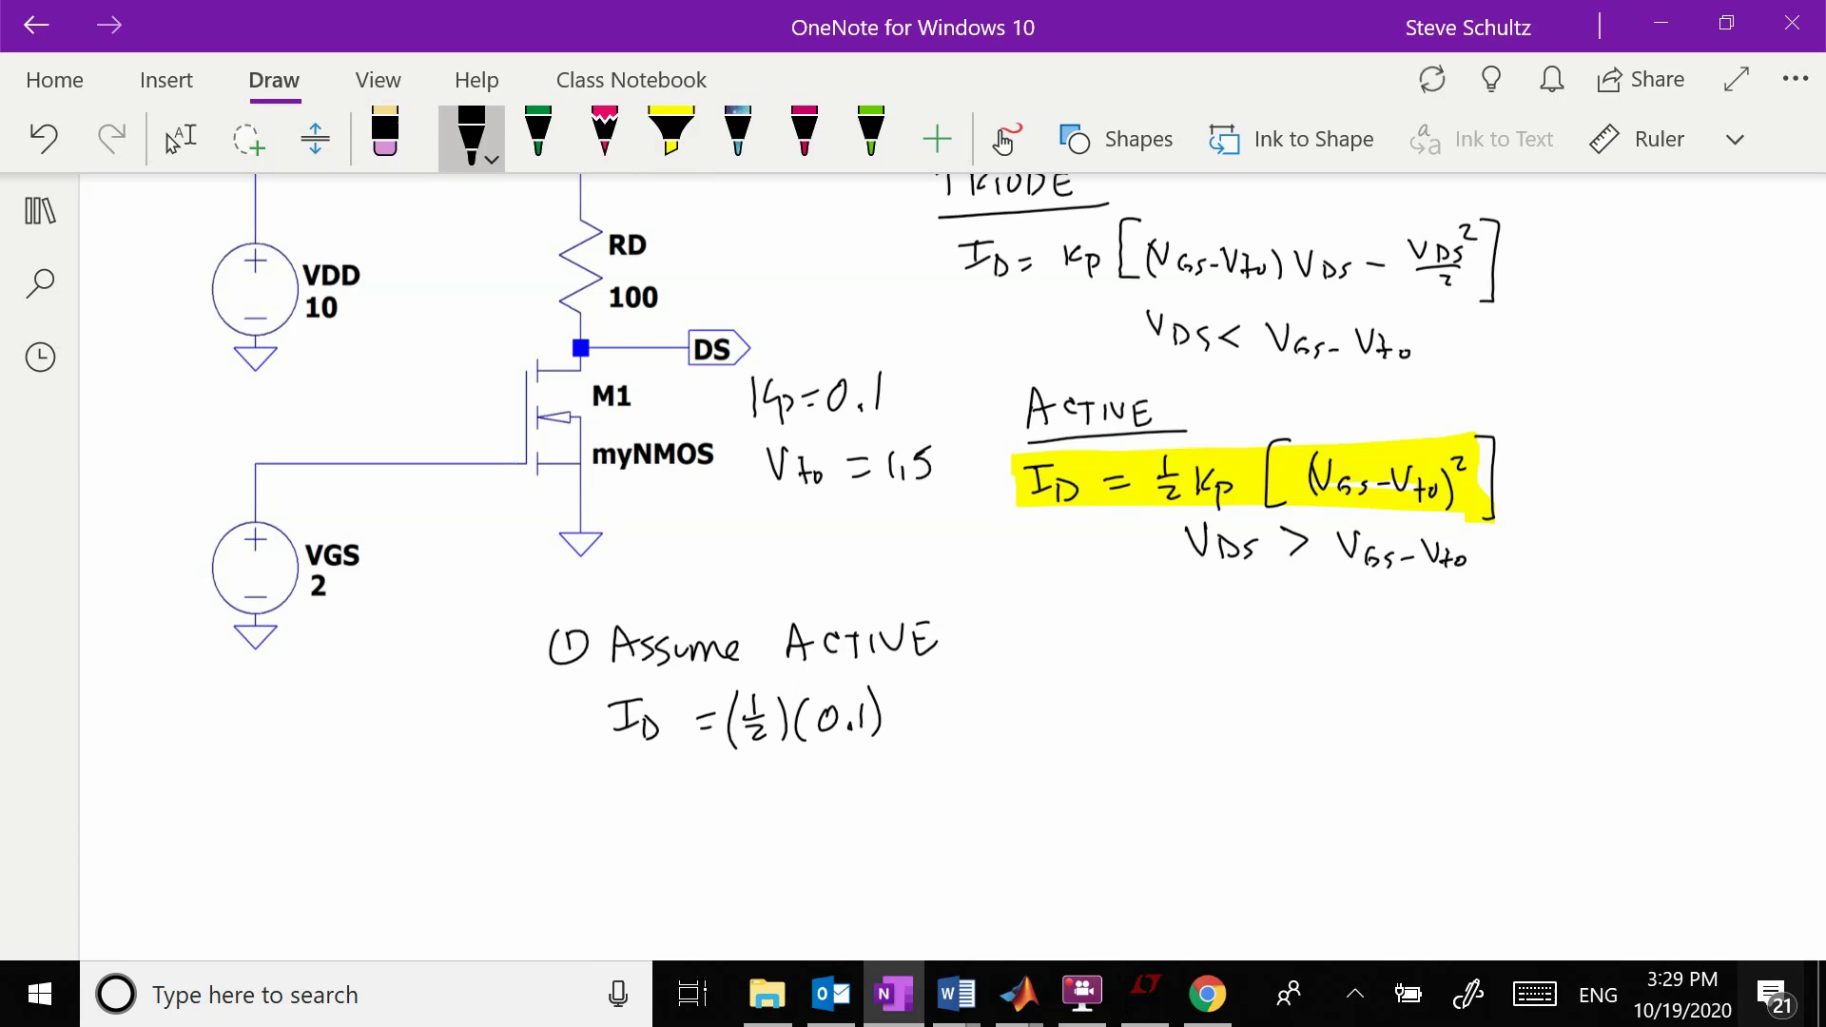
mouse_move(925, 681)
left_mouse_down()
mouse_move(918, 747)
mouse_move(1036, 723)
left_mouse_up()
mouse_move(1082, 691)
left_mouse_down()
mouse_move(1061, 695)
mouse_move(1059, 722)
mouse_move(1092, 738)
mouse_move(1126, 676)
mouse_move(1133, 689)
left_mouse_up()
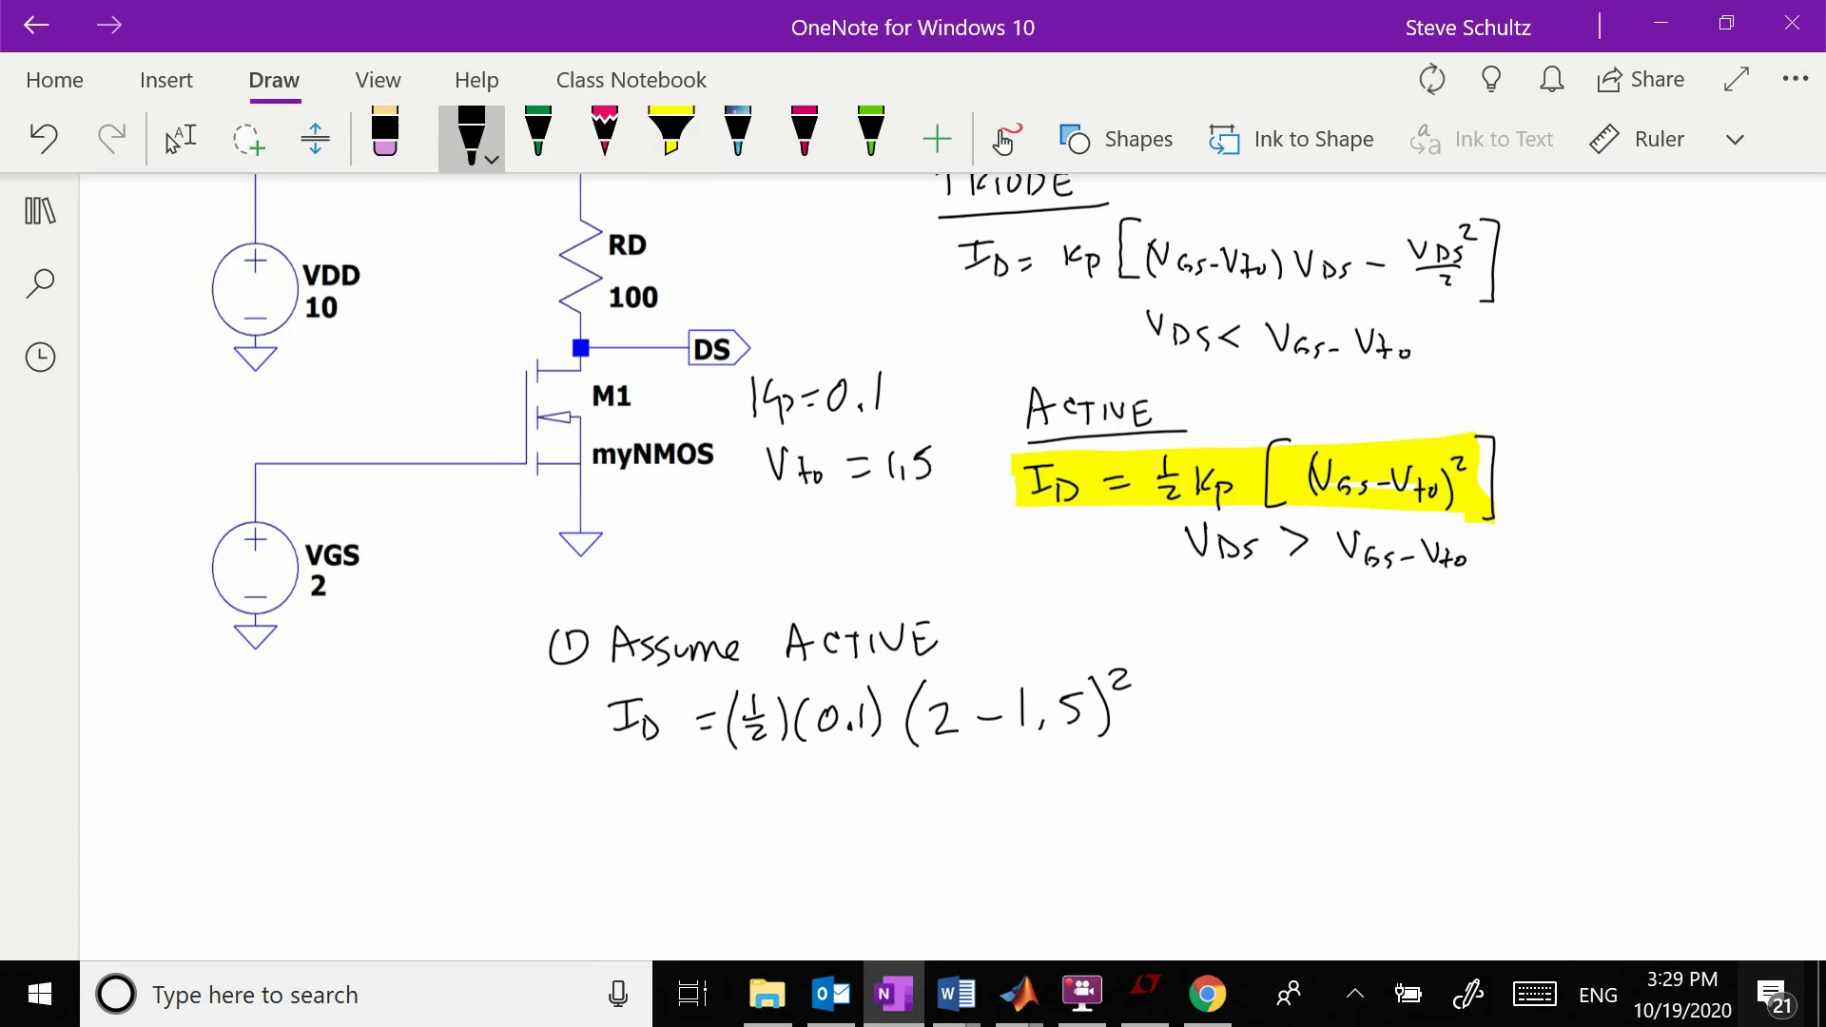
Write the result = 0.0125 A, equivalently 12.5 mA.
left_click_drag(684, 779, 724, 788)
left_click(1081, 994)
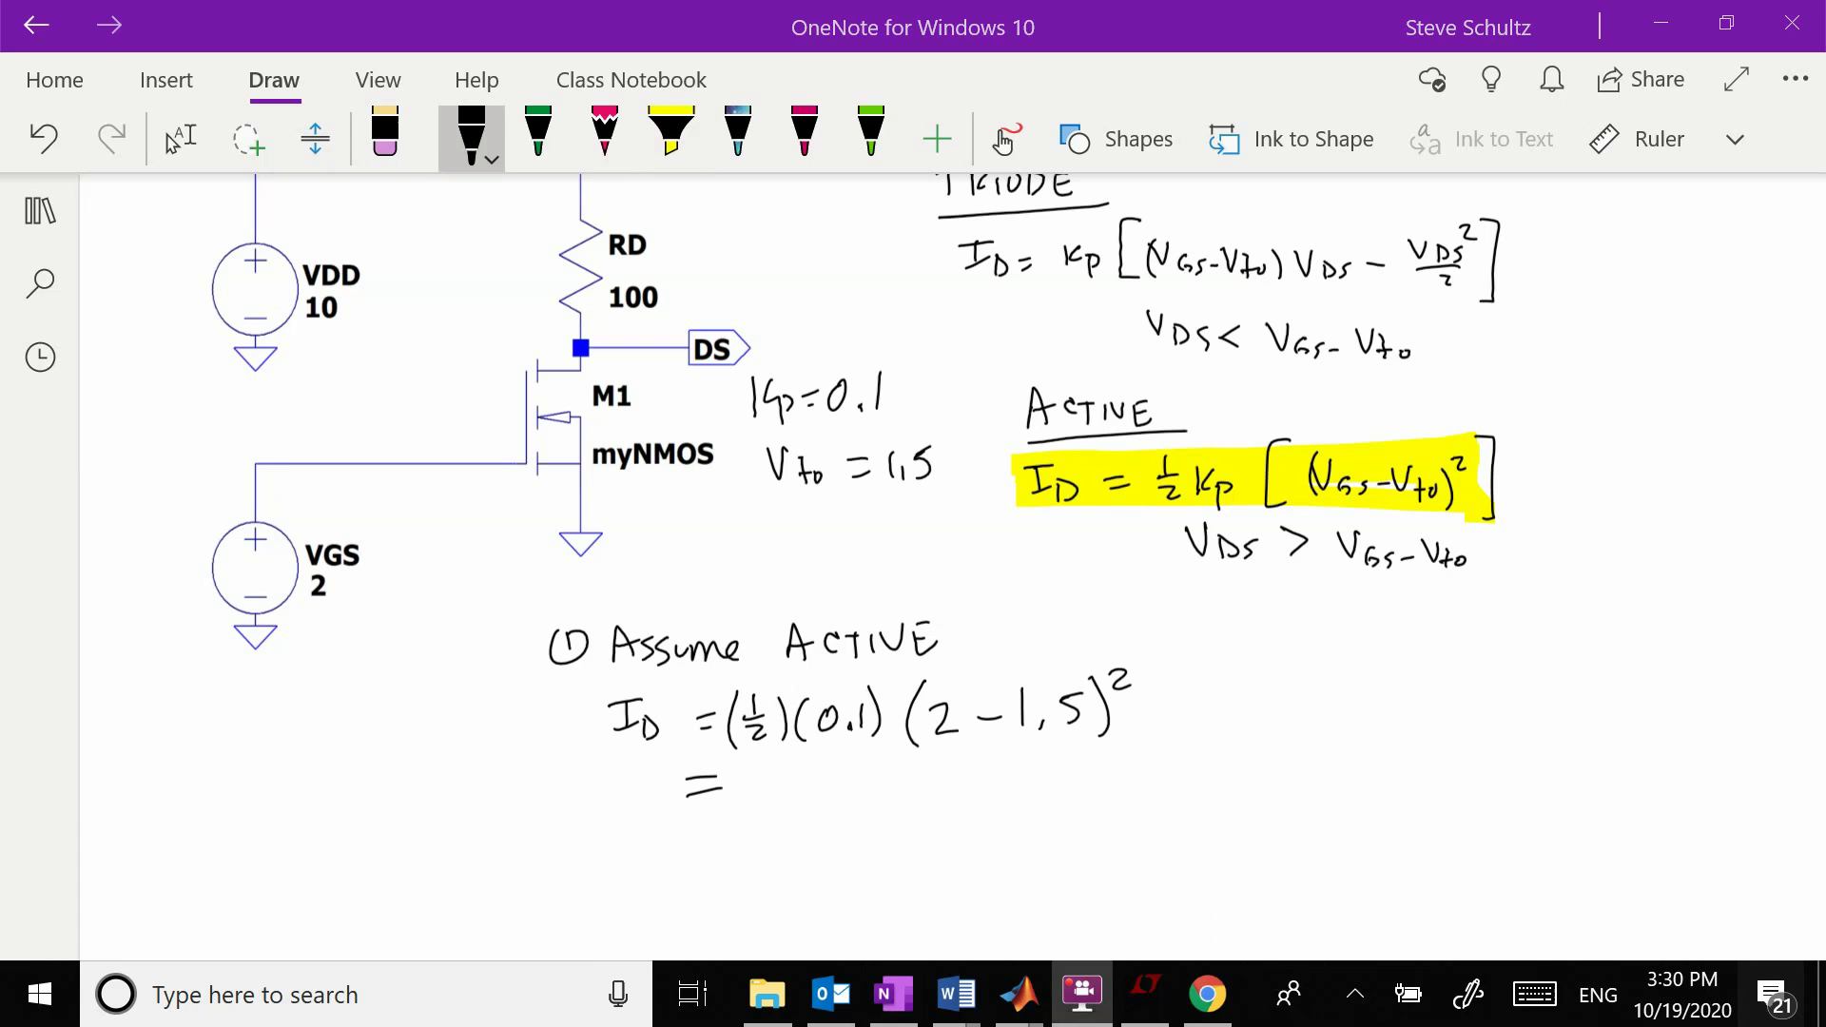
mouse_move(773, 776)
left_mouse_down()
mouse_move(810, 797)
mouse_move(829, 782)
left_mouse_up()
left_click(795, 799)
mouse_move(845, 778)
left_mouse_down()
mouse_move(845, 809)
mouse_move(886, 804)
left_mouse_up()
mouse_move(905, 778)
left_mouse_down()
mouse_move(891, 807)
mouse_move(1098, 812)
left_mouse_up()
mouse_move(1128, 780)
left_mouse_down()
mouse_move(1103, 810)
mouse_move(1209, 816)
left_mouse_up()
left_click_drag(1188, 803, 1206, 803)
scroll(856, 494, "down", 3)
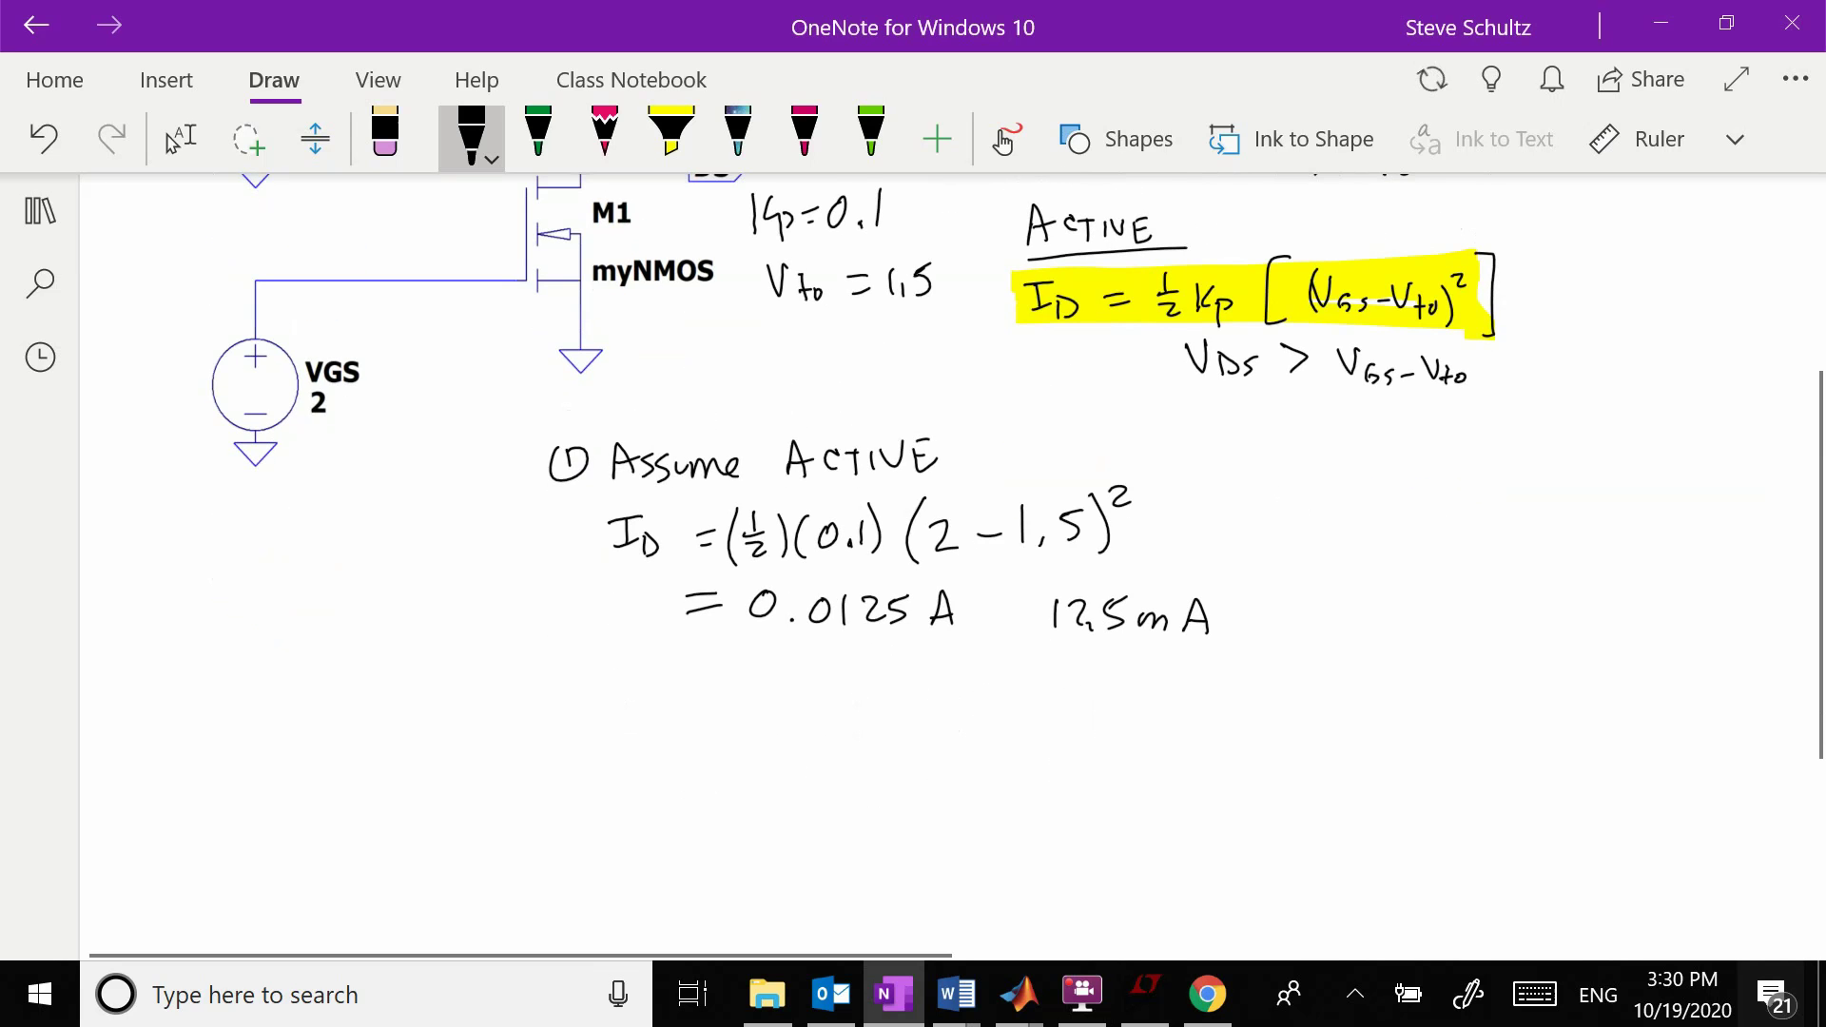
With black ink, start the drain-source line 'V(DS) =' below the current result.
left_click(180, 138)
scroll(951, 566, "up", 3)
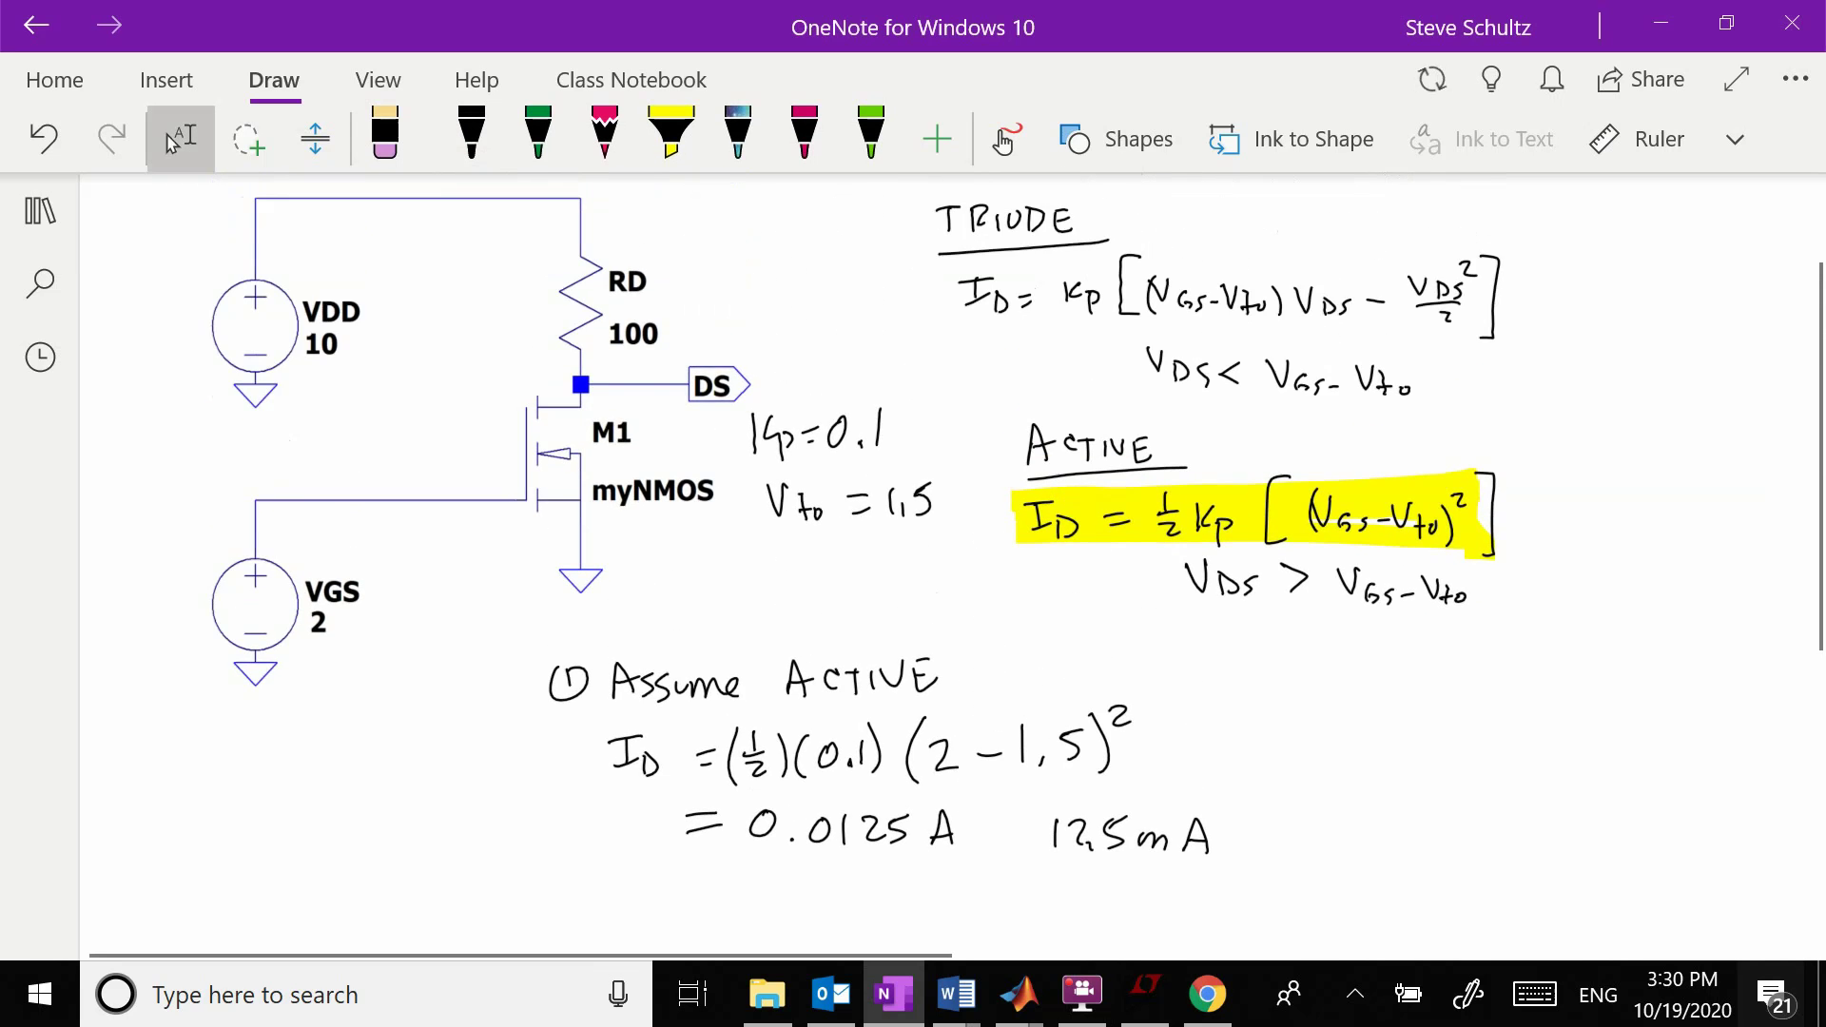
scroll(951, 566, "down", 3)
left_click(470, 133)
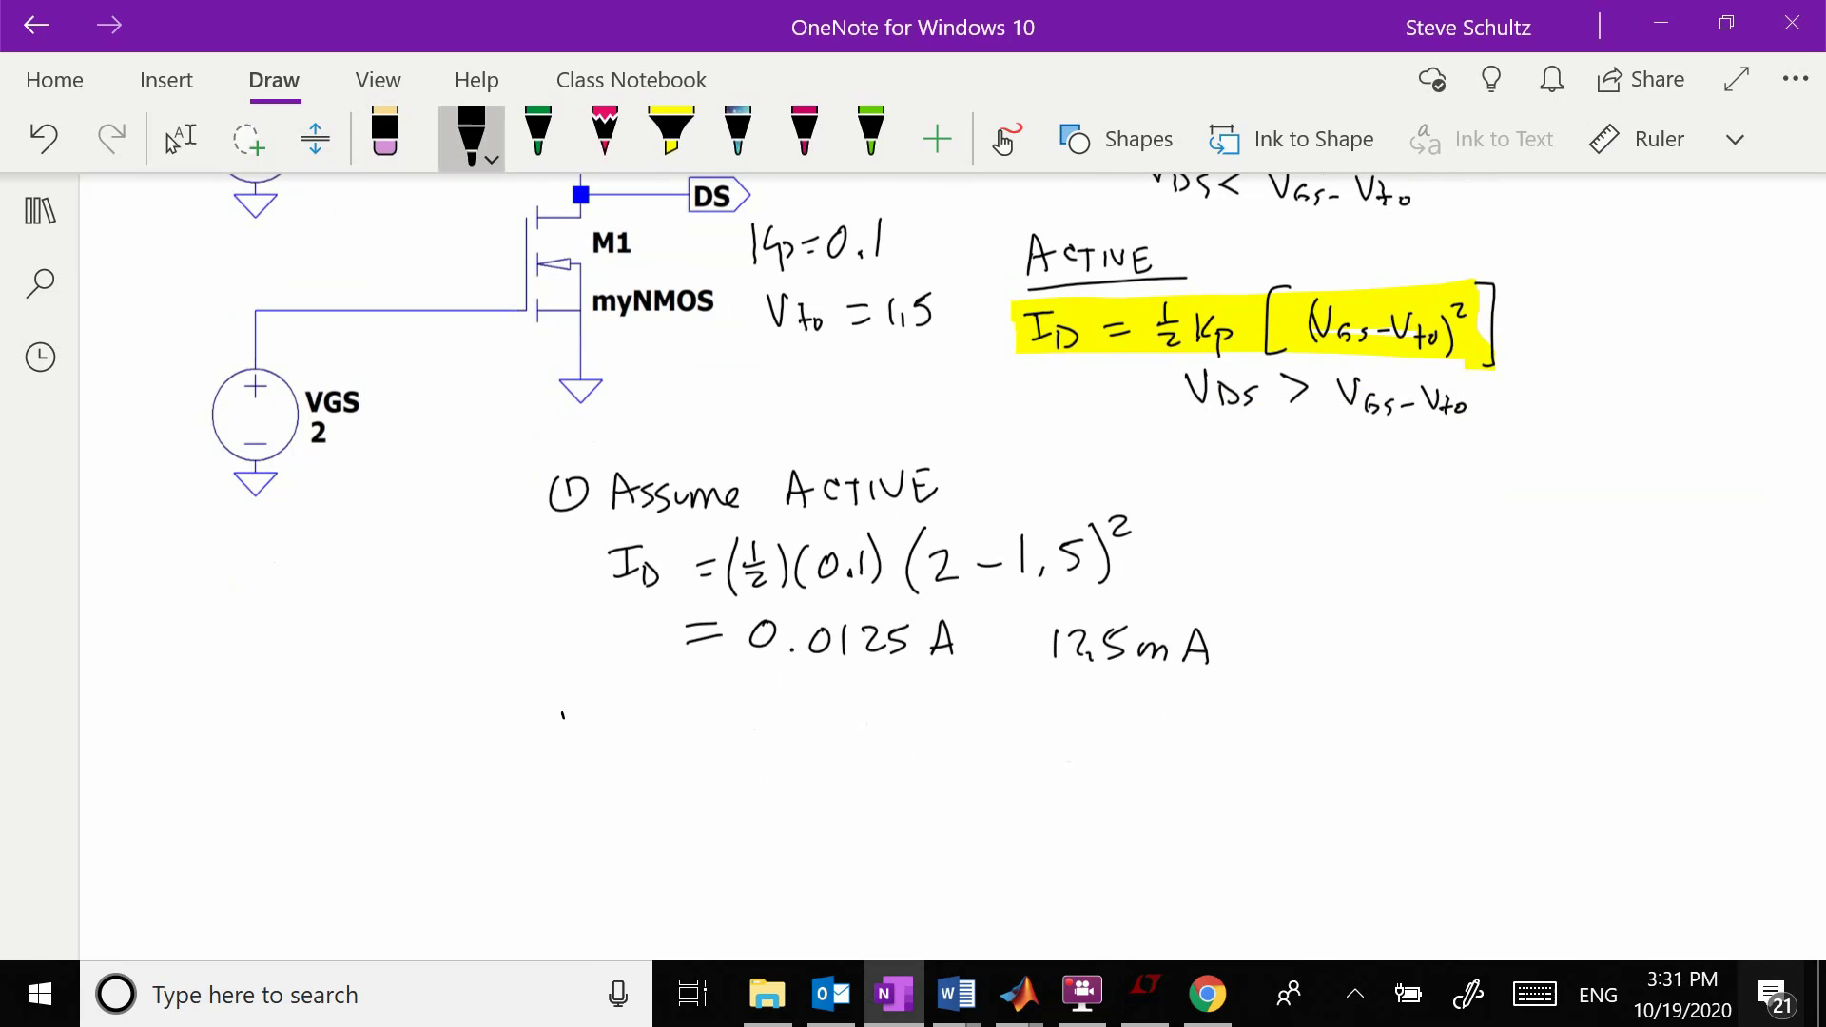
mouse_move(563, 714)
left_mouse_down()
mouse_move(582, 709)
mouse_move(616, 749)
left_mouse_up()
mouse_move(645, 726)
left_mouse_down()
mouse_move(633, 748)
mouse_move(655, 751)
mouse_move(712, 725)
left_mouse_up()
left_click_drag(694, 741, 740, 751)
Complete V(DS) = 10 − (100)(0.0125) = 8.75.
mouse_move(772, 720)
left_mouse_down()
mouse_move(763, 742)
mouse_move(774, 721)
left_mouse_up()
mouse_move(803, 731)
left_mouse_down()
mouse_move(858, 755)
mouse_move(878, 729)
left_mouse_up()
left_click_drag(903, 729, 896, 746)
mouse_move(917, 713)
left_mouse_down()
mouse_move(915, 753)
mouse_move(849, 756)
mouse_move(934, 759)
left_mouse_up()
left_click_drag(964, 723, 1069, 752)
left_click(986, 746)
left_click_drag(1095, 709, 1100, 757)
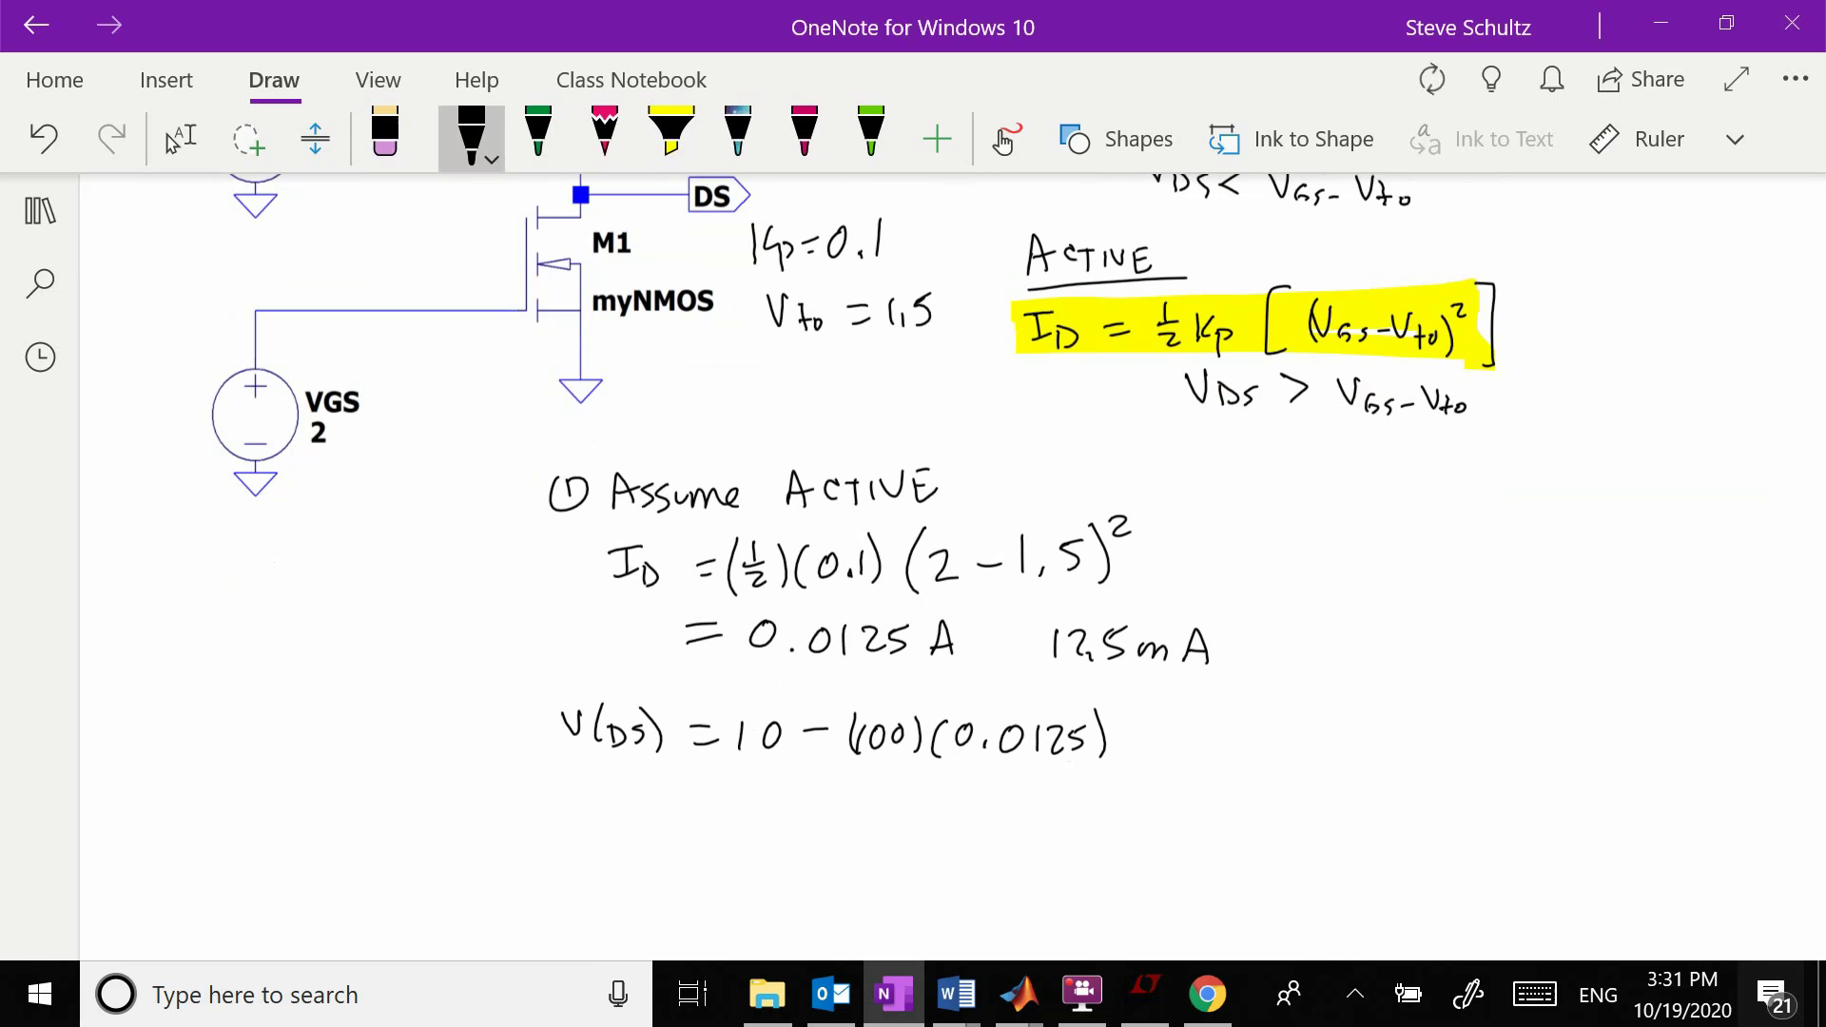
mouse_move(687, 794)
left_mouse_down()
mouse_move(718, 806)
mouse_move(772, 781)
left_mouse_up()
left_click(788, 816)
mouse_move(804, 786)
left_mouse_down()
mouse_move(839, 784)
mouse_move(825, 816)
left_mouse_up()
mouse_move(849, 790)
left_mouse_down()
mouse_move(872, 787)
mouse_move(845, 820)
left_mouse_up()
Start the saturation check by writing 8.75 beside 2 − 1.5.
scroll(856, 570, "down", 3)
left_click(176, 139)
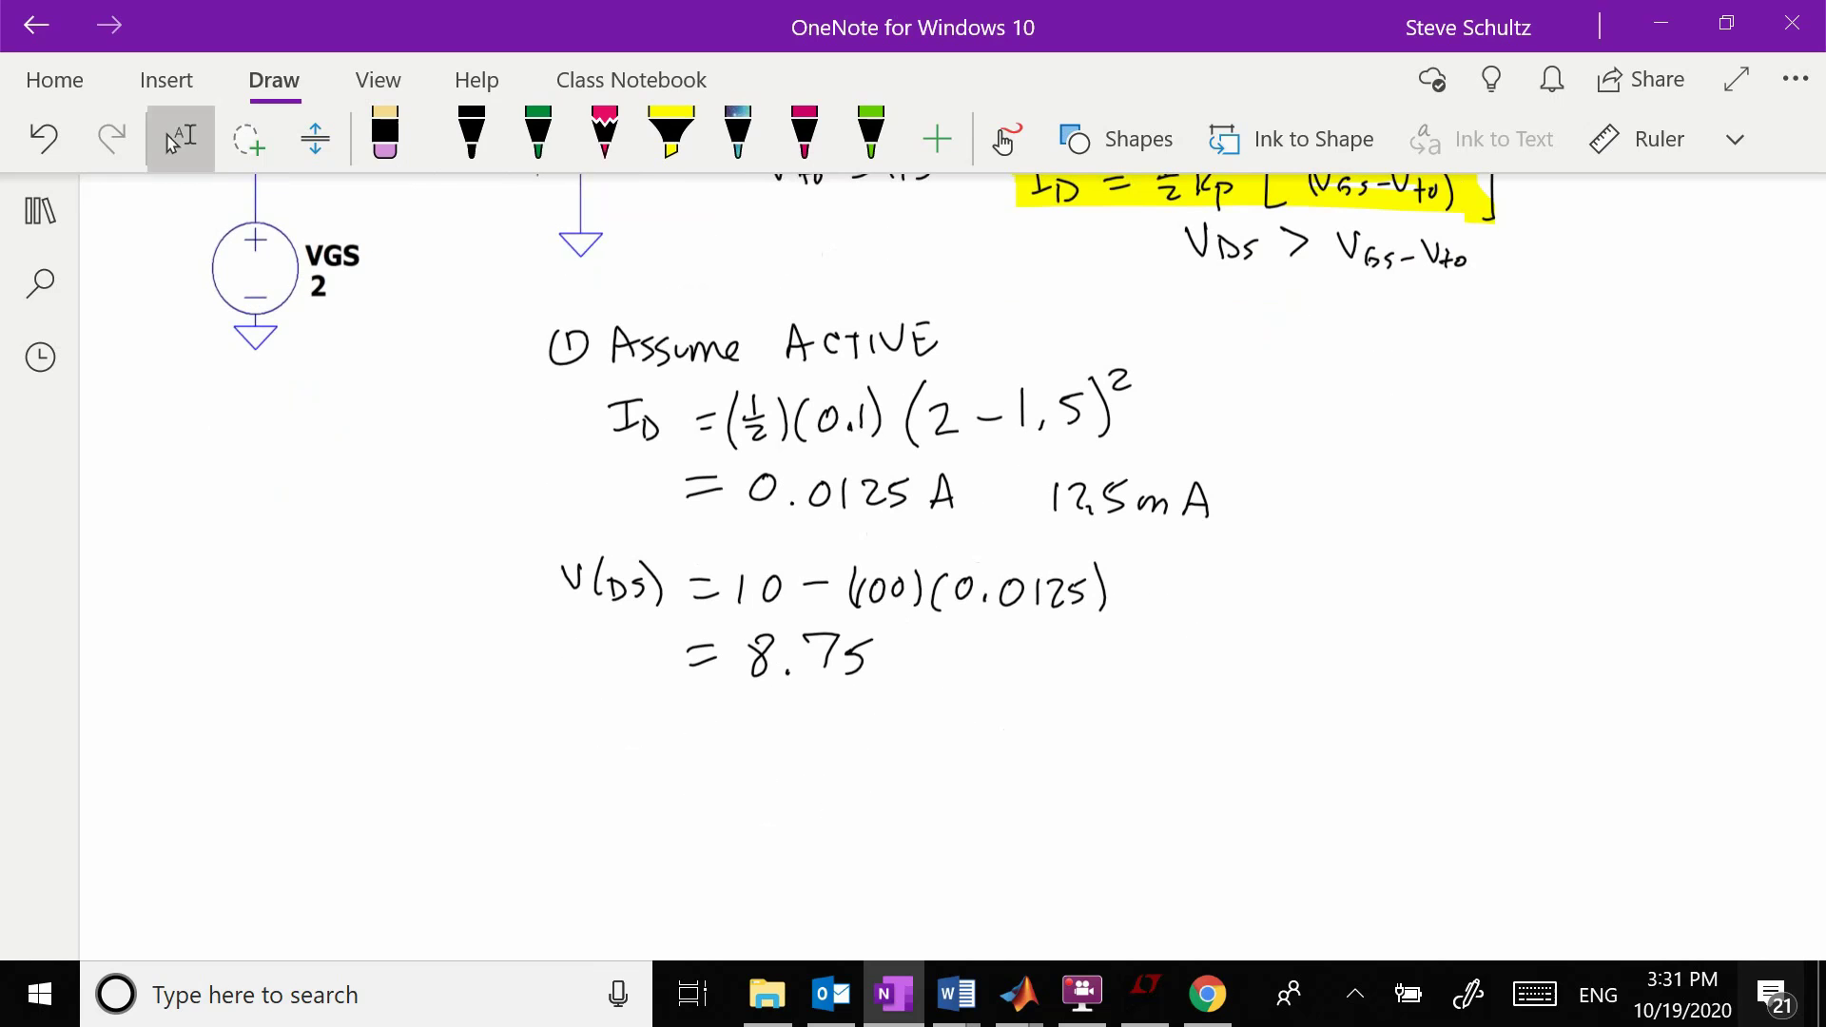
left_click(470, 133)
mouse_move(566, 729)
left_mouse_down()
mouse_move(545, 755)
mouse_move(563, 730)
mouse_move(601, 758)
mouse_move(638, 727)
left_mouse_up()
left_click(573, 752)
left_click_drag(618, 733, 614, 757)
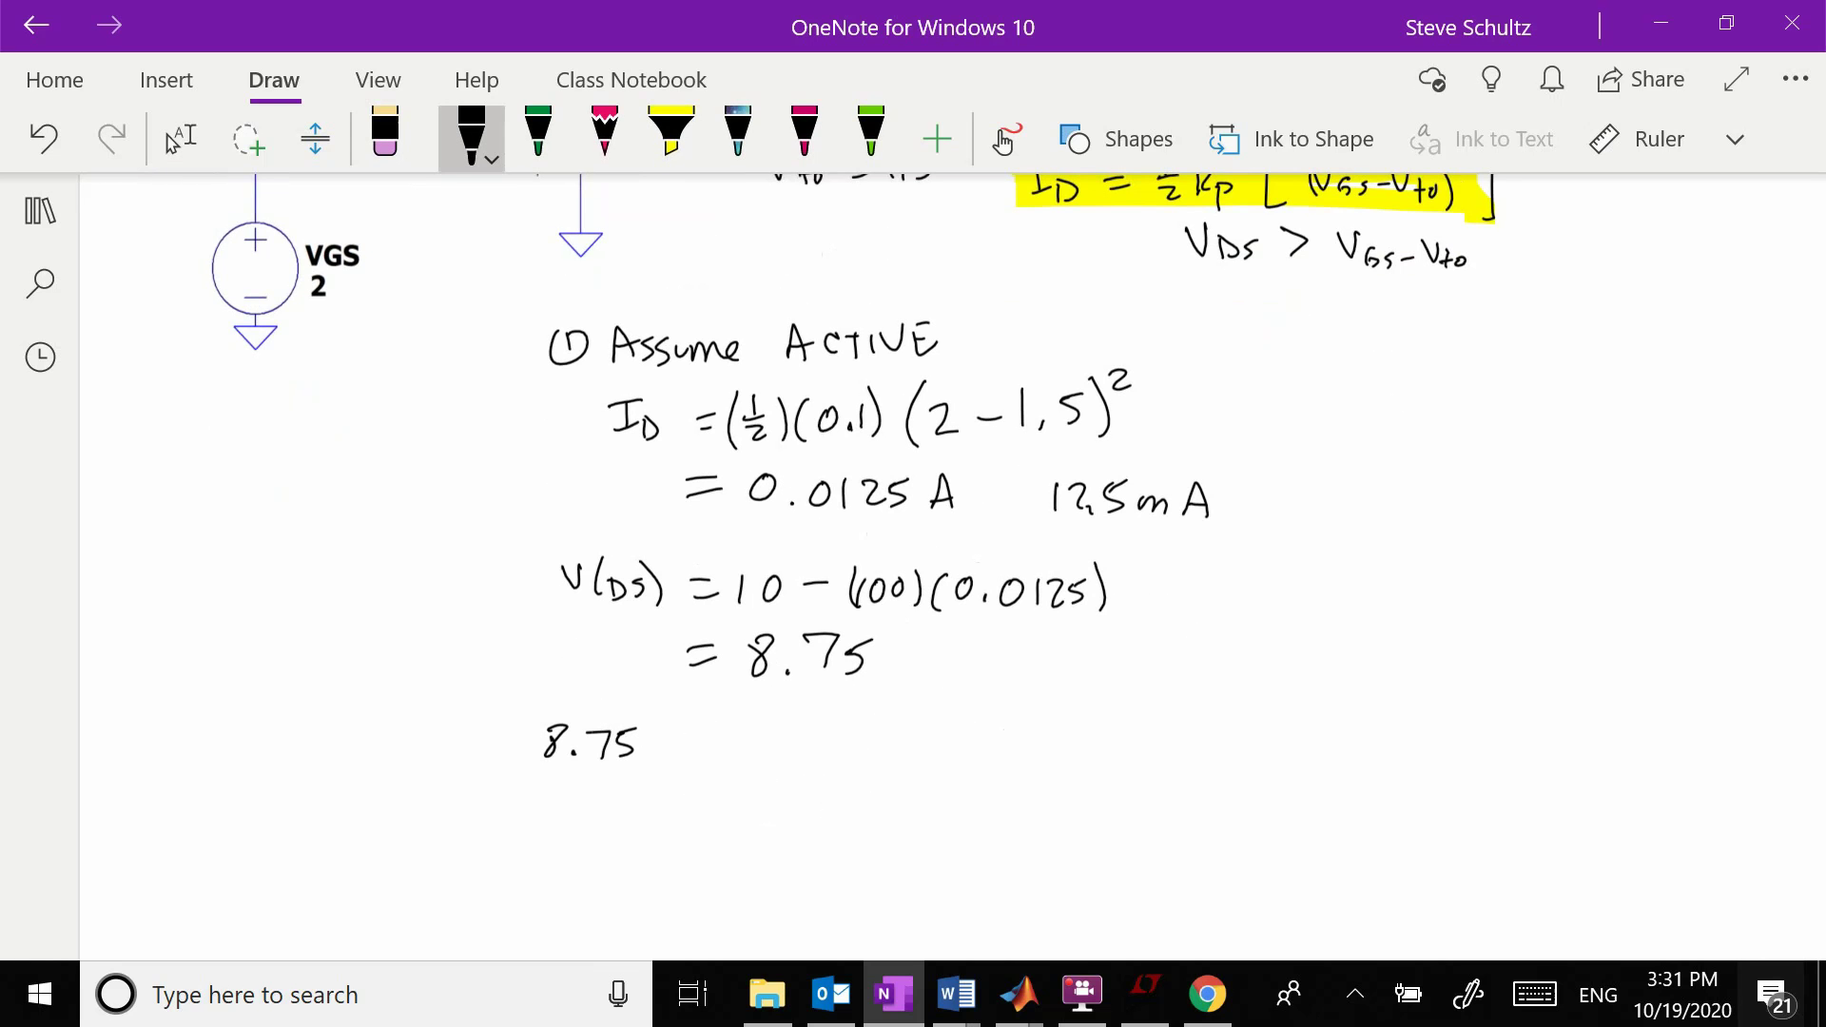
left_click_drag(796, 736, 822, 763)
left_click_drag(827, 753, 897, 755)
Write 8.75 > 0.5, tick it in green, and bring up the LTspice schematic.
mouse_move(593, 793)
left_mouse_down()
mouse_move(582, 805)
mouse_move(626, 820)
mouse_move(701, 815)
left_mouse_up()
left_click(605, 818)
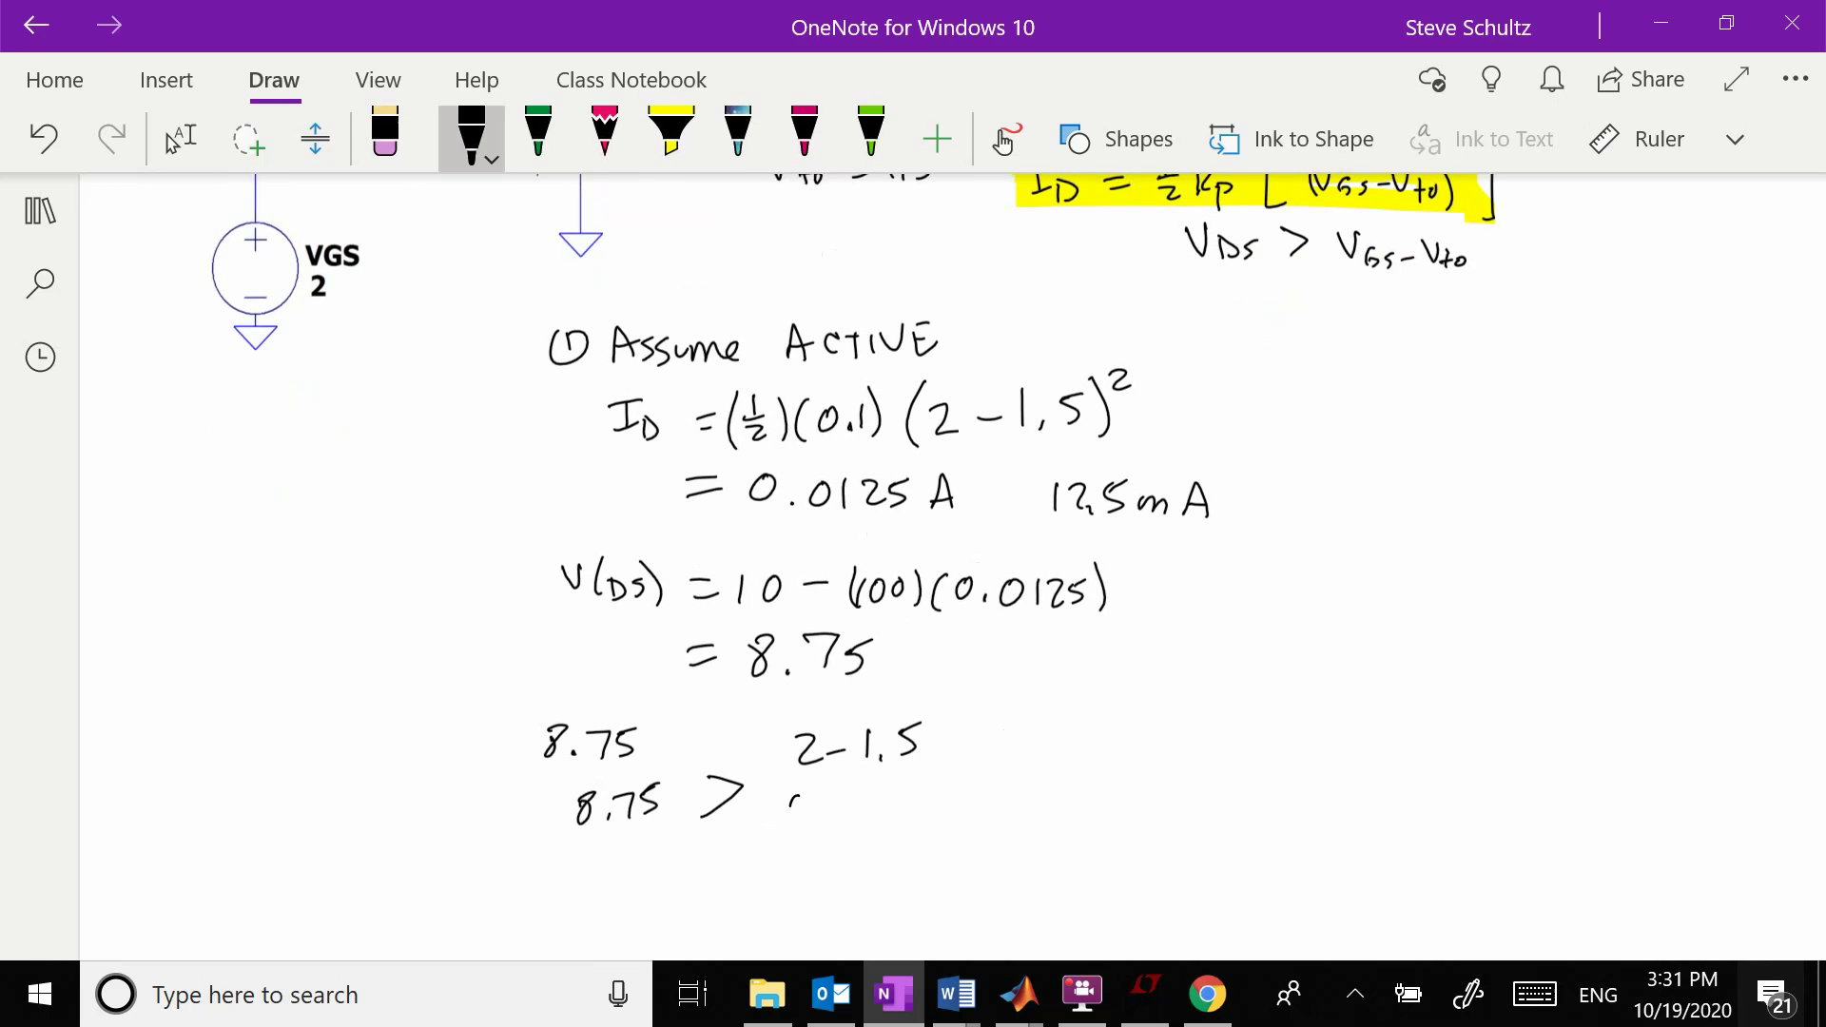
left_click_drag(791, 801, 799, 793)
left_click(821, 809)
left_click(538, 134)
left_click_drag(895, 795, 996, 763)
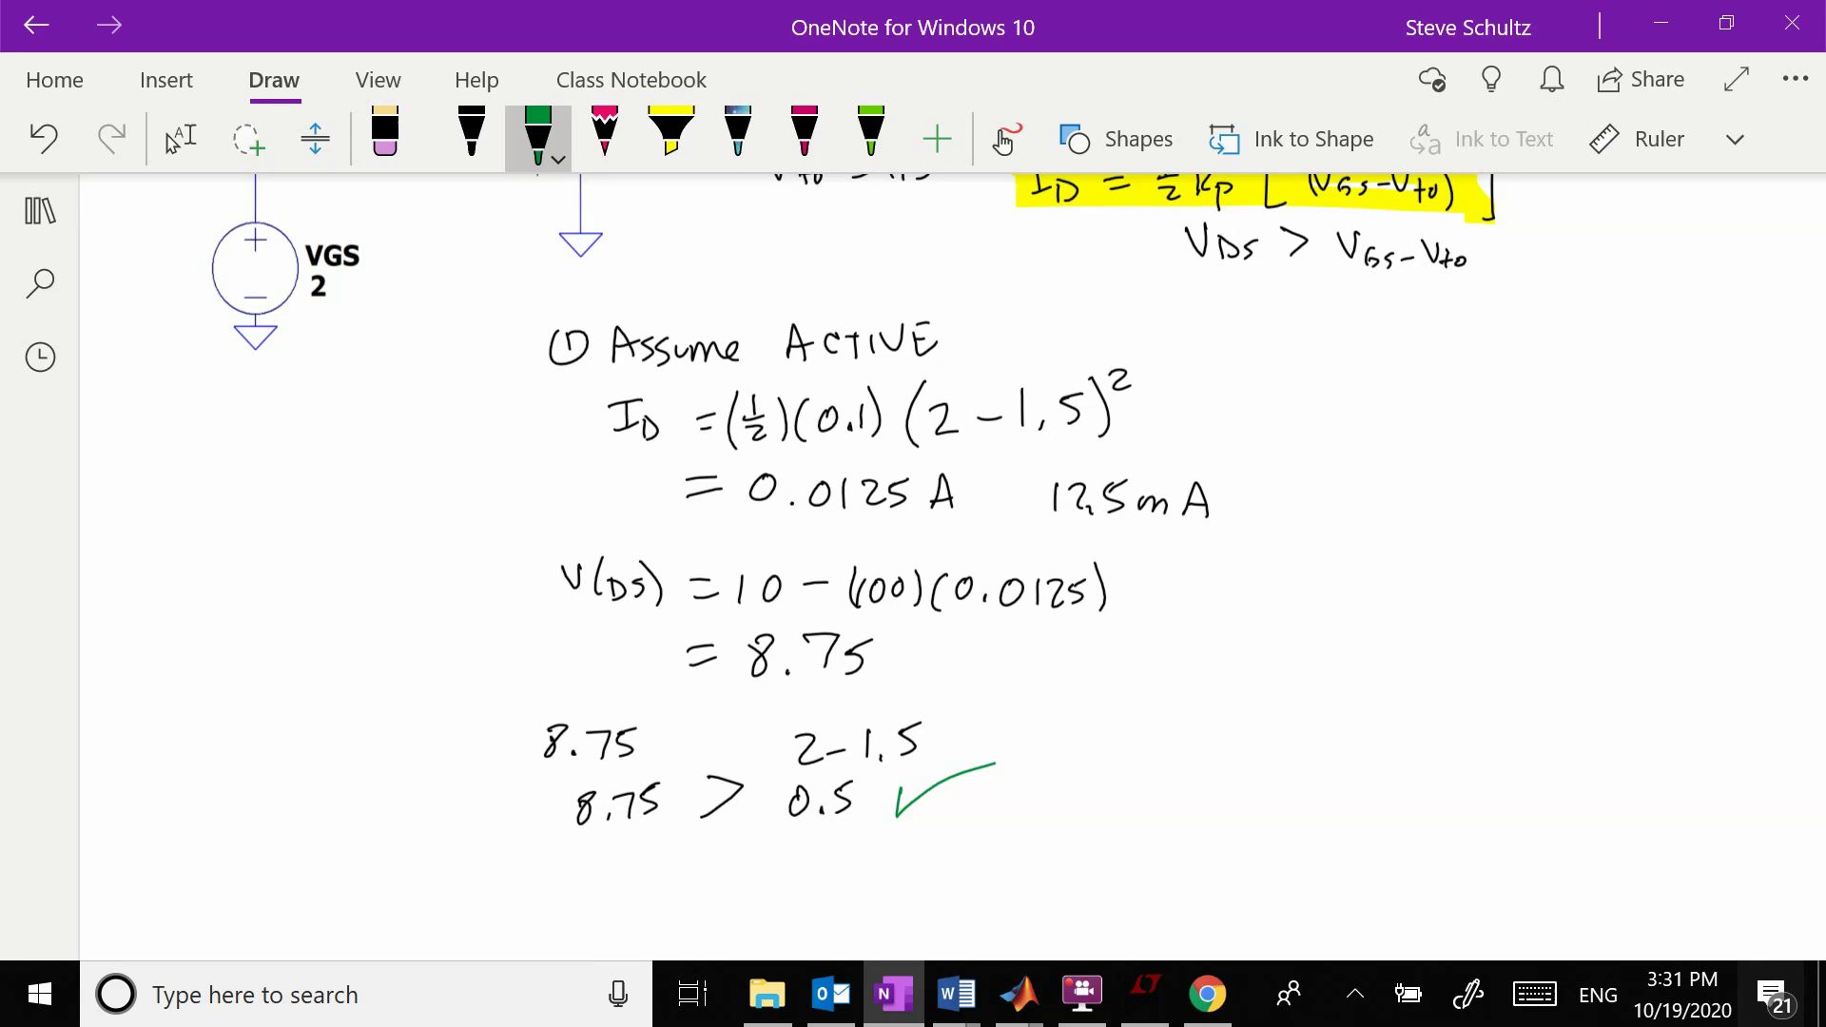
key("alt+Tab")
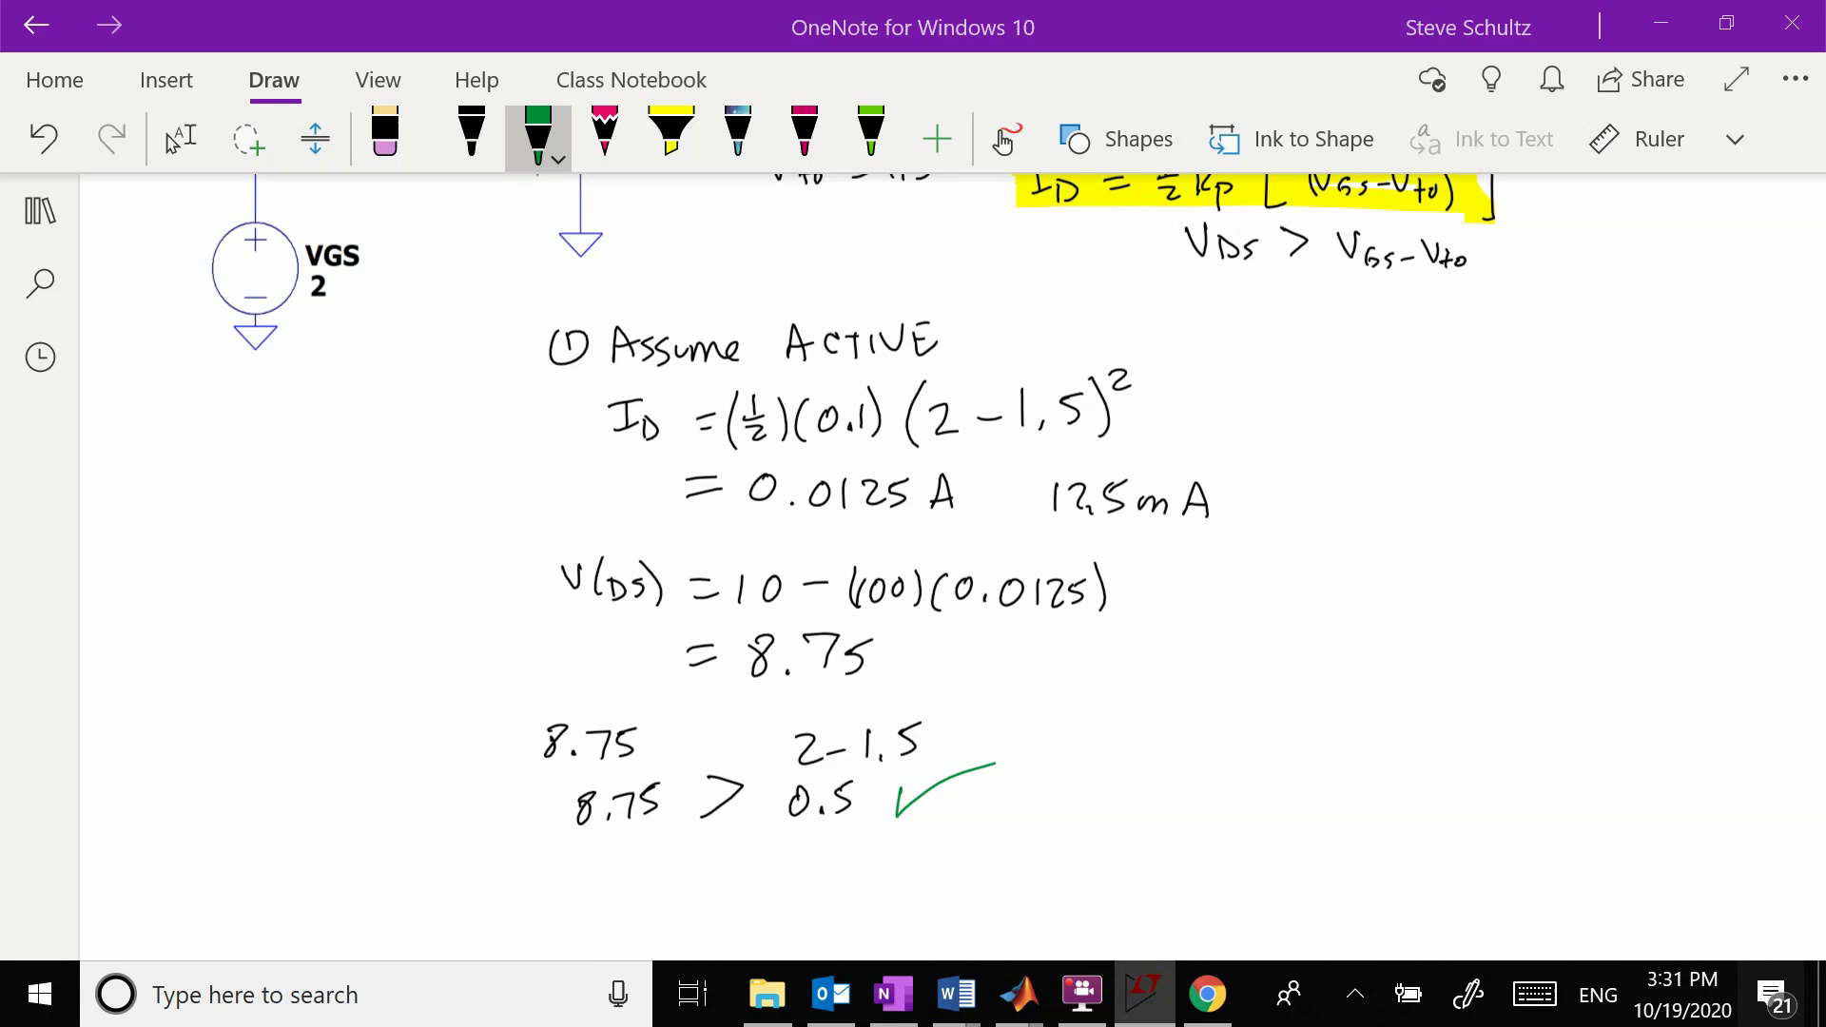
left_click_drag(1825, 324, 824, 380)
Run the operating point simulation and confirm V(ds) = 8.75 and Id(M1) = 0.0125.
left_click(1155, 387)
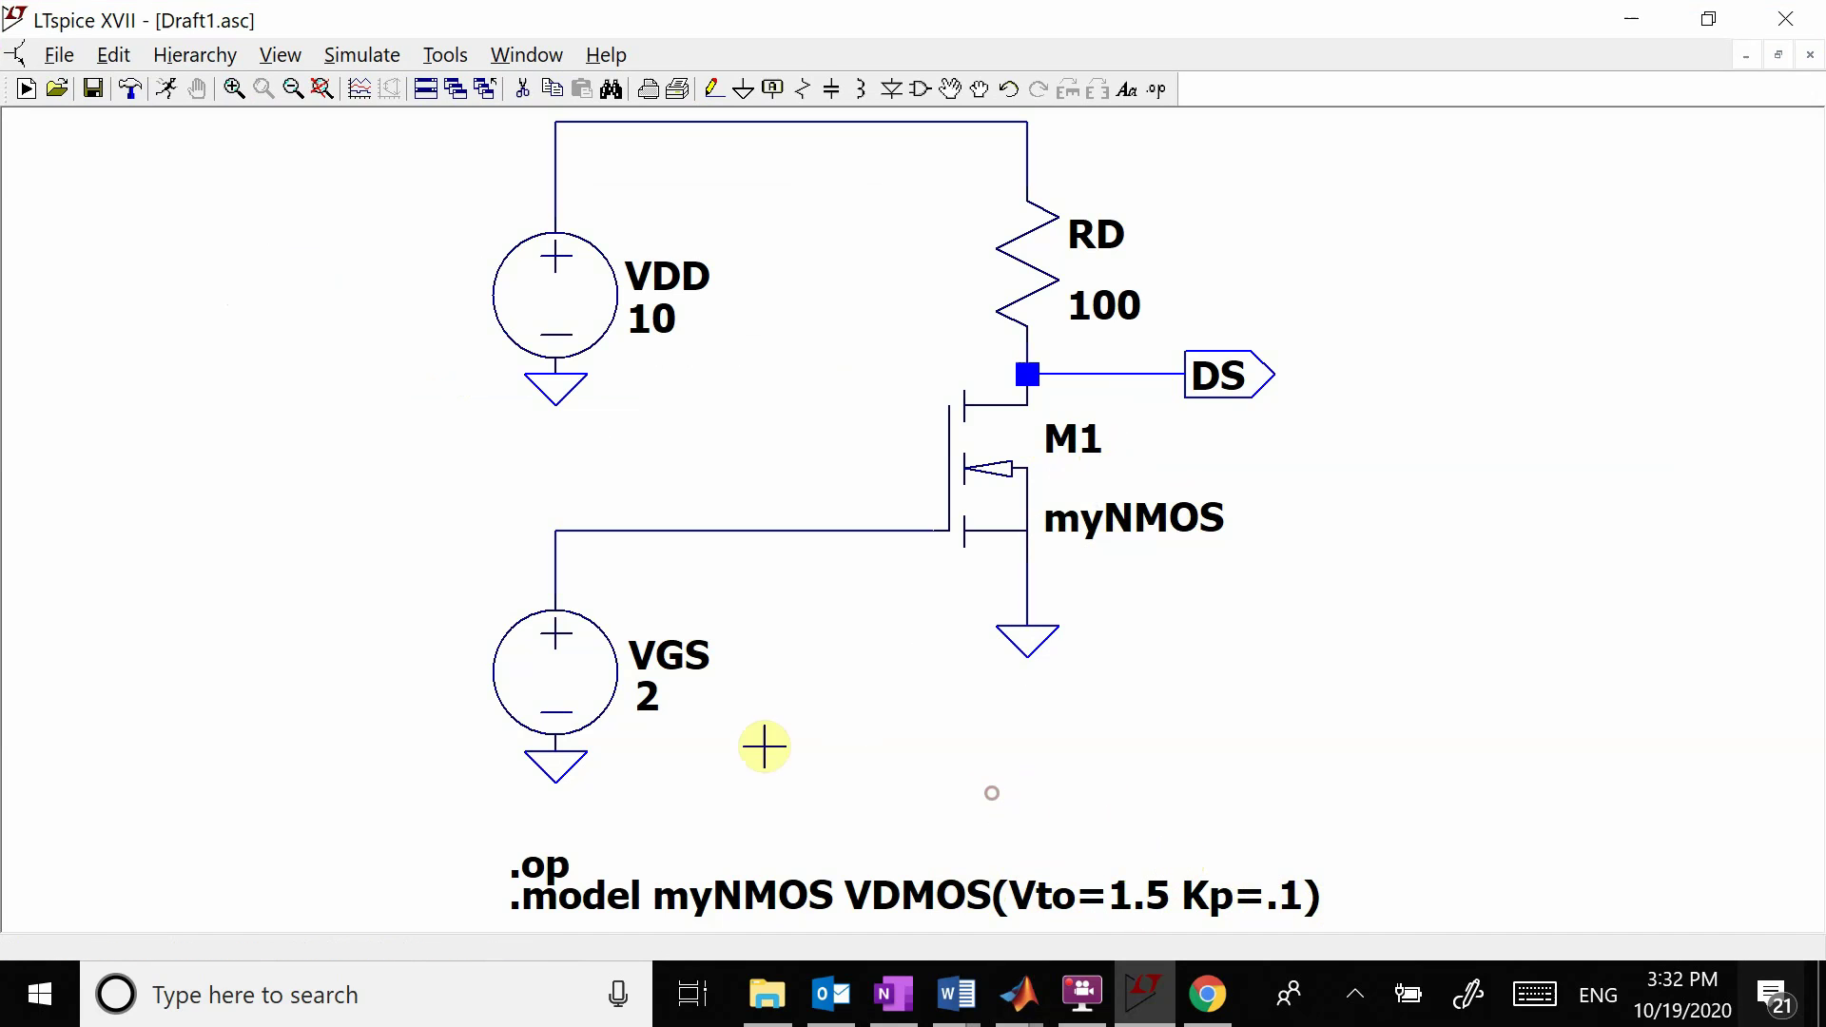
left_click(166, 88)
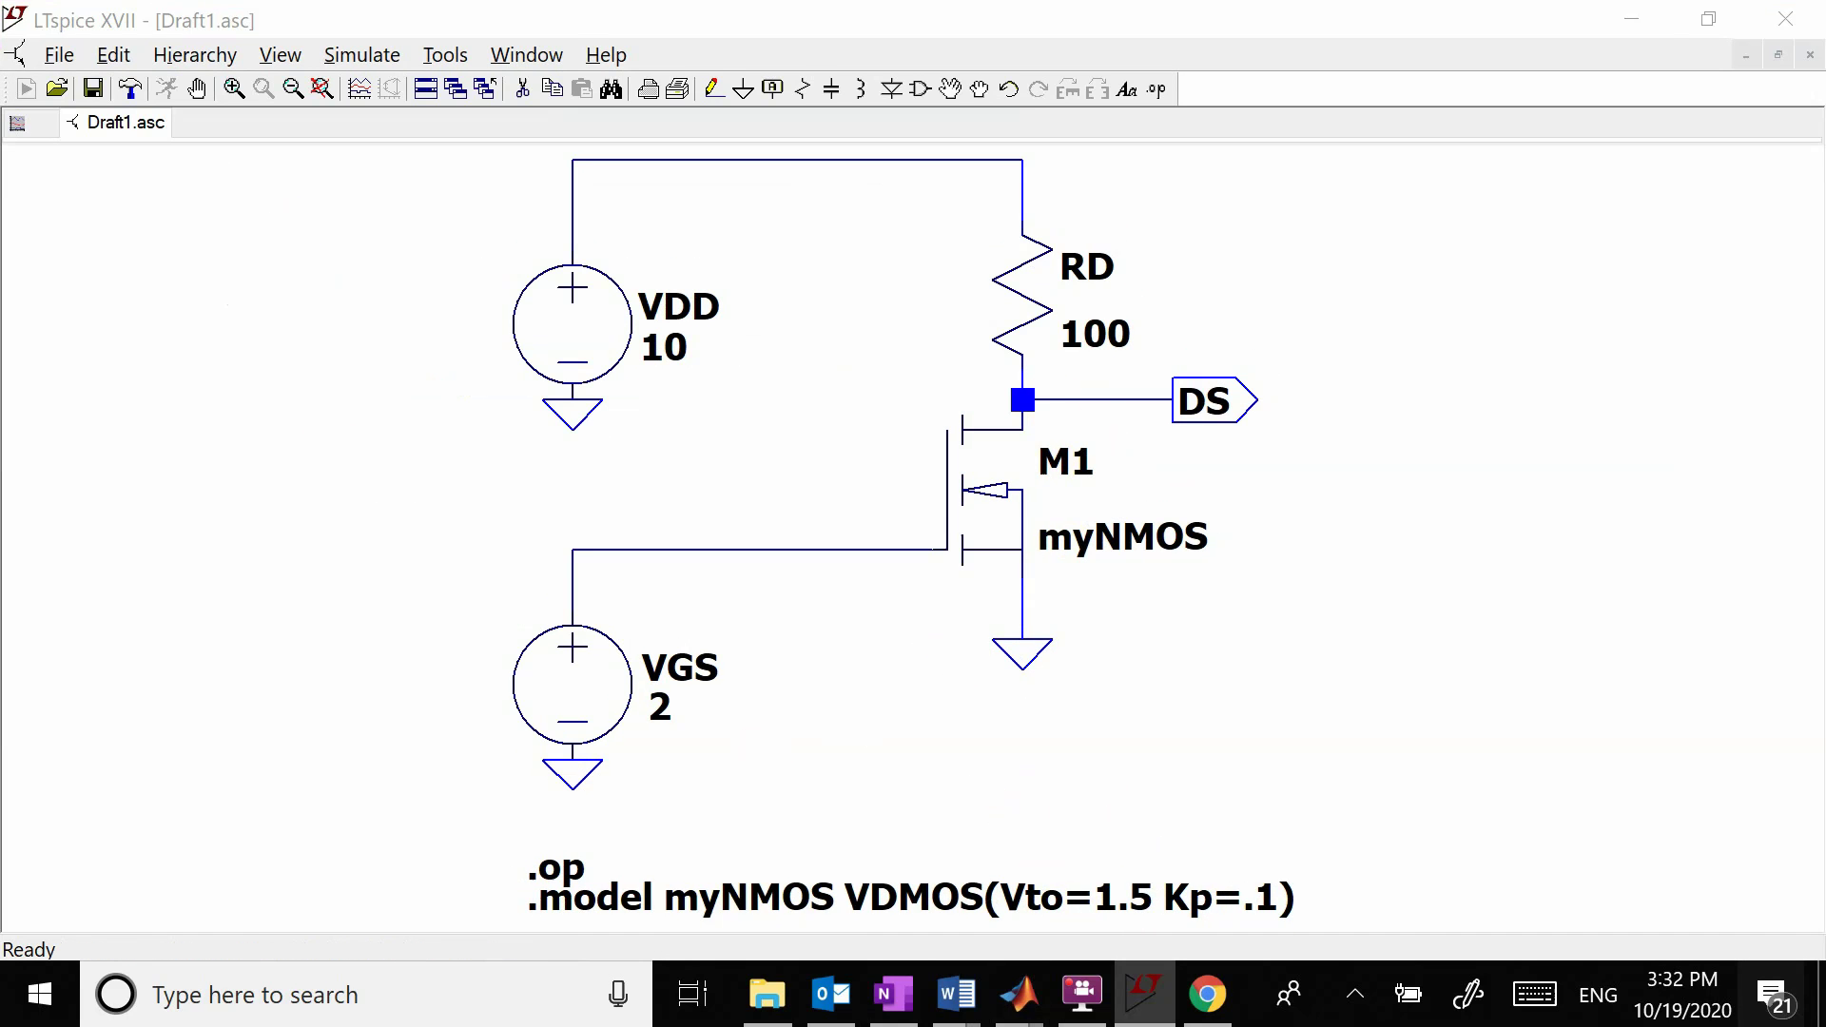
left_click_drag(1316, 387, 1116, 162)
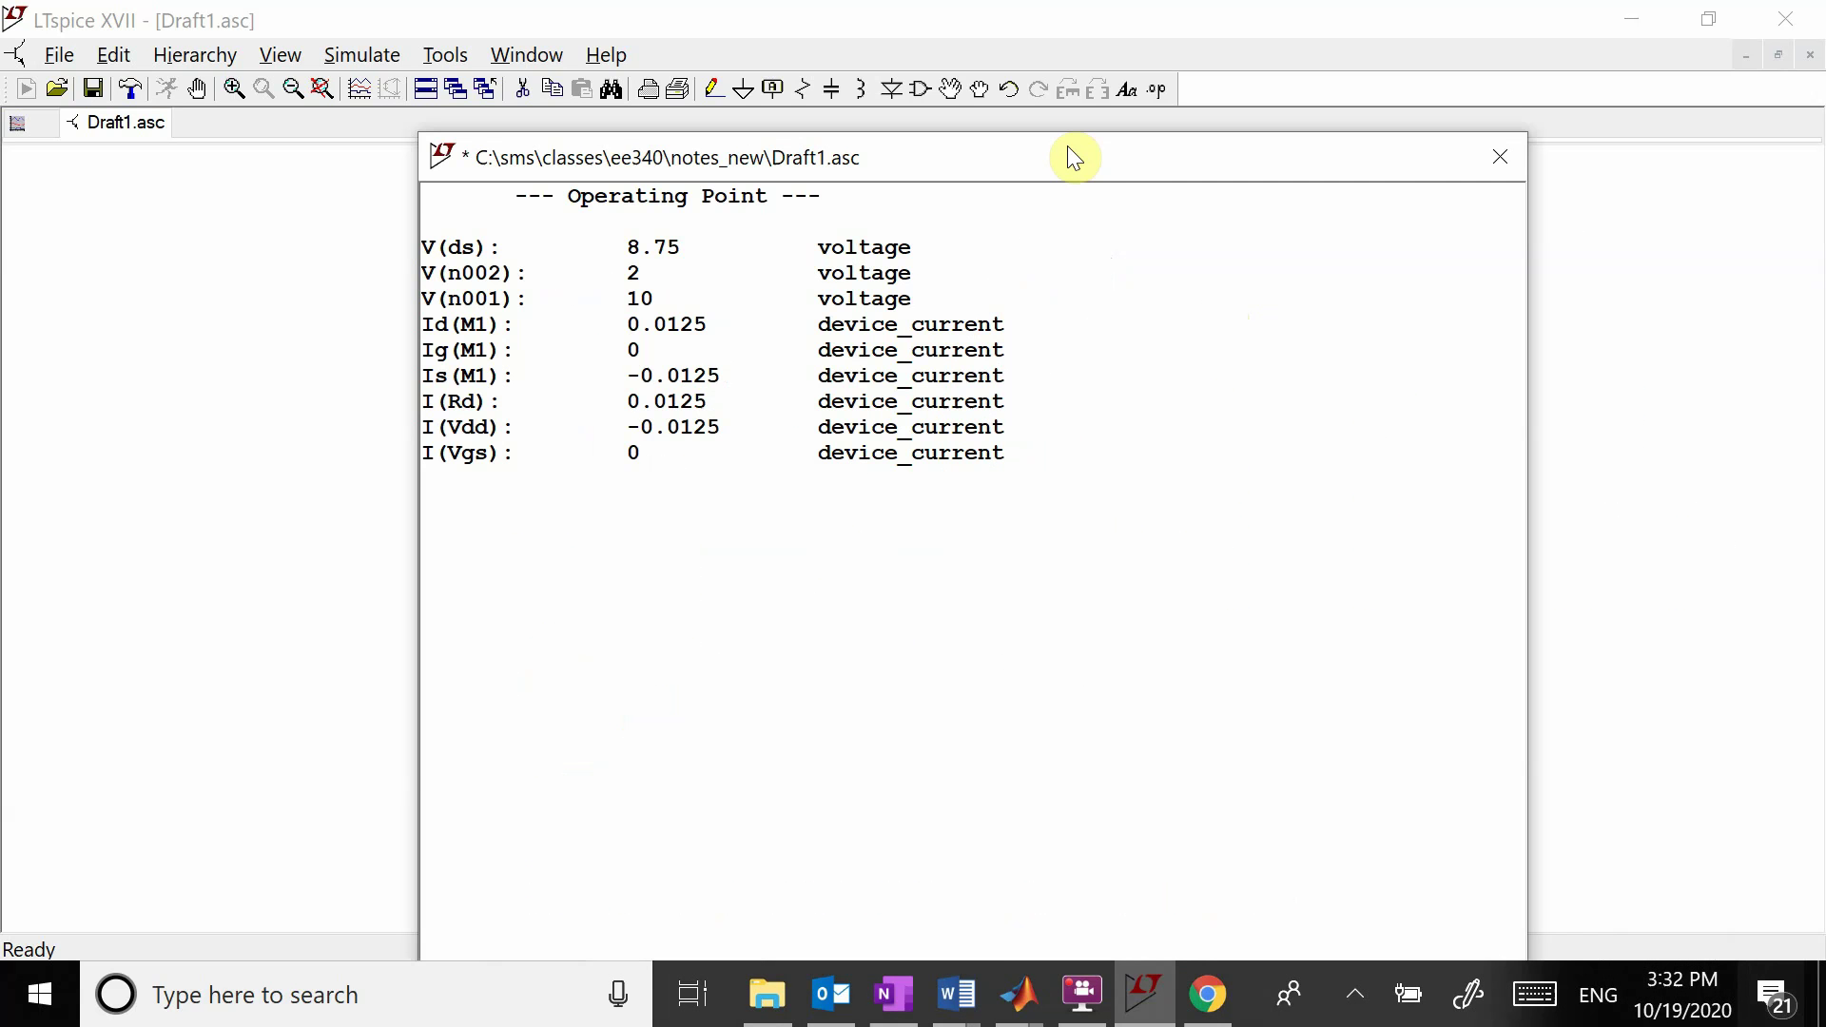
left_click_drag(626, 247, 697, 245)
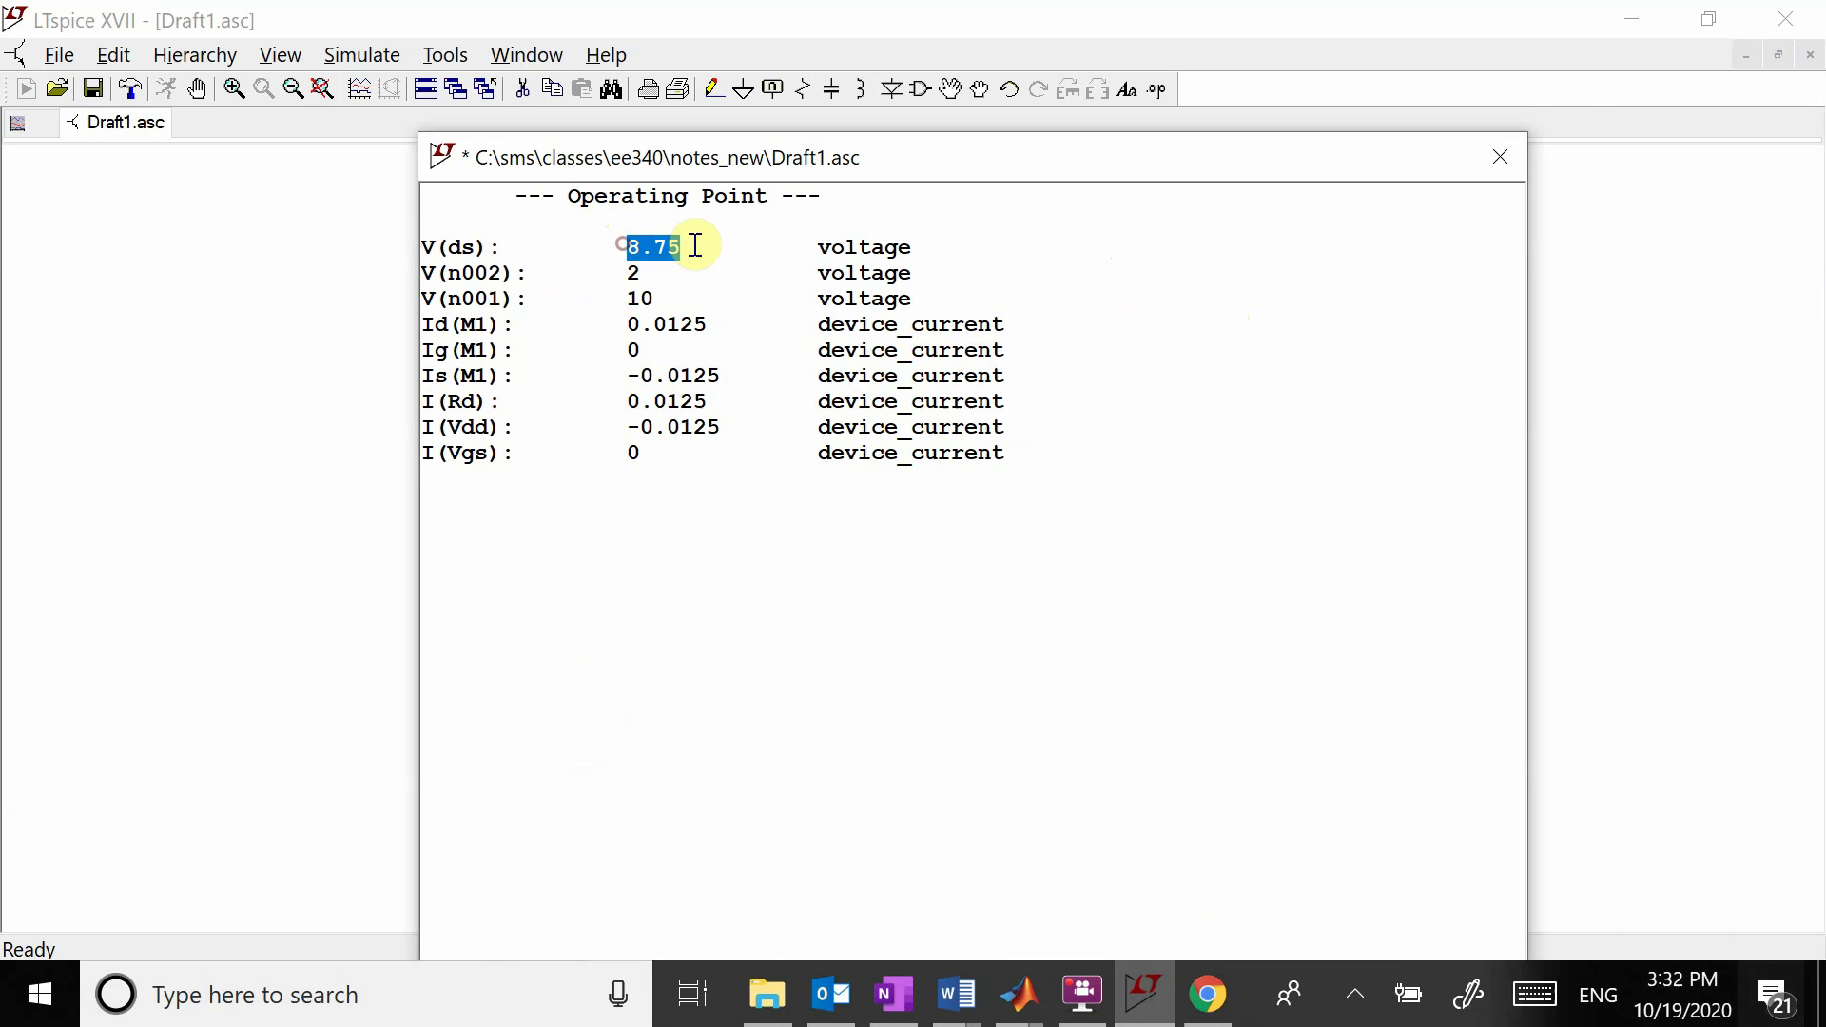
left_click_drag(708, 325, 619, 327)
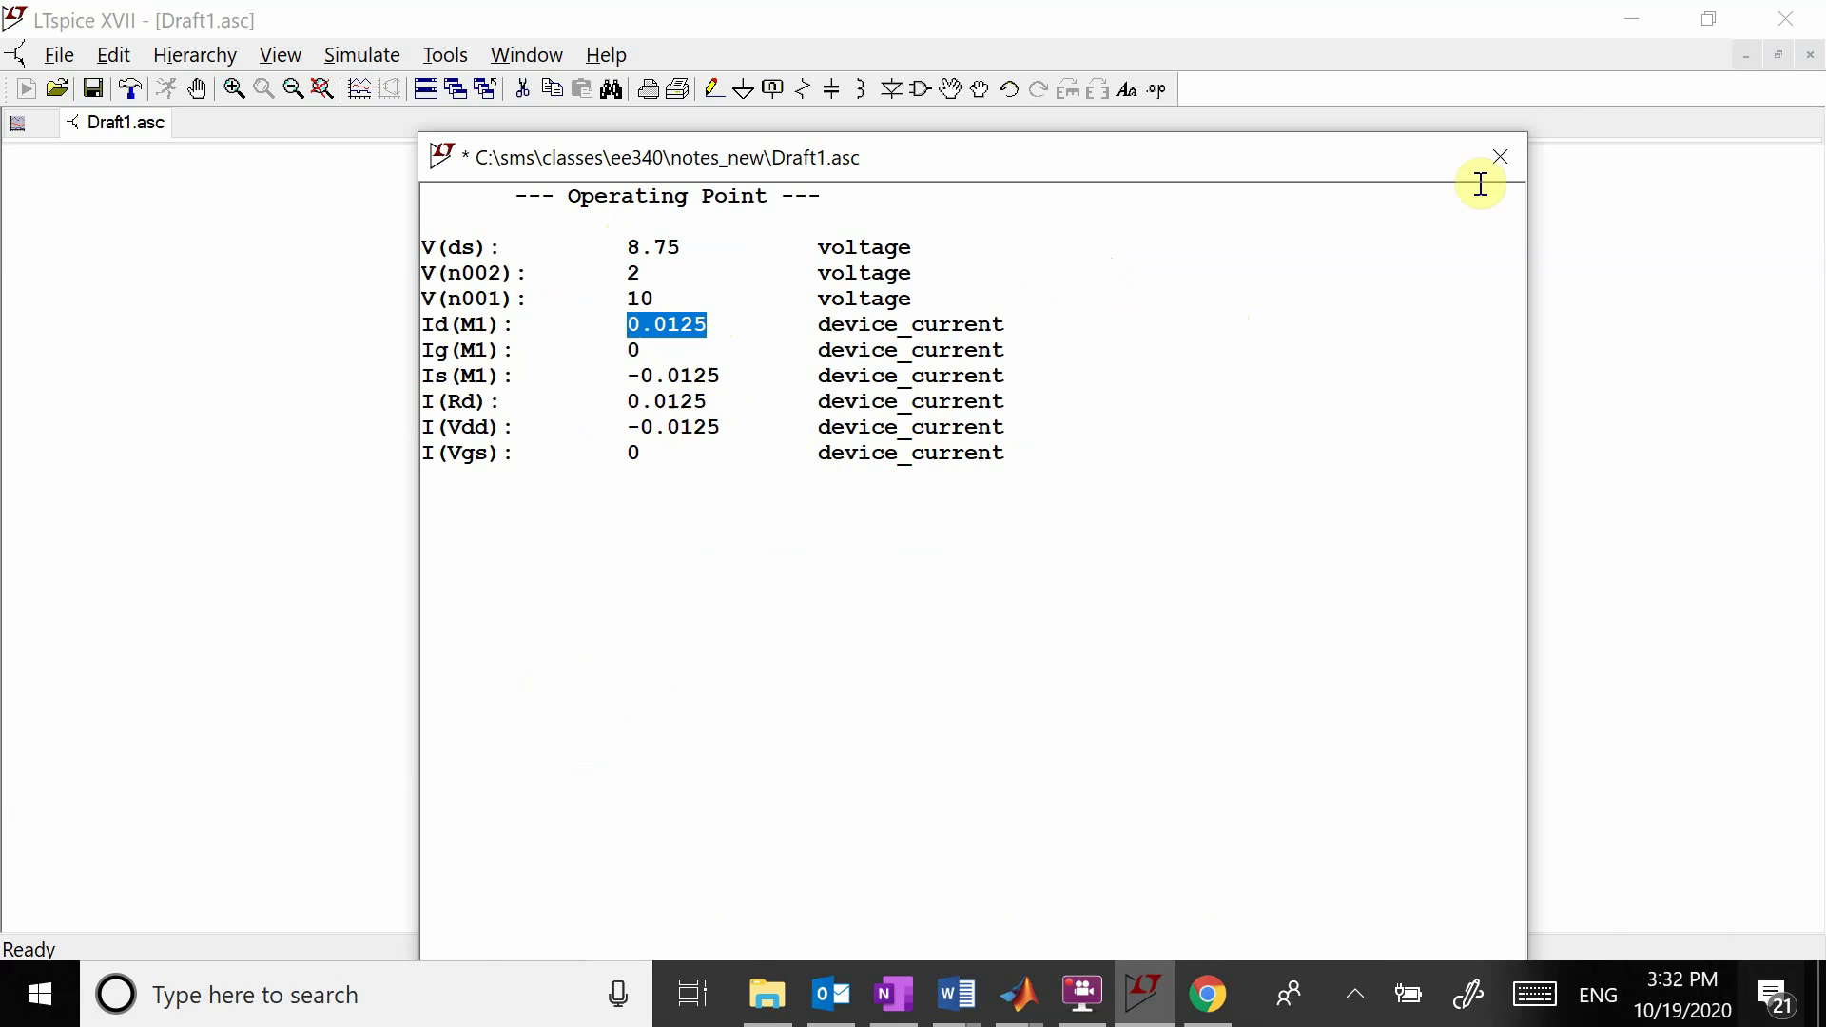
Close the results, minimize LTspice, and scroll down the OneNote notes.
left_click(1500, 158)
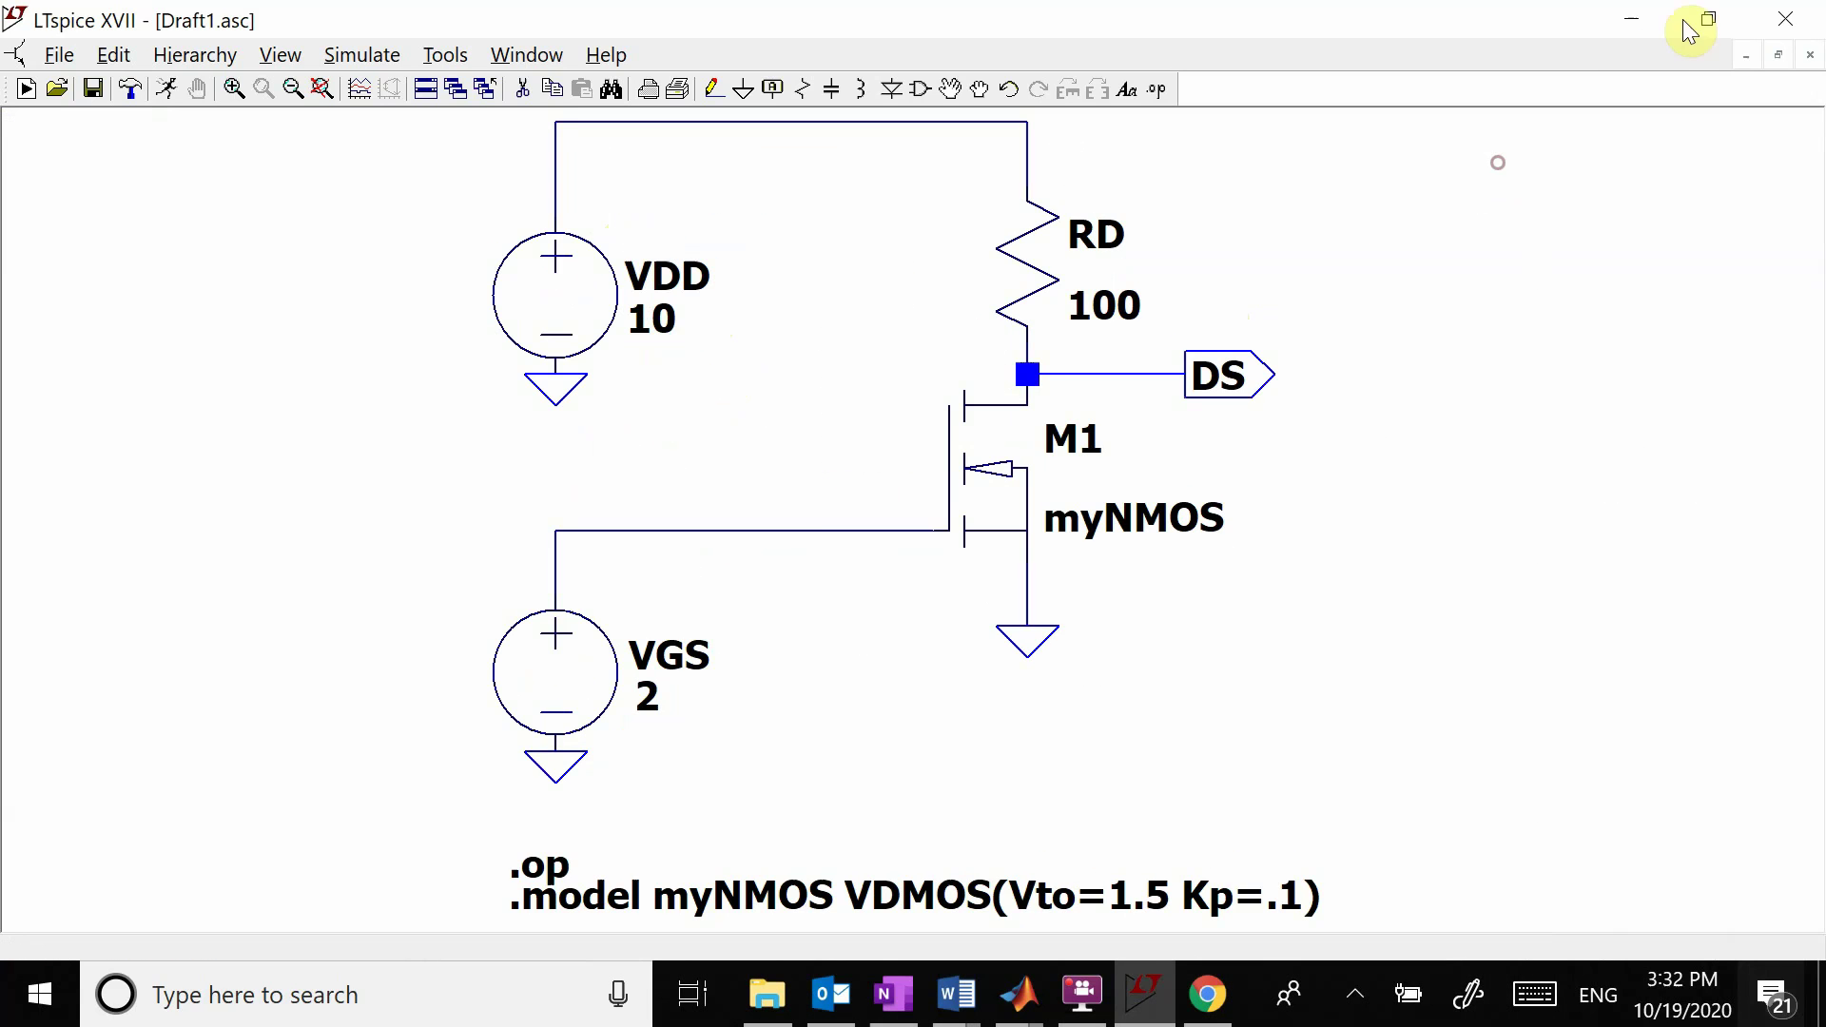
left_click(1632, 19)
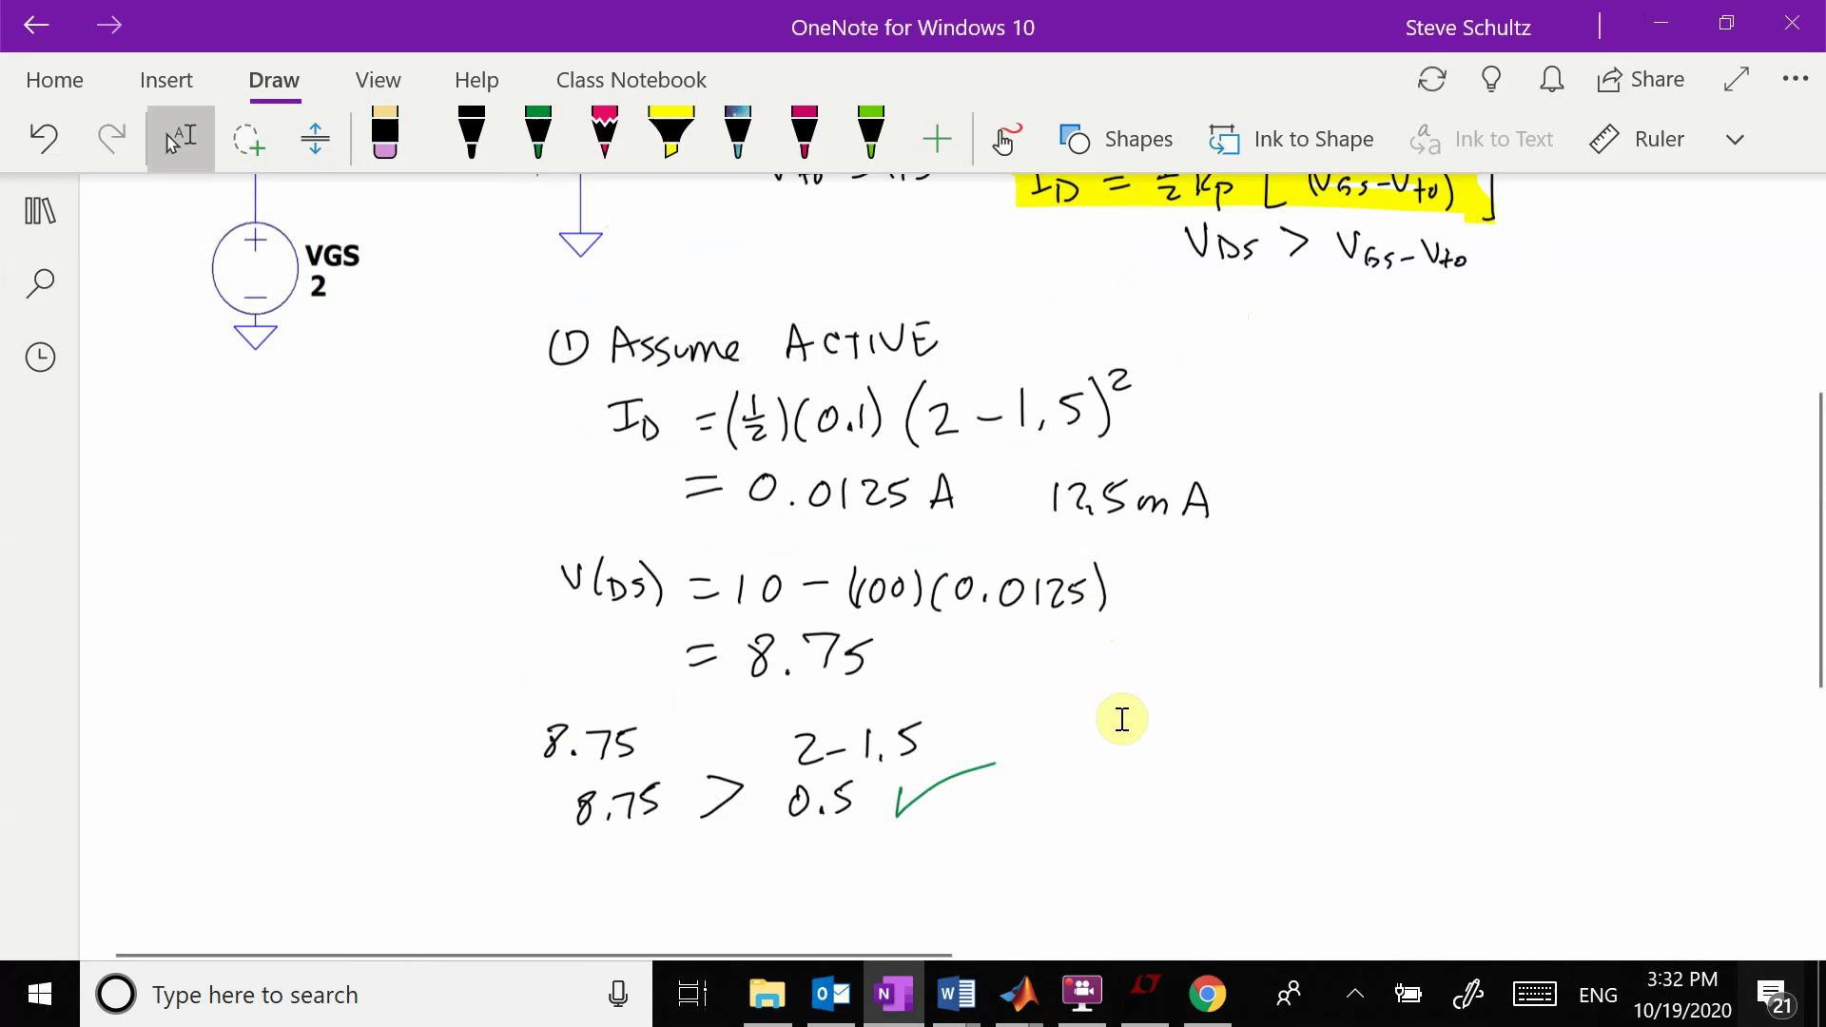
scroll(1122, 718, "down", 6)
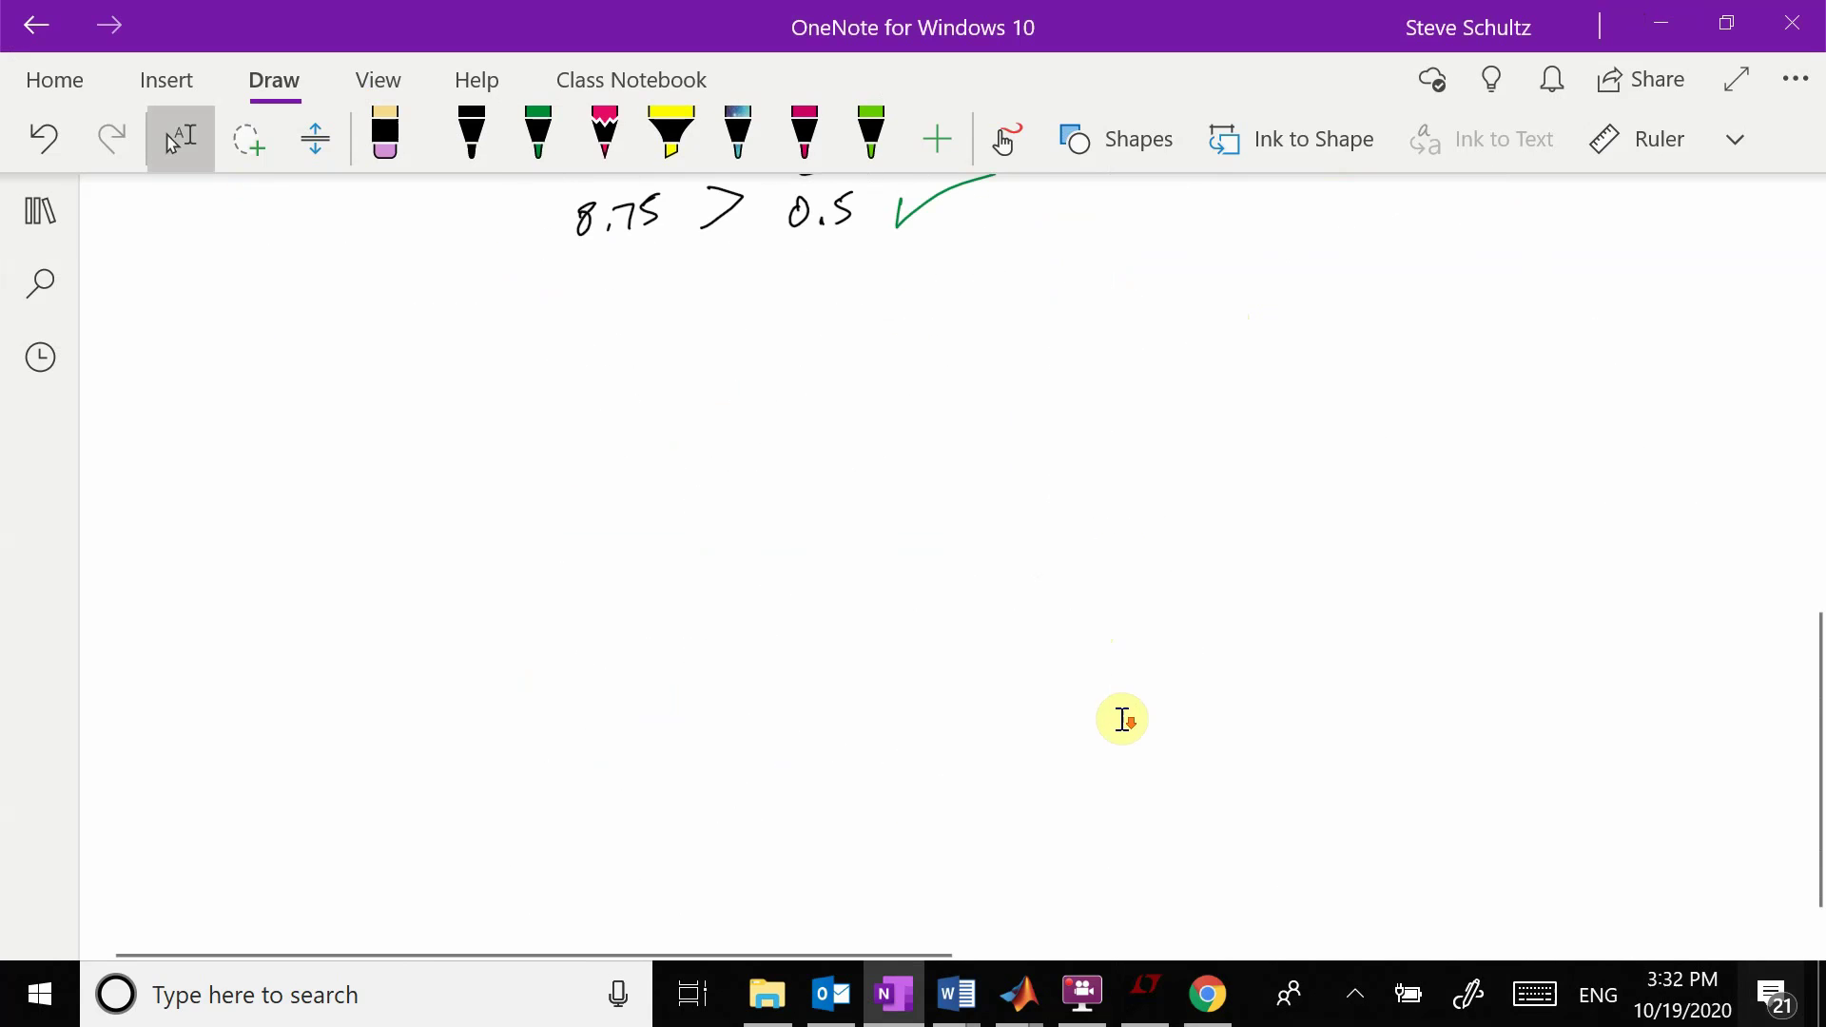
Change drain resistor RD to 1000 in Draft1.asc and snip the circuit area.
left_click(1084, 1000)
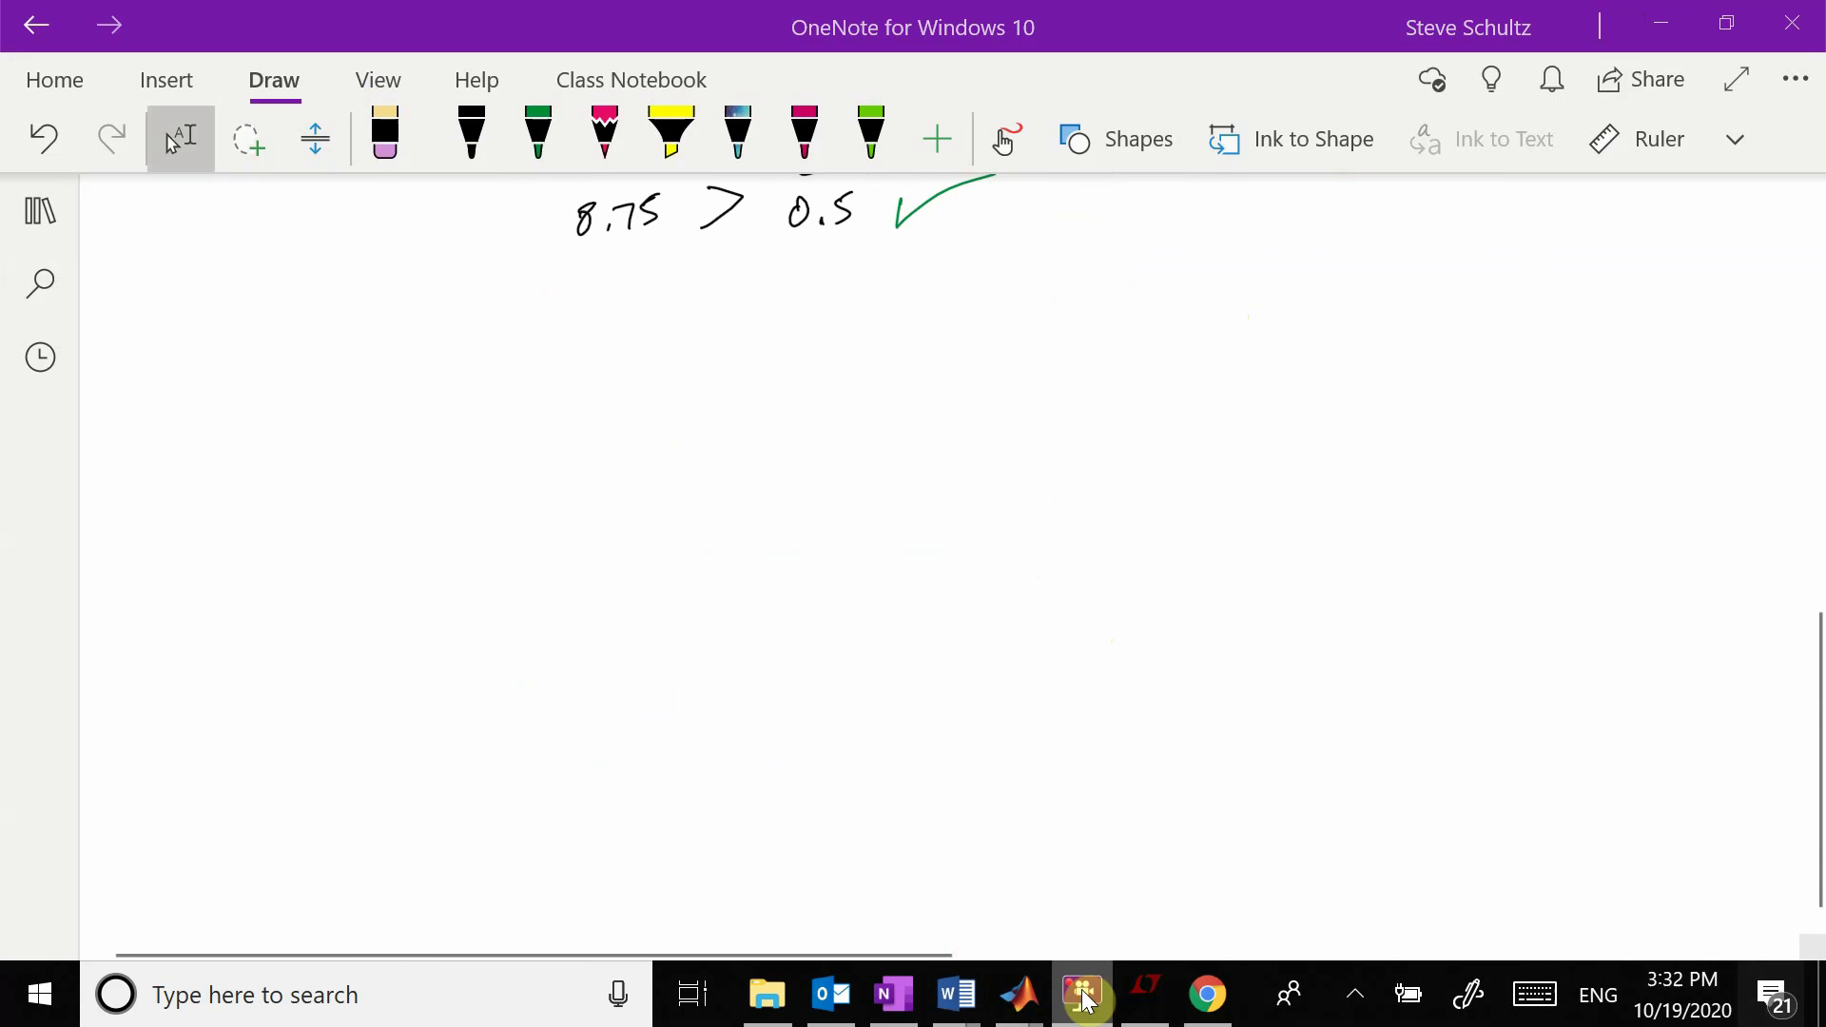
left_click(1134, 999)
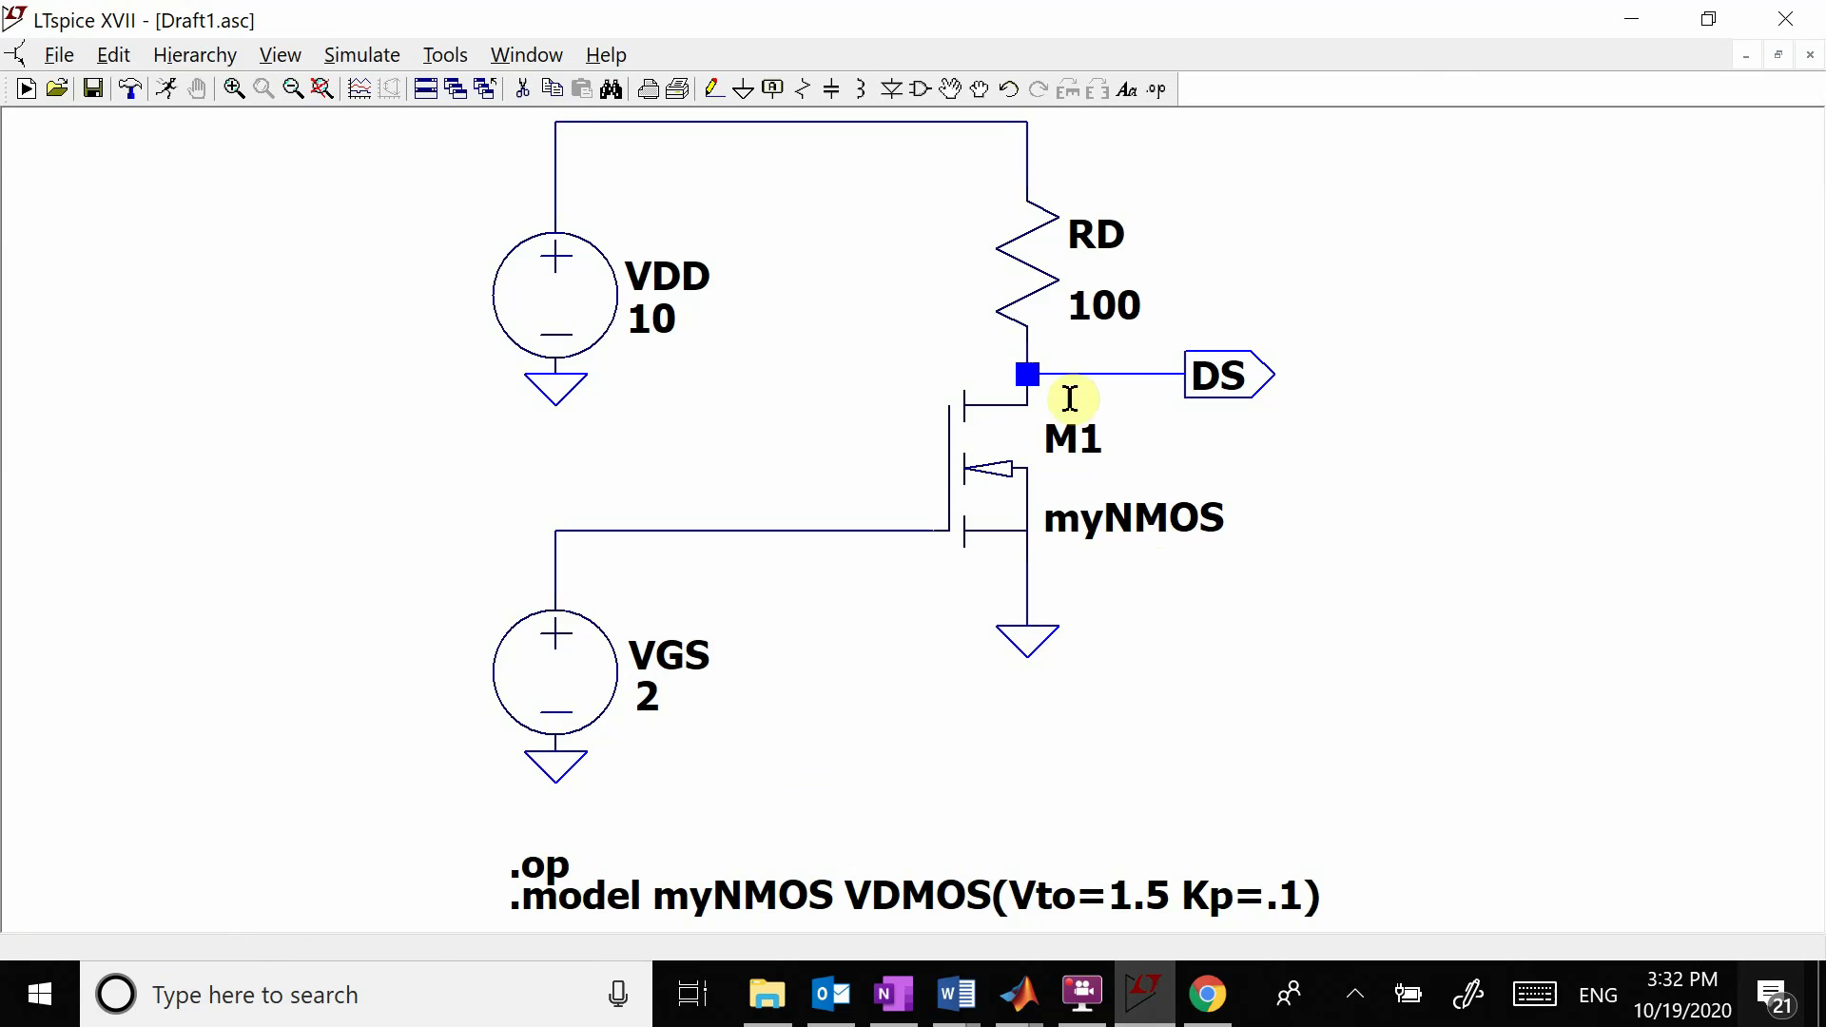
right_click(1035, 280)
type("1000")
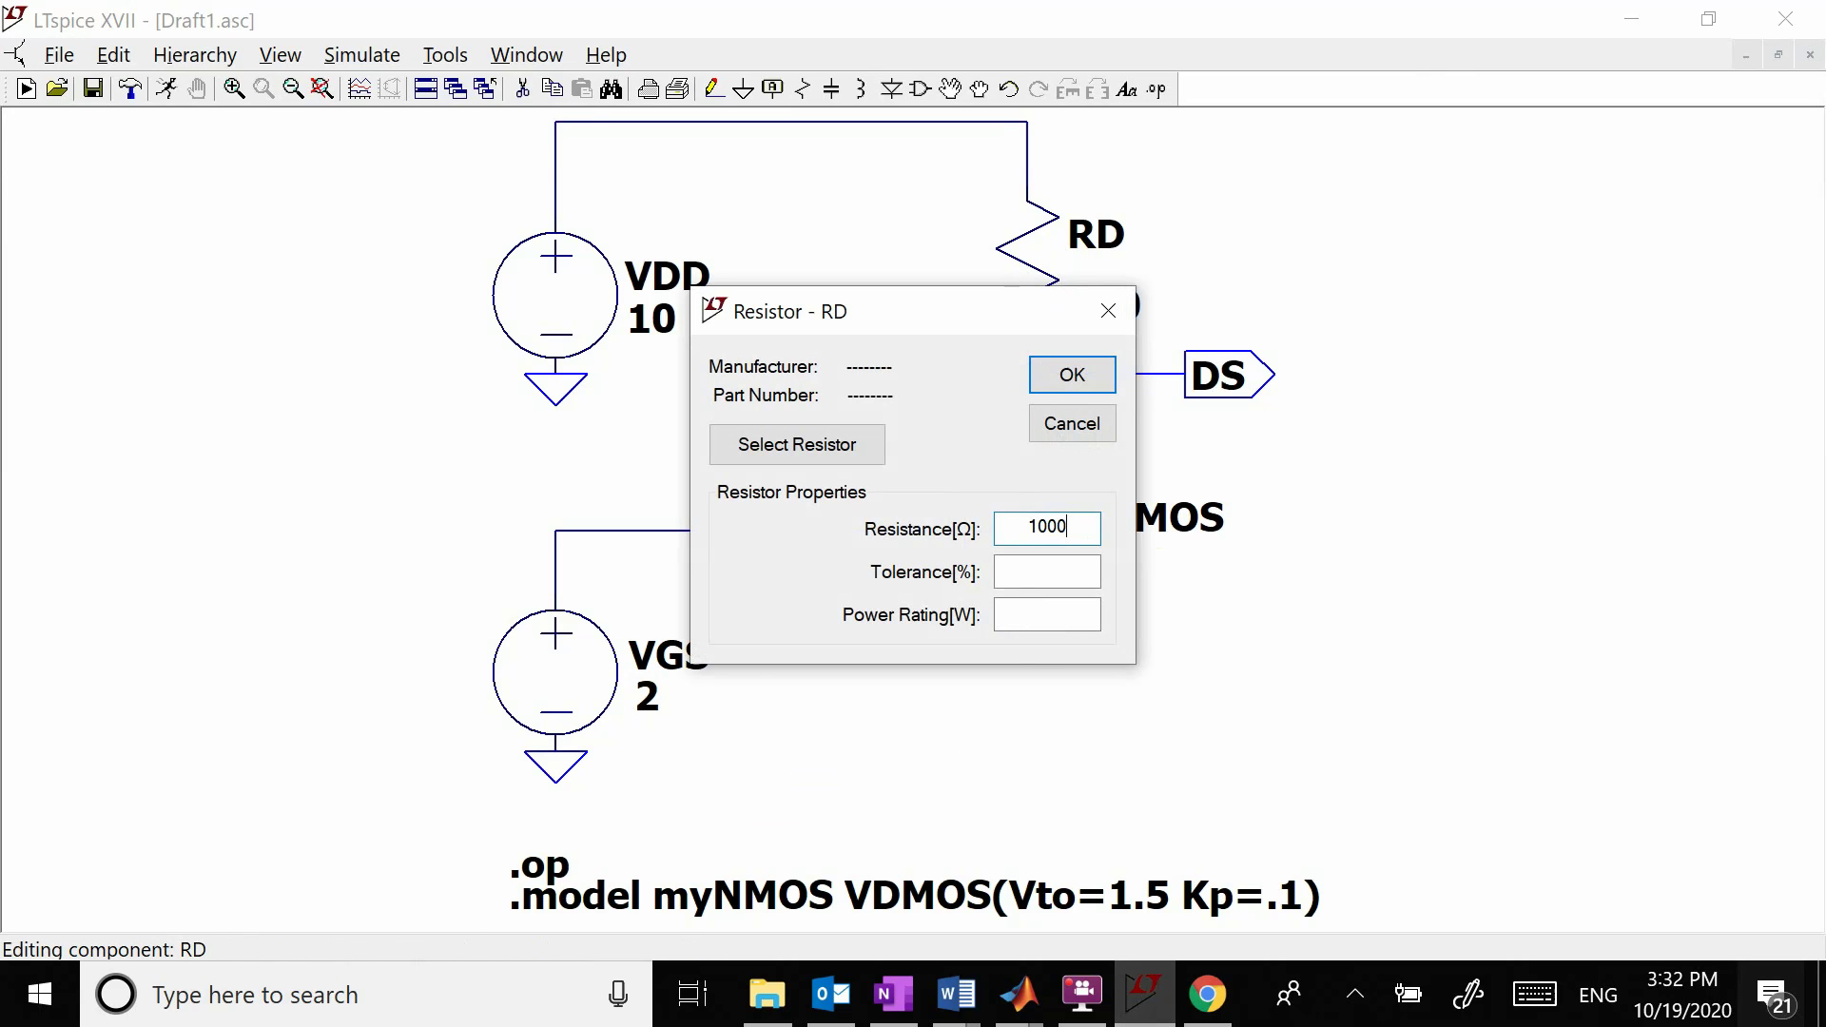
key("Return")
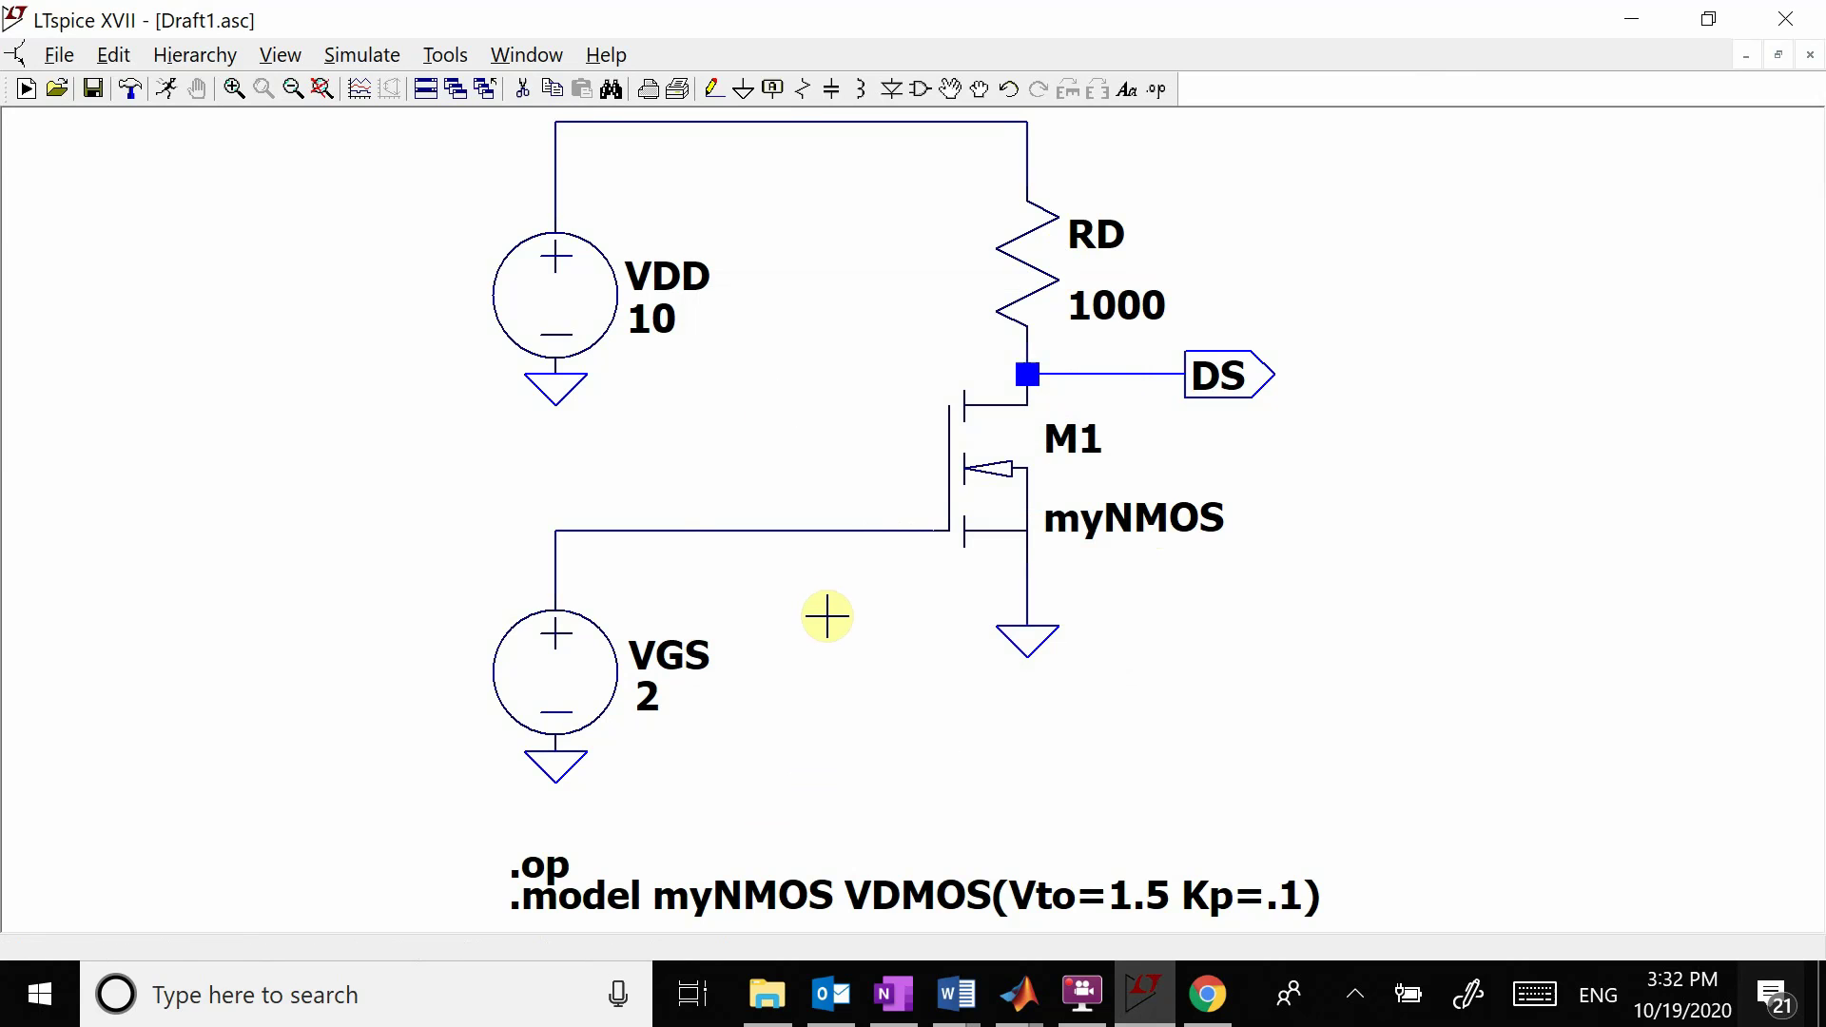
key("super+shift+s")
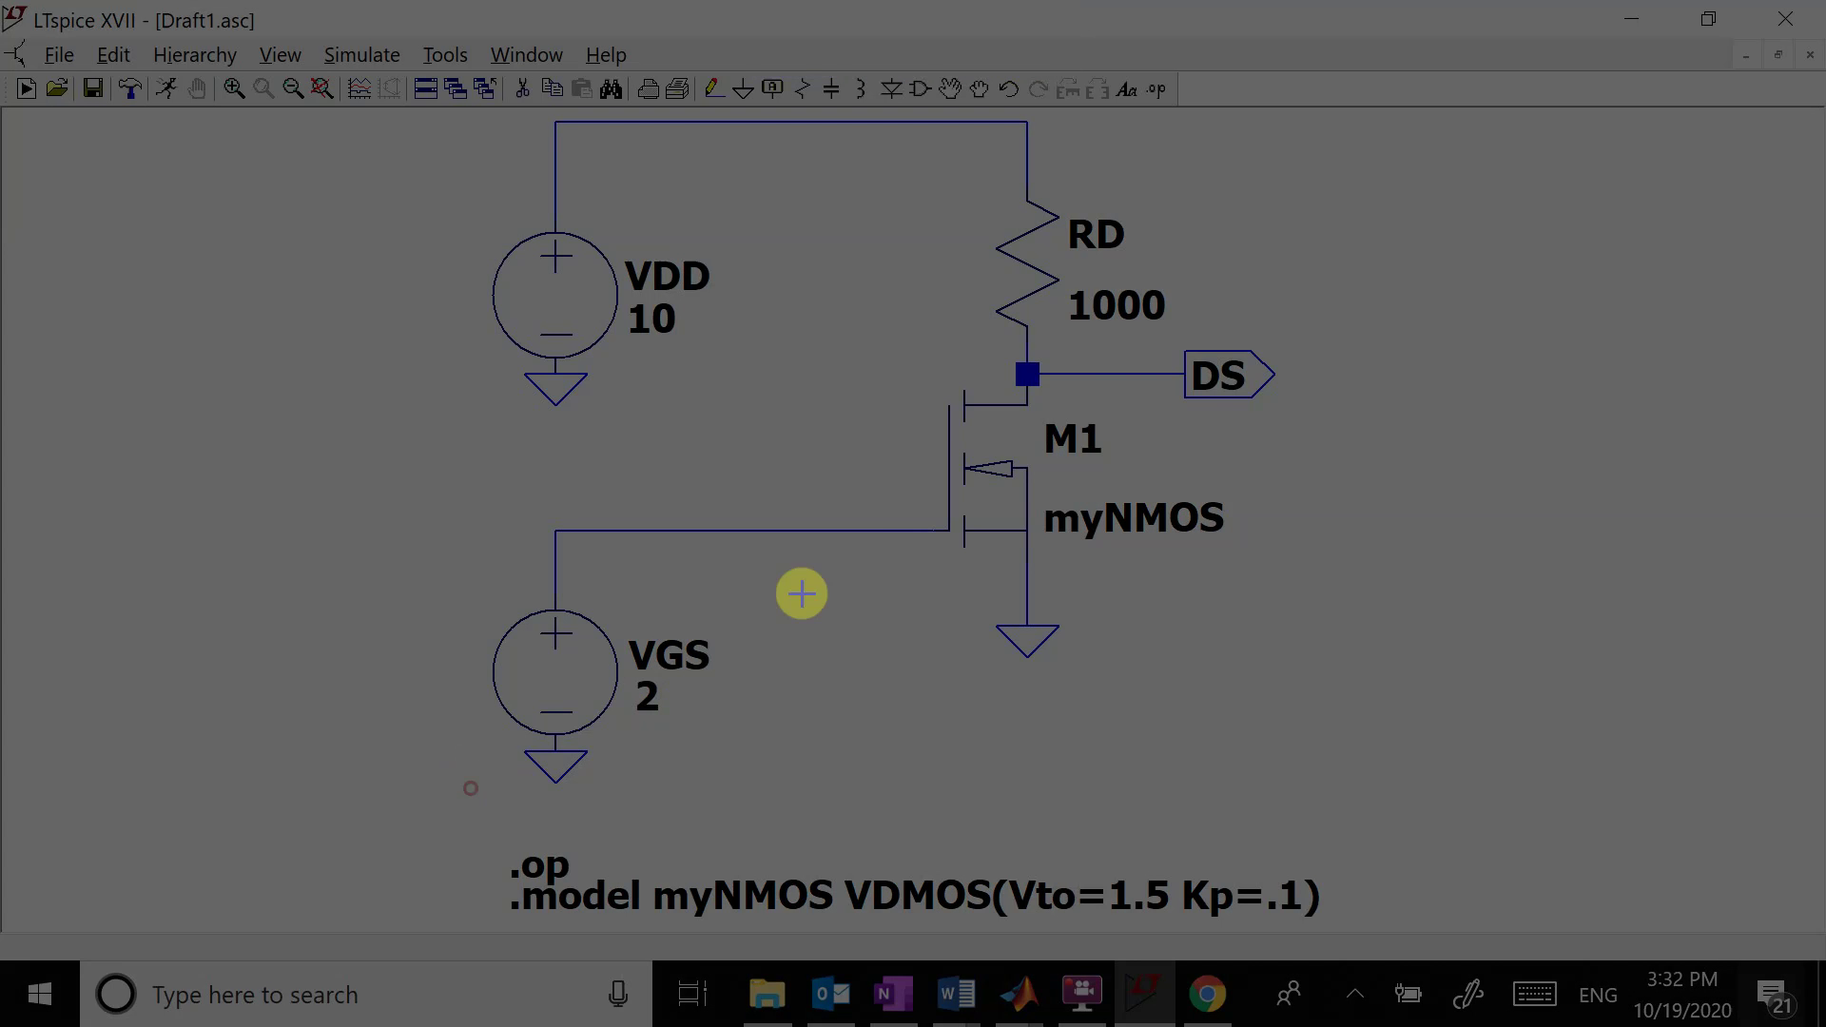
left_click_drag(470, 788, 1315, 117)
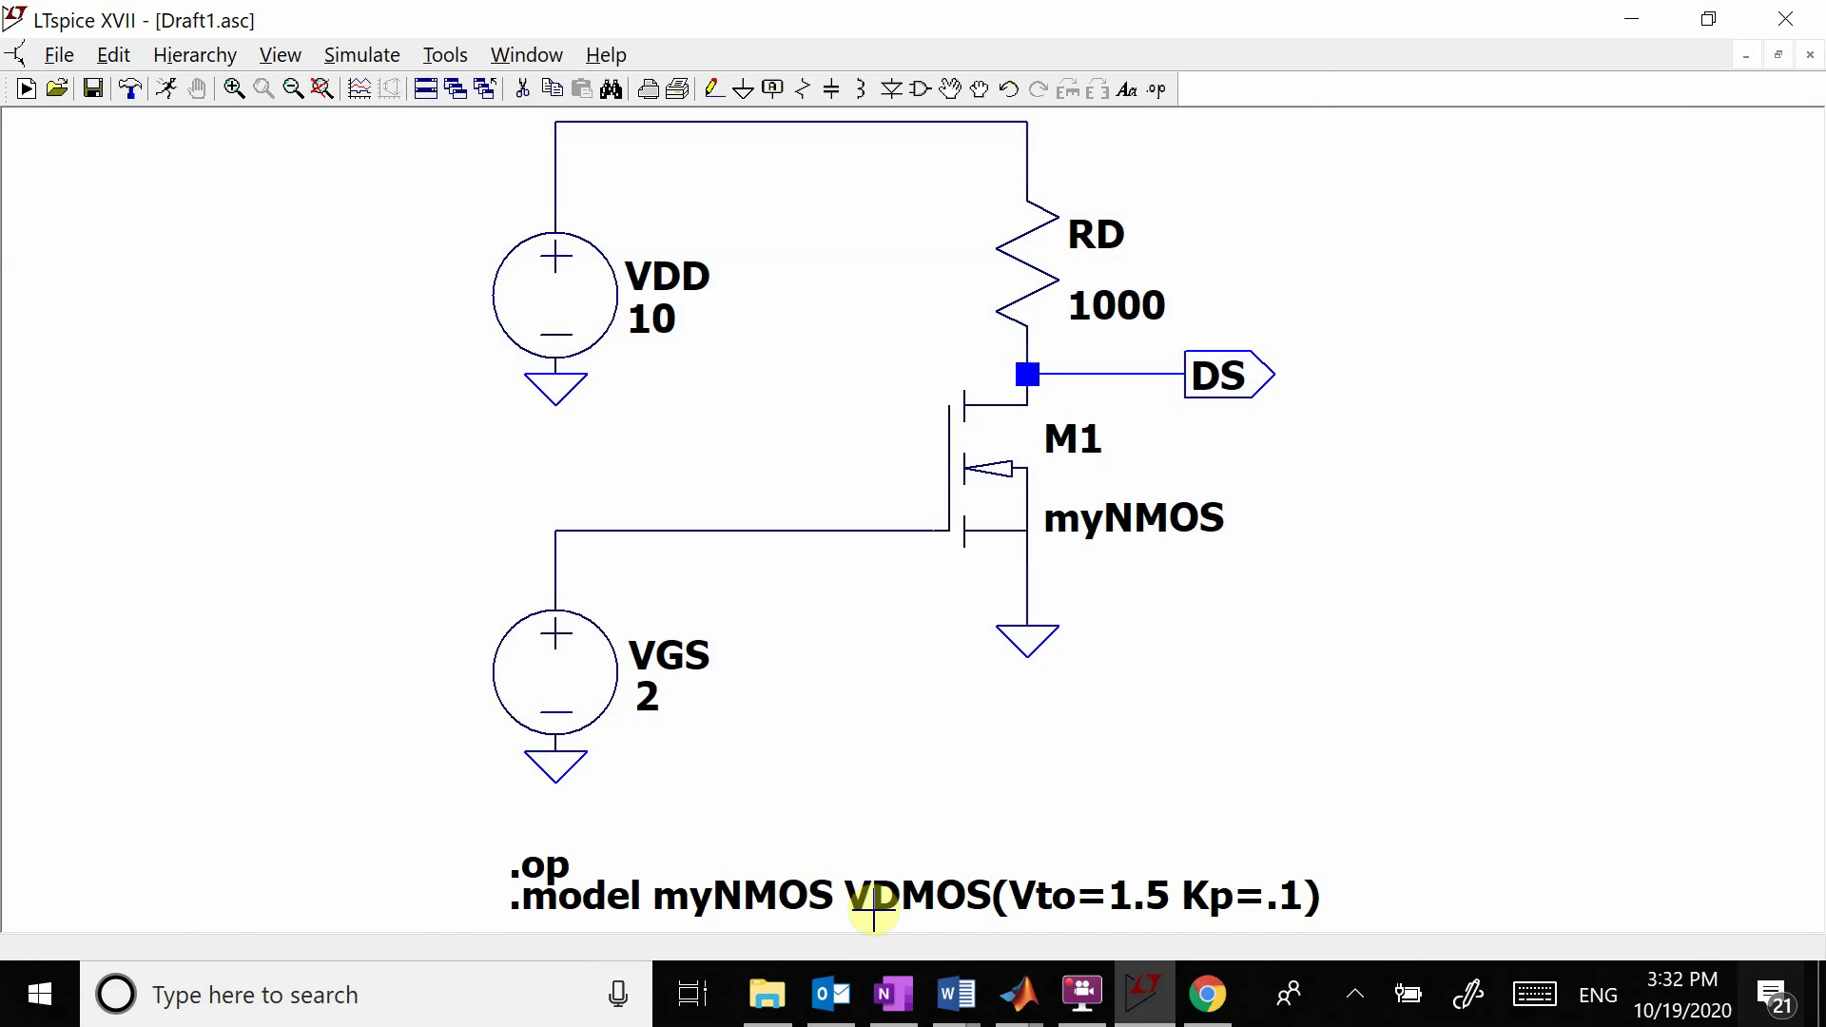
Paste the RD = 1000 circuit snip below the 8.75 > 0.5 check and shrink it.
left_click(912, 997)
left_click(391, 579)
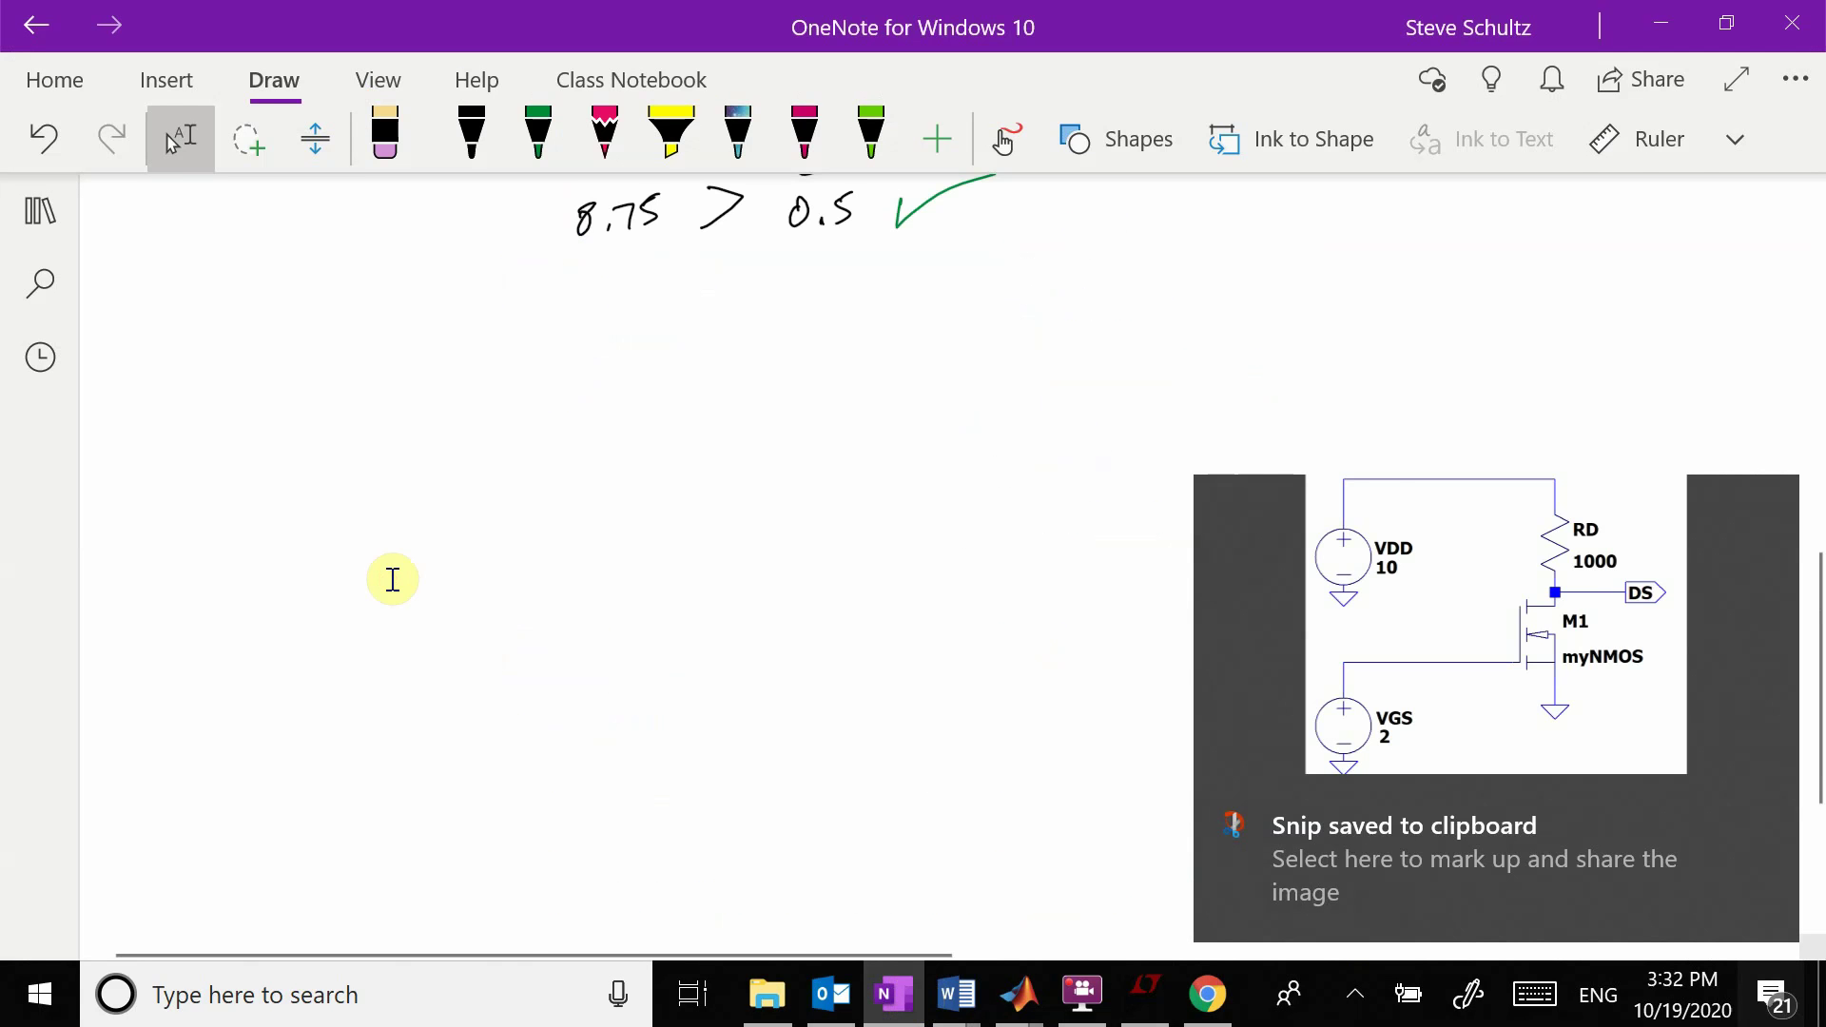
key("ctrl+v")
scroll(511, 471, "down", 3)
left_click(396, 754)
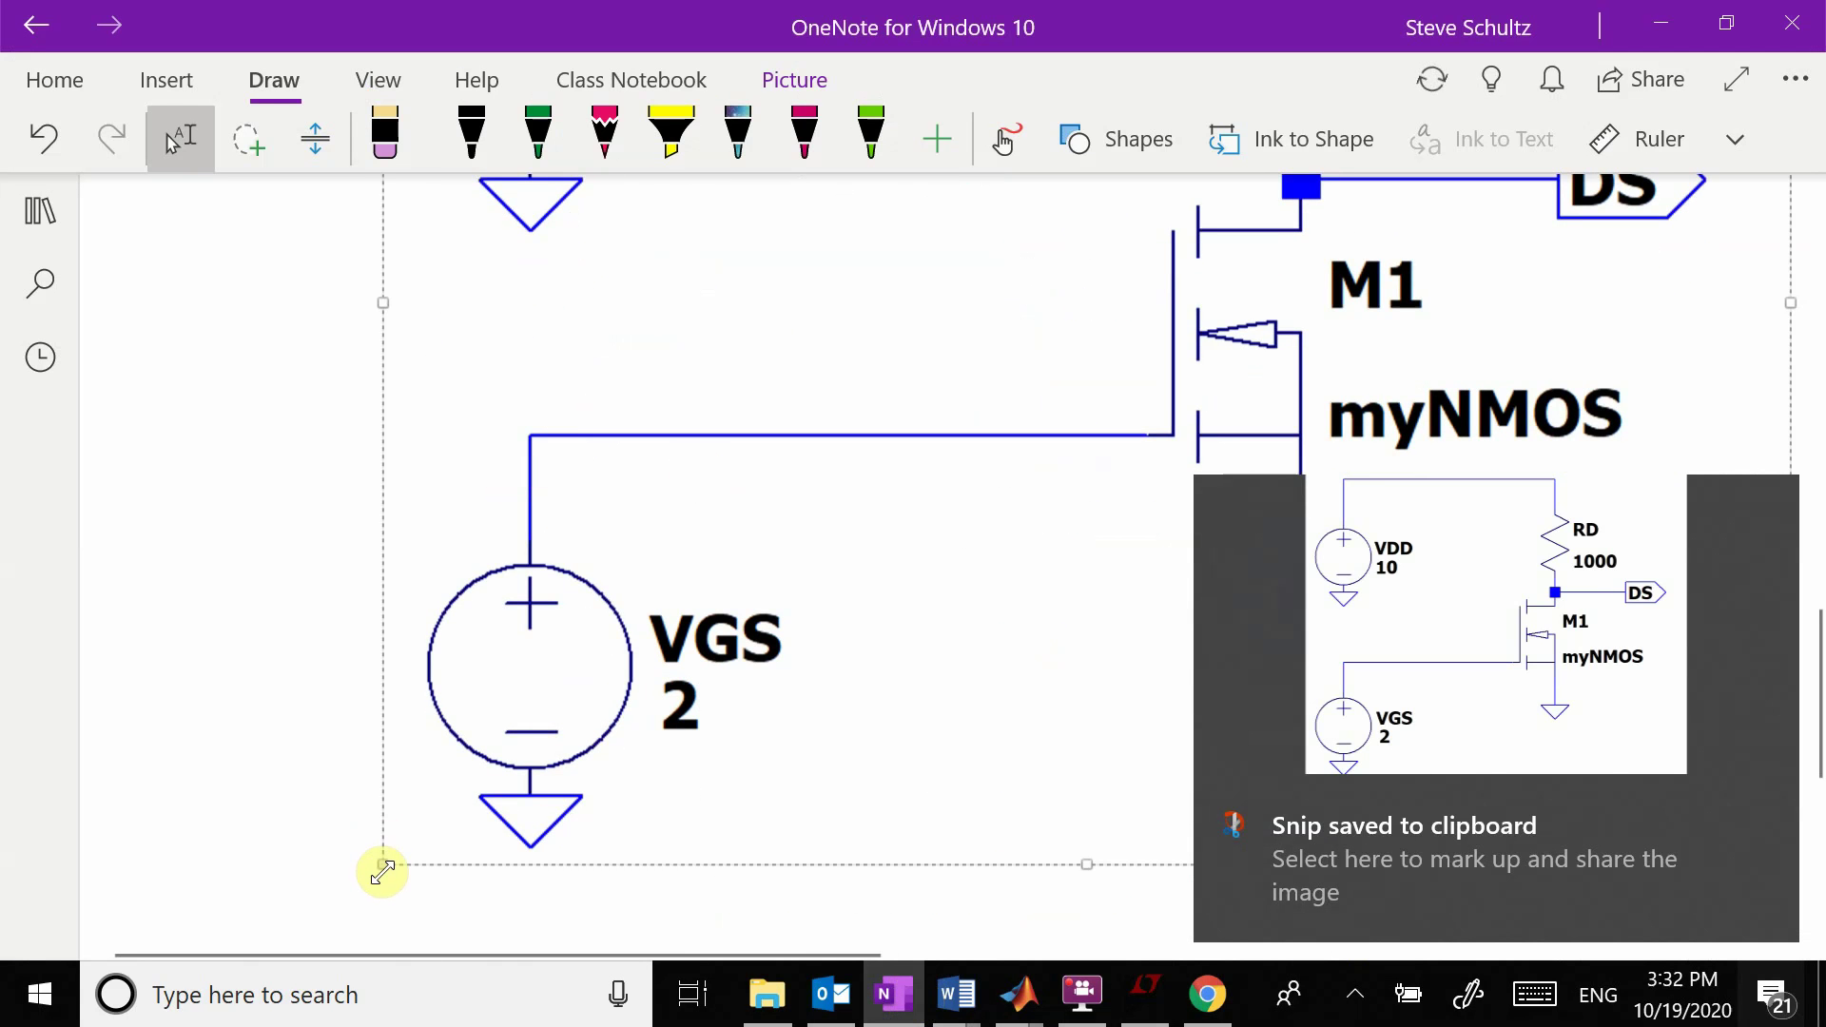
left_click_drag(380, 868, 951, 407)
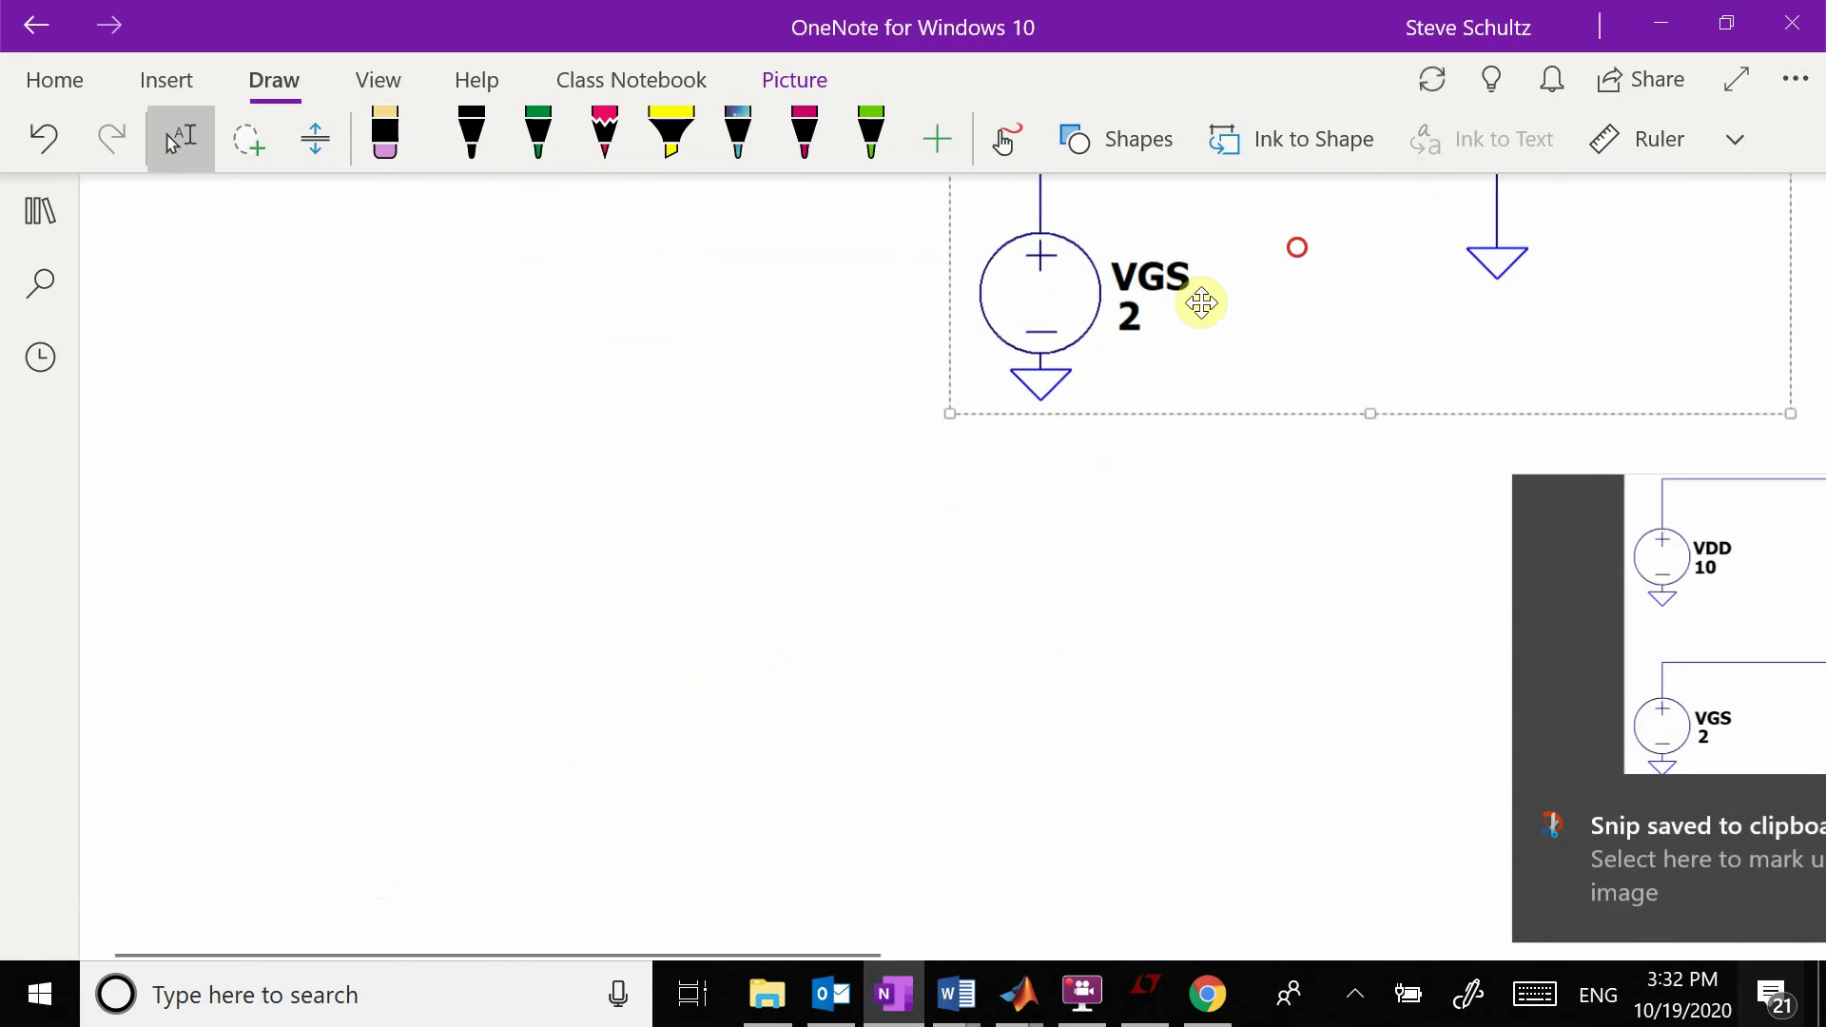
key("ctrl+v")
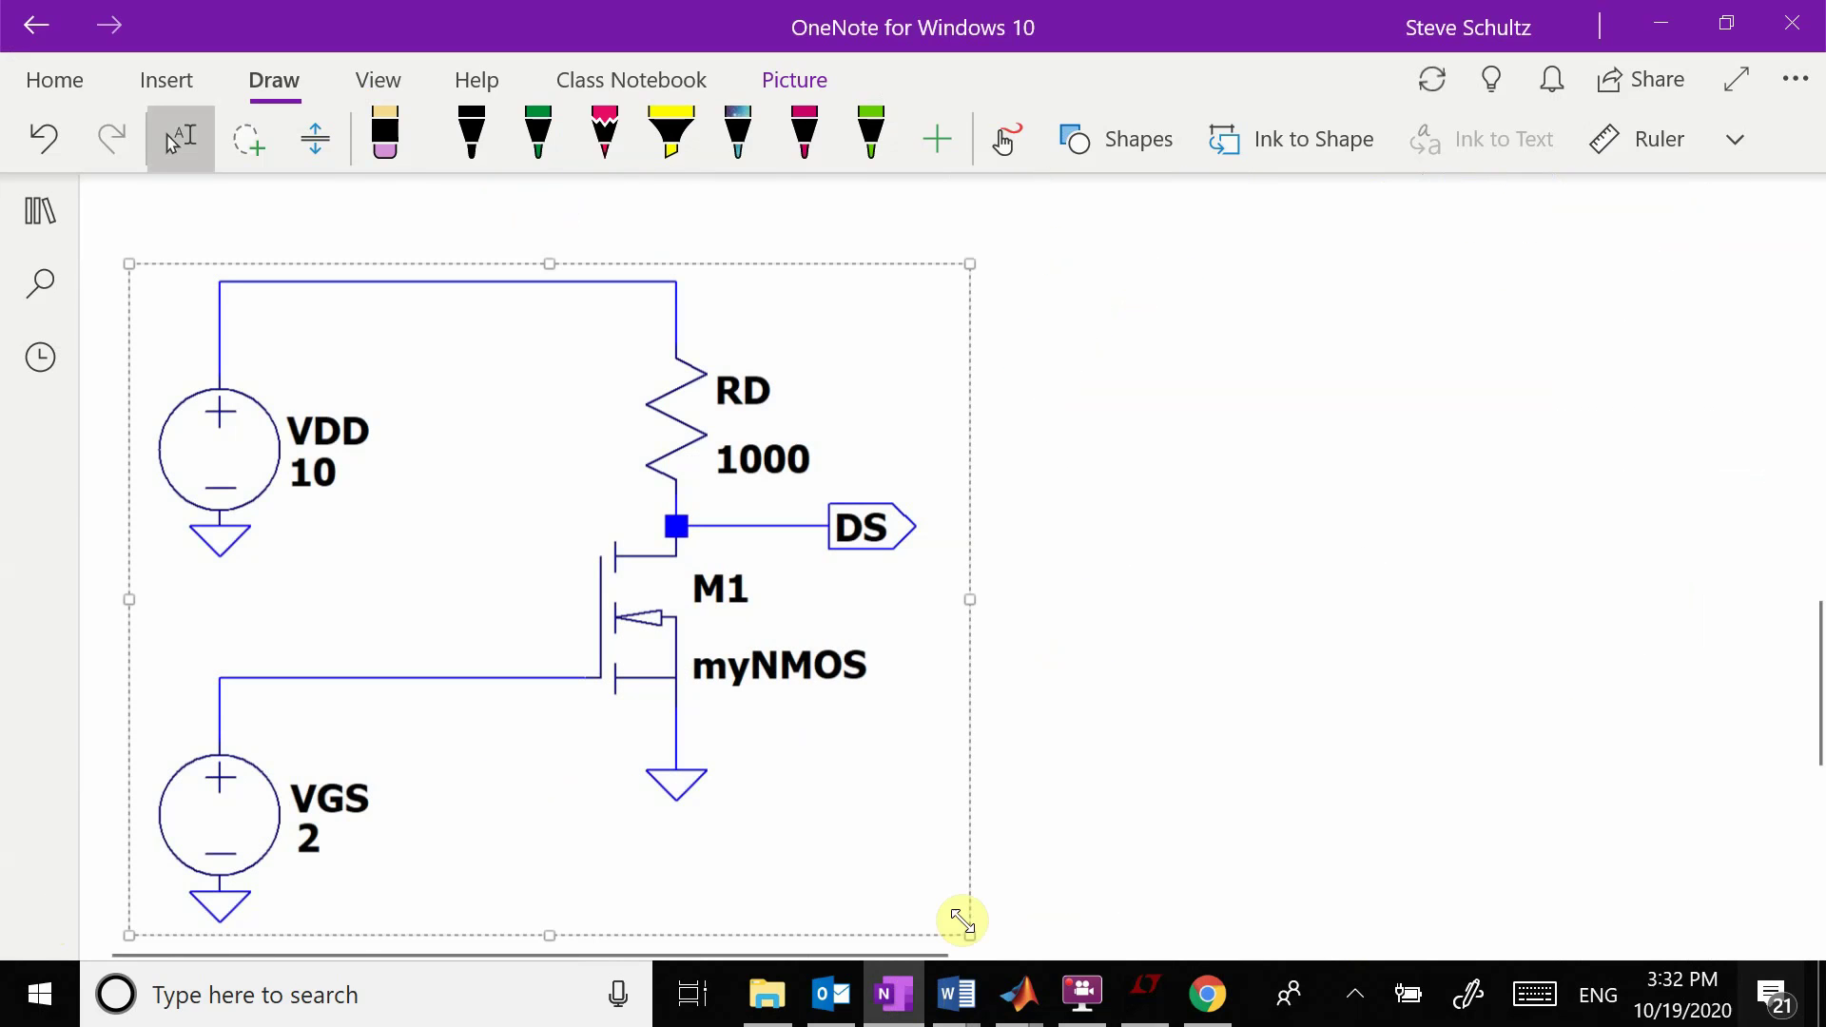
left_click_drag(971, 928, 761, 790)
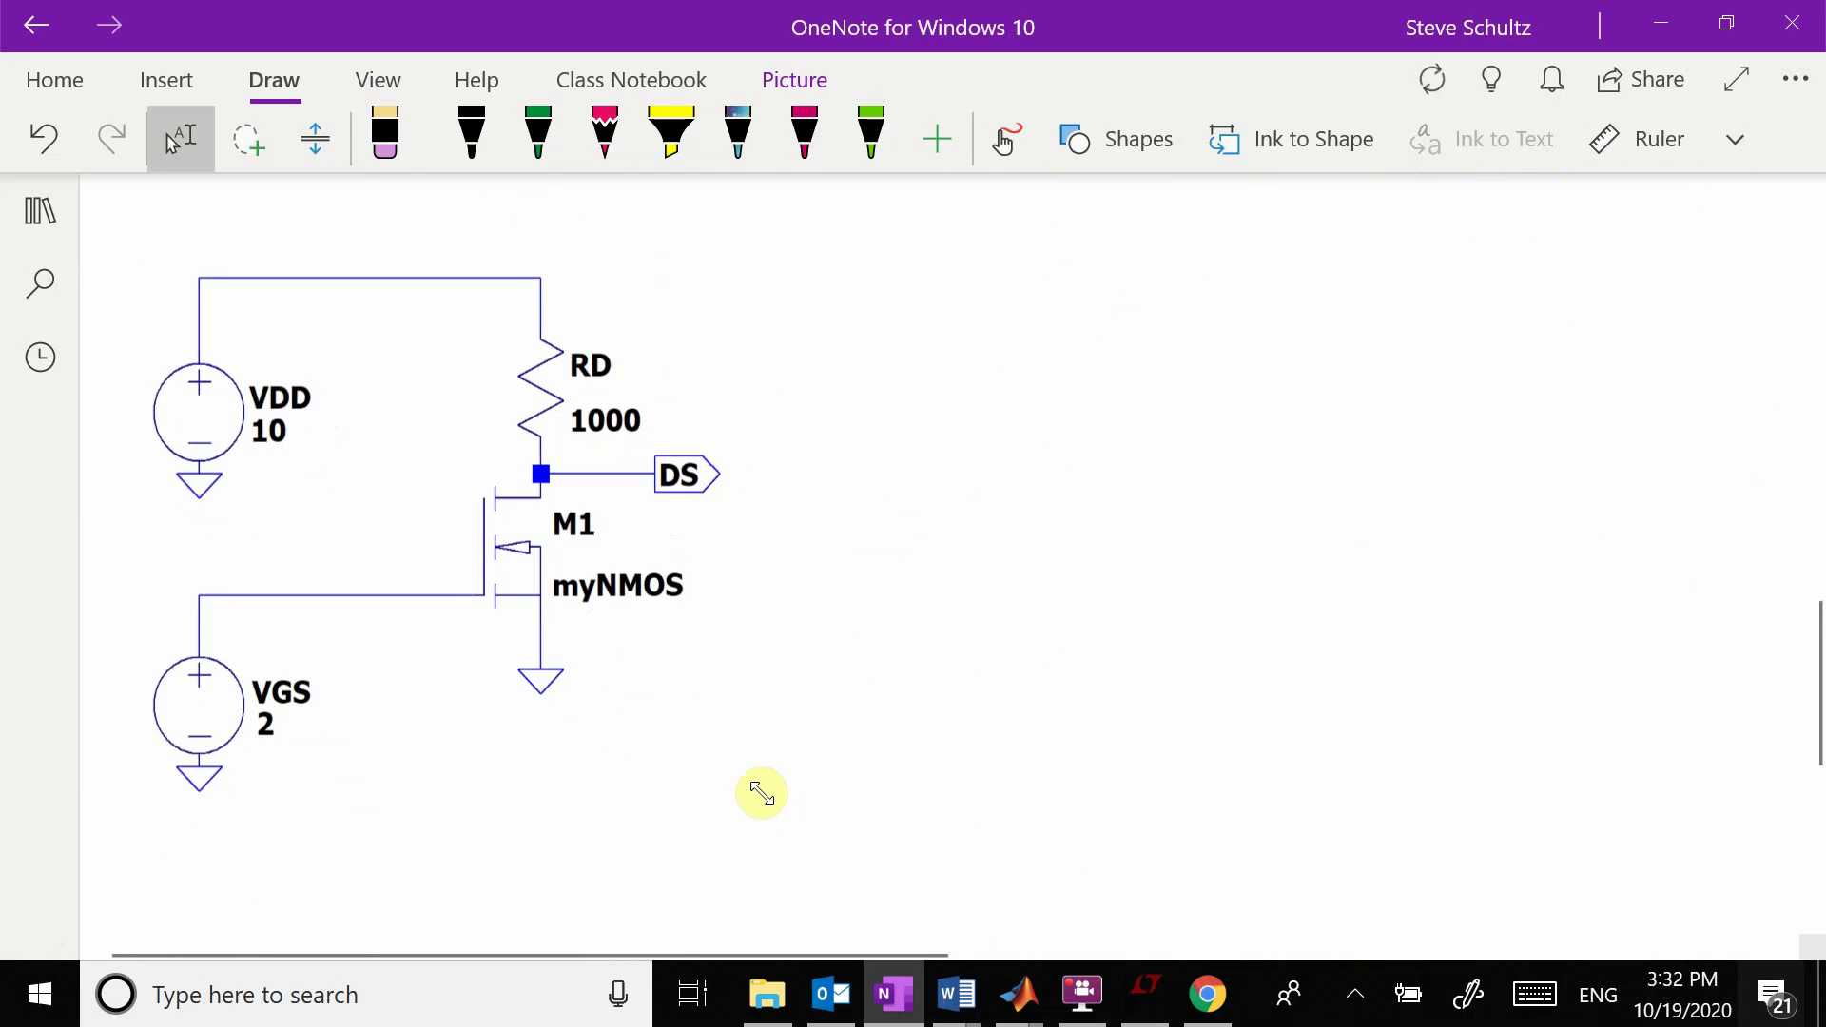
left_click(970, 650)
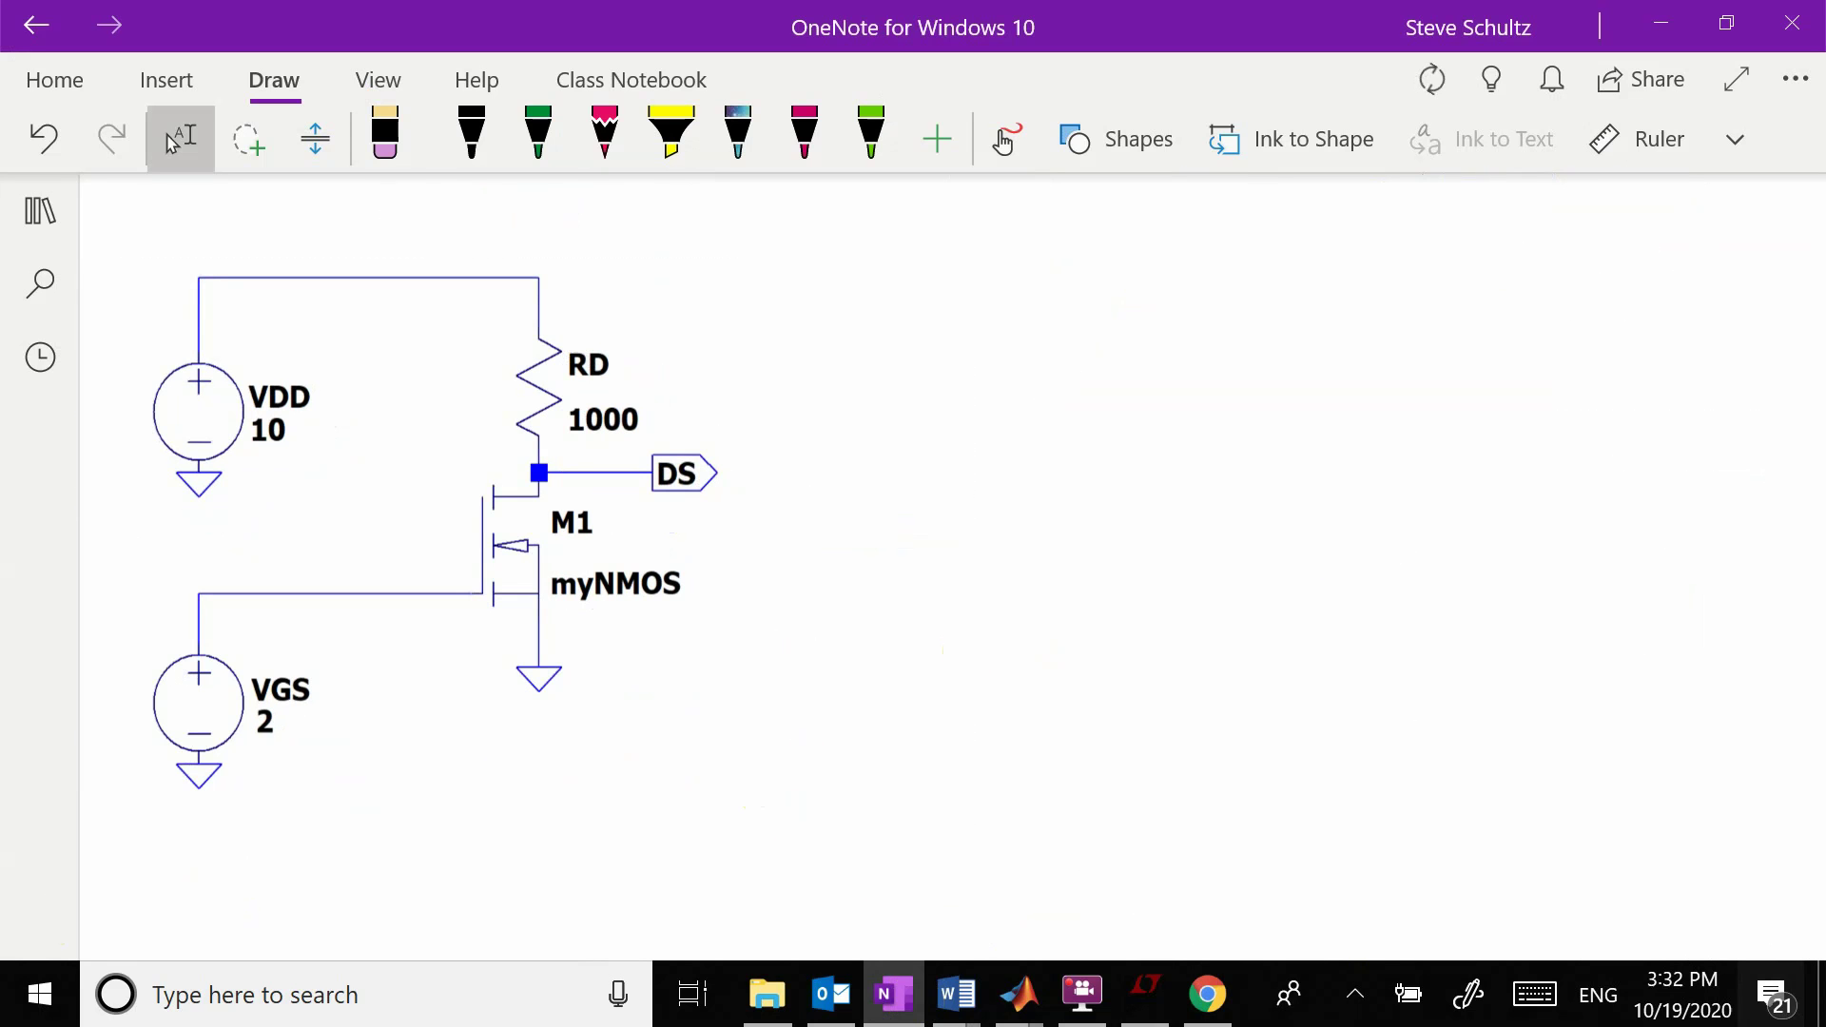
Handwrite an 'Assume ACTIVE' heading in black ink beside the new circuit.
left_click_drag(815, 311, 832, 310)
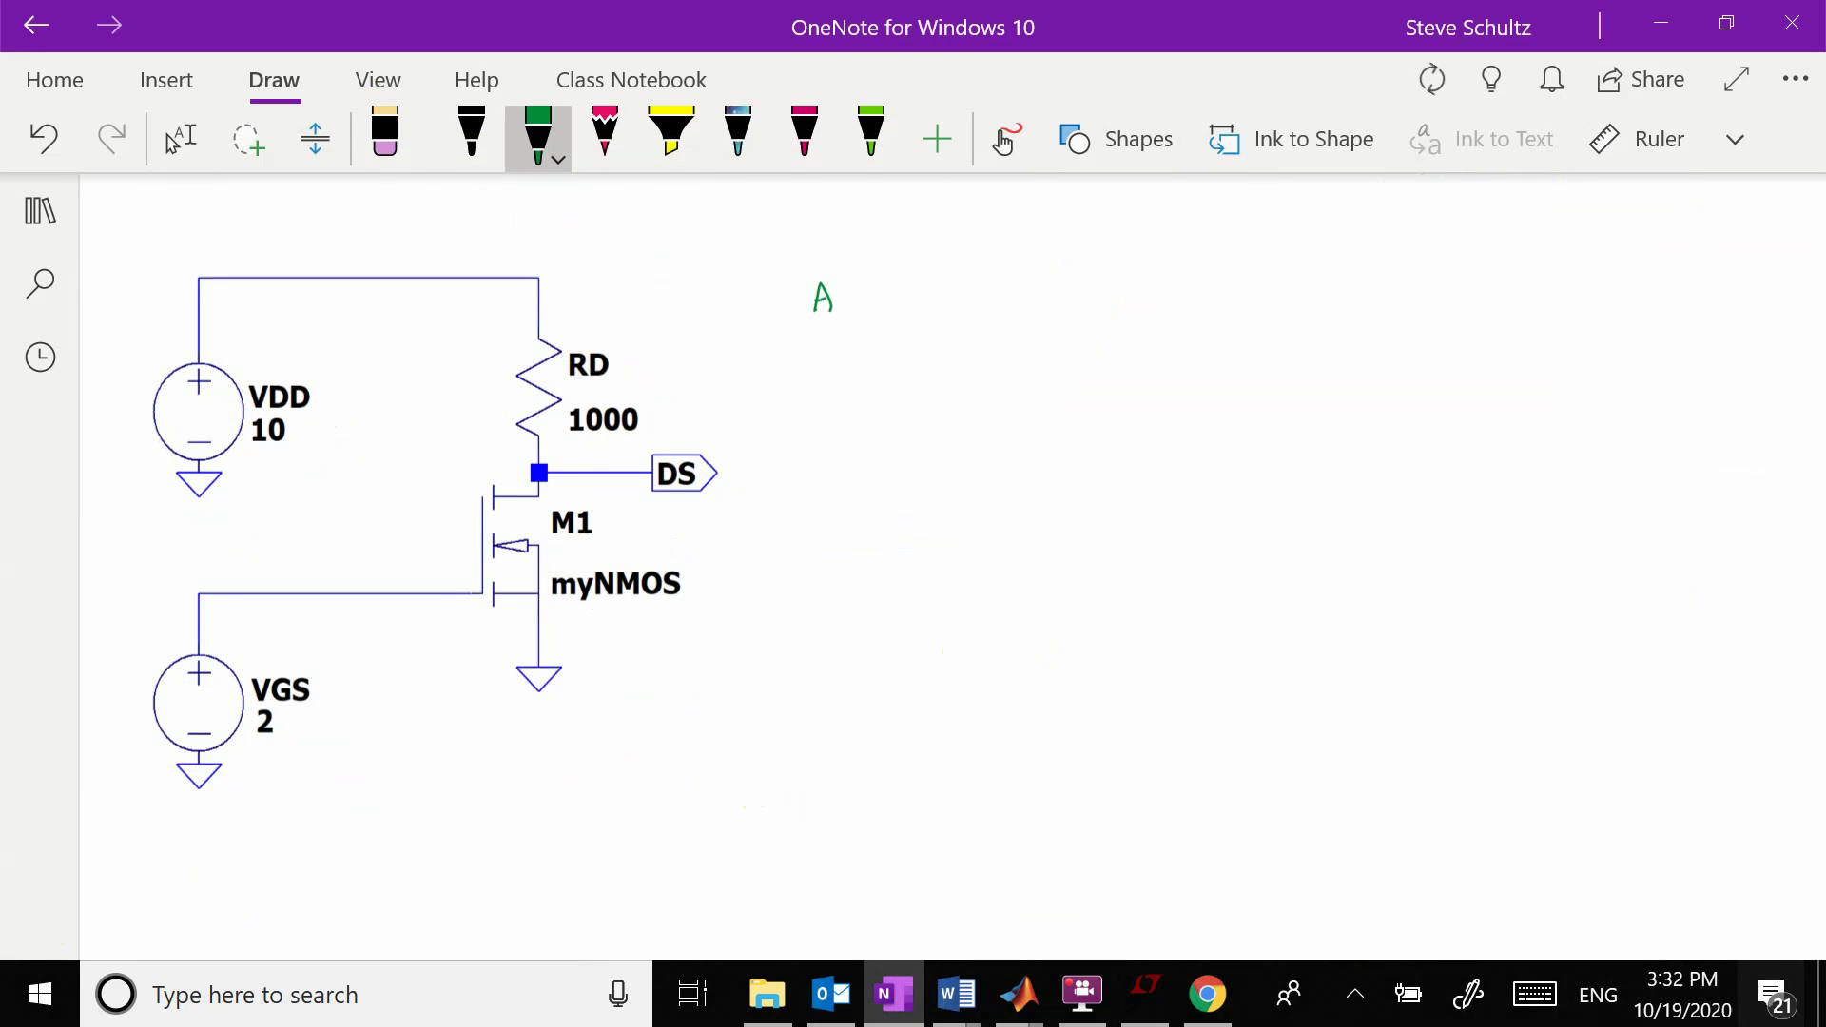
left_click(472, 138)
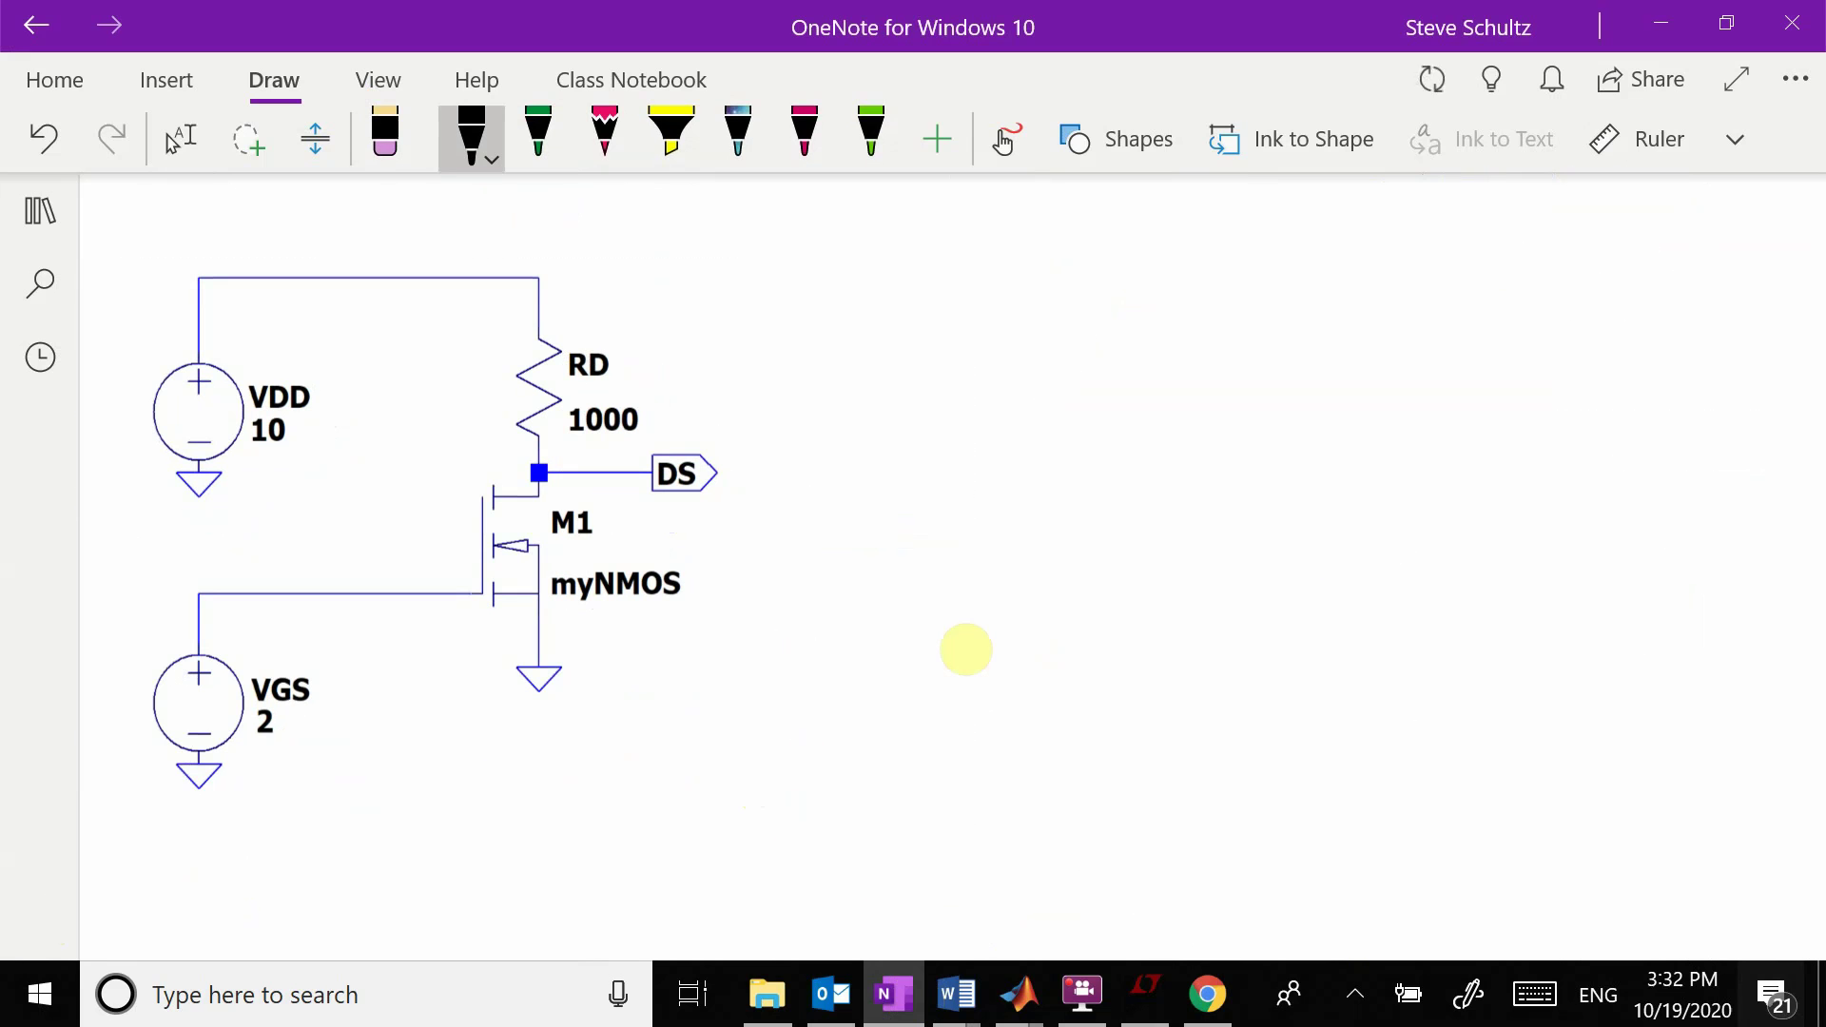
left_click_drag(827, 306, 849, 286)
mouse_move(882, 277)
left_mouse_down()
mouse_move(933, 283)
mouse_move(1050, 307)
left_mouse_up()
left_click_drag(1027, 291, 1069, 302)
mouse_move(1096, 275)
left_mouse_down()
mouse_move(1094, 309)
mouse_move(1150, 280)
left_mouse_up()
left_click_drag(1158, 283, 1158, 305)
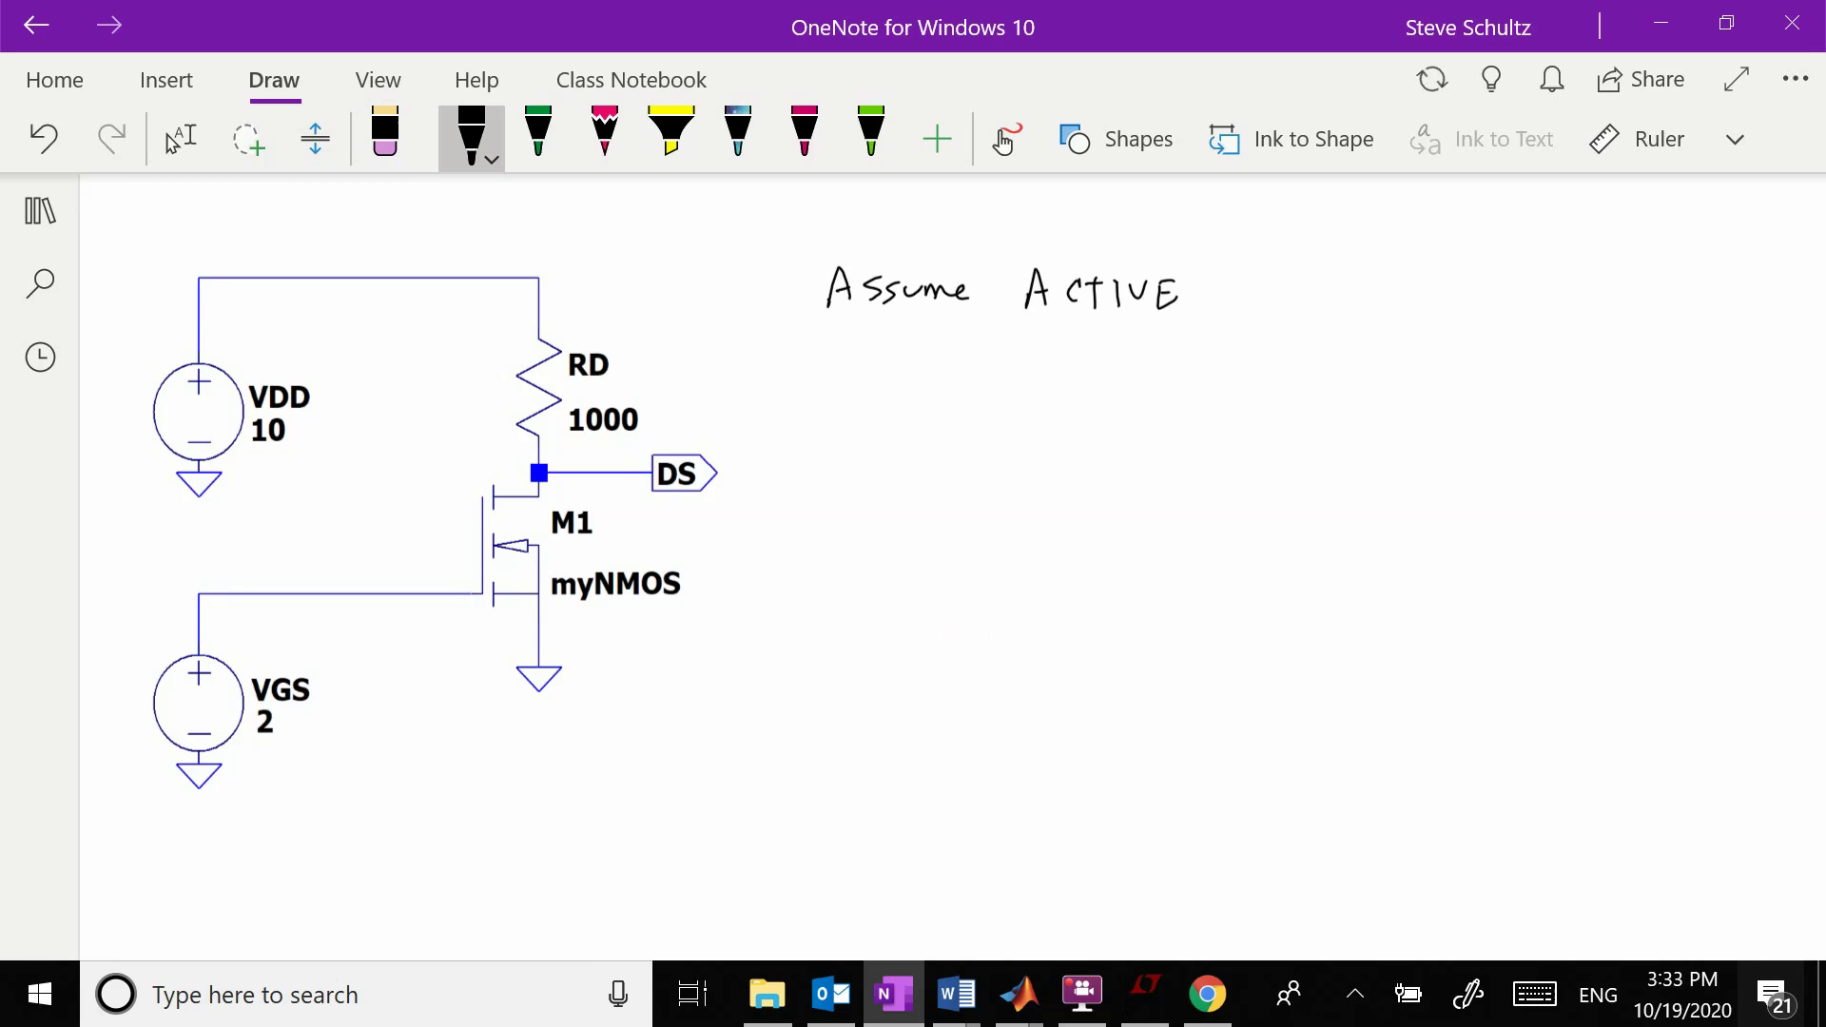
Copy the earlier I_D working (0.0125 A, 12.5 mA) and paste it under the heading.
scroll(966, 650, "up", 10)
scroll(966, 649, "up", 3)
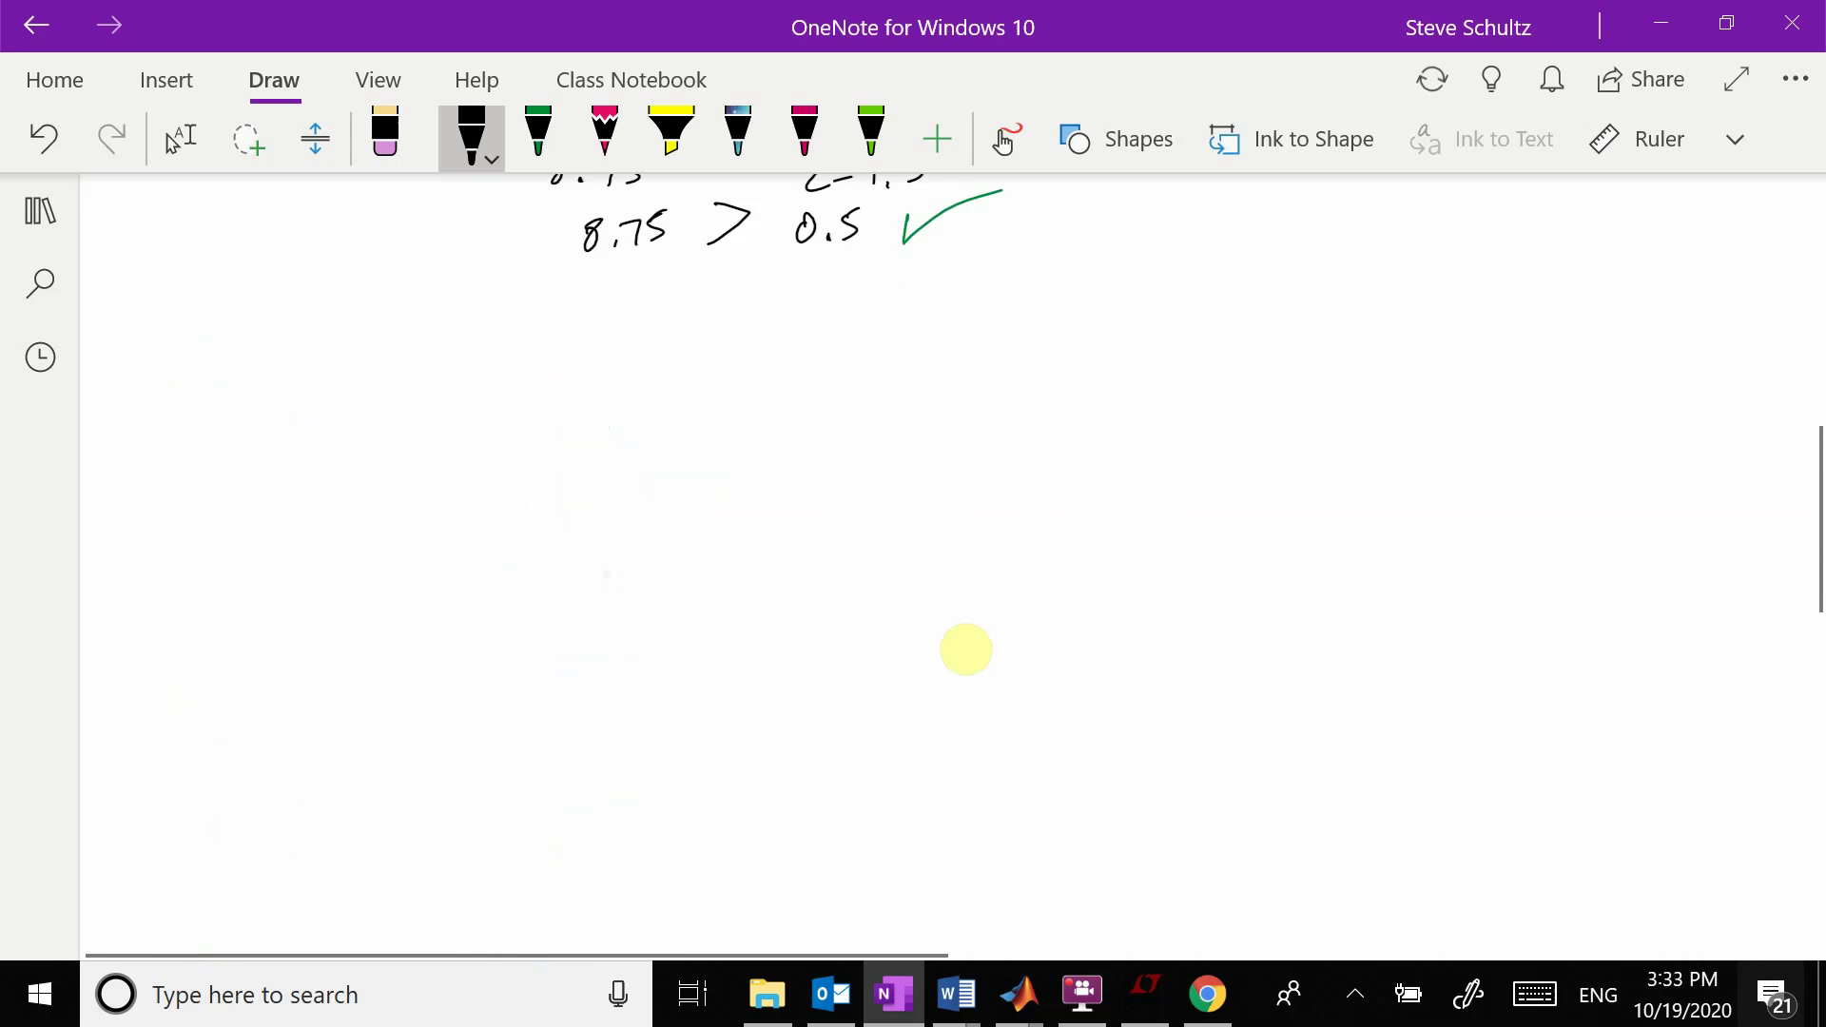
scroll(395, 747, "down", 10)
scroll(375, 408, "right", 3)
scroll(252, 772, "up", 2)
scroll(1199, 653, "down", 10)
scroll(1199, 652, "right", 3)
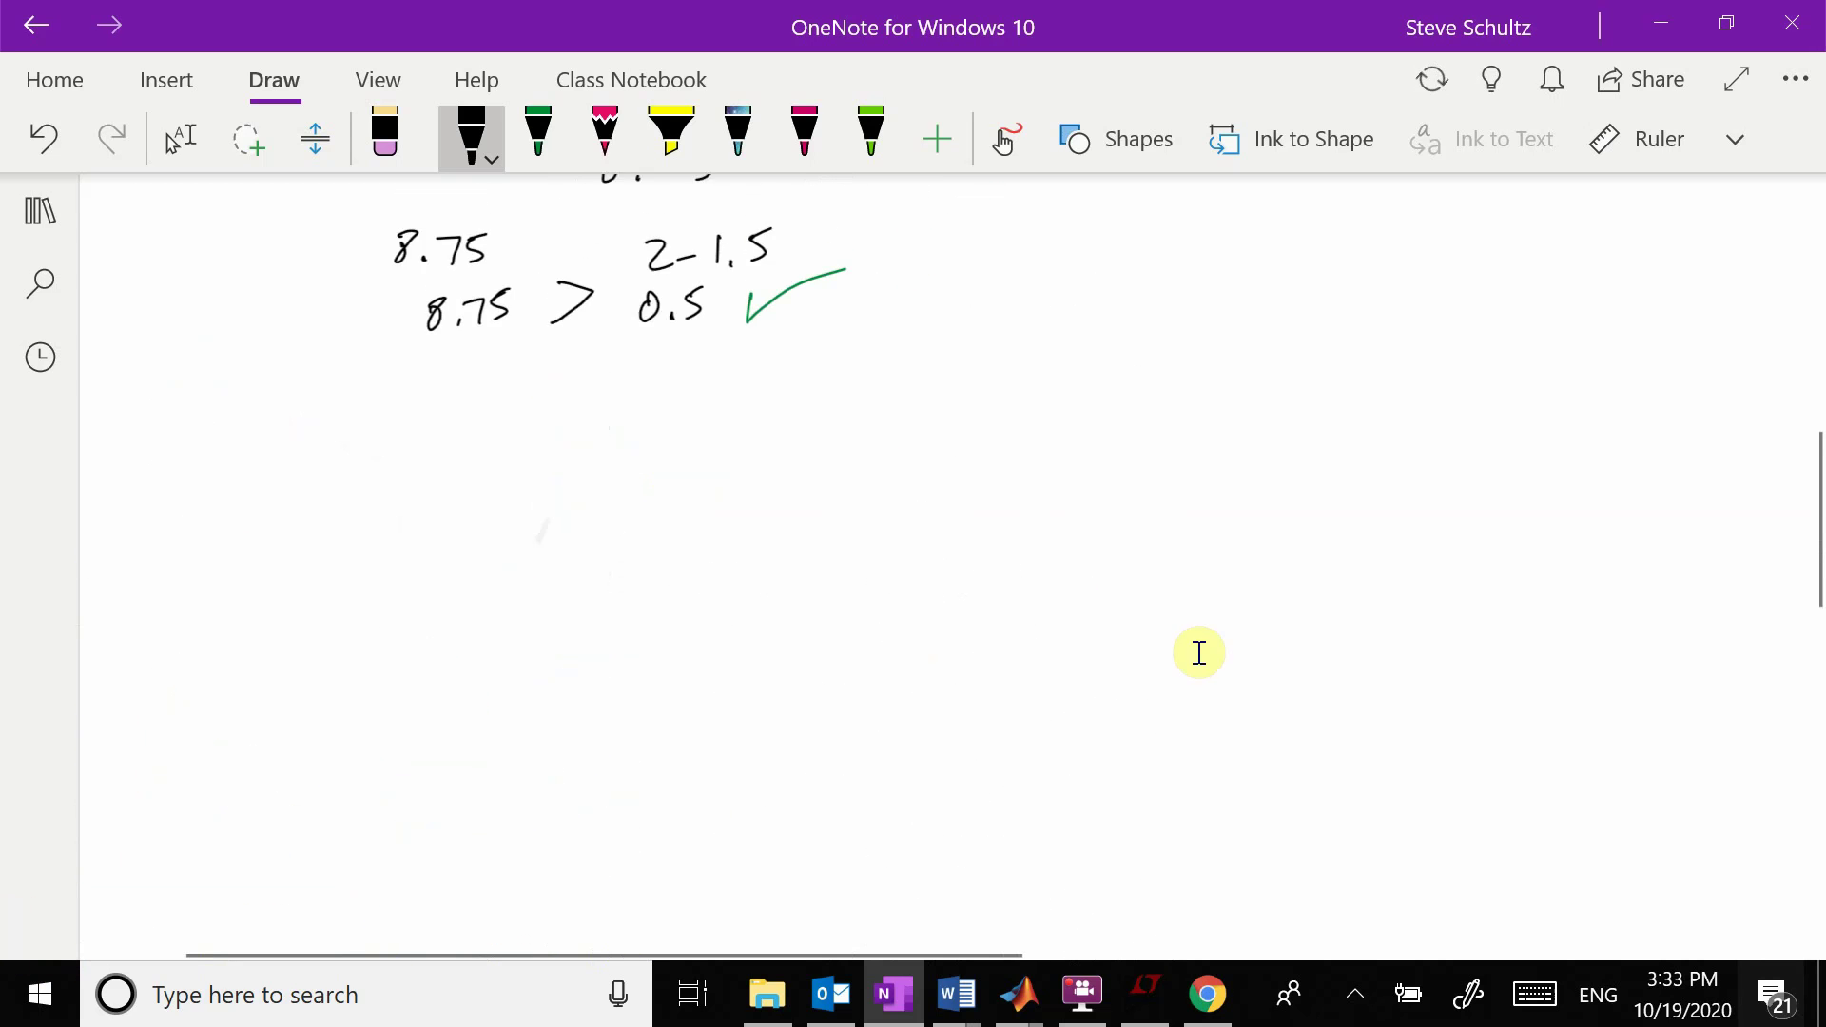
scroll(909, 408, "up", 6)
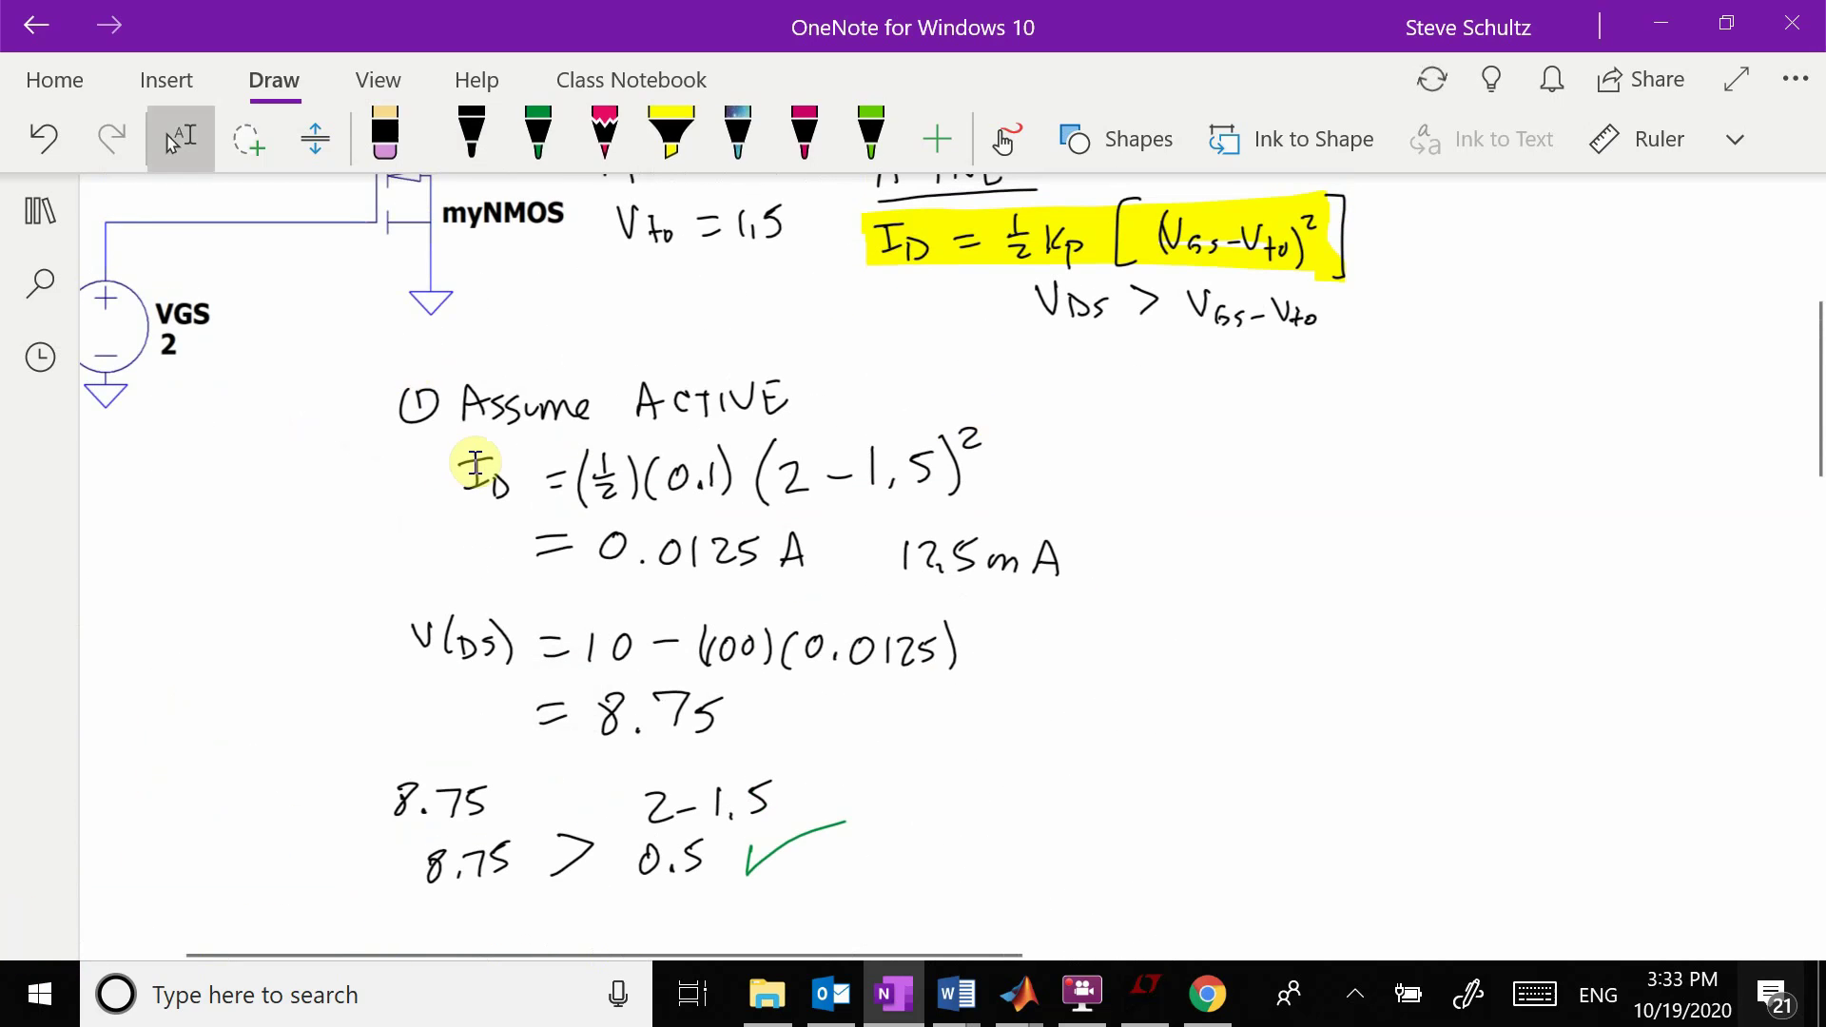
mouse_move(429, 449)
left_mouse_down()
mouse_move(917, 586)
mouse_move(1178, 616)
mouse_move(632, 566)
mouse_move(362, 470)
mouse_move(342, 419)
left_mouse_up()
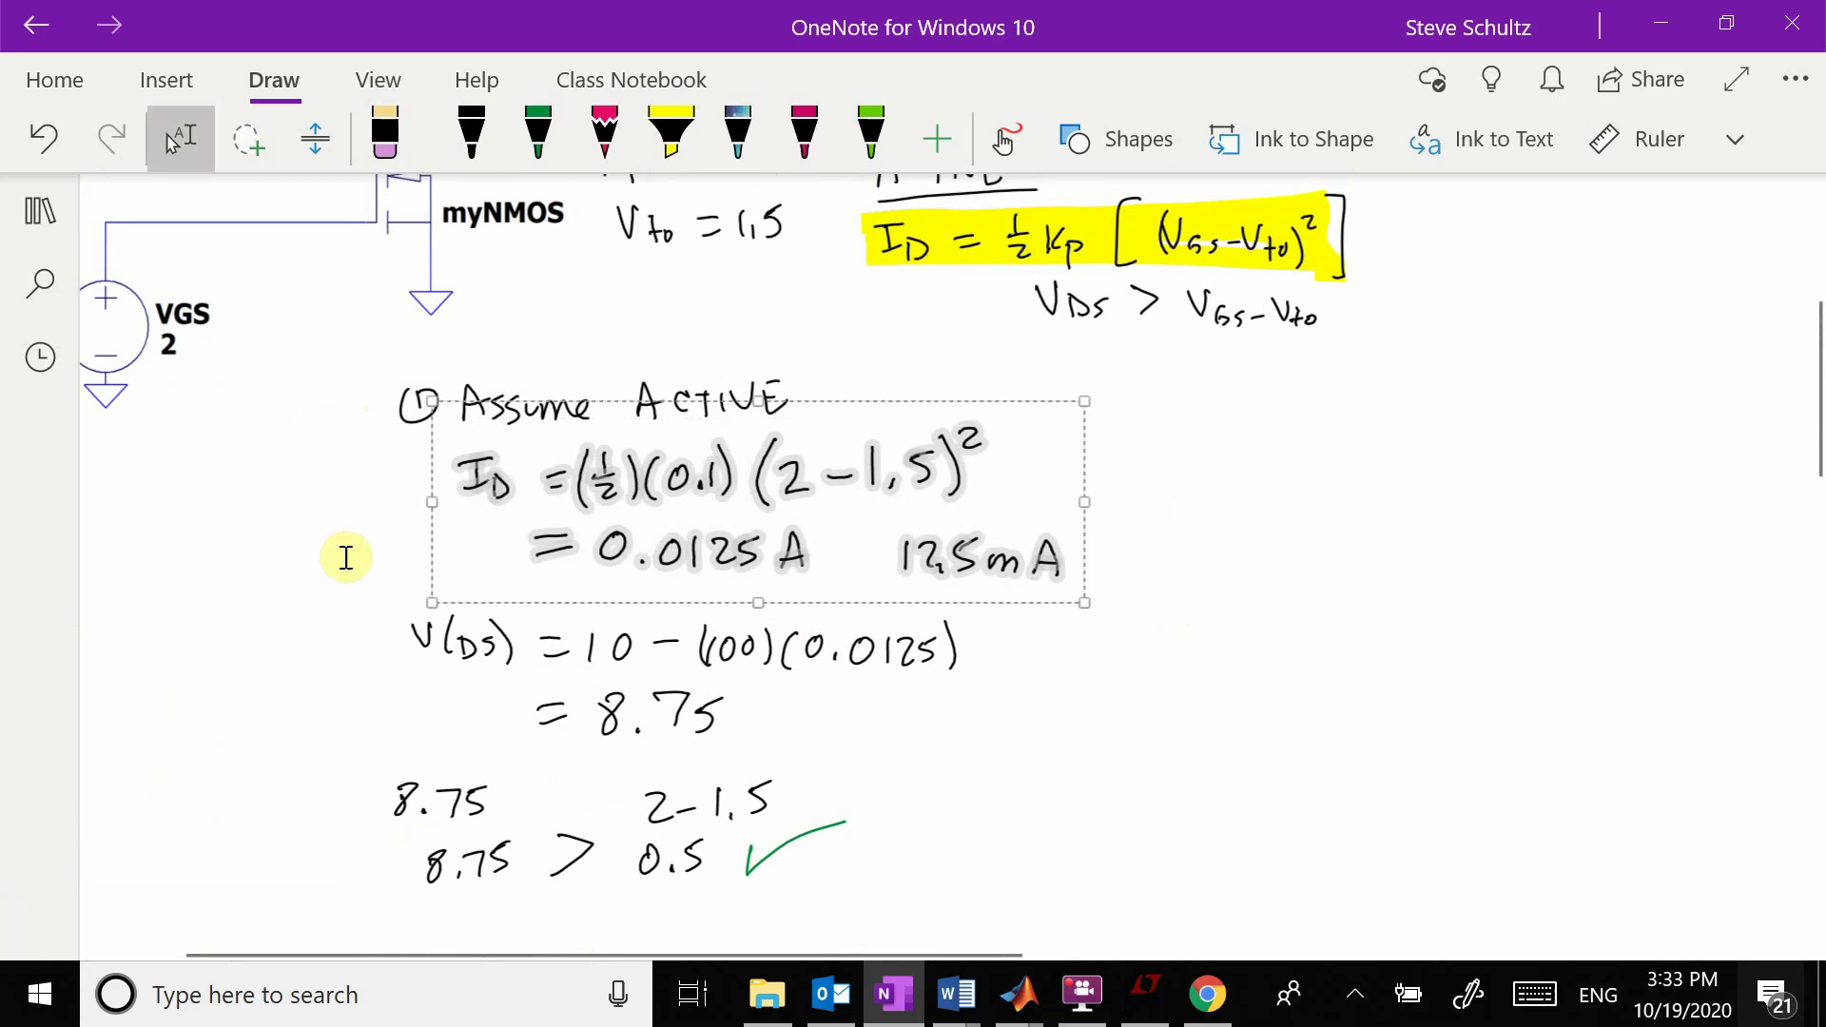
scroll(388, 542, "down", 12)
scroll(388, 542, "down", 1)
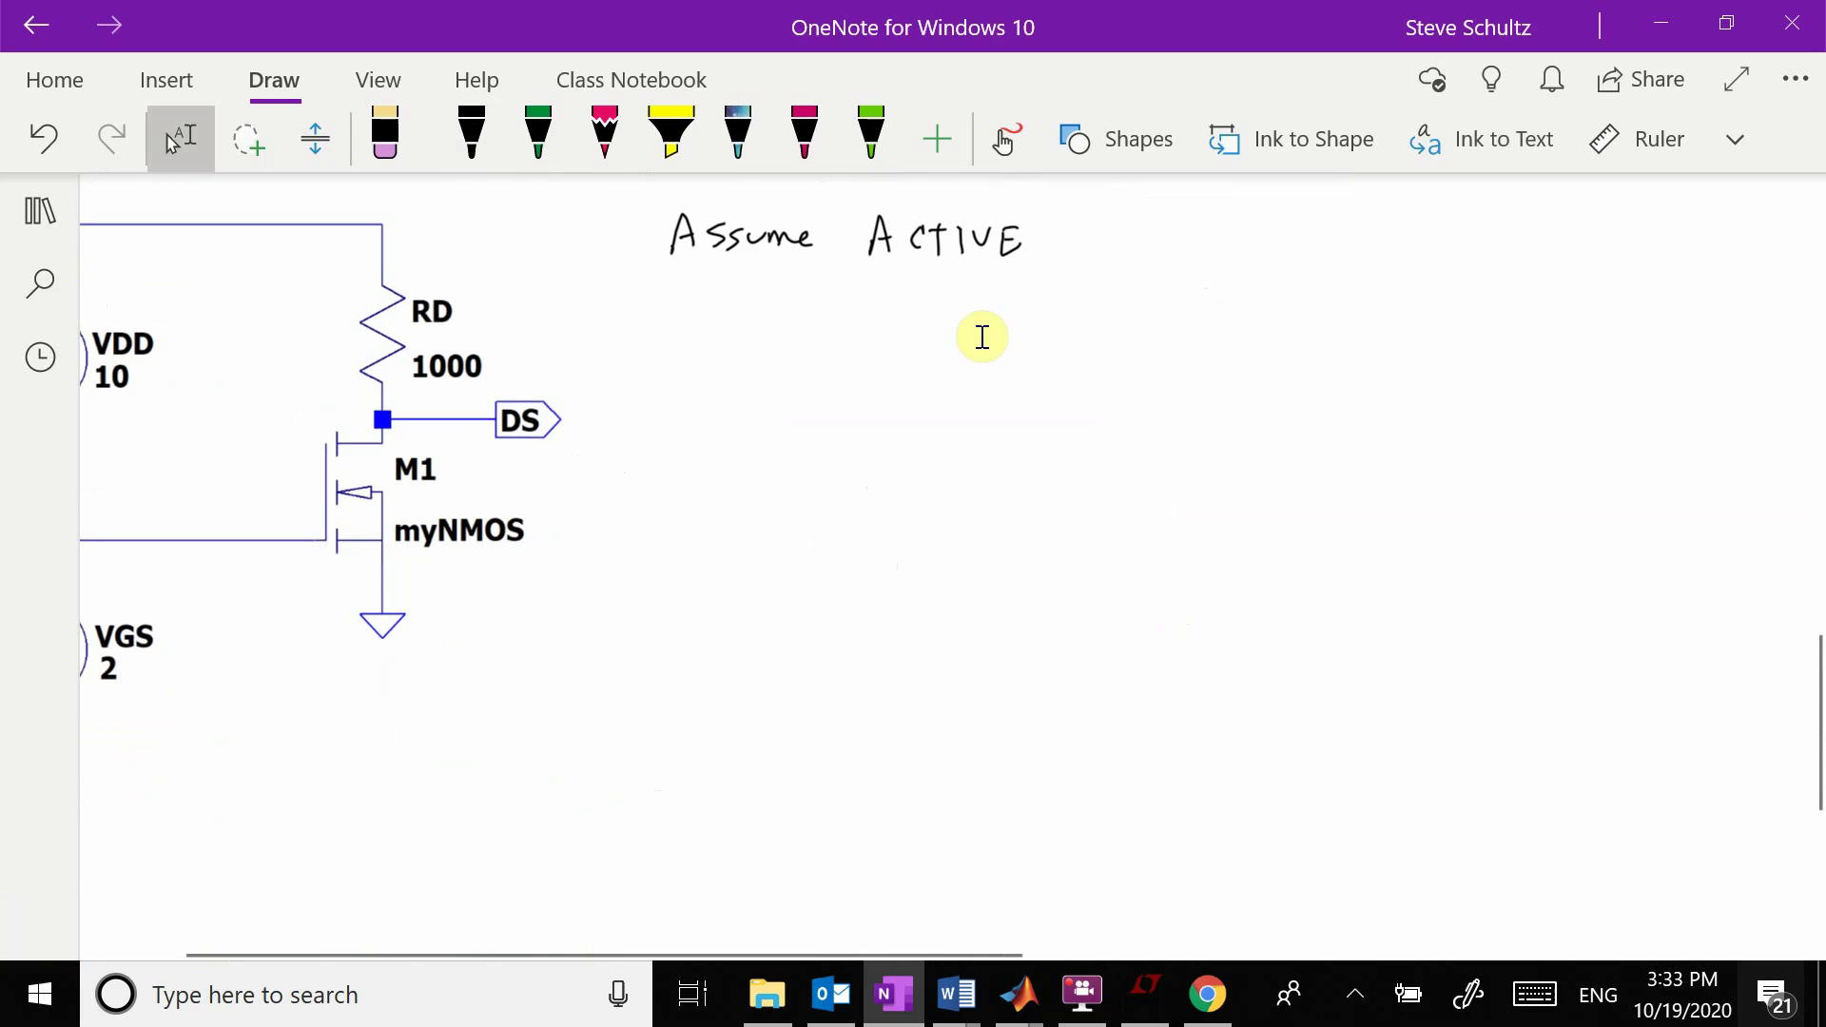
left_click(899, 354)
key("ctrl+v")
left_click_drag(1006, 415, 761, 345)
Write the V(DS) equation using the 1000 resistance and the 0.0125 drain current.
left_click(857, 533)
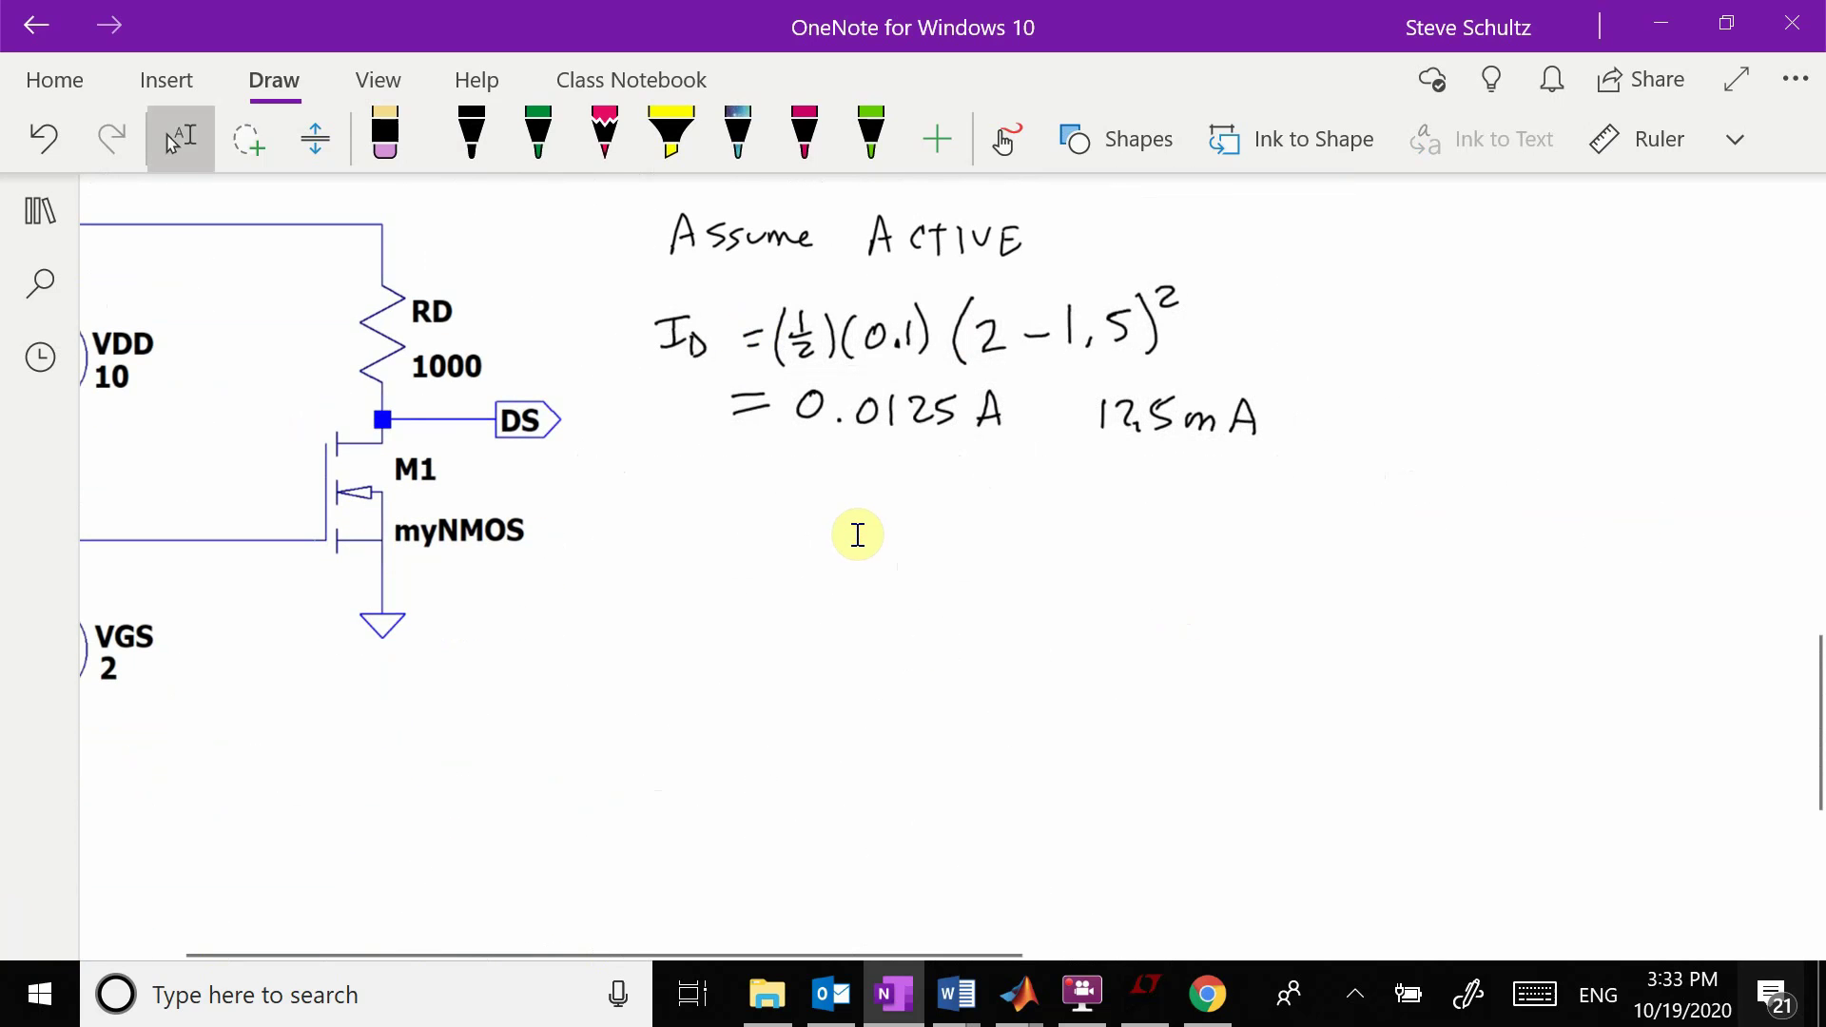
left_click_drag(672, 504, 700, 541)
mouse_move(726, 521)
left_mouse_down()
mouse_move(771, 523)
mouse_move(685, 538)
mouse_move(704, 504)
left_mouse_up()
left_click_drag(731, 504, 740, 541)
mouse_move(740, 513)
left_mouse_down()
mouse_move(743, 540)
mouse_move(780, 544)
left_mouse_up()
left_click_drag(808, 521, 825, 531)
mouse_move(865, 510)
left_mouse_down()
mouse_move(863, 528)
mouse_move(1010, 511)
left_mouse_up()
mouse_move(1035, 509)
left_mouse_down()
mouse_move(1026, 524)
mouse_move(1144, 520)
left_mouse_up()
left_click(1126, 537)
mouse_move(1173, 514)
left_mouse_down()
mouse_move(1176, 543)
mouse_move(1198, 540)
left_mouse_up()
left_click_drag(1210, 521, 1250, 546)
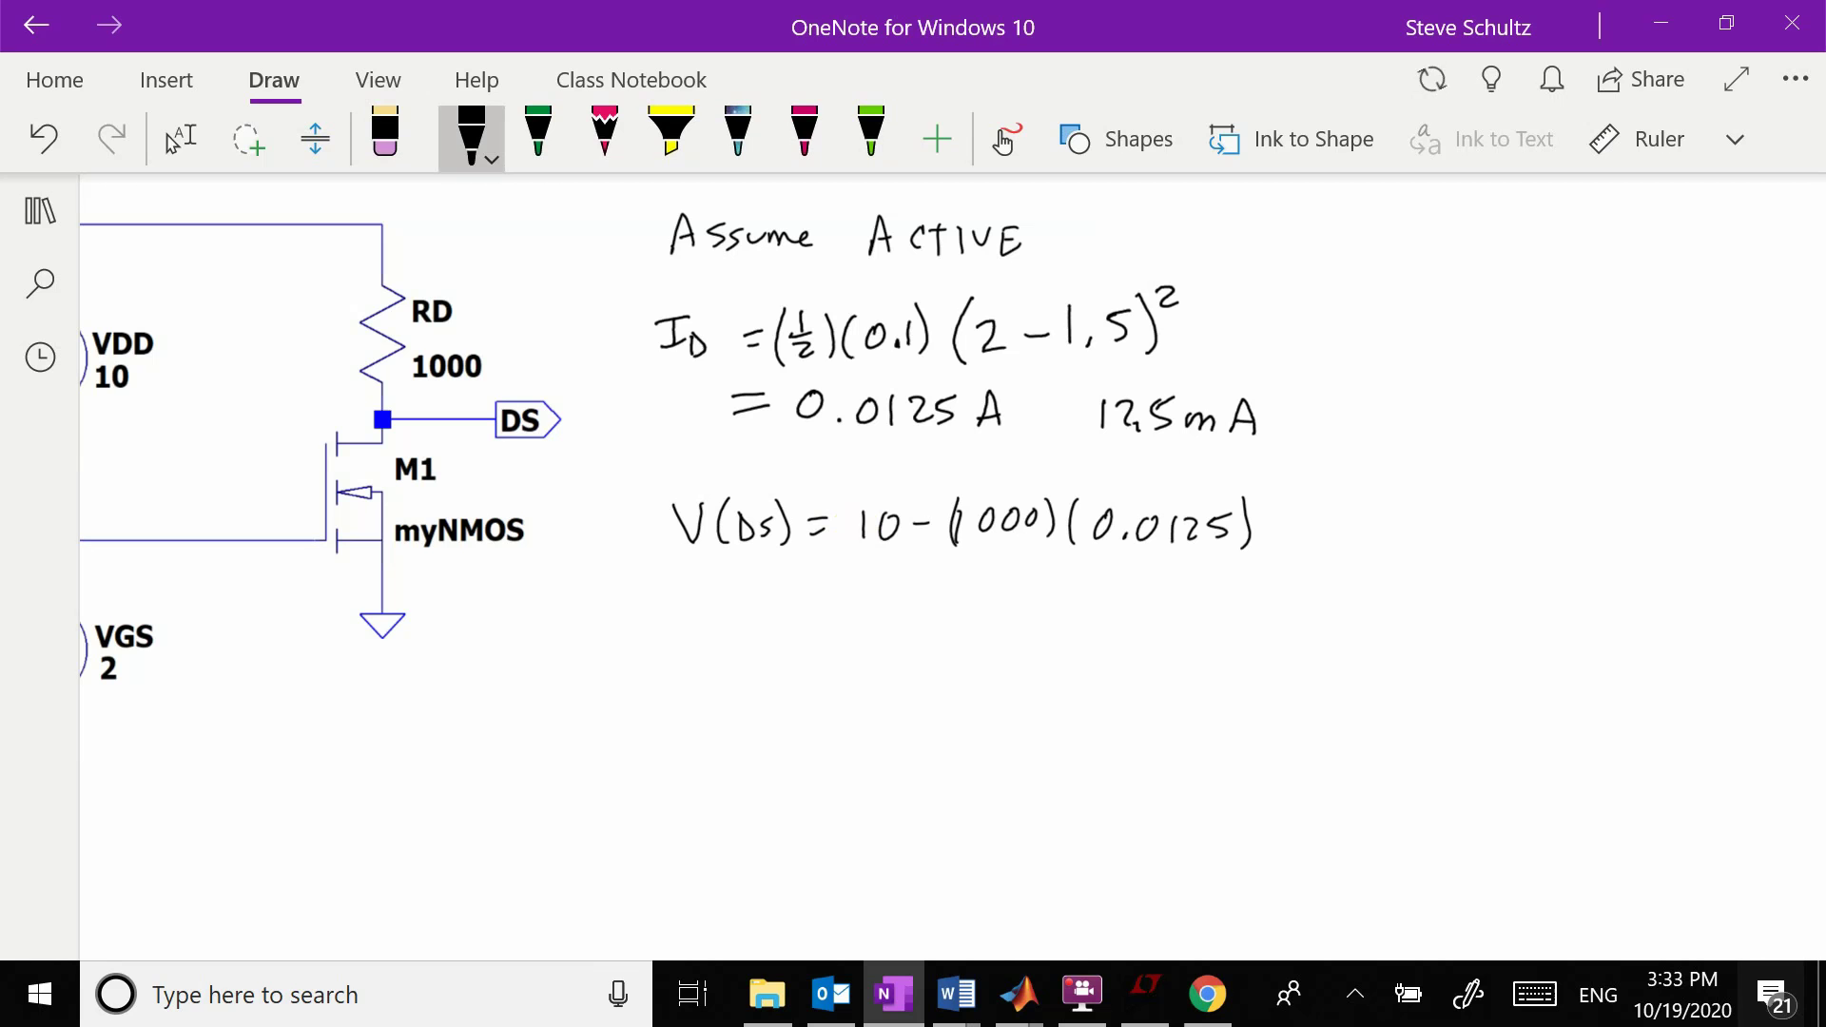
left_click_drag(806, 575, 842, 584)
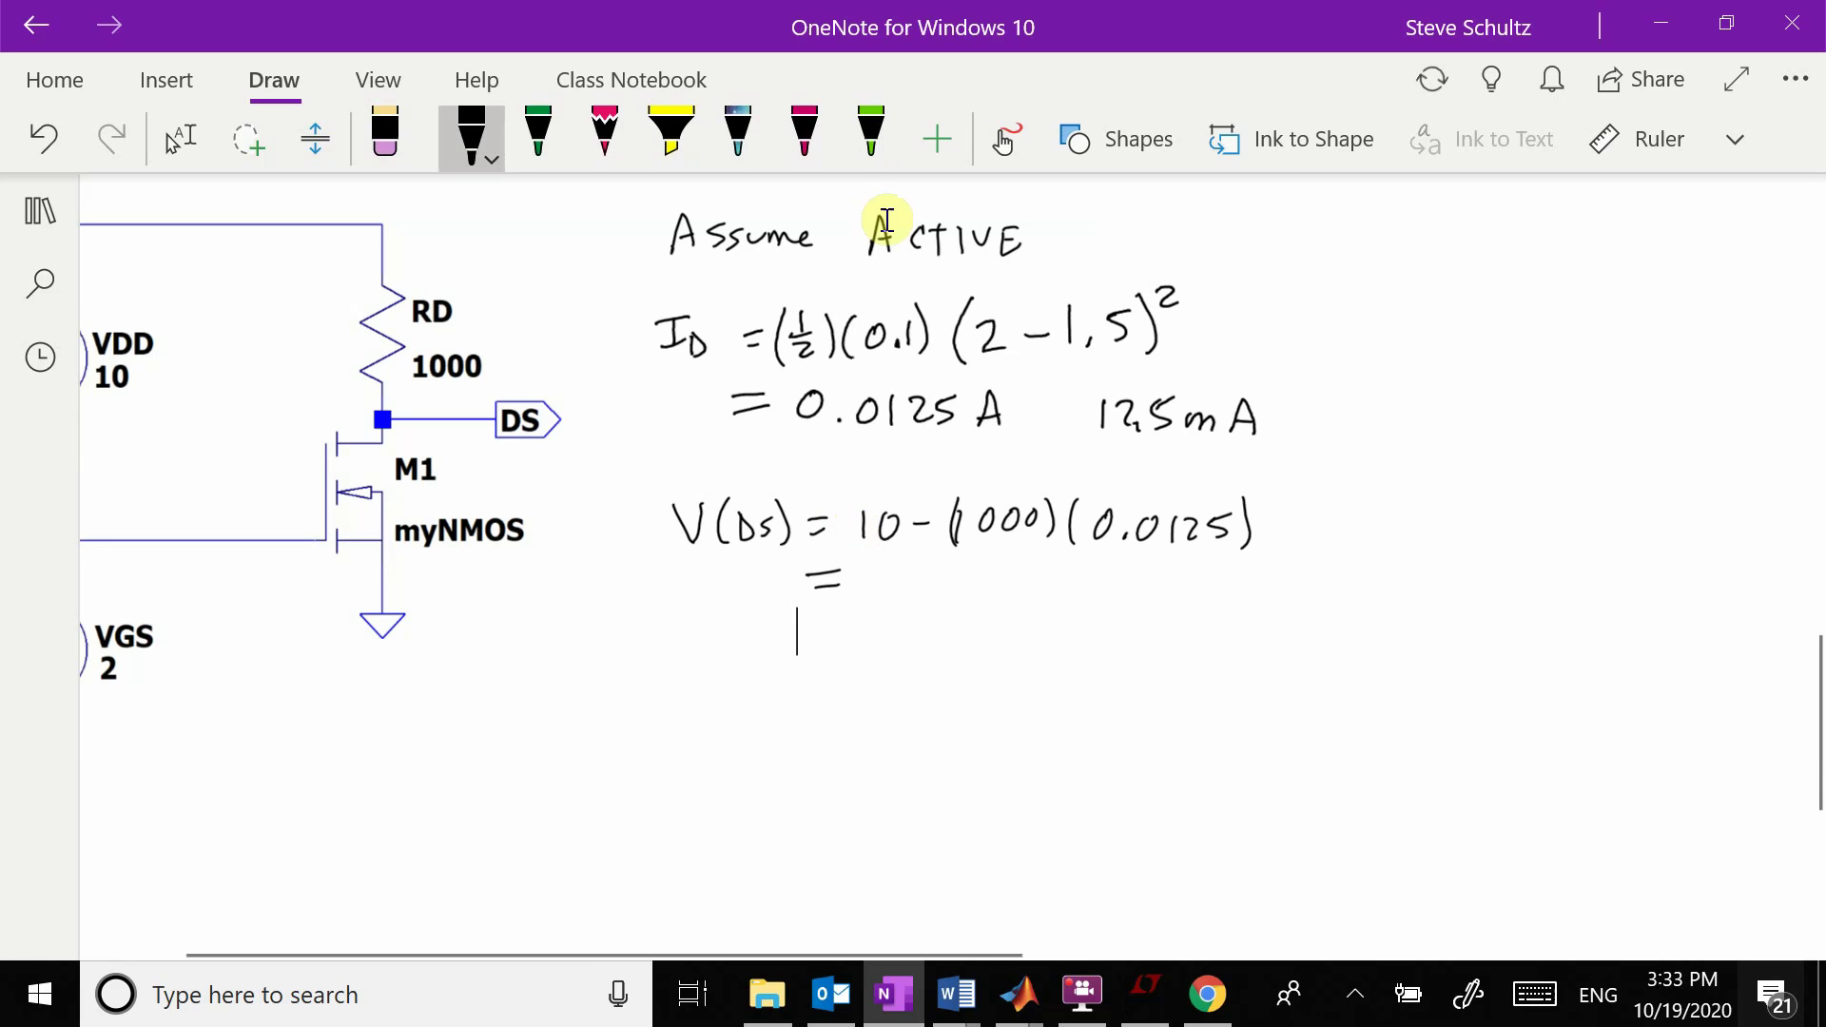
Write -2,5 as the V(DS) result, undoing a mistaken 0.
left_click(179, 140)
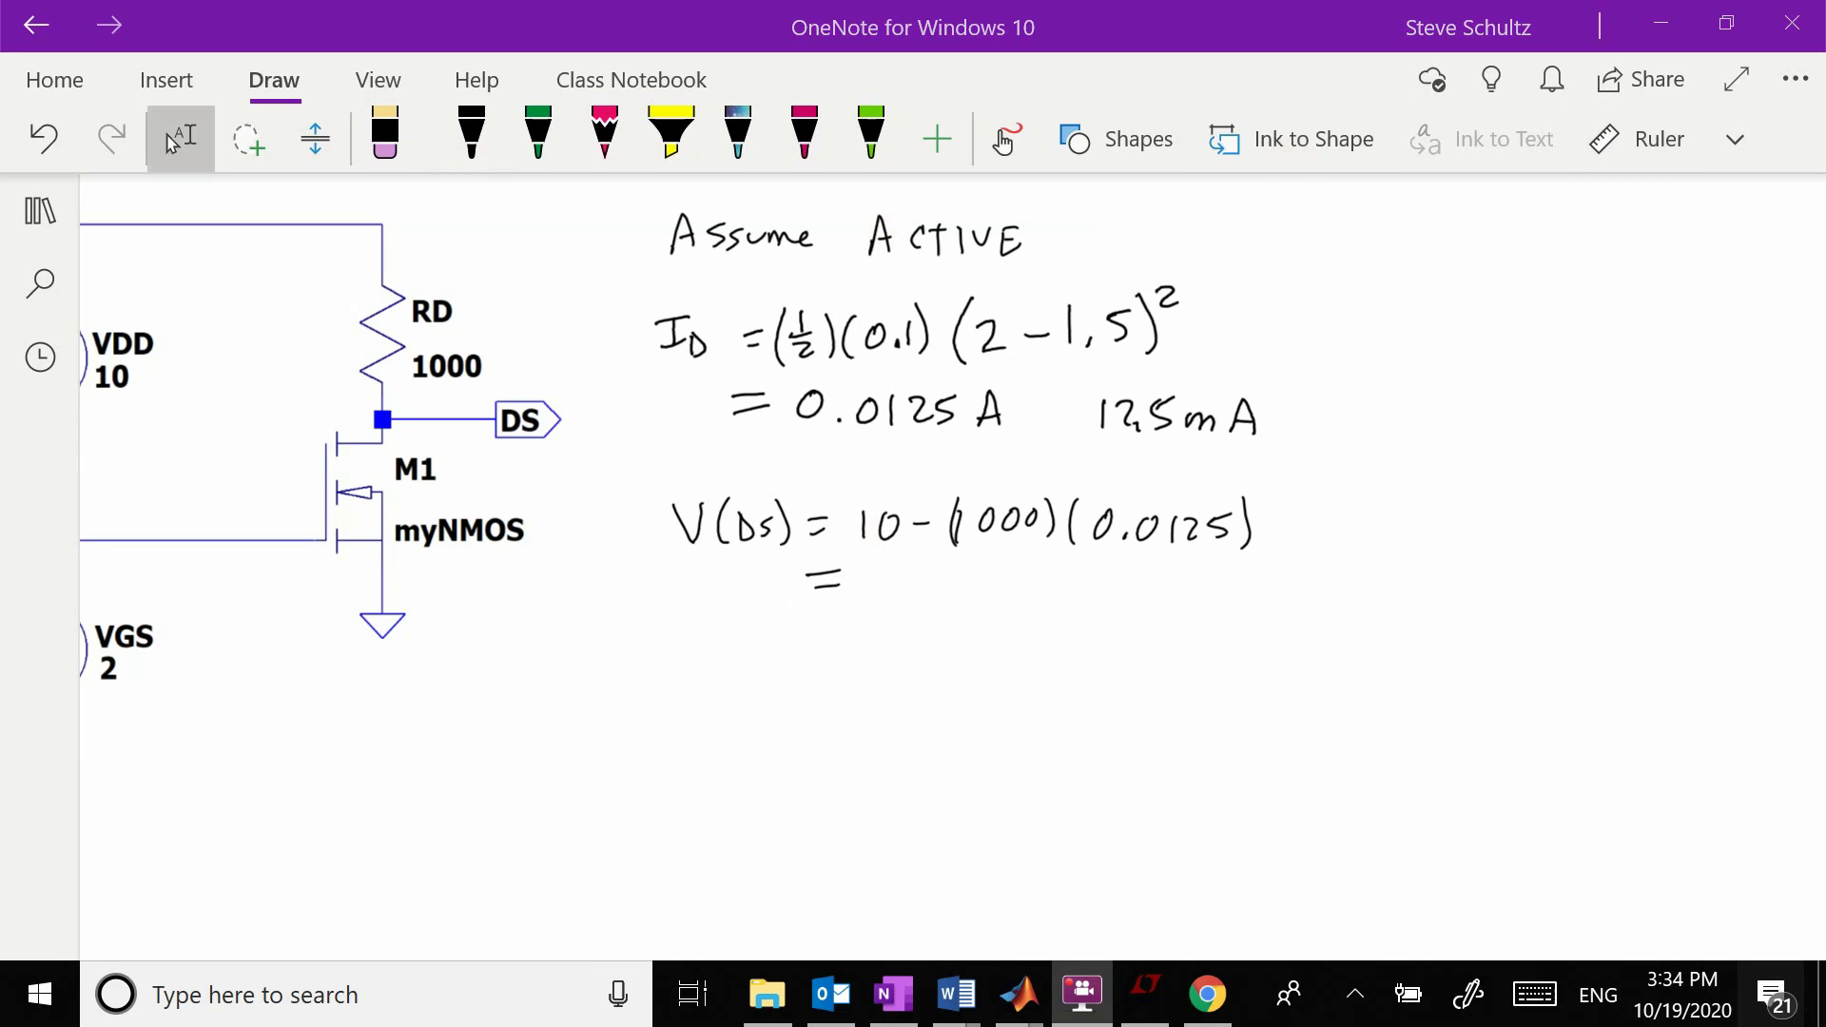
left_click_drag(874, 571, 871, 574)
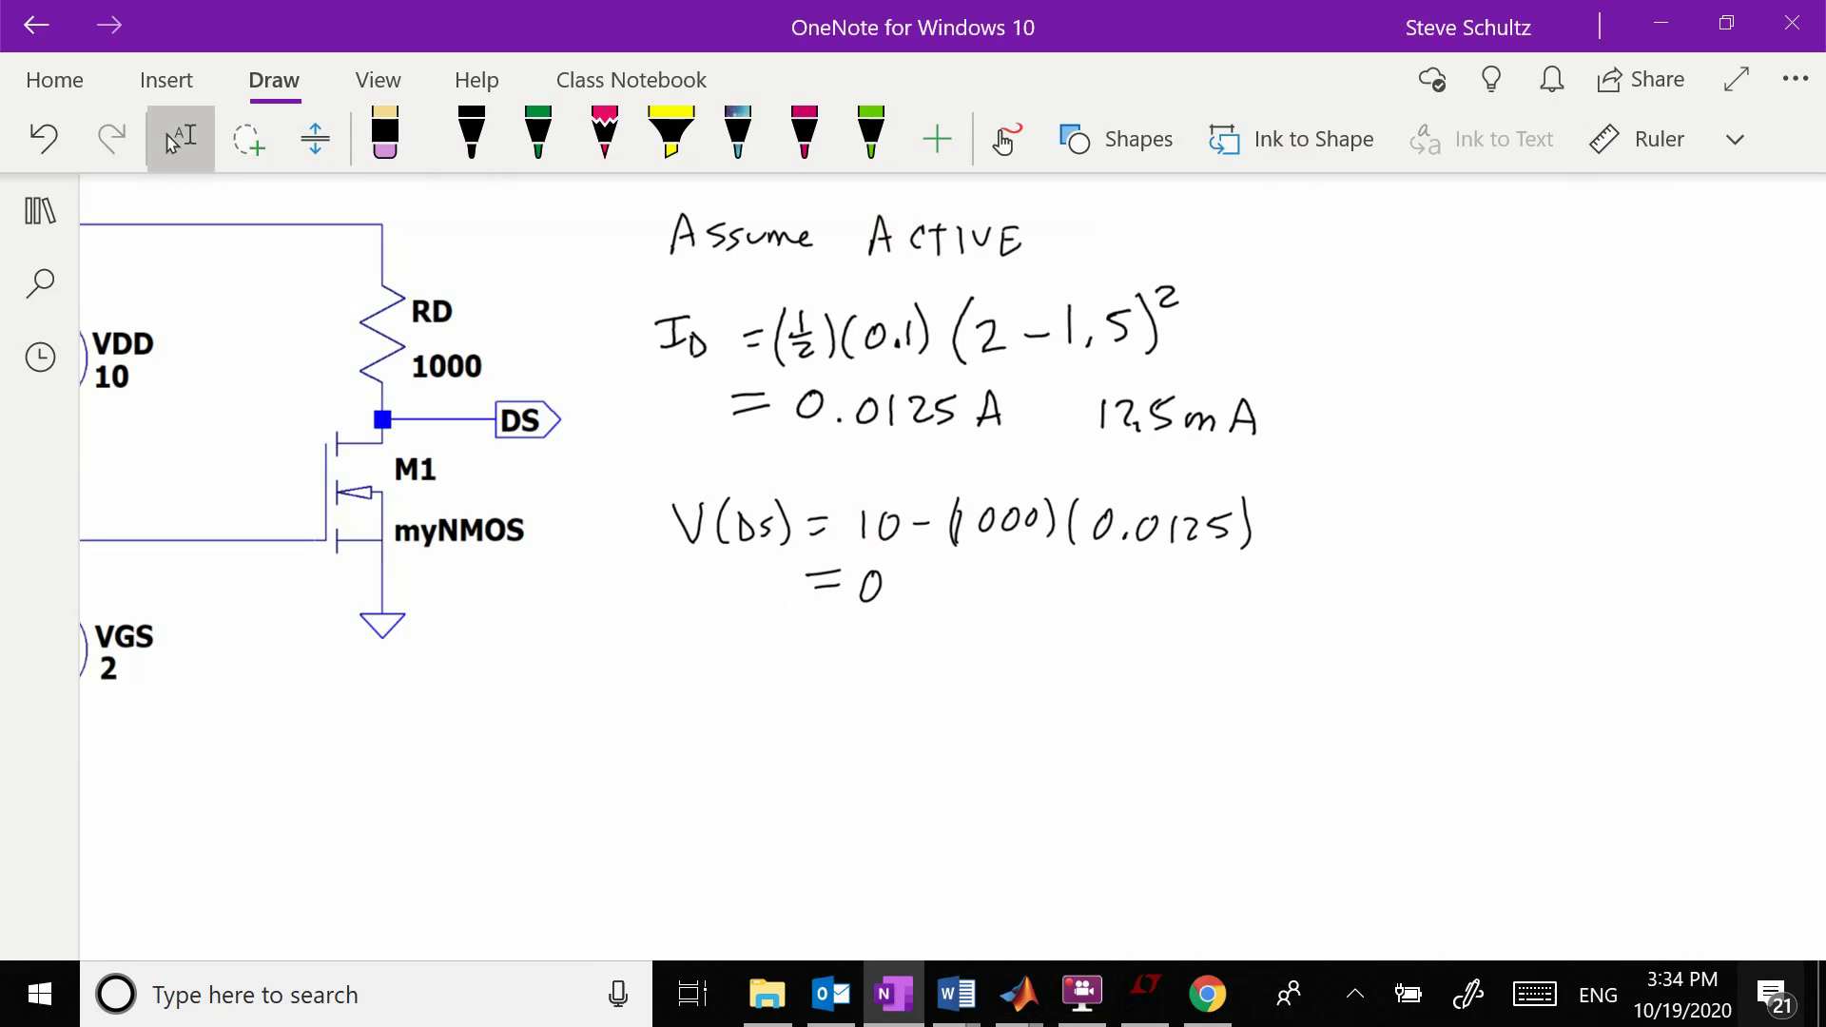
key("ctrl+z")
left_click(471, 138)
left_click_drag(862, 587, 929, 599)
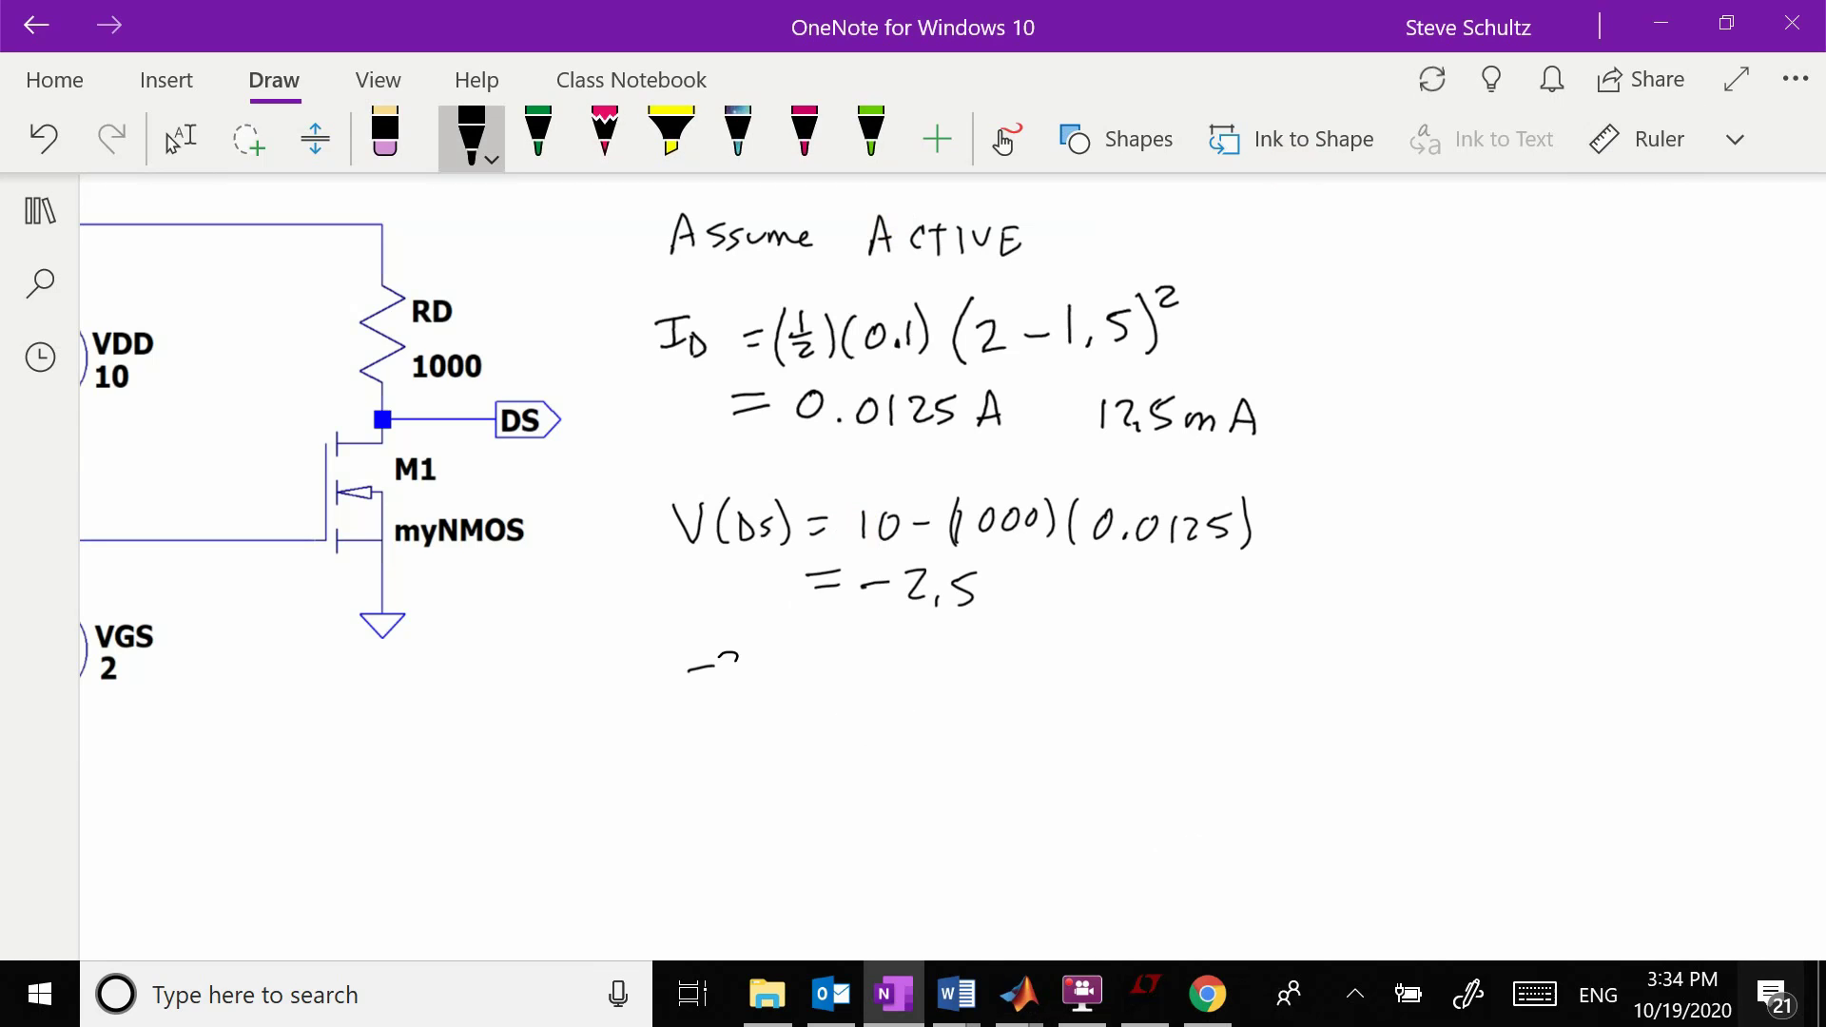
left_click_drag(774, 656, 774, 683)
Write the check -2,5 < 2 - 1,5 and VDS < VGS - Vto beneath it.
mouse_move(948, 662)
left_mouse_down()
mouse_move(971, 691)
mouse_move(1063, 695)
left_mouse_up()
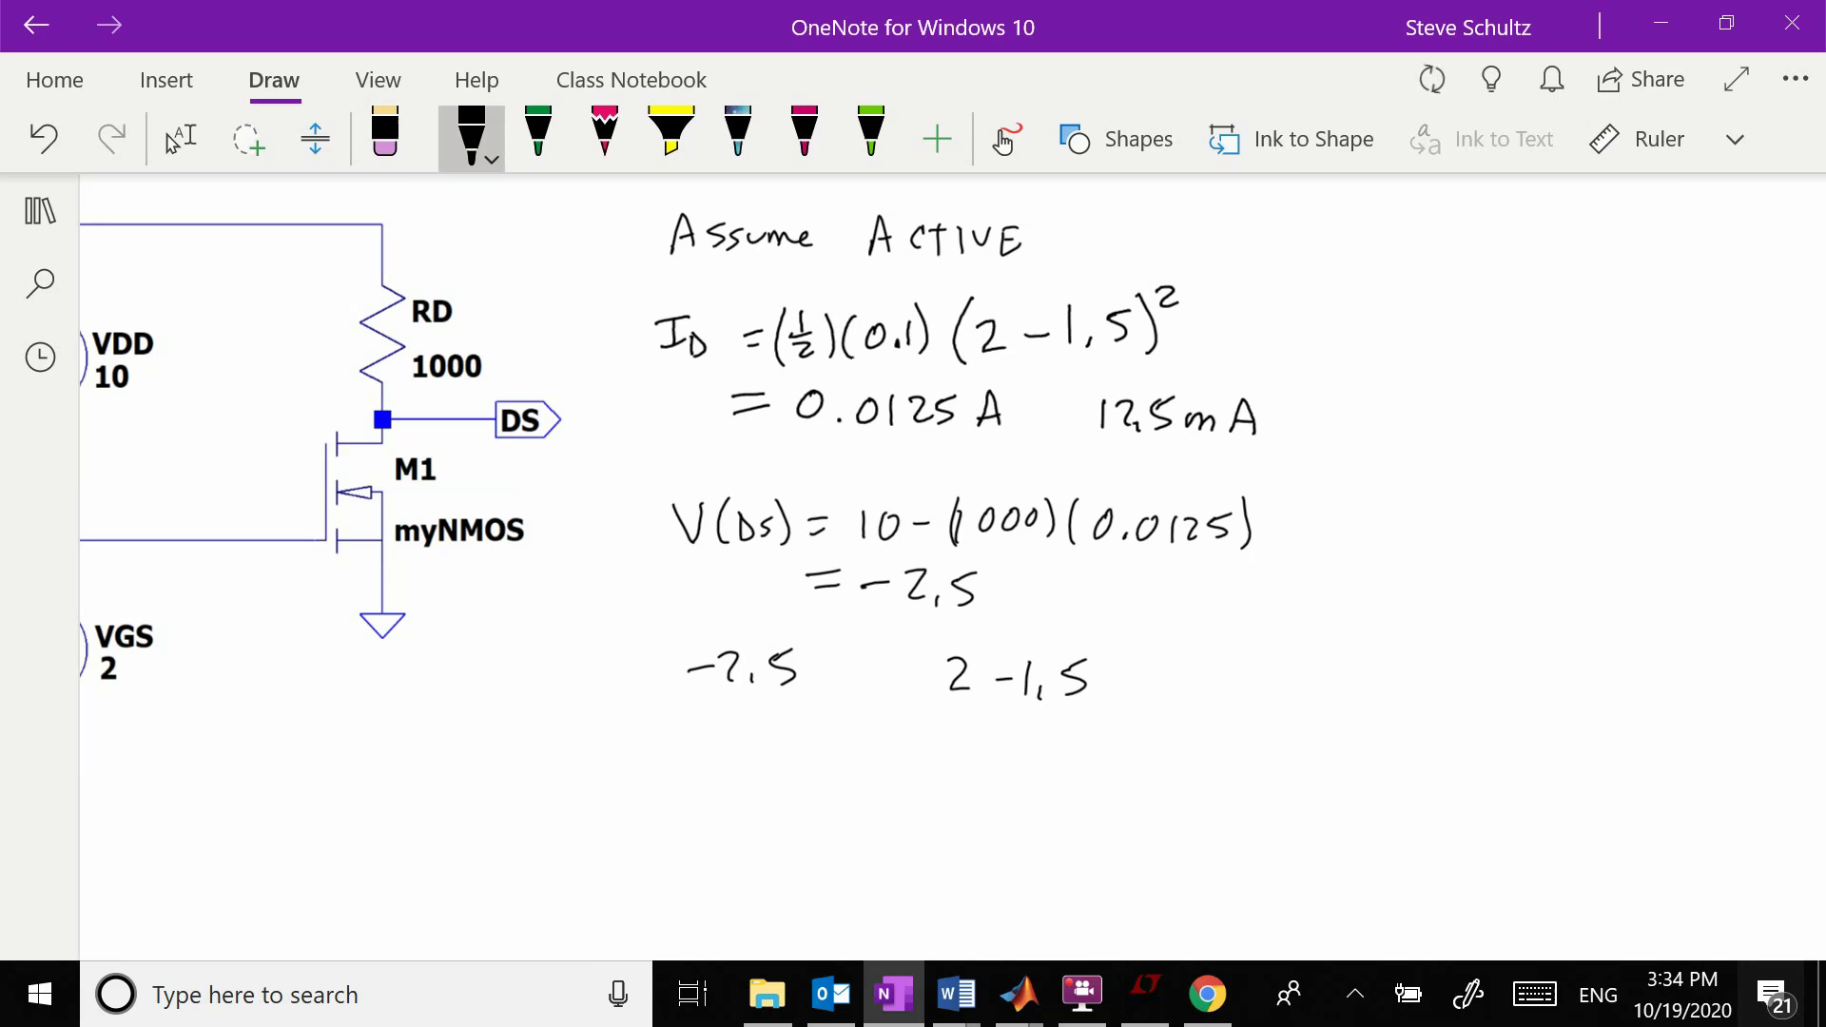
left_click_drag(884, 655, 874, 683)
left_click_drag(722, 729, 786, 773)
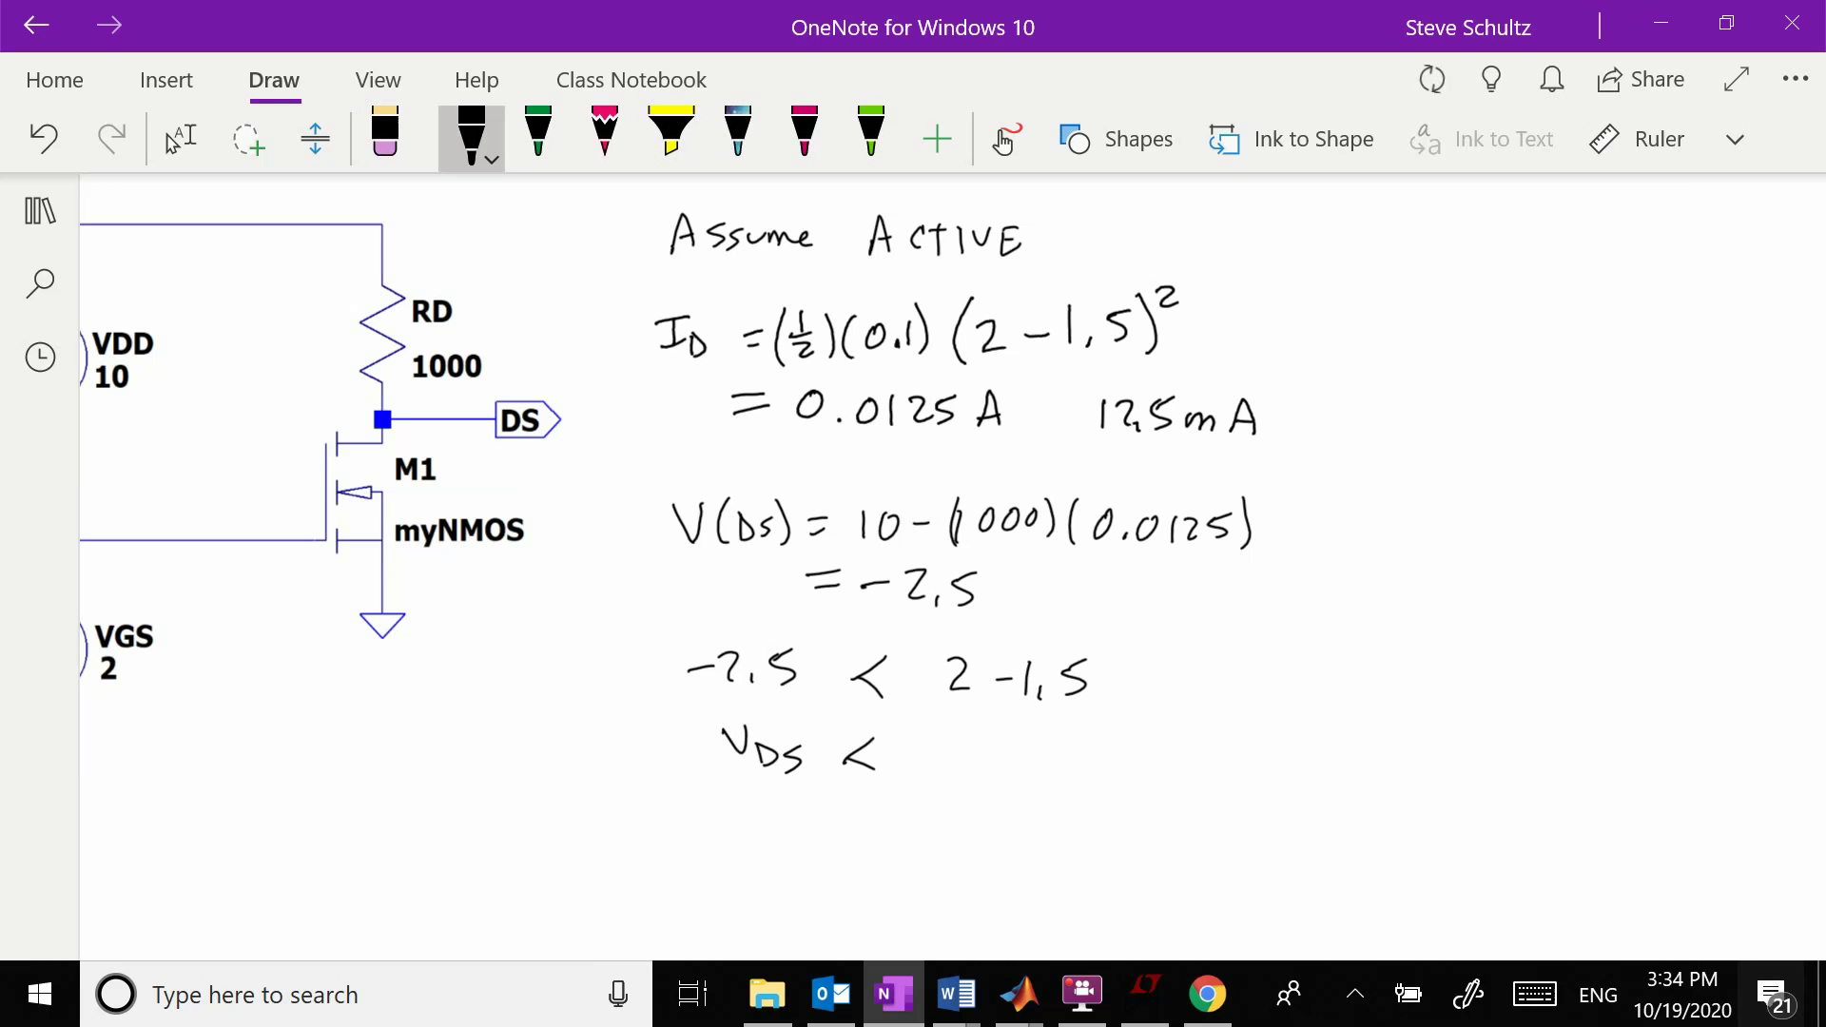
mouse_move(927, 729)
left_mouse_down()
mouse_move(957, 730)
mouse_move(993, 773)
left_mouse_up()
mouse_move(1010, 758)
left_mouse_down()
mouse_move(995, 776)
mouse_move(1090, 740)
mouse_move(1105, 786)
left_mouse_up()
left_click_drag(1099, 773, 1117, 771)
left_click_drag(1132, 769, 1131, 771)
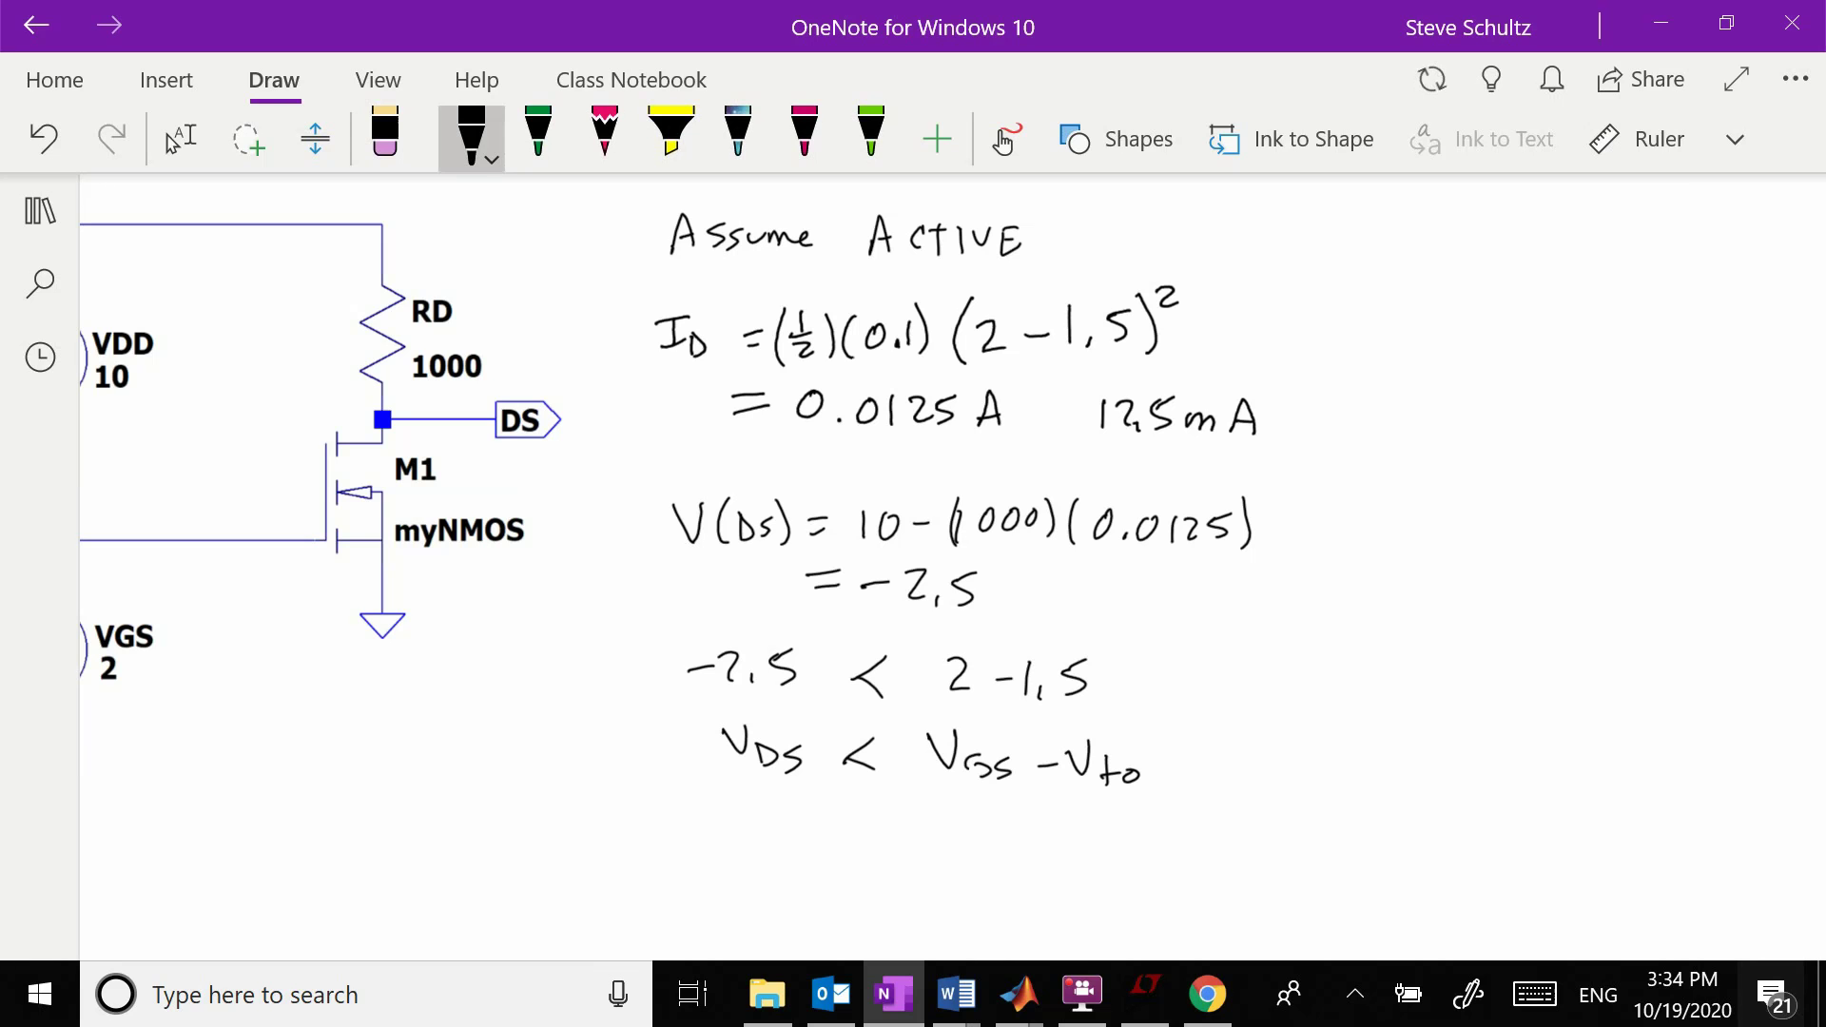
Mark the check with a green X and TRIODE.
left_click(539, 138)
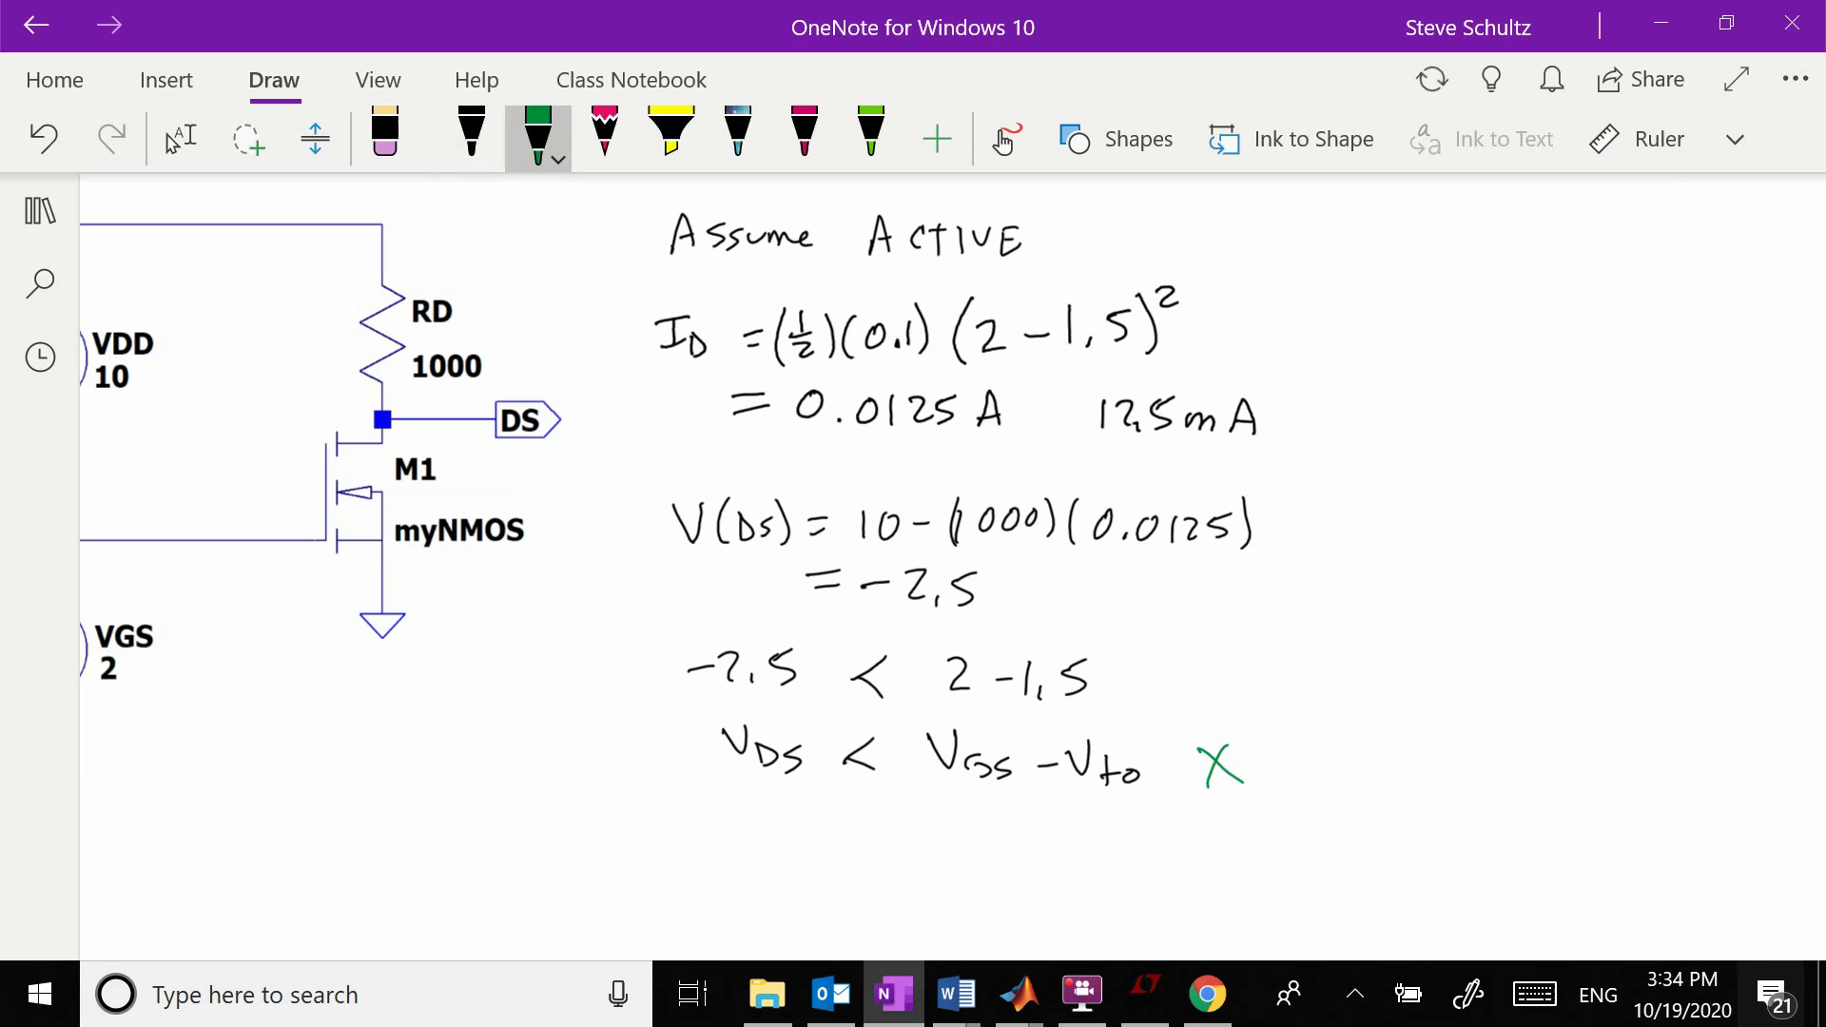
left_click_drag(1322, 751, 1337, 775)
left_click_drag(1344, 766, 1361, 761)
left_click_drag(1378, 758, 1378, 775)
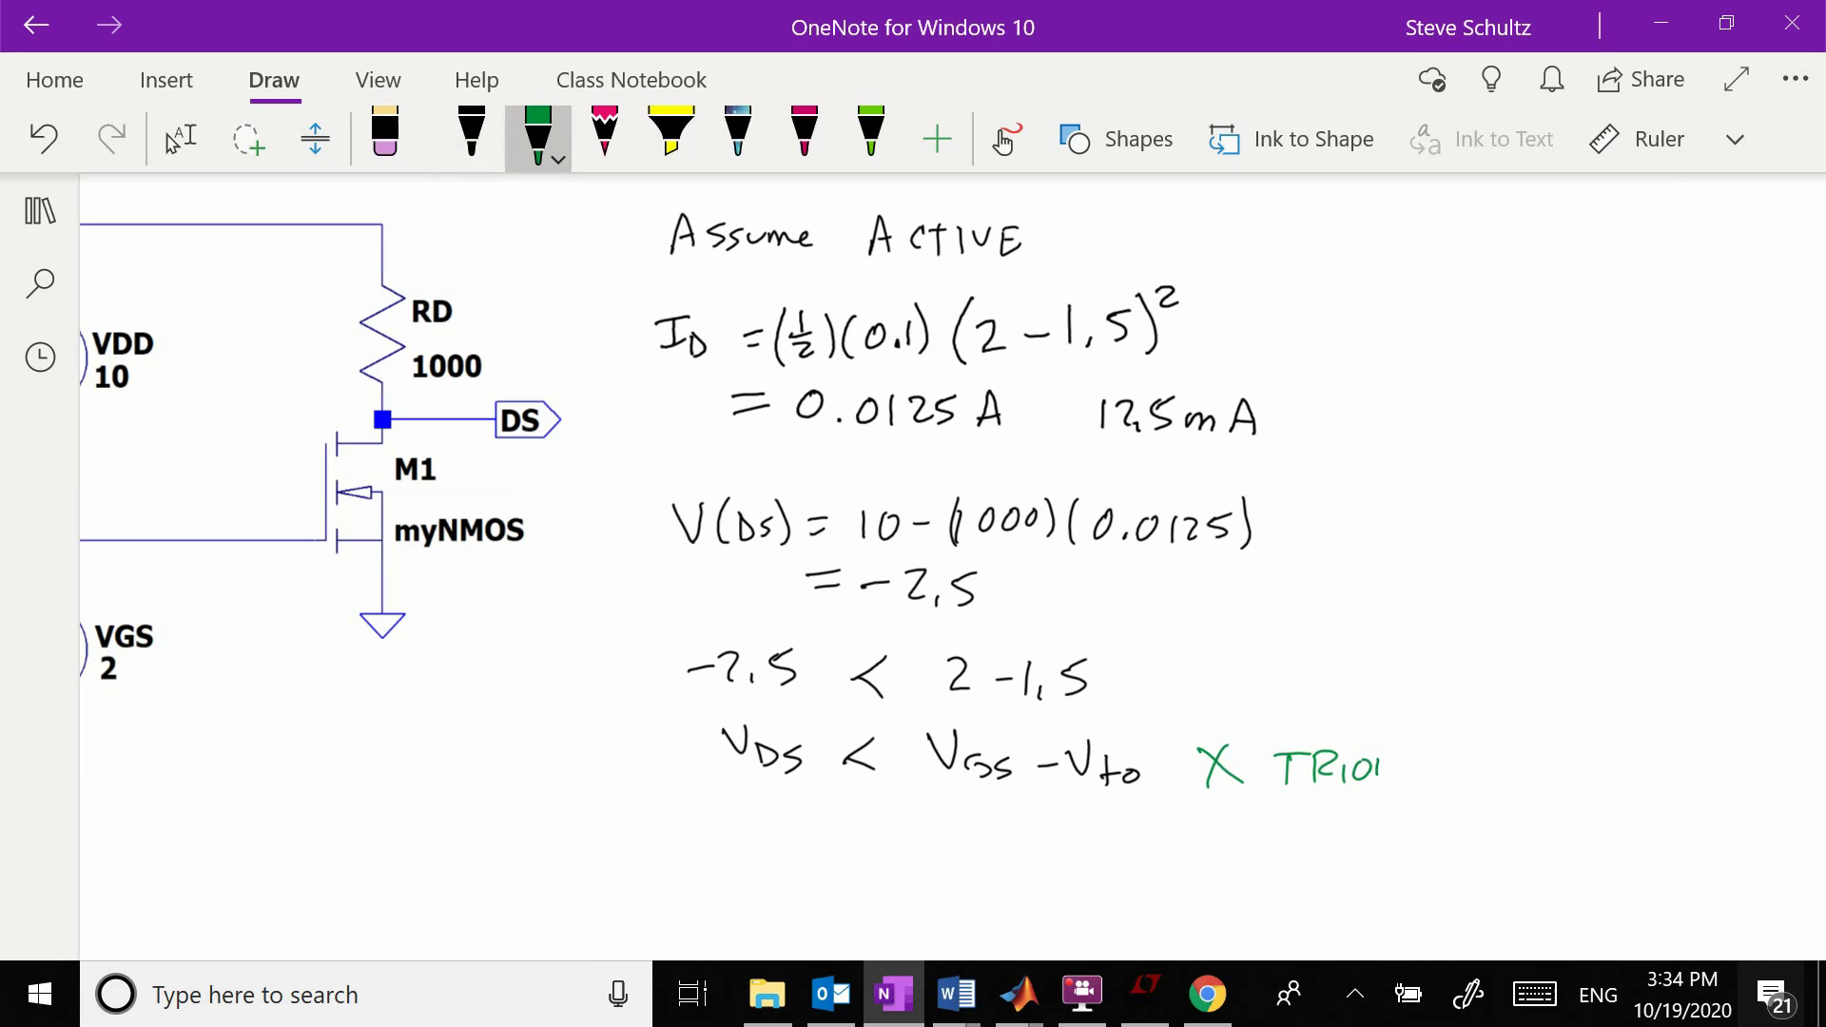
Write the triode equation ID = Kp[(VGS-Vto)VDS - VDS²/2] in black.
scroll(951, 570, "down", 3)
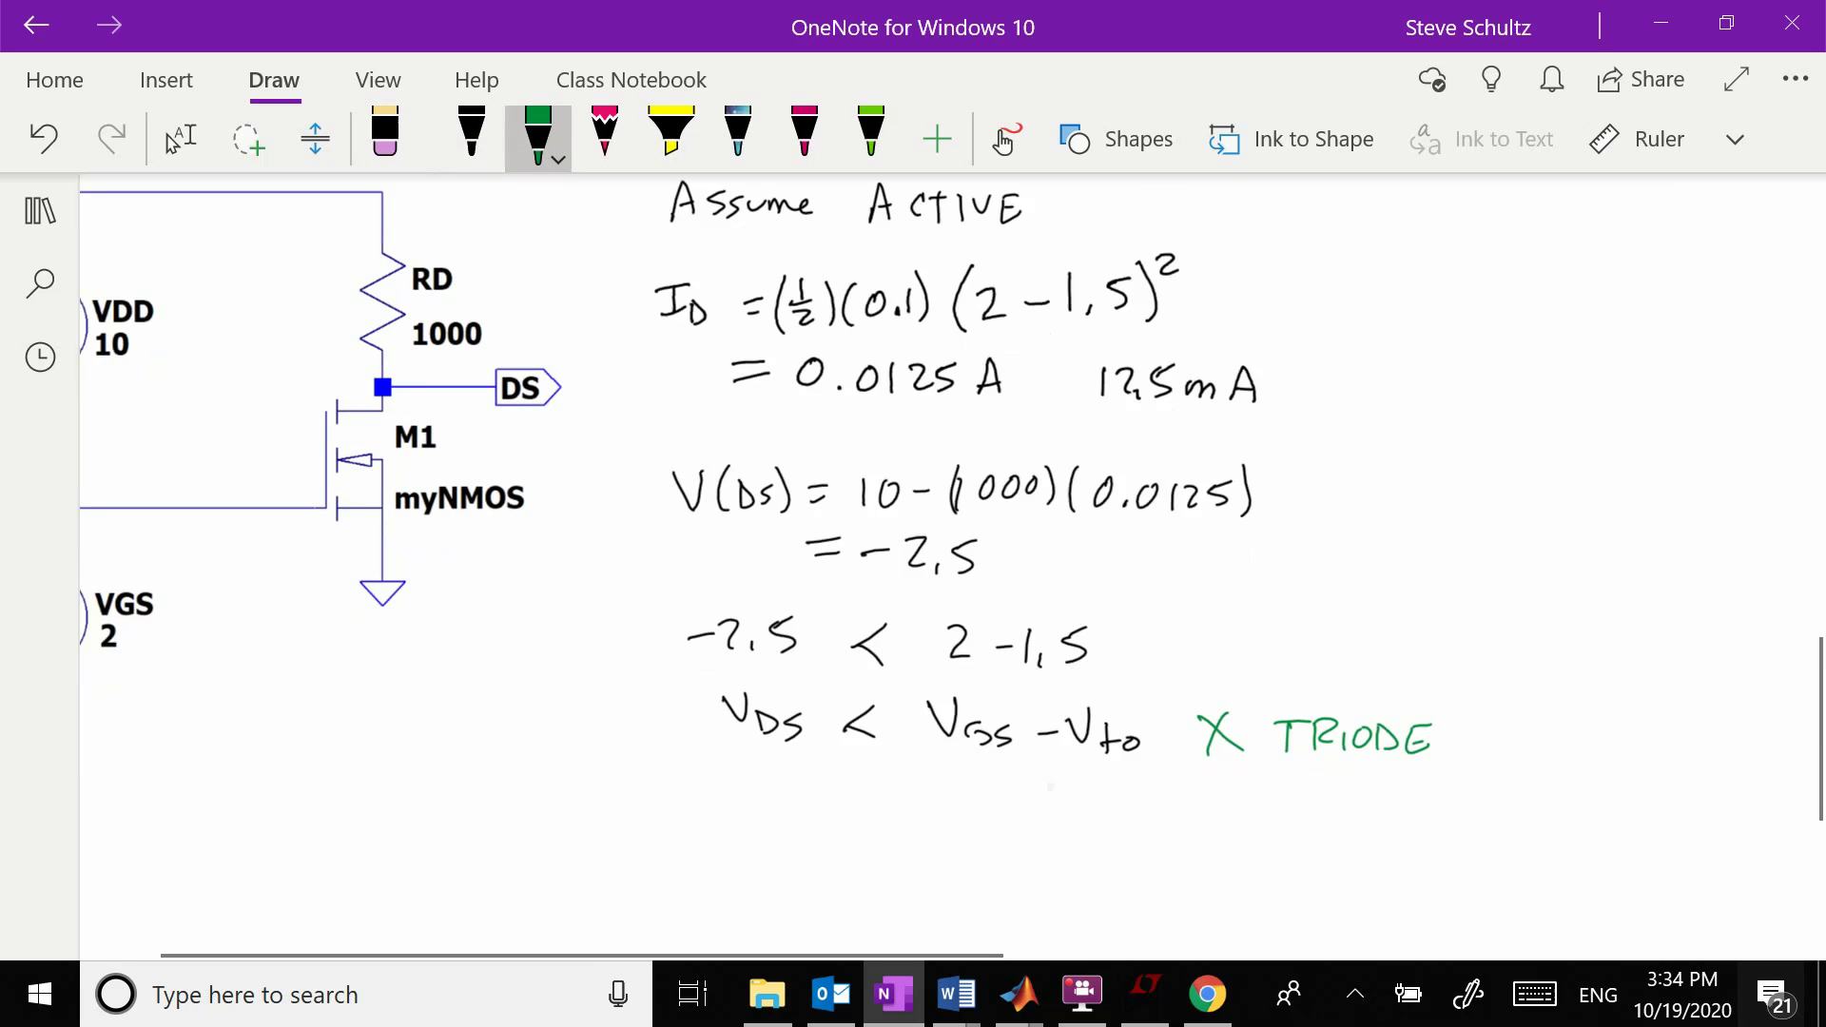
left_click(472, 138)
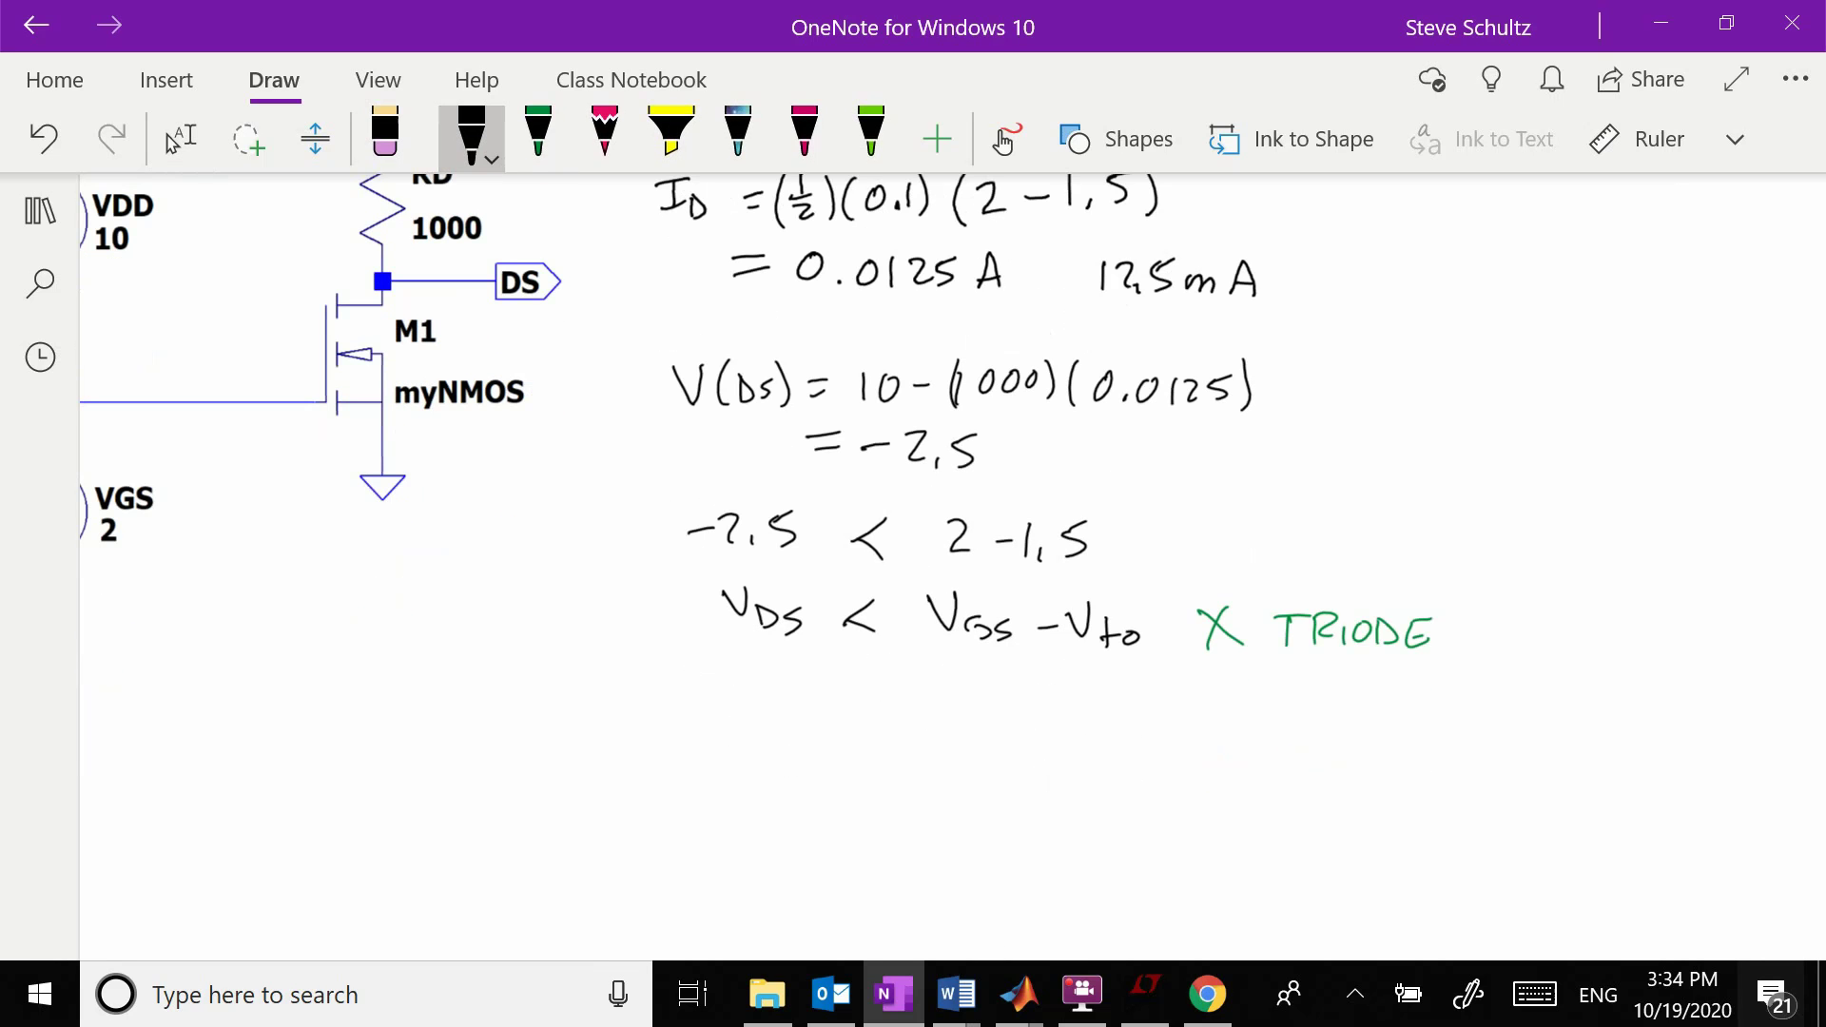
scroll(657, 632, "down", 2)
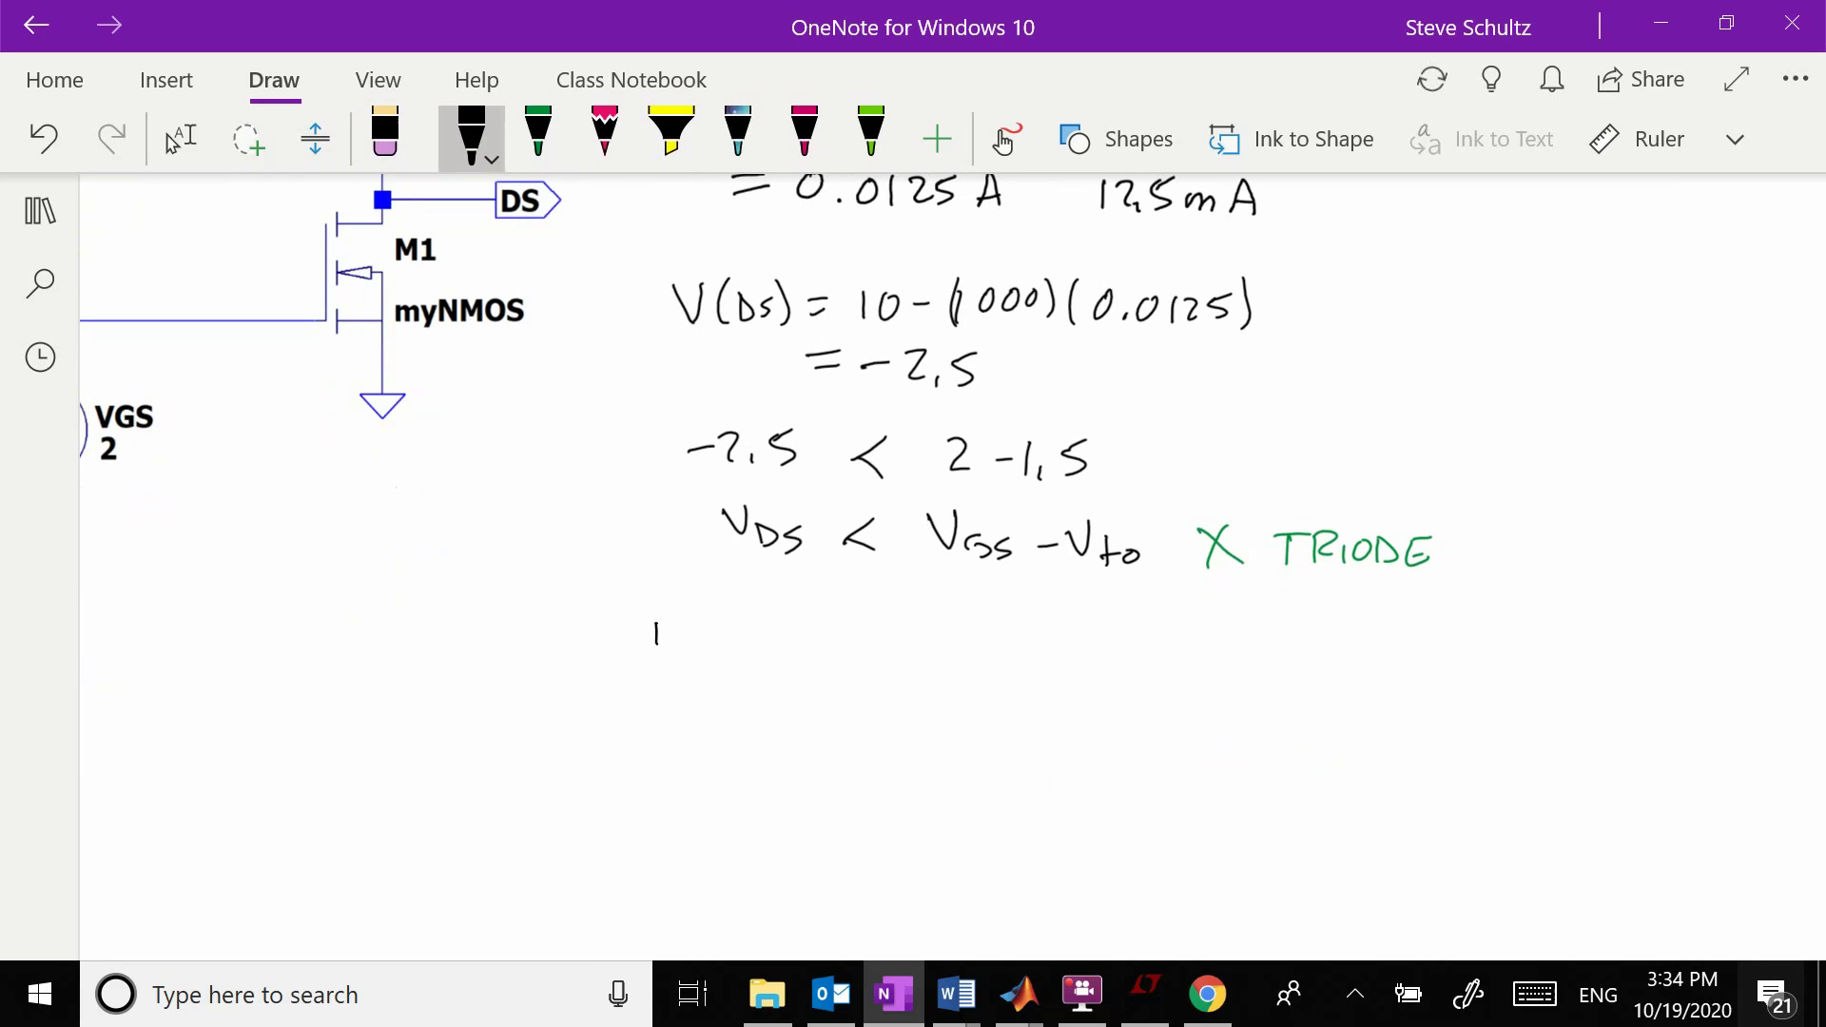
left_click_drag(677, 639, 686, 648)
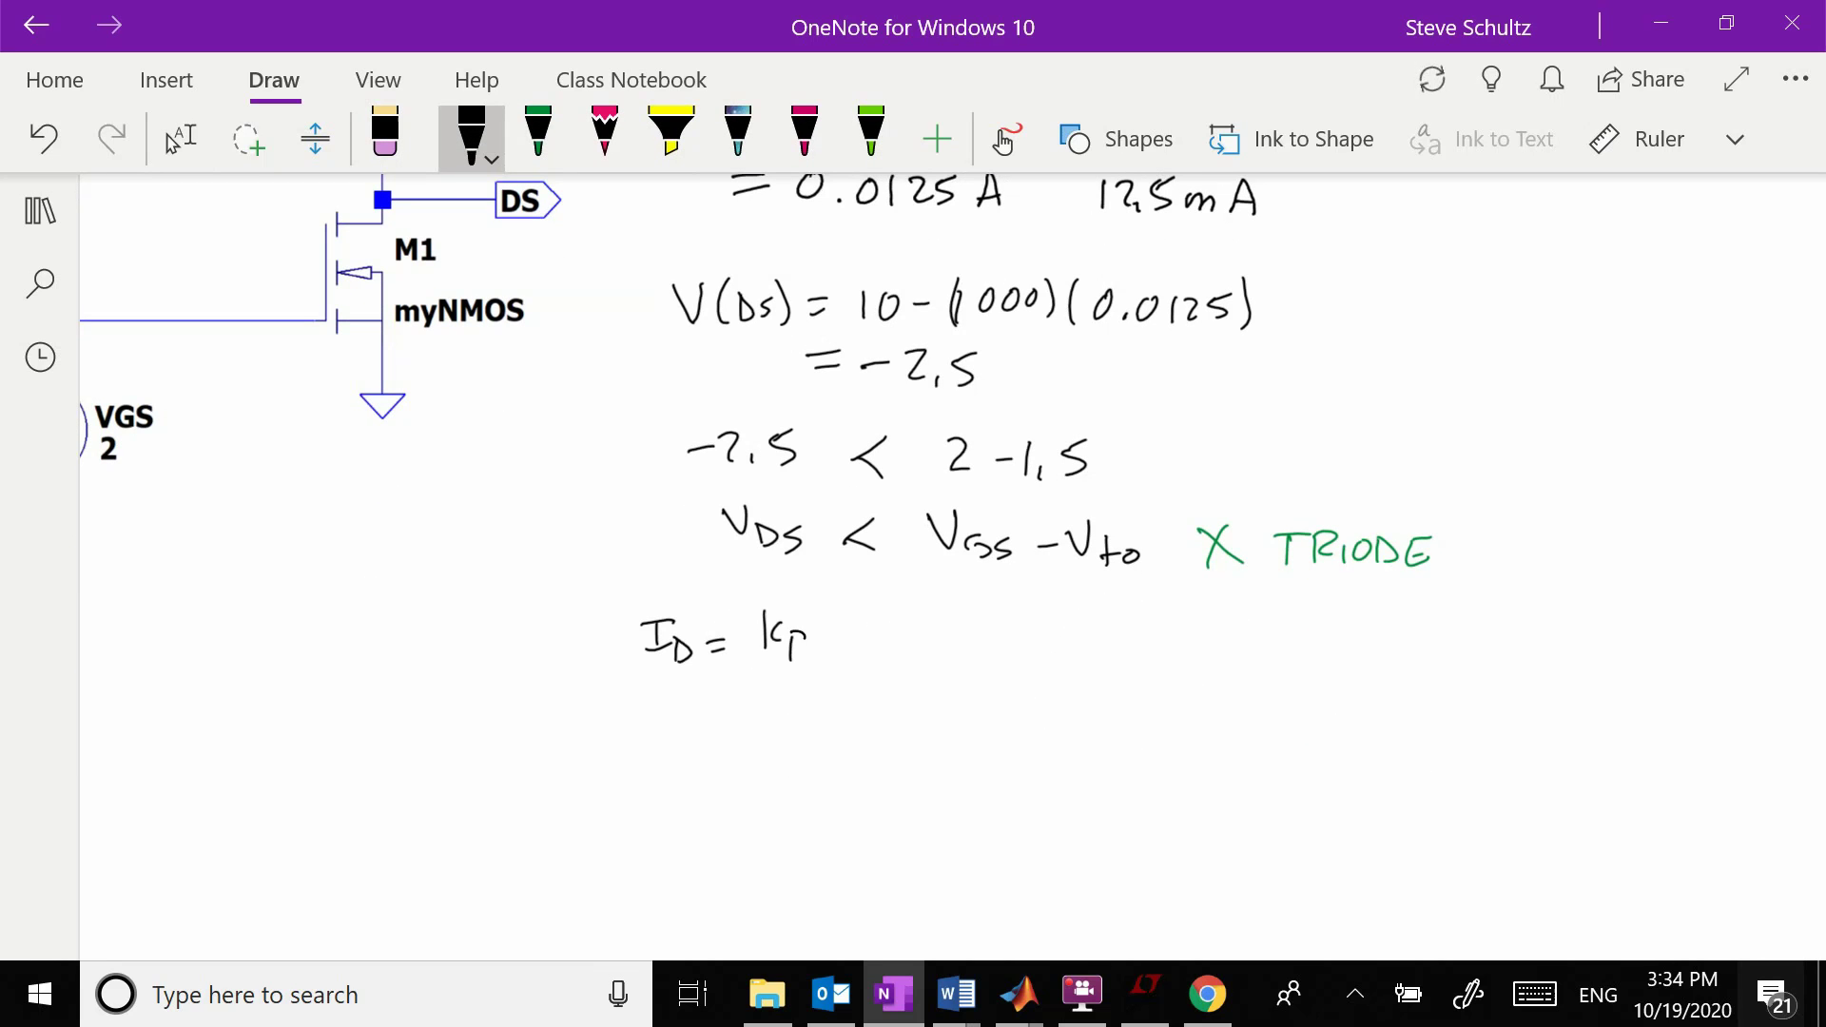
left_click_drag(862, 601, 844, 660)
left_click(875, 620)
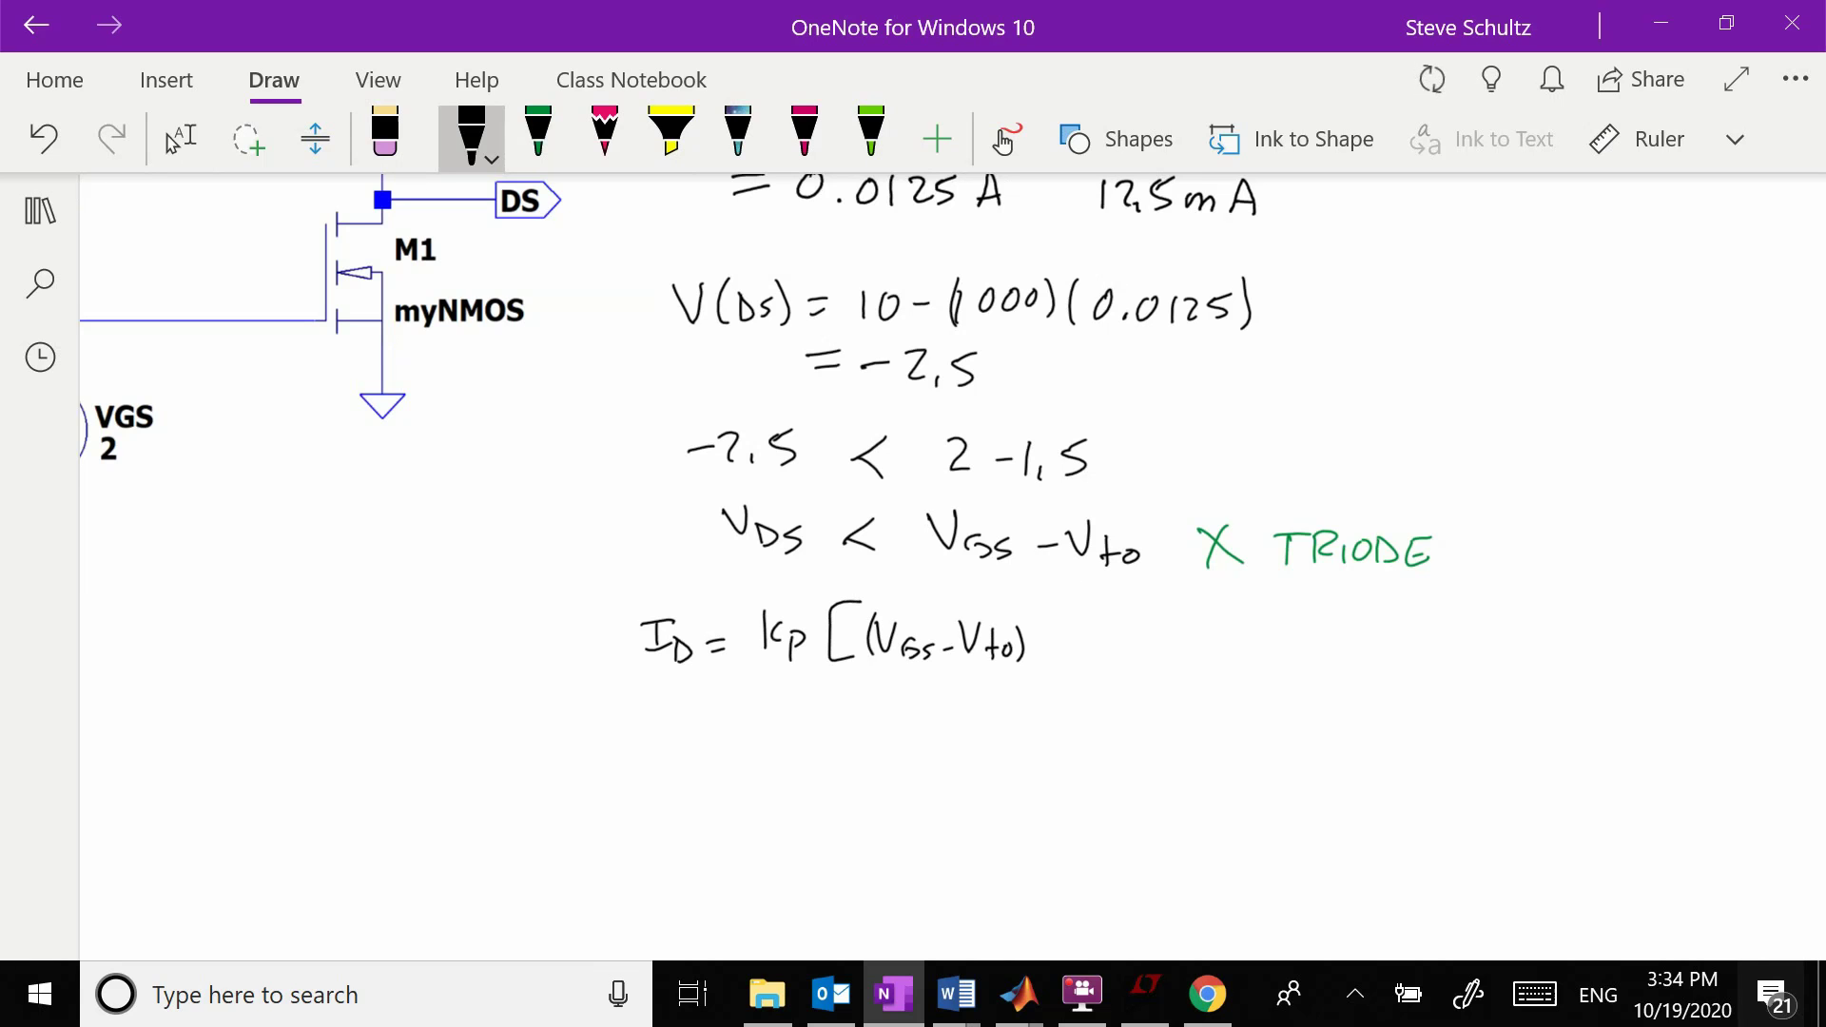
left_click_drag(1044, 623, 1077, 660)
left_click_drag(1076, 636, 1078, 659)
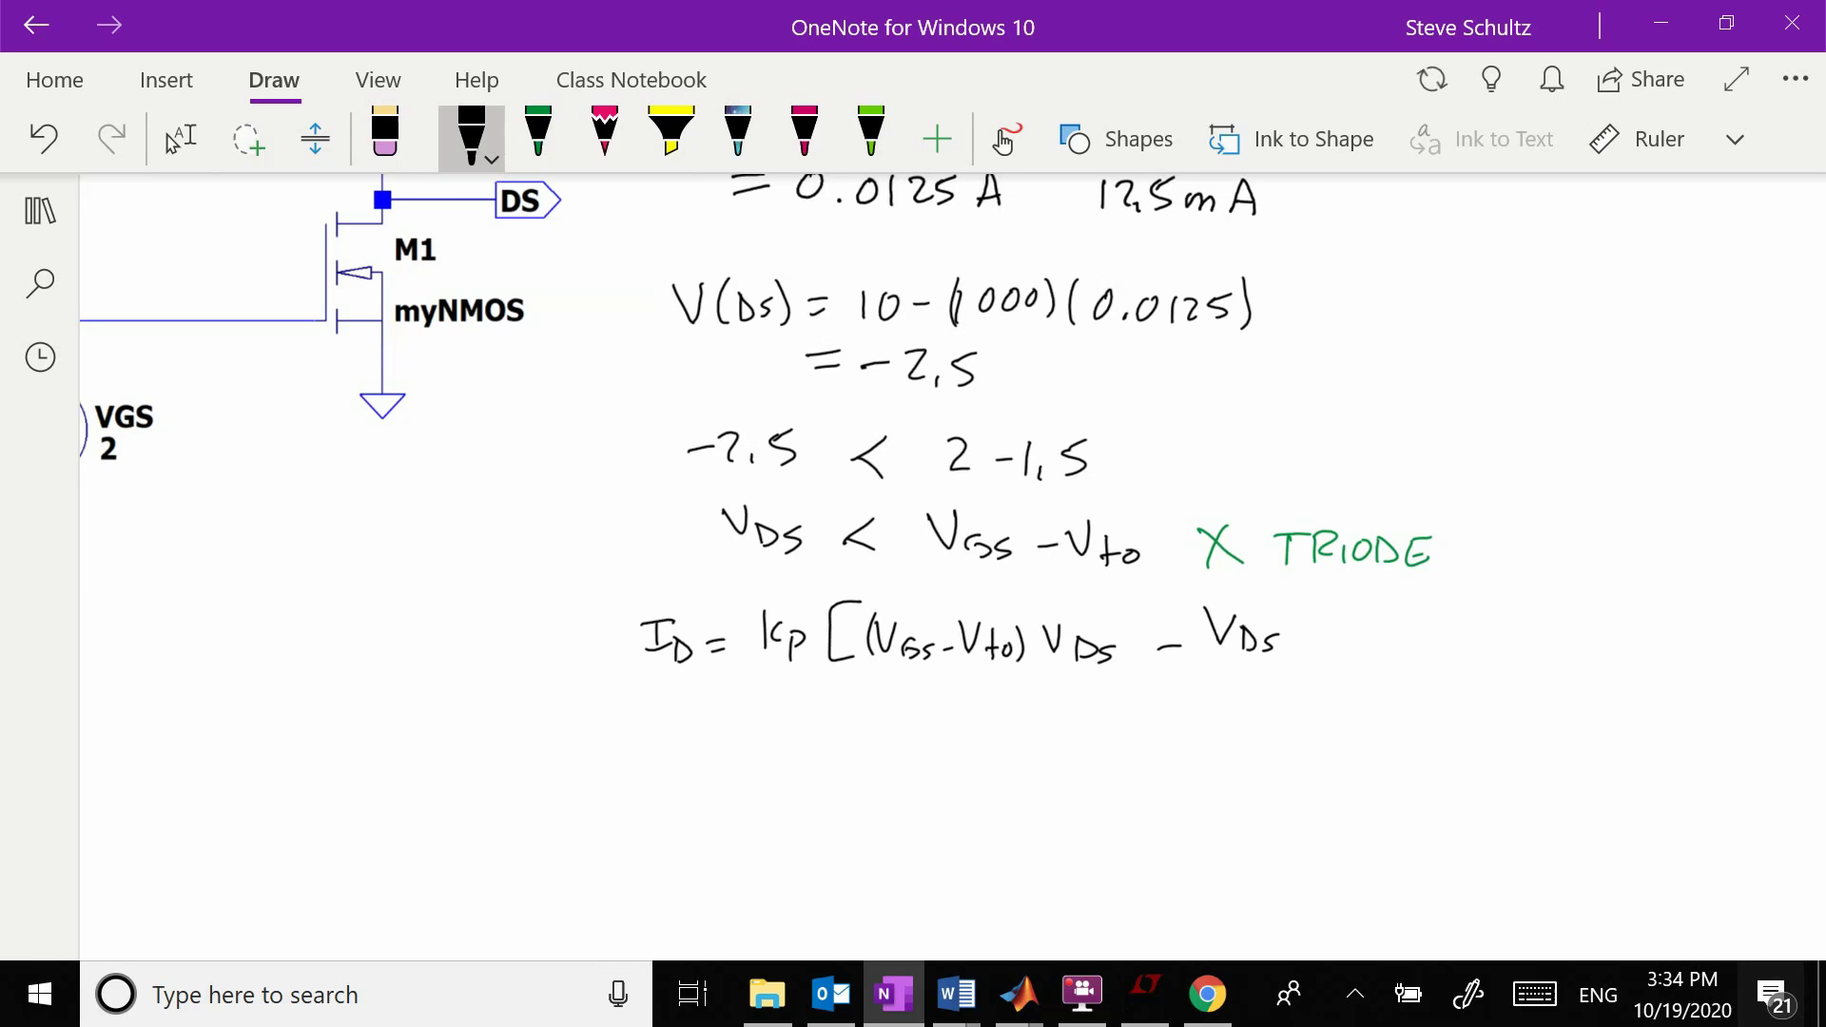
left_click_drag(1207, 658, 1257, 652)
left_click_drag(1239, 671, 1253, 671)
left_click_drag(1308, 611, 1280, 701)
scroll(756, 385, "down", 3)
Rewrite it with (10 - 1000 ID) substituted for VDS, including the squared term over 2.
left_click(172, 140)
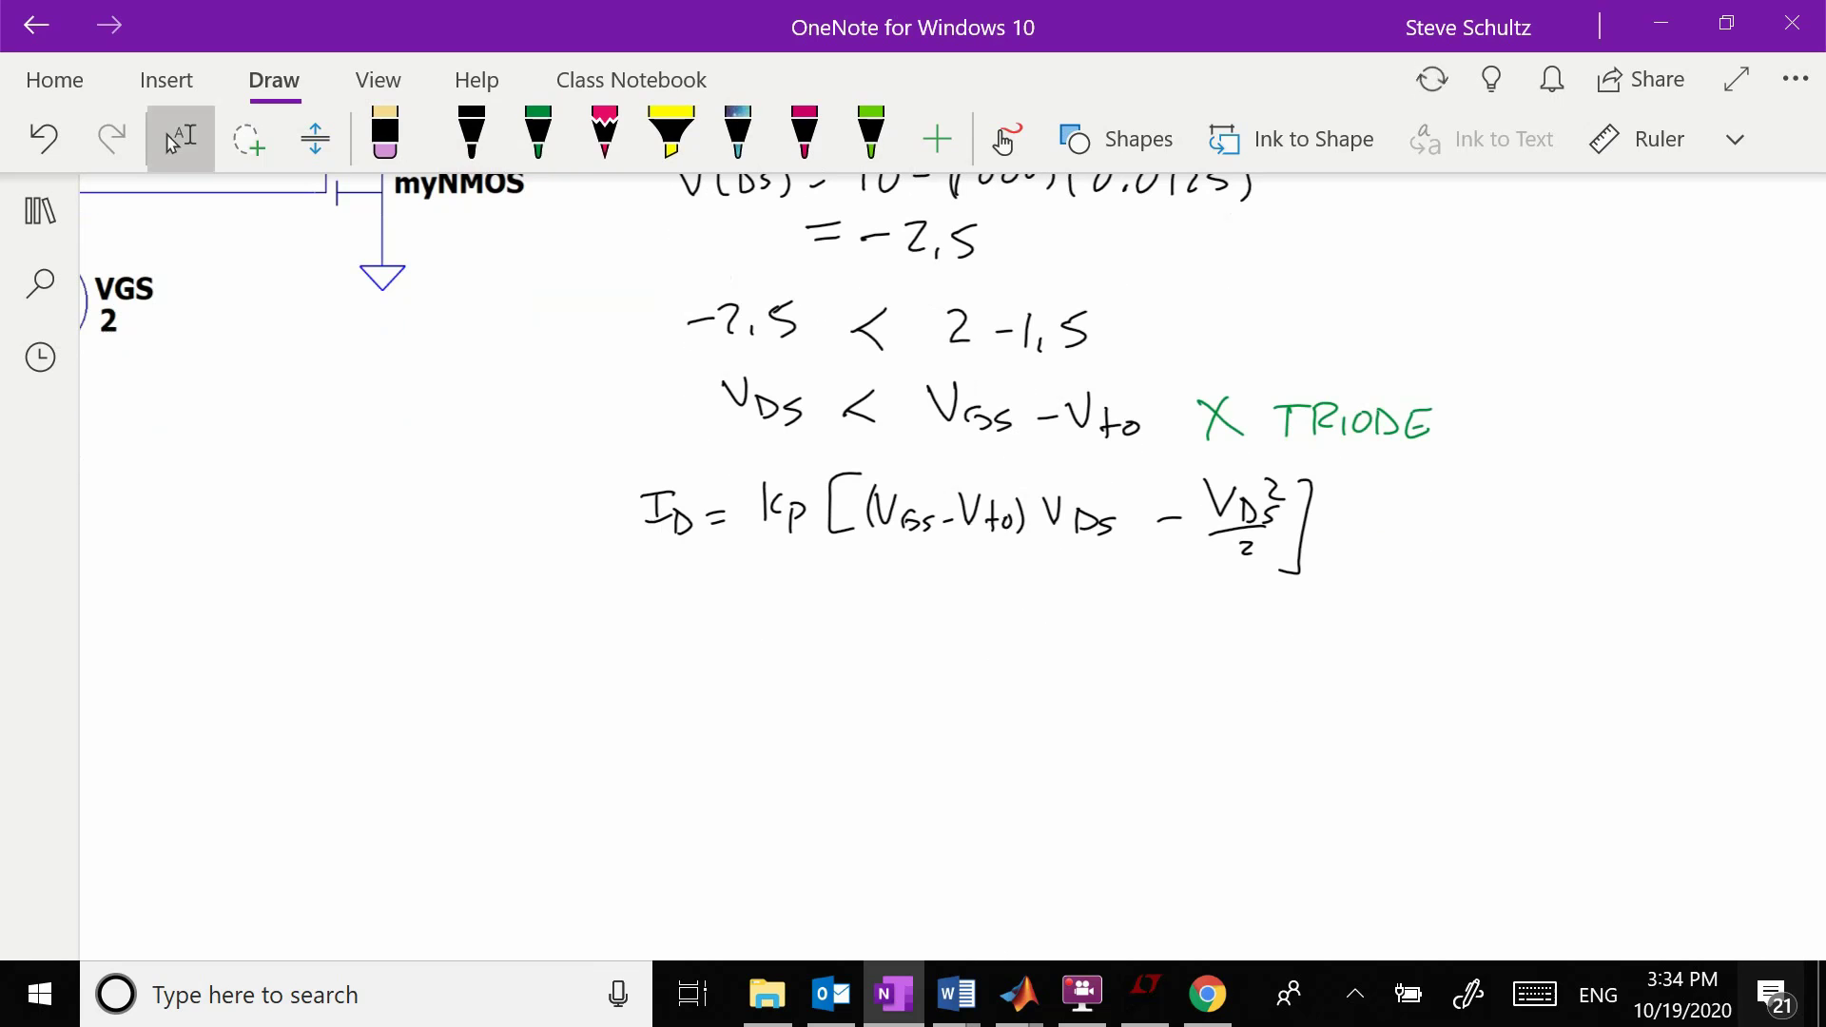
left_click(472, 133)
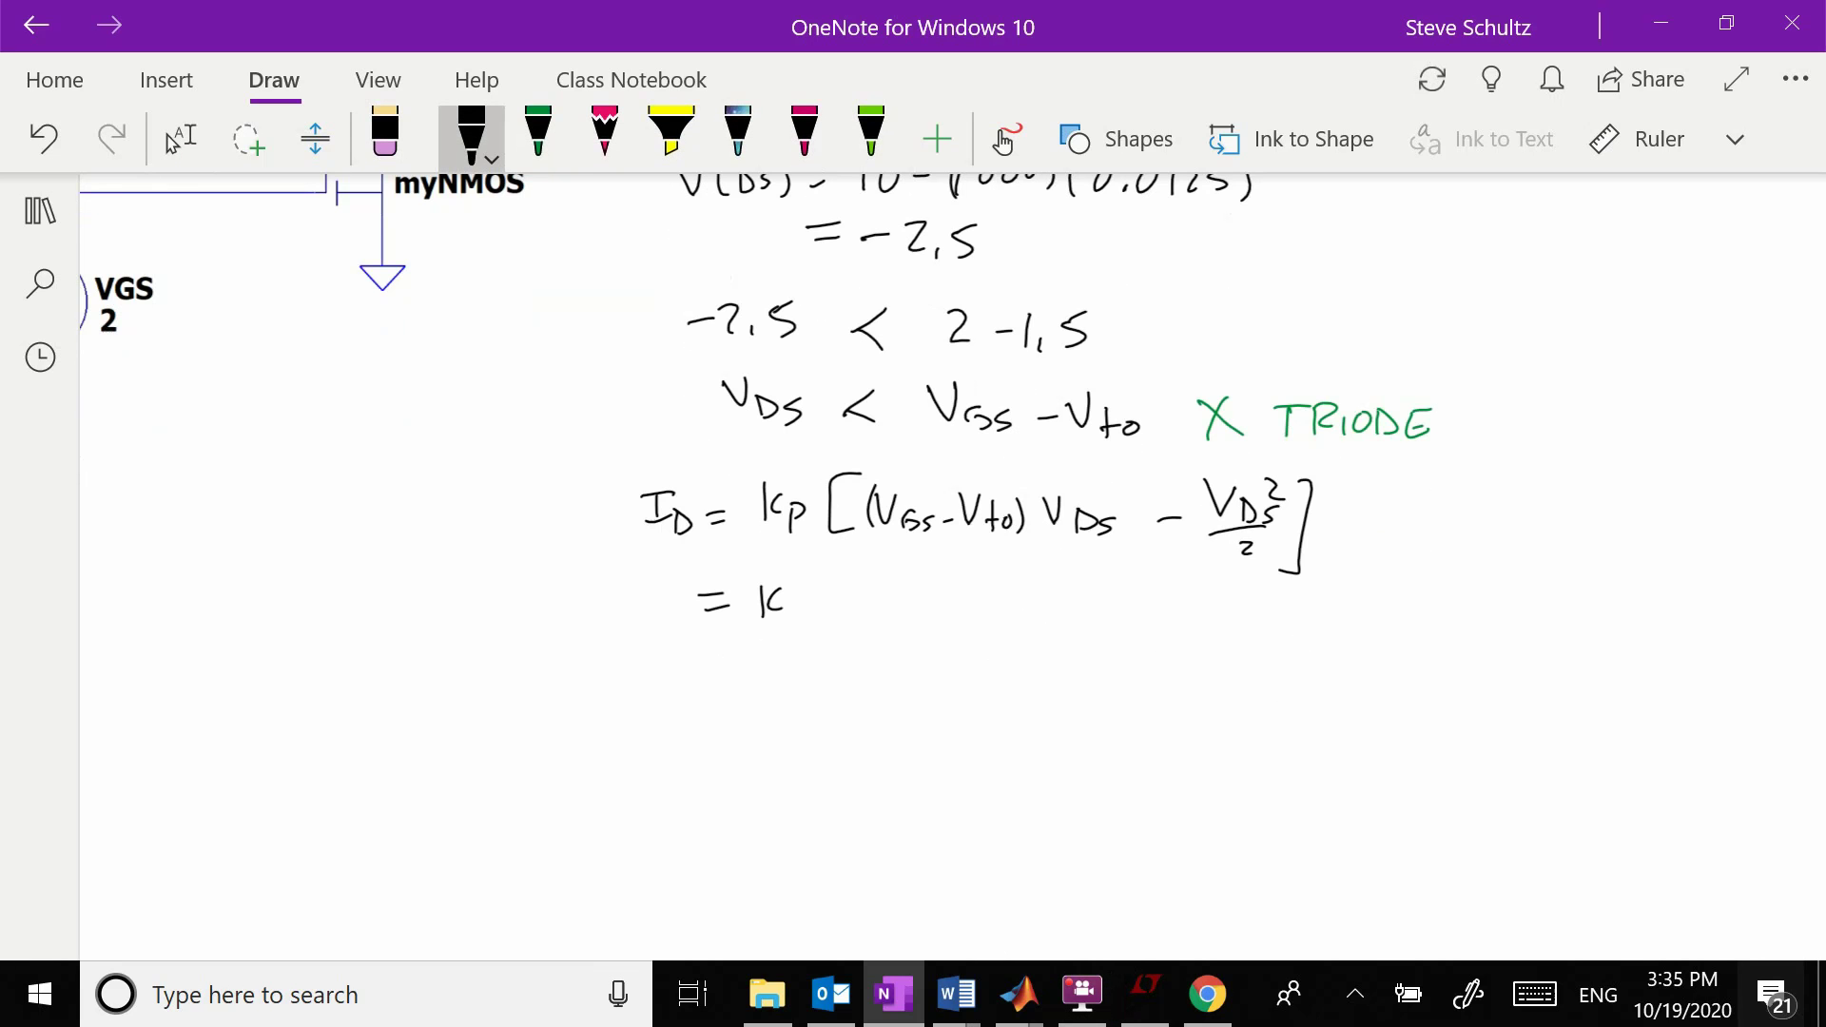
mouse_move(832, 568)
left_mouse_down()
mouse_move(845, 630)
mouse_move(1021, 620)
left_mouse_up()
left_click_drag(1020, 614, 1018, 612)
mouse_move(1028, 589)
left_mouse_down()
mouse_move(1030, 629)
mouse_move(1067, 638)
mouse_move(1116, 615)
mouse_move(1193, 621)
left_mouse_up()
left_click_drag(1218, 620, 1213, 640)
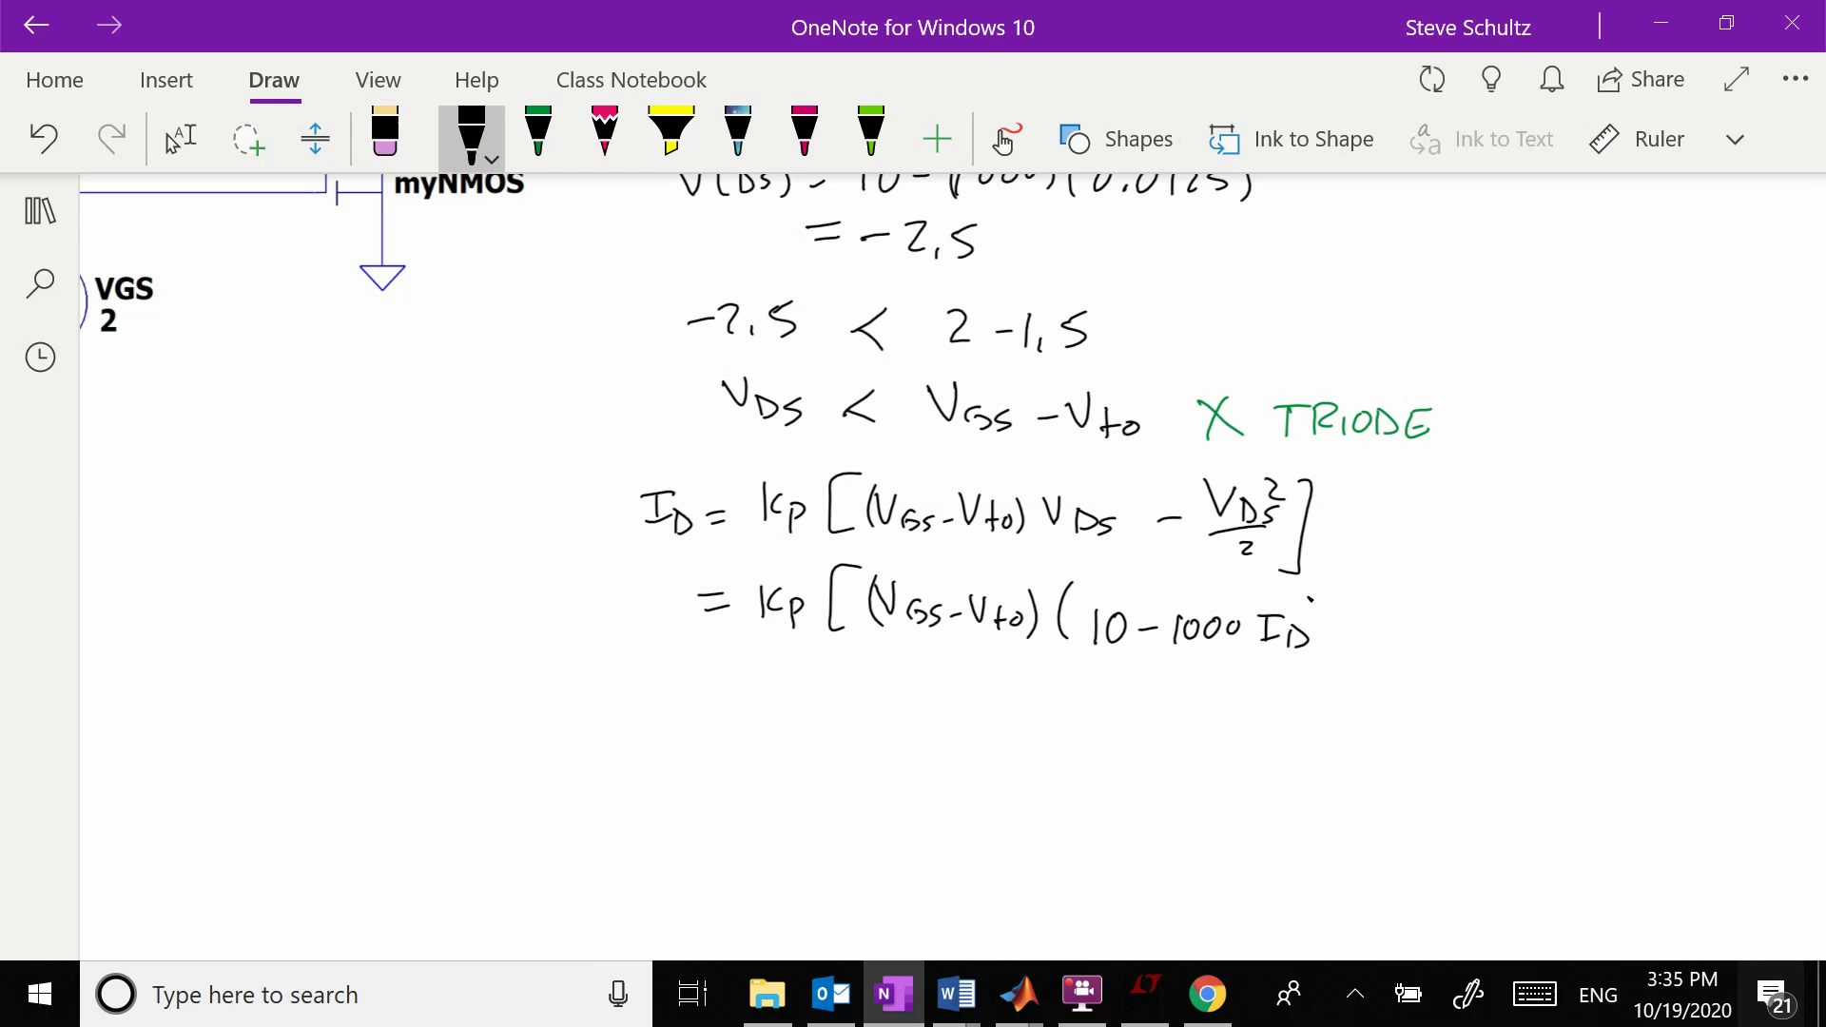
left_click_drag(1311, 599, 1321, 658)
left_click_drag(1363, 635, 1382, 632)
left_click_drag(1505, 606, 1503, 636)
left_click_drag(1522, 609, 1629, 649)
left_click_drag(1436, 593, 1431, 631)
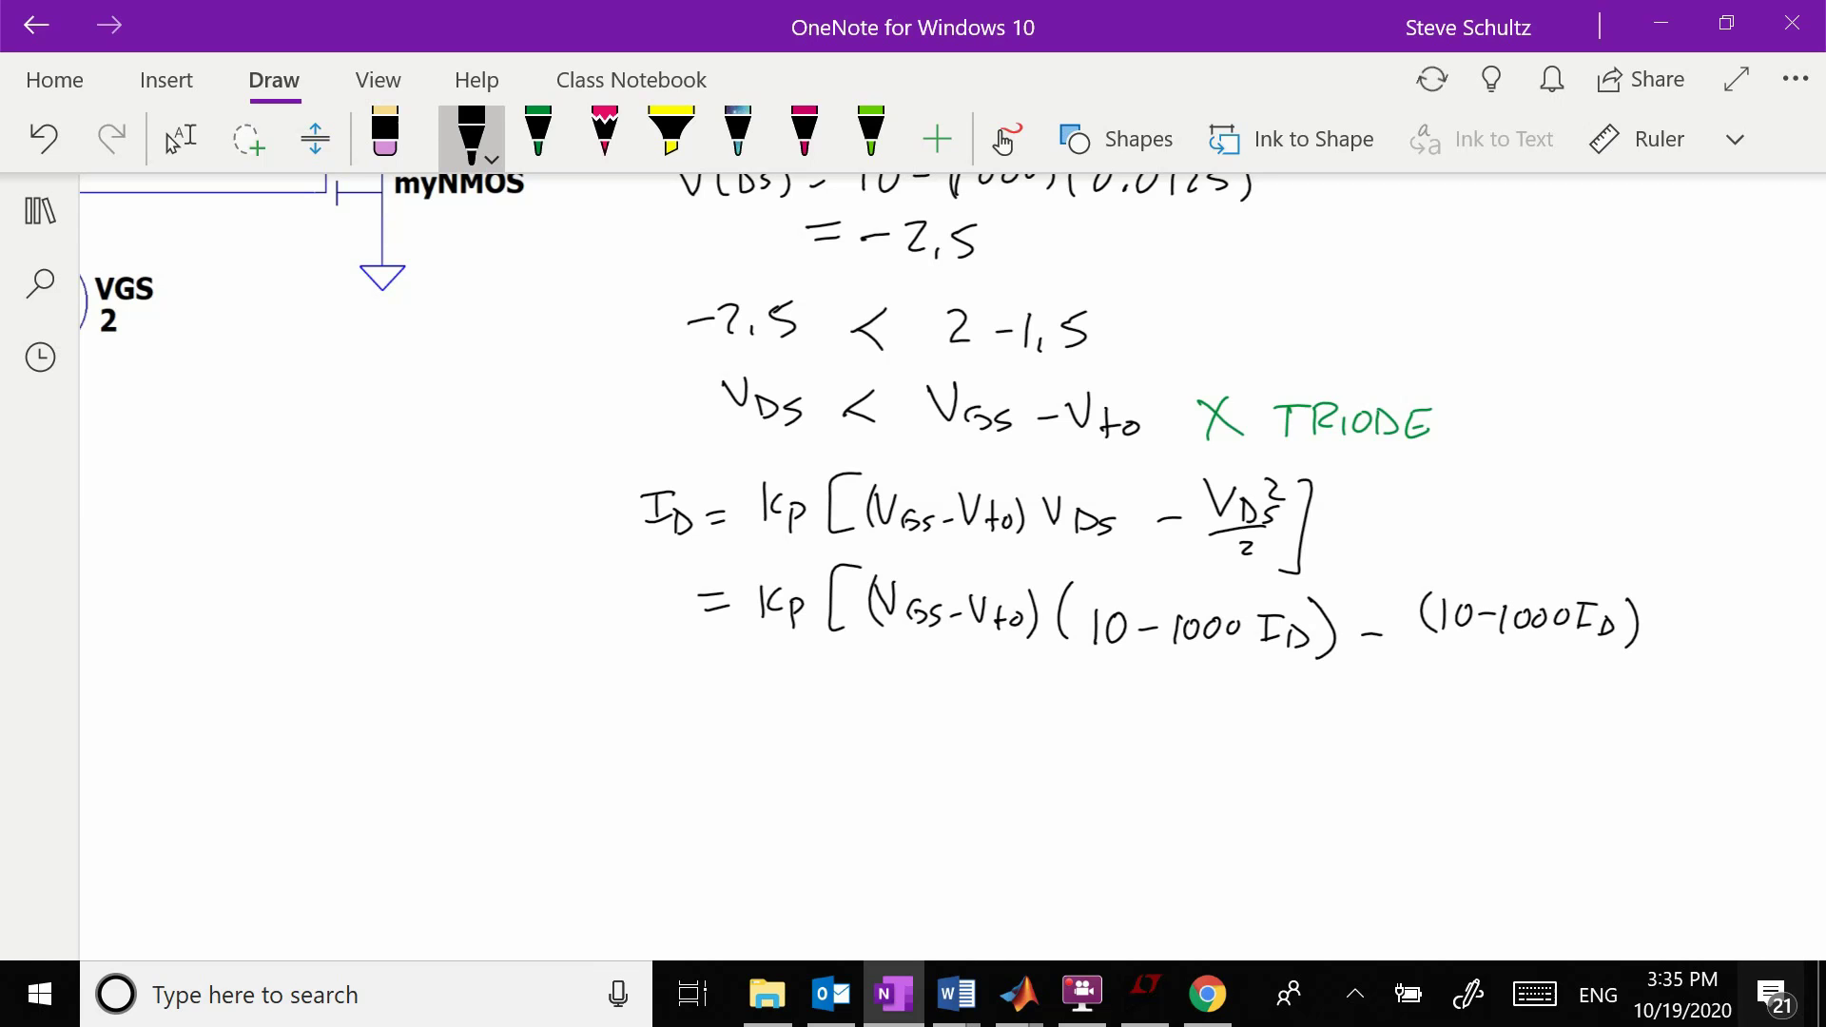
left_click_drag(1645, 590, 1658, 599)
mouse_move(1469, 658)
left_mouse_down()
mouse_move(1605, 649)
mouse_move(1580, 681)
left_mouse_up()
left_click_drag(1684, 584, 1647, 690)
Begin a new 'ID =' line below the substituted equation.
scroll(951, 566, "down", 1)
left_click(173, 141)
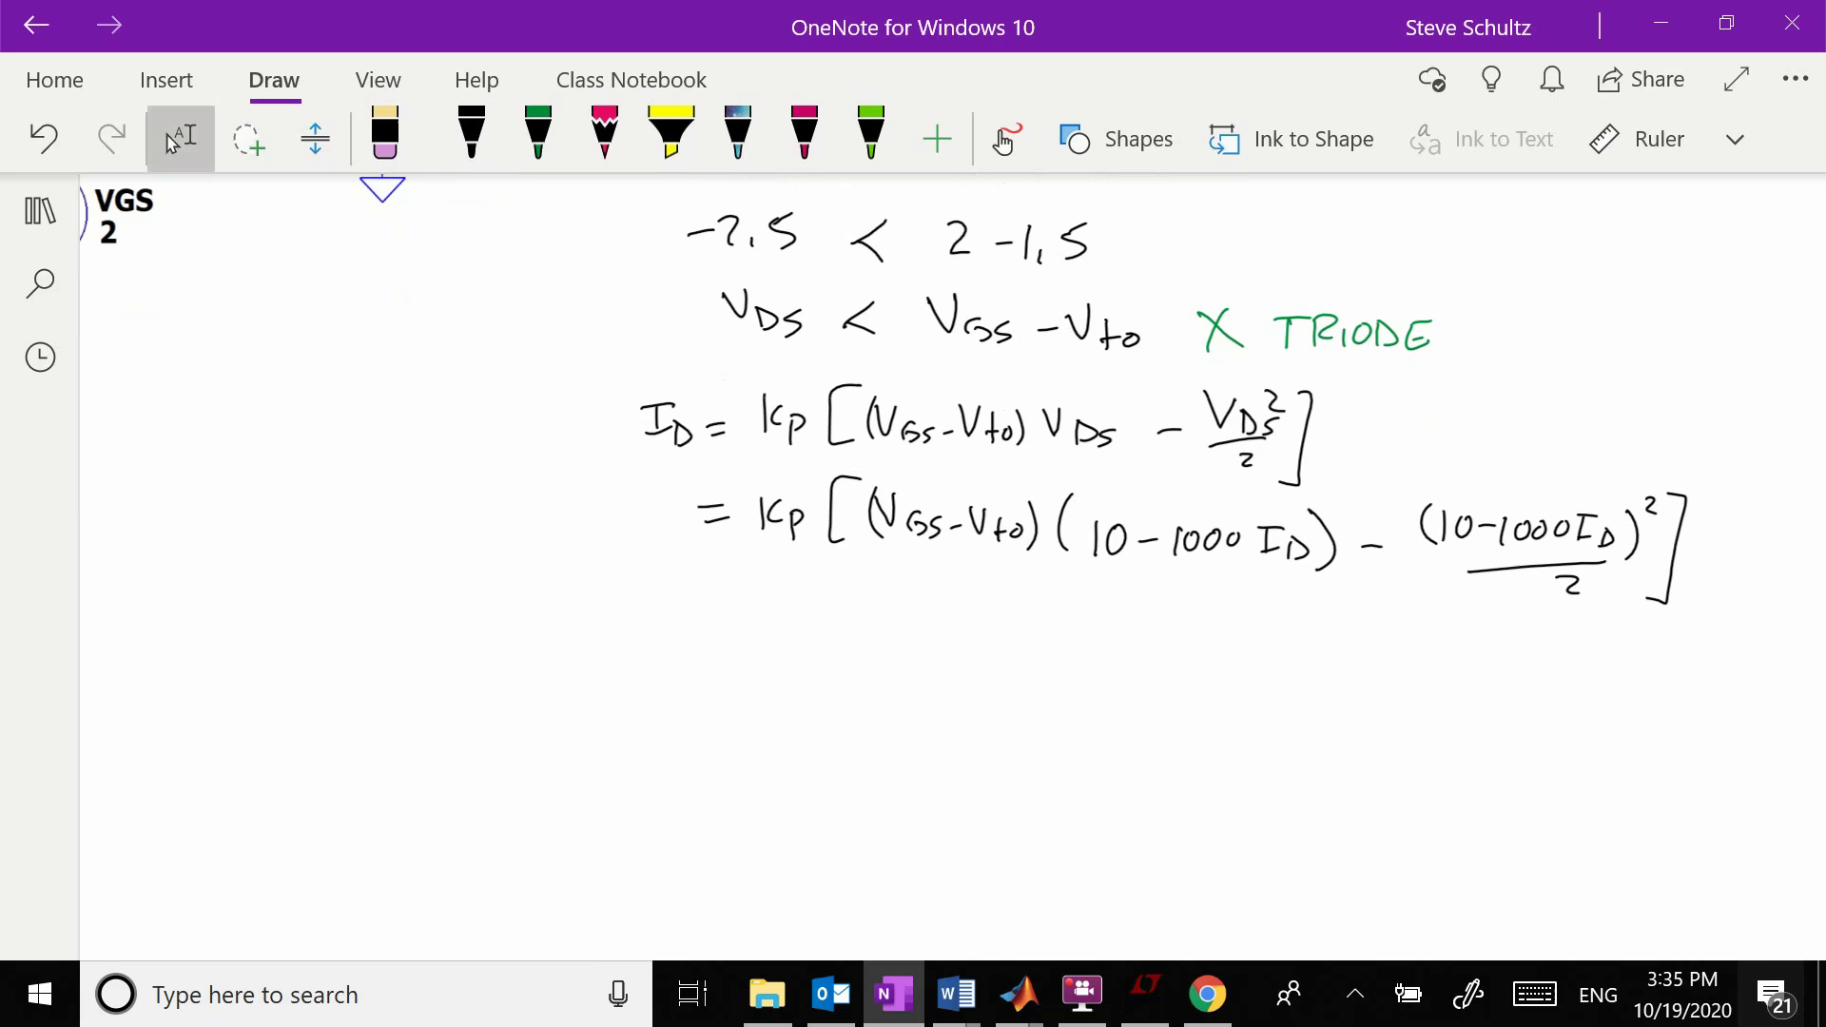
left_click(471, 138)
mouse_move(648, 602)
left_mouse_down()
mouse_move(649, 630)
mouse_move(666, 599)
mouse_move(670, 649)
left_mouse_up()
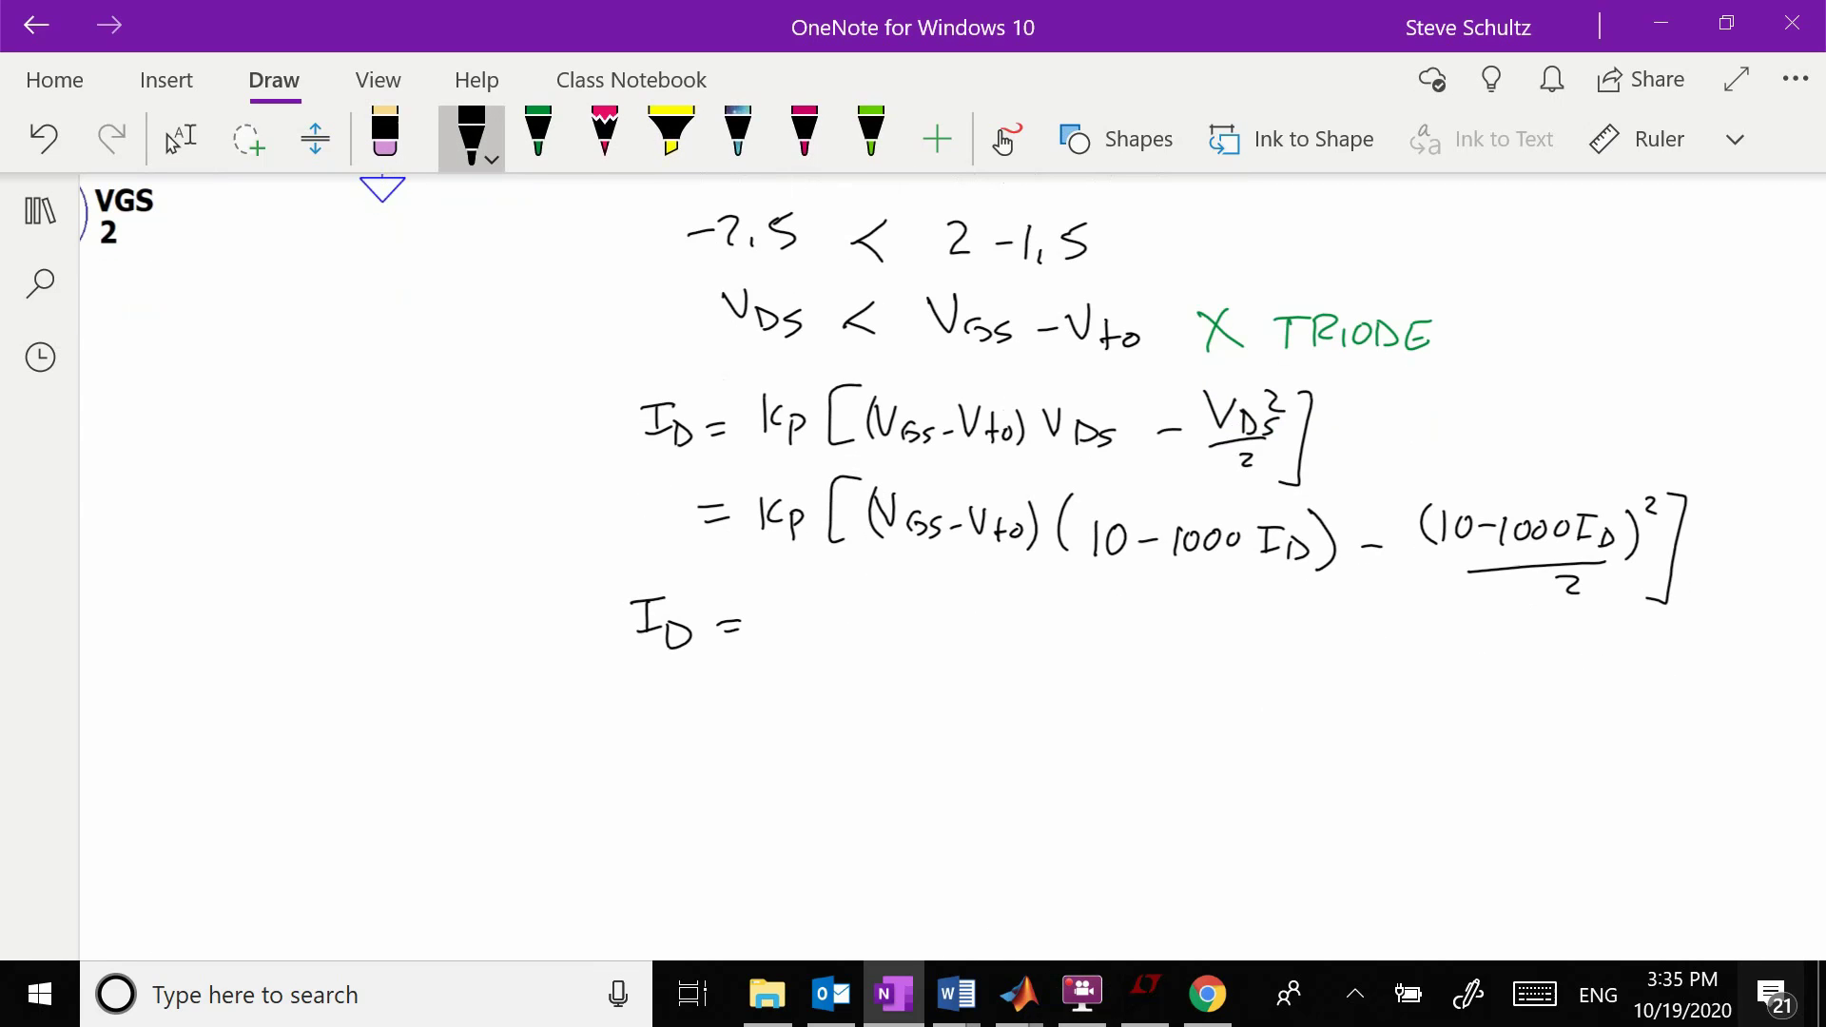
left_click_drag(788, 612, 786, 615)
scroll(951, 571, "up", 5)
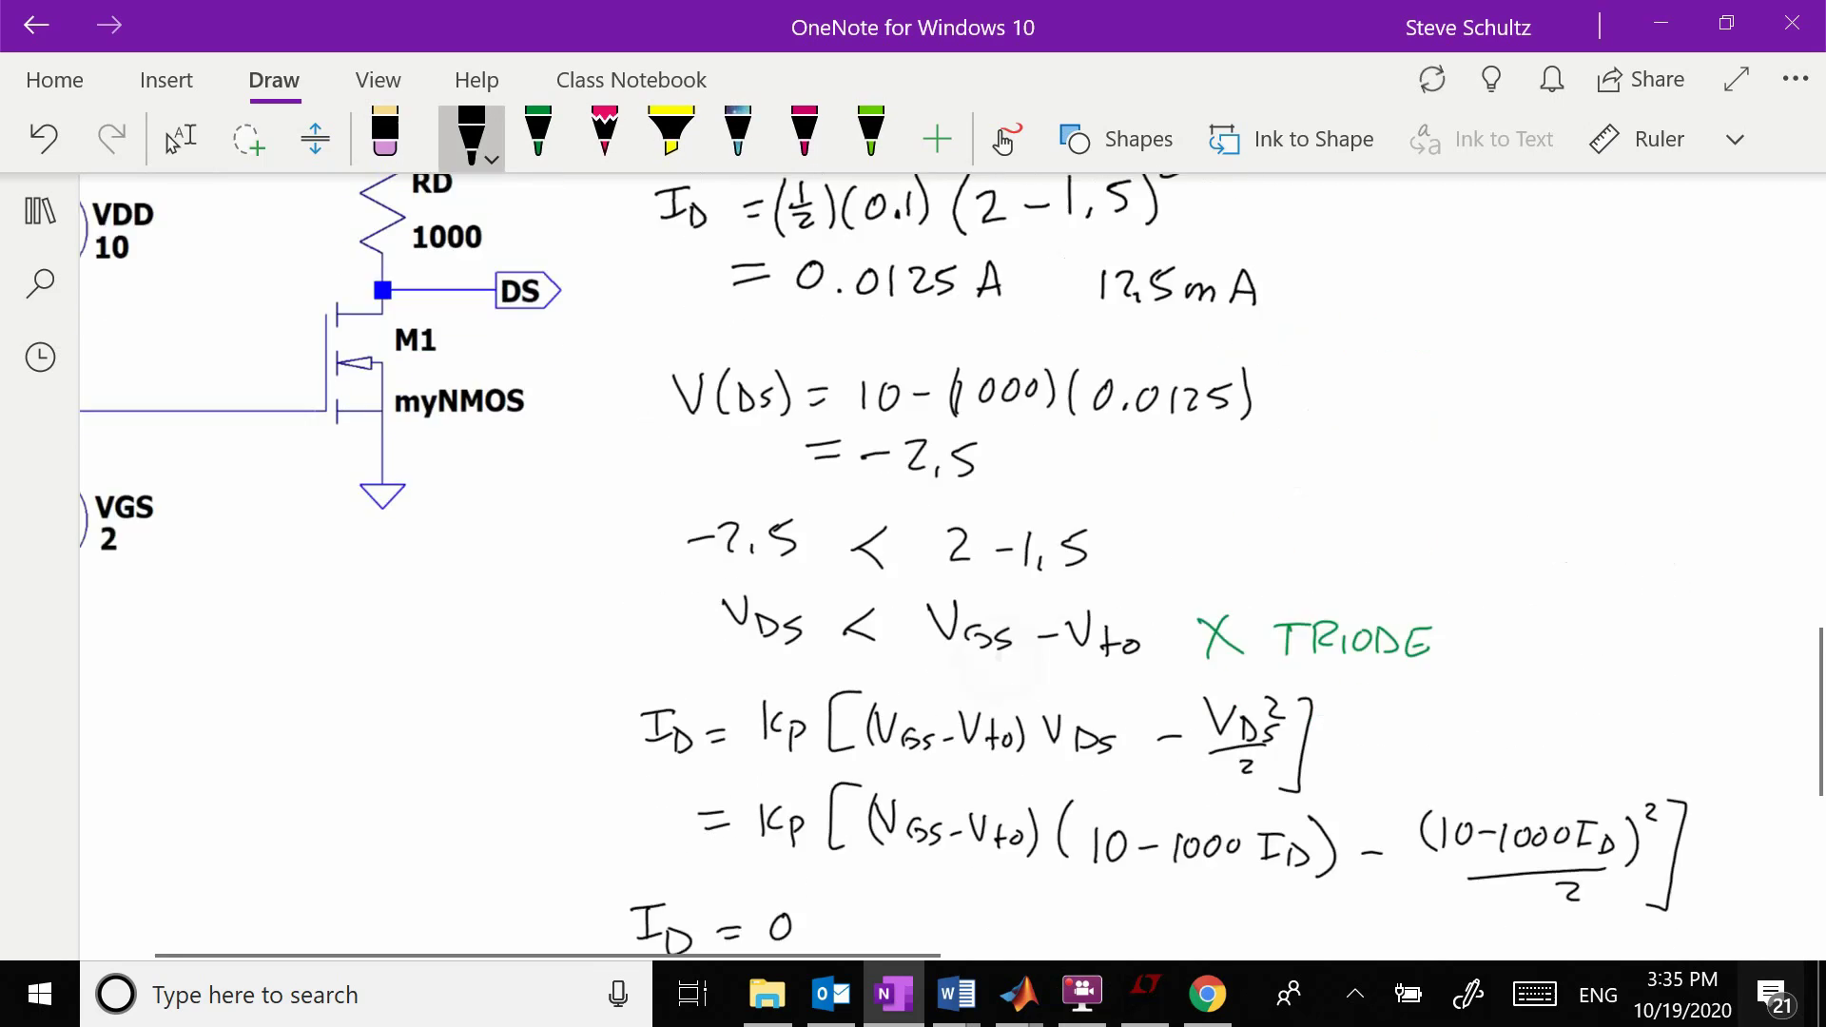
left_click(181, 139)
scroll(951, 570, "up", 4)
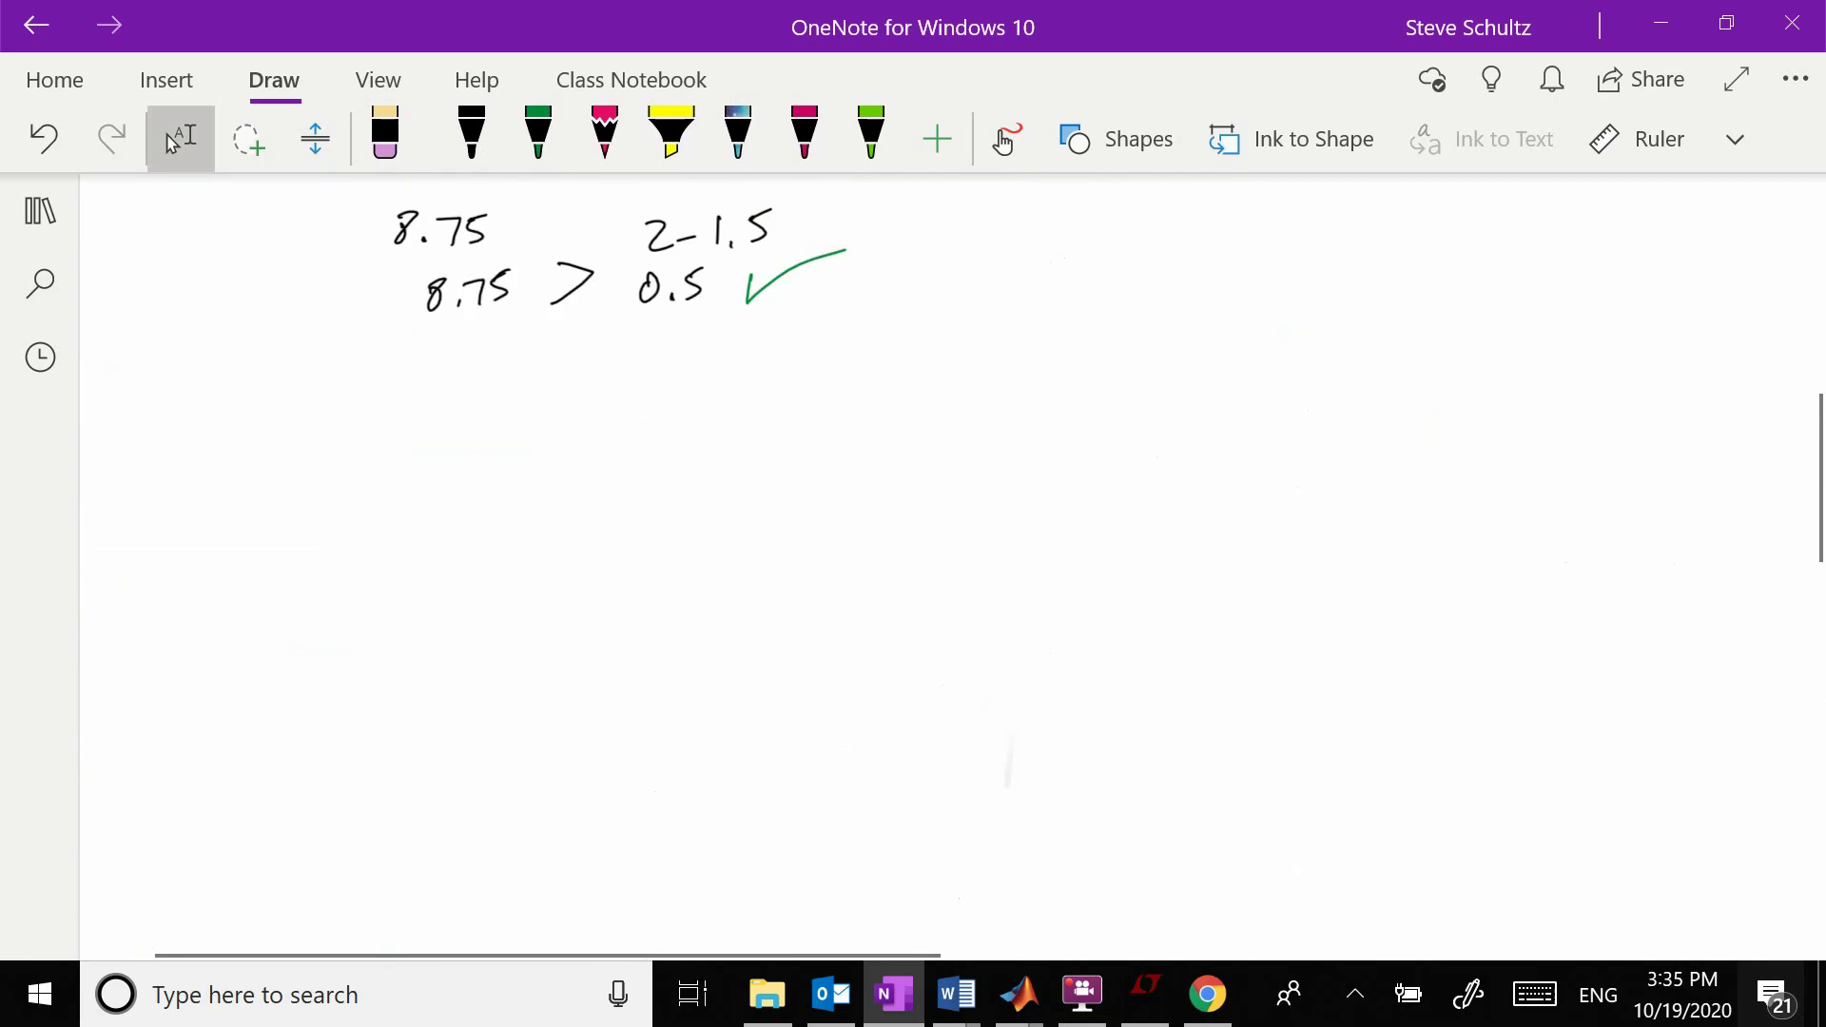
scroll(951, 570, "up", 2)
scroll(951, 571, "up", 8)
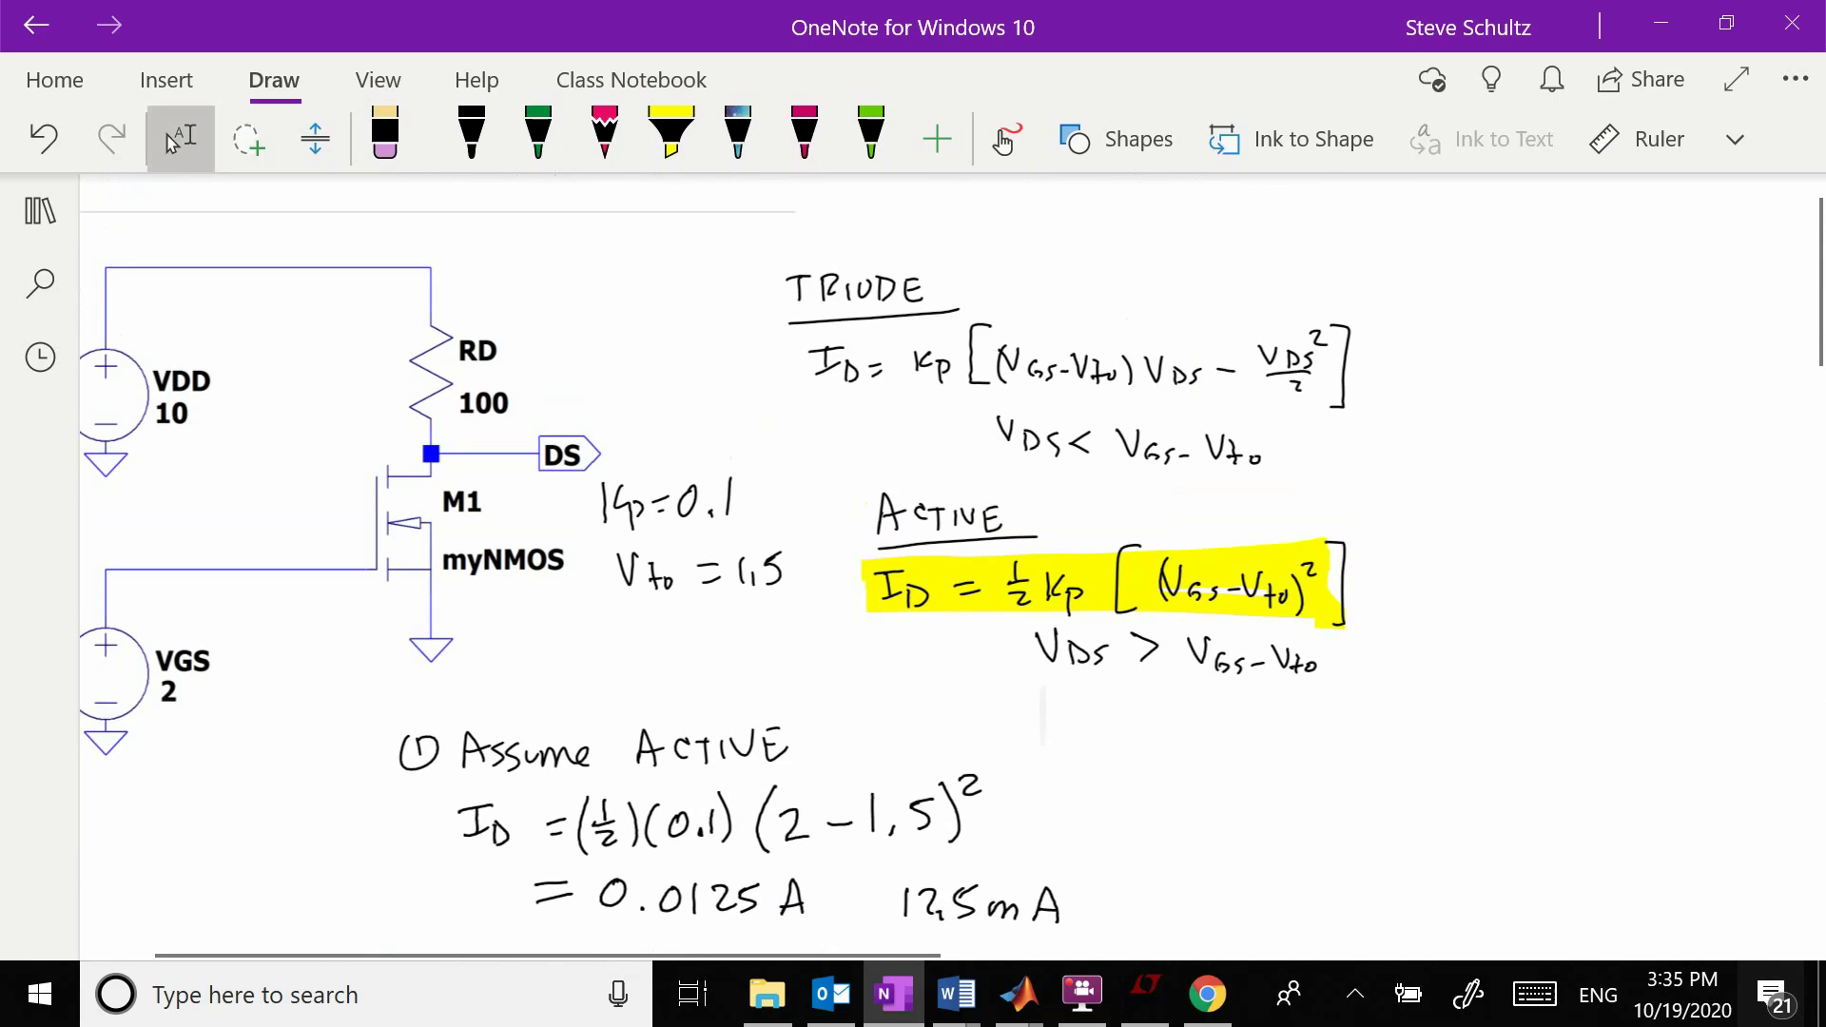
scroll(951, 571, "down", 4)
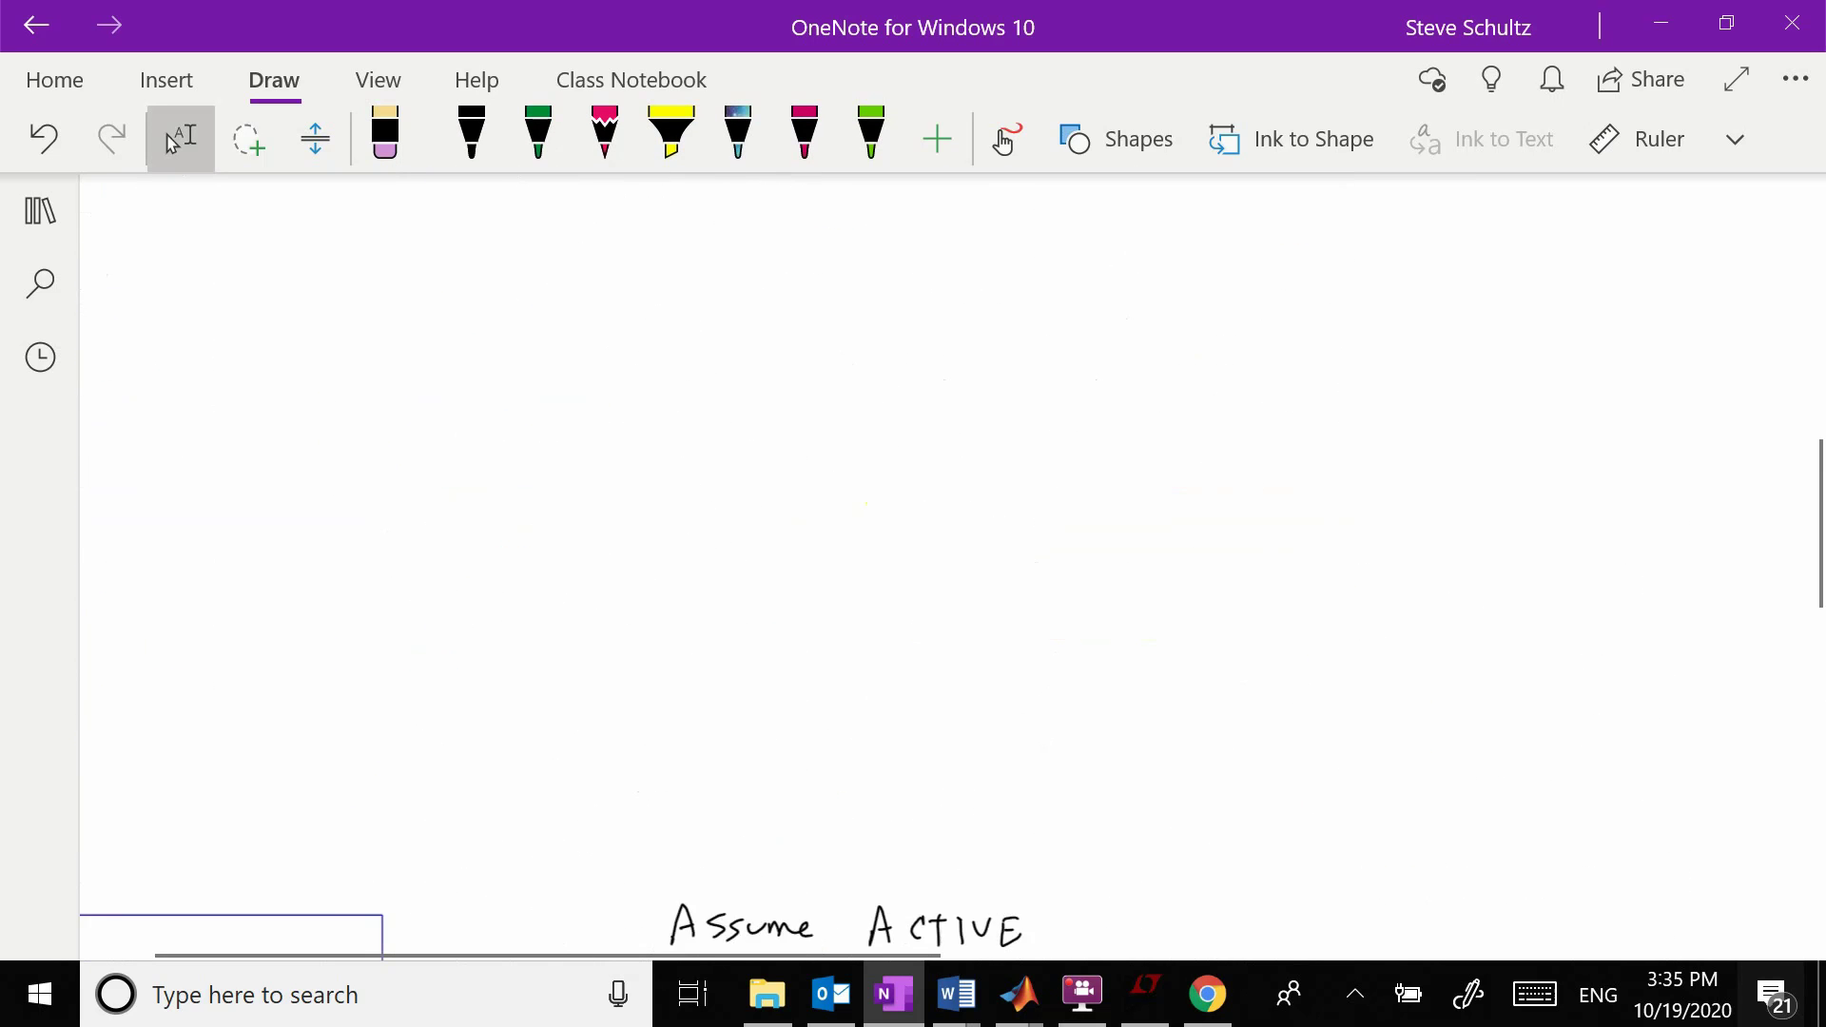
scroll(951, 570, "down", 15)
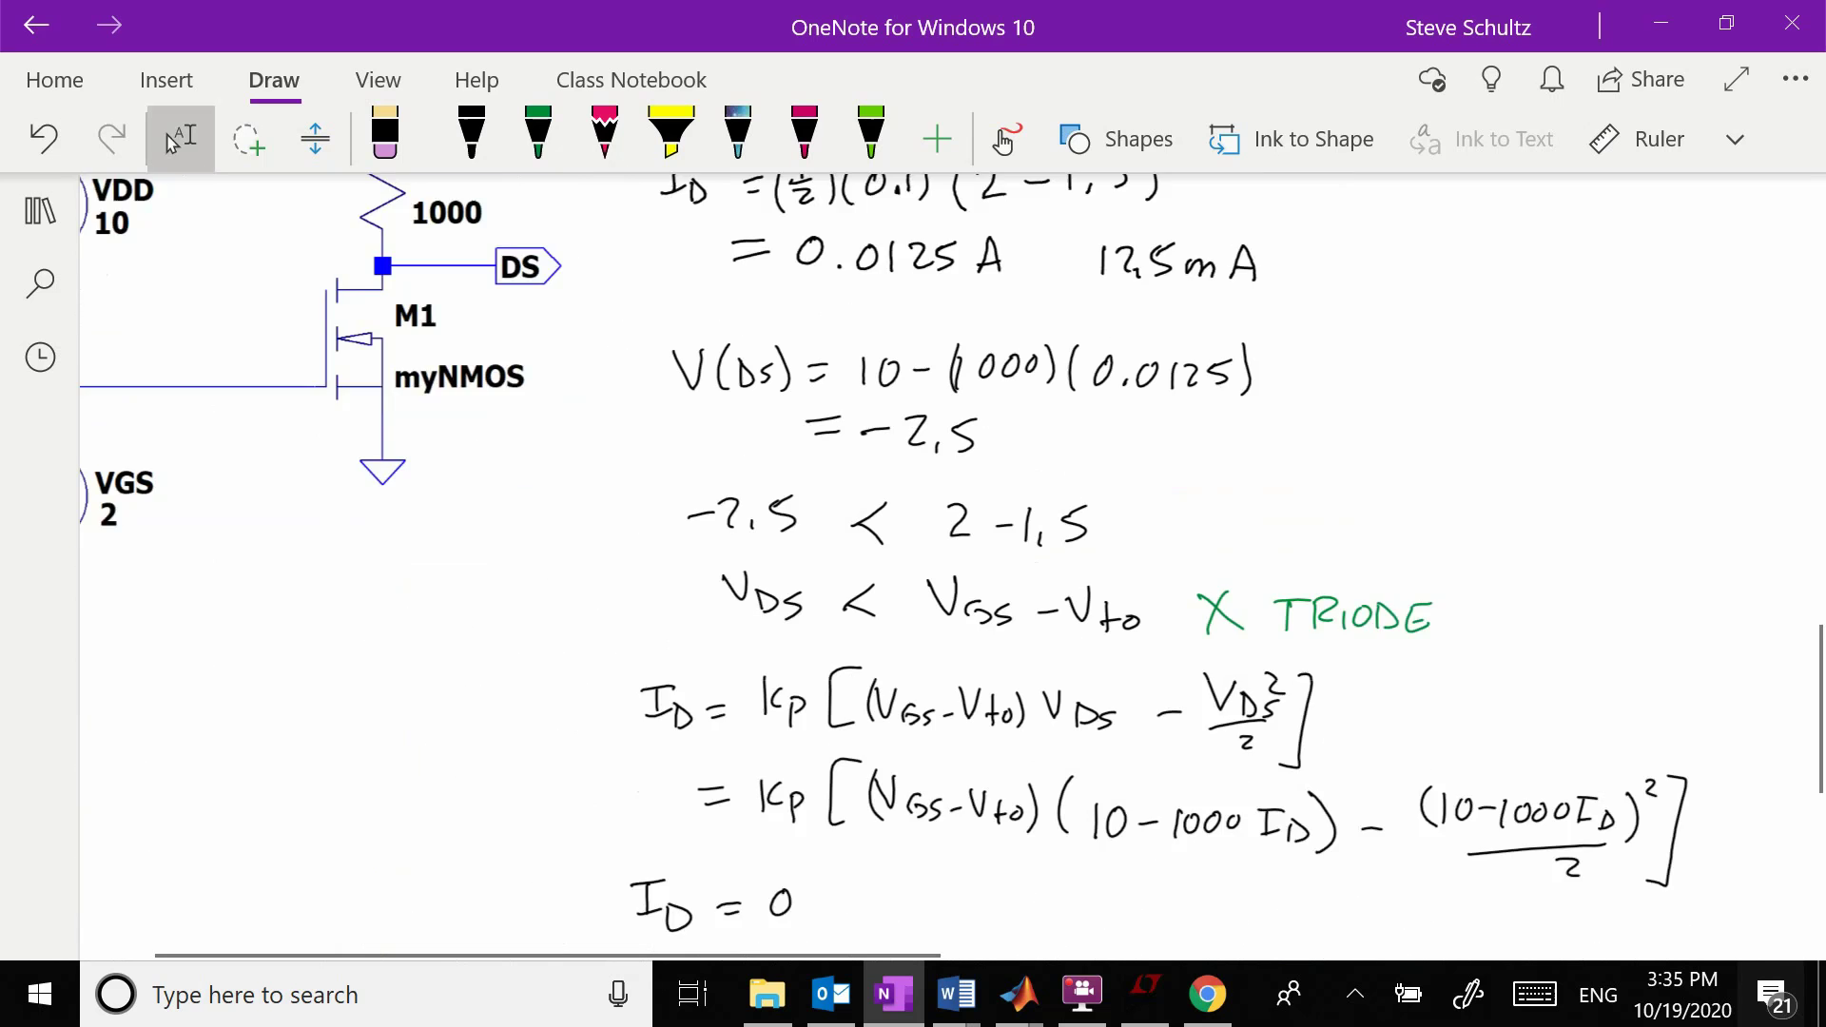
Handwrite ID = (0.1)[(2-1.5)(10-1000ID) as the first part of the numeric equation.
left_click(471, 133)
left_click(805, 738)
mouse_move(816, 711)
left_mouse_down()
mouse_move(838, 746)
mouse_move(770, 700)
mouse_move(763, 751)
left_mouse_up()
mouse_move(894, 692)
left_mouse_down()
mouse_move(870, 721)
mouse_move(893, 763)
mouse_move(927, 749)
left_mouse_up()
mouse_move(1032, 712)
left_mouse_down()
mouse_move(1013, 746)
mouse_move(1045, 761)
left_mouse_up()
left_click_drag(919, 700, 909, 755)
left_click_drag(1077, 709, 1066, 761)
mouse_move(1100, 729)
left_mouse_down()
mouse_move(1096, 758)
mouse_move(1119, 732)
left_mouse_up()
left_click_drag(1142, 745, 1196, 732)
left_click_drag(1219, 730, 1296, 723)
left_click_drag(1264, 756, 1296, 758)
left_click_drag(1320, 715, 1322, 756)
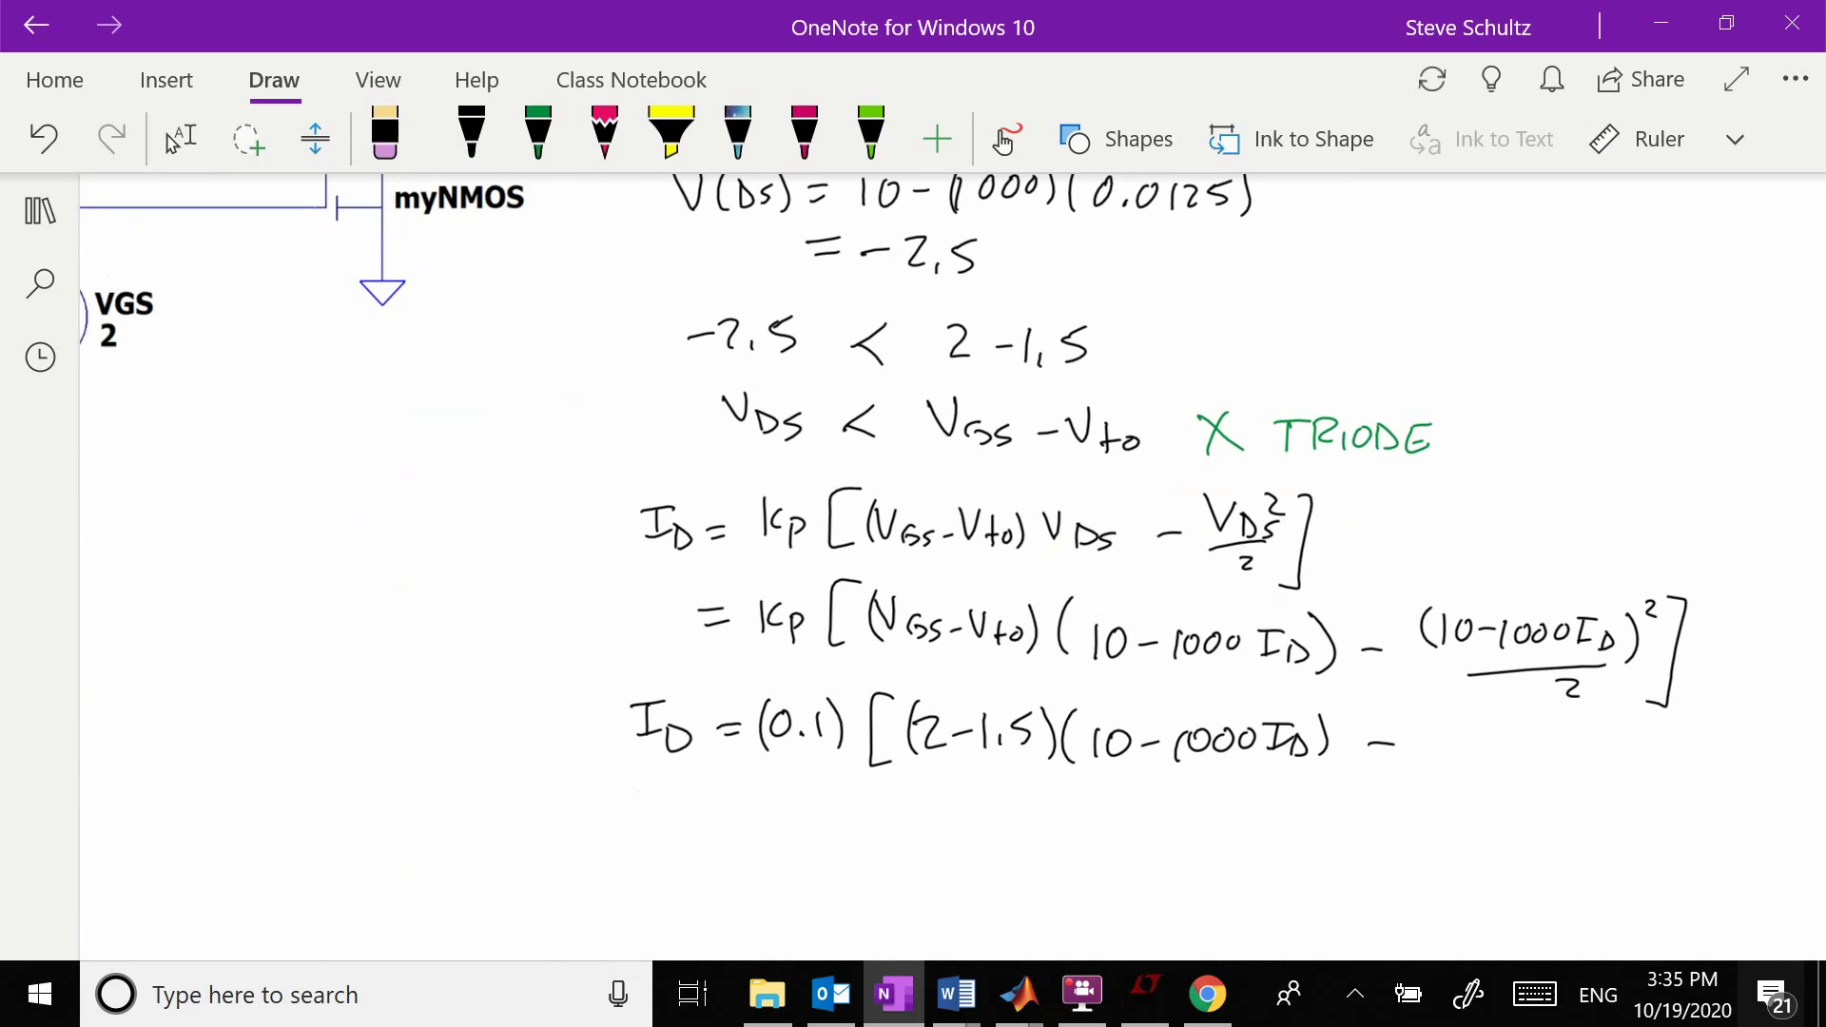
Complete it with the squared term - (10-1000ID)²/2 and the closing bracket.
mouse_move(1430, 731)
left_mouse_down()
mouse_move(1430, 754)
mouse_move(1450, 734)
left_mouse_up()
left_click_drag(1474, 744, 1509, 758)
left_click_drag(1531, 741, 1605, 763)
left_click_drag(1624, 738, 1626, 780)
mouse_move(1424, 723)
left_mouse_down()
mouse_move(1420, 767)
mouse_move(1704, 761)
mouse_move(1672, 818)
left_mouse_up()
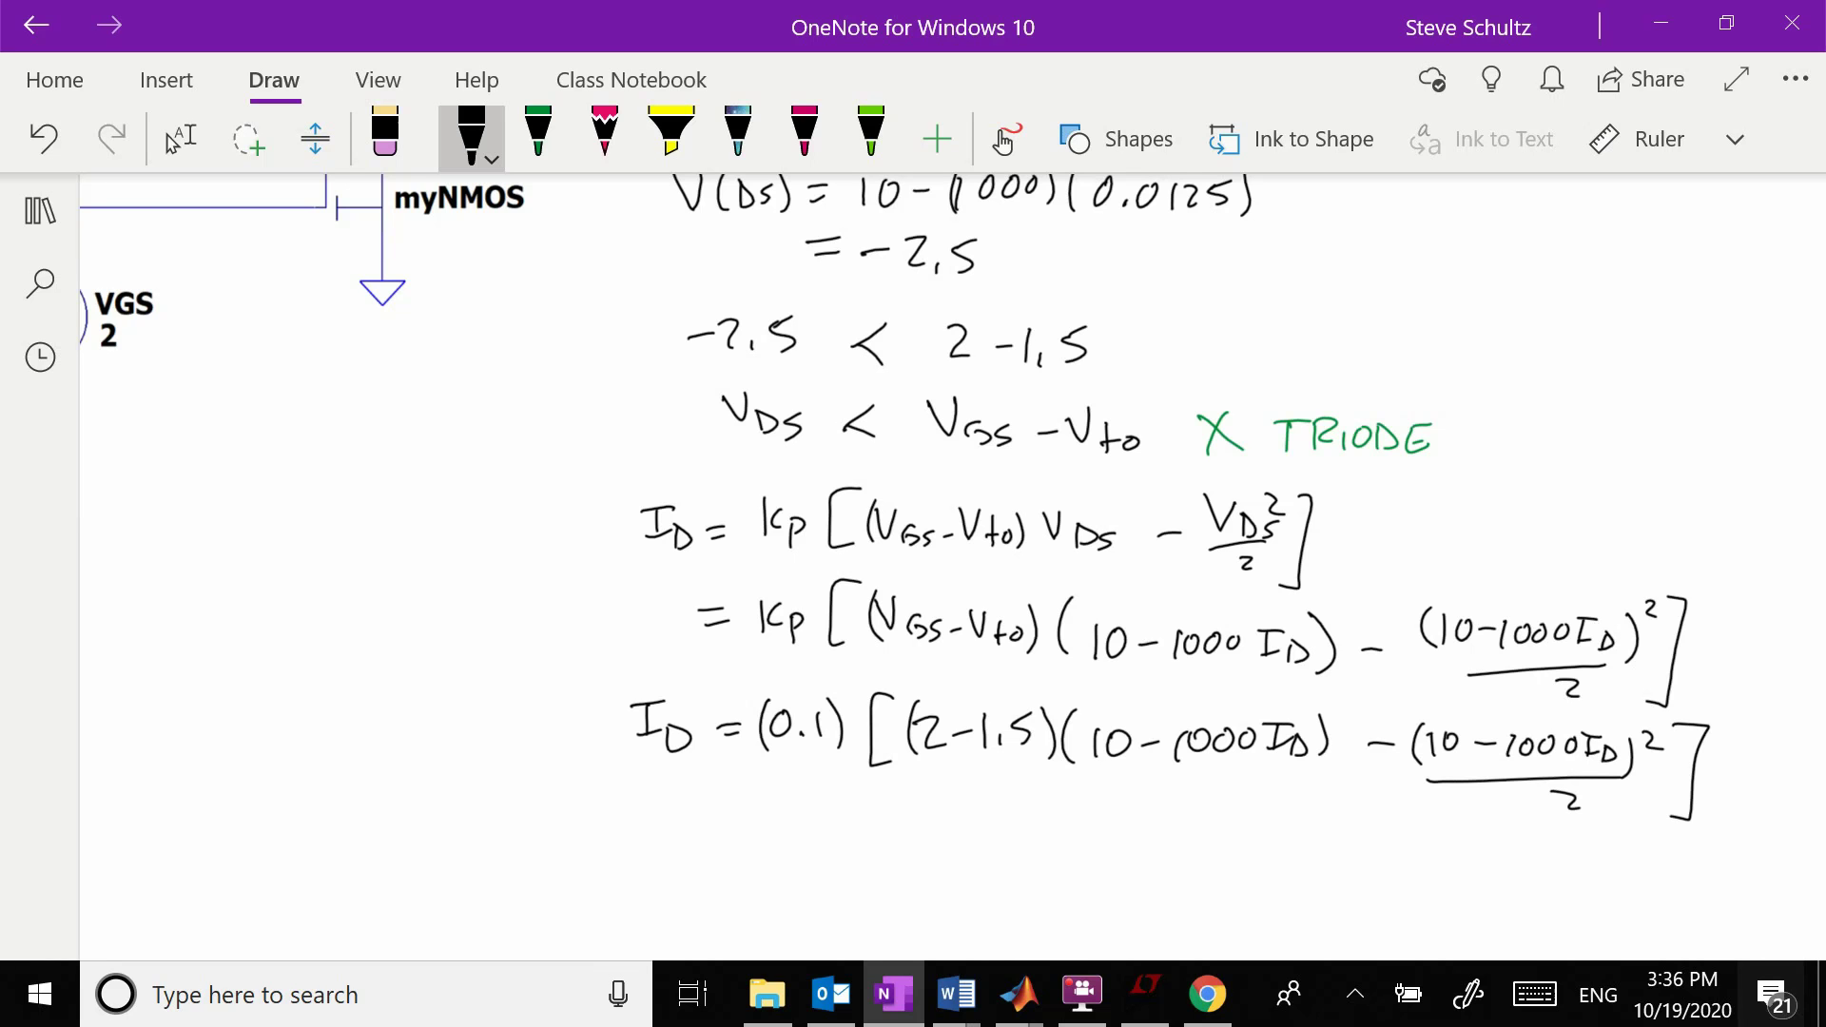
scroll(951, 571, "down", 1)
left_click(172, 143)
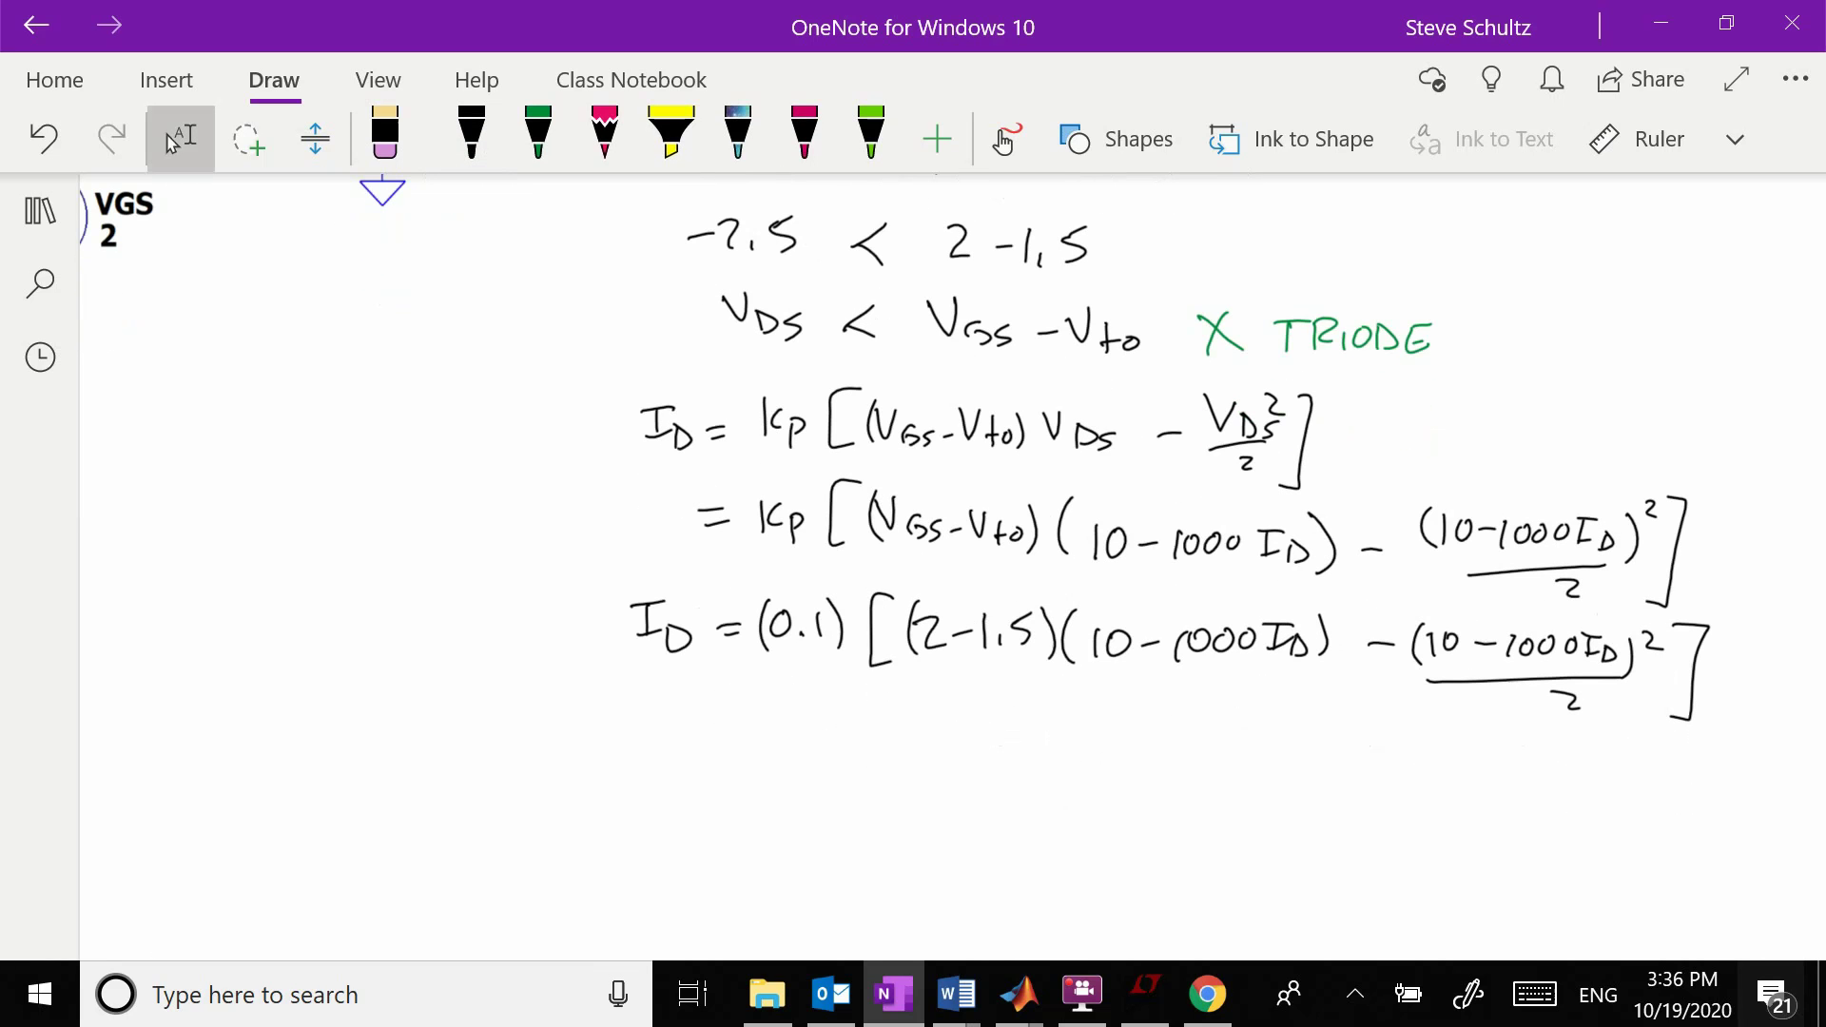
left_click(1184, 1016)
Search Google for Wolfram Alpha and open its home page from the results.
left_click(722, 699)
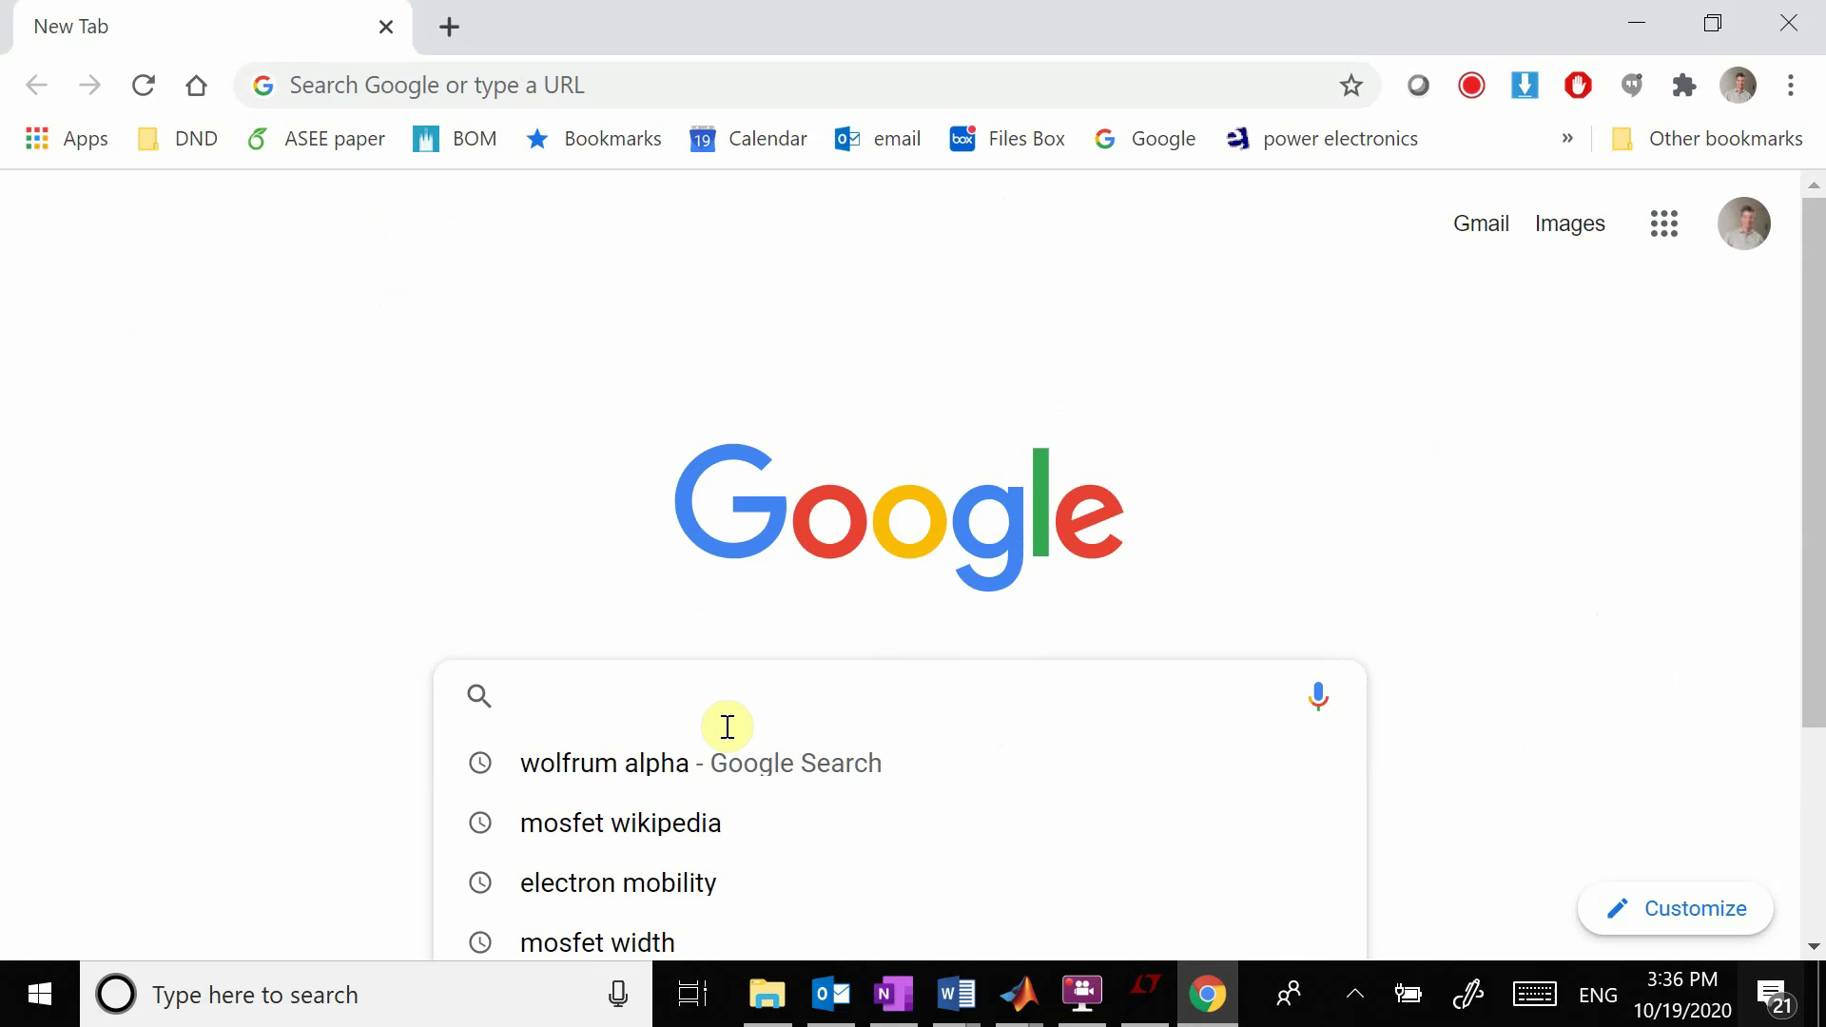
type("w2olfr")
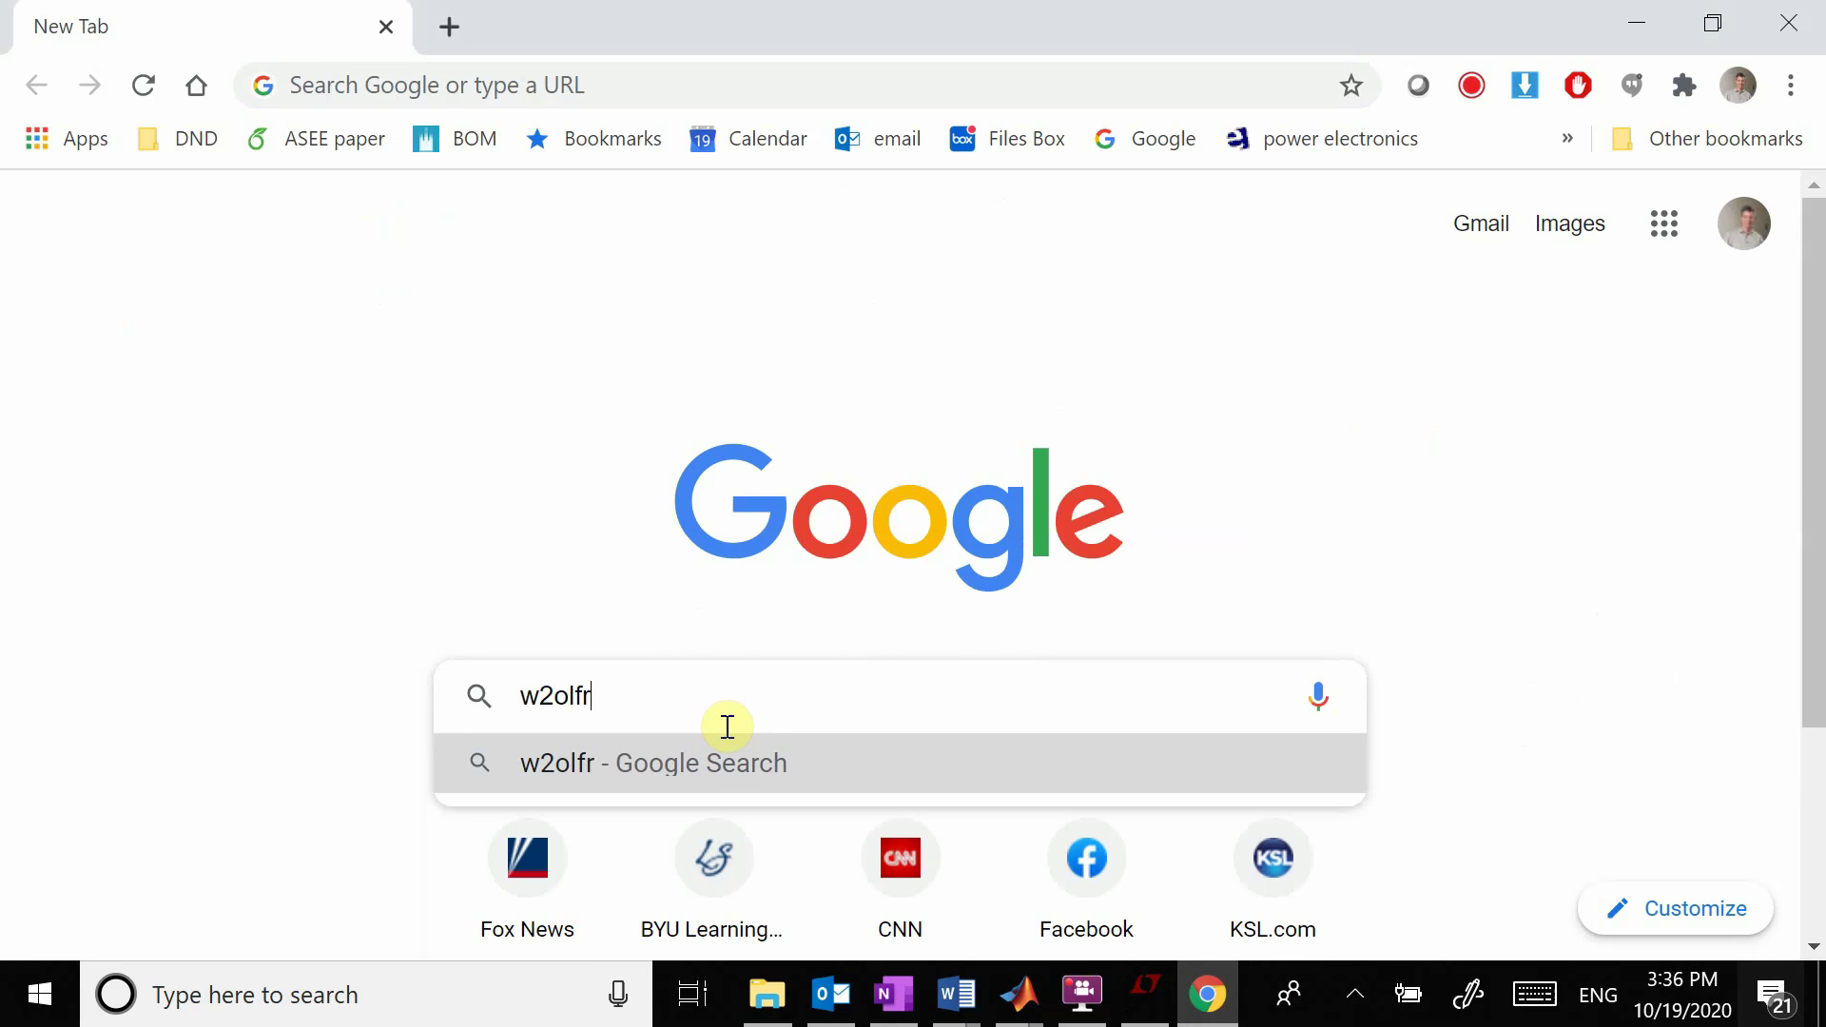
type("um alpha")
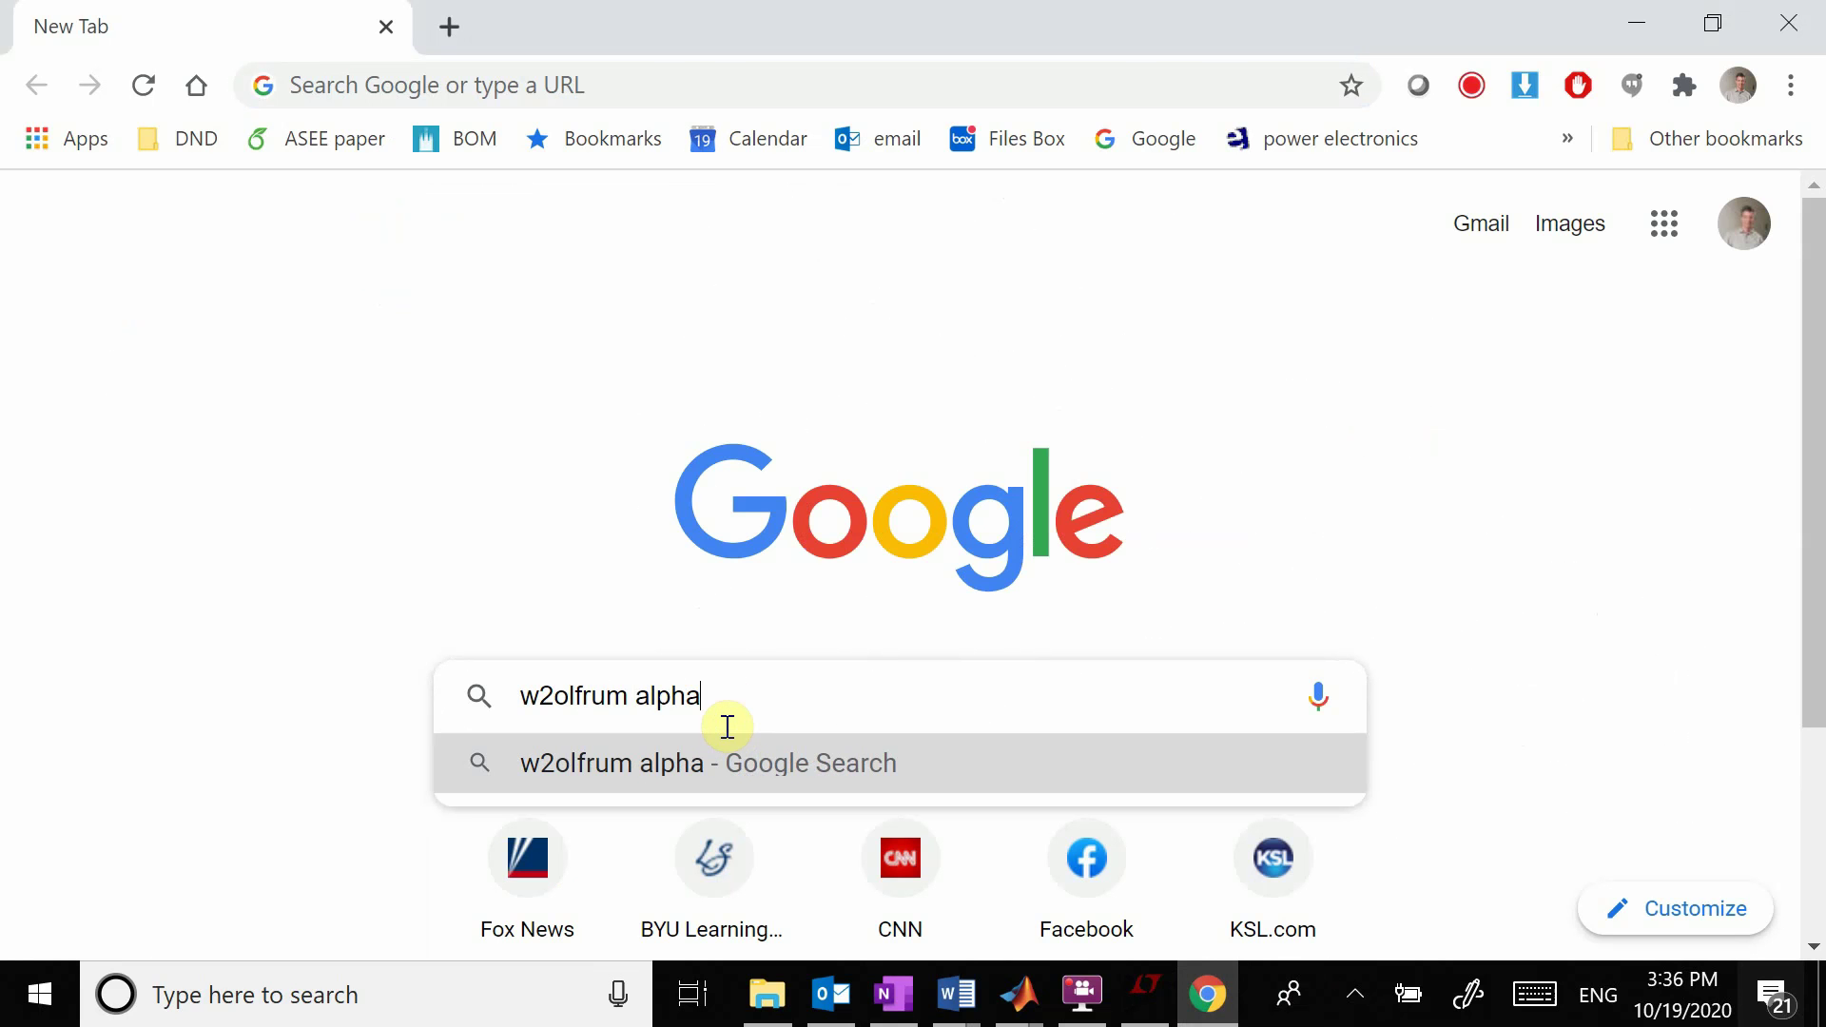
key("Return")
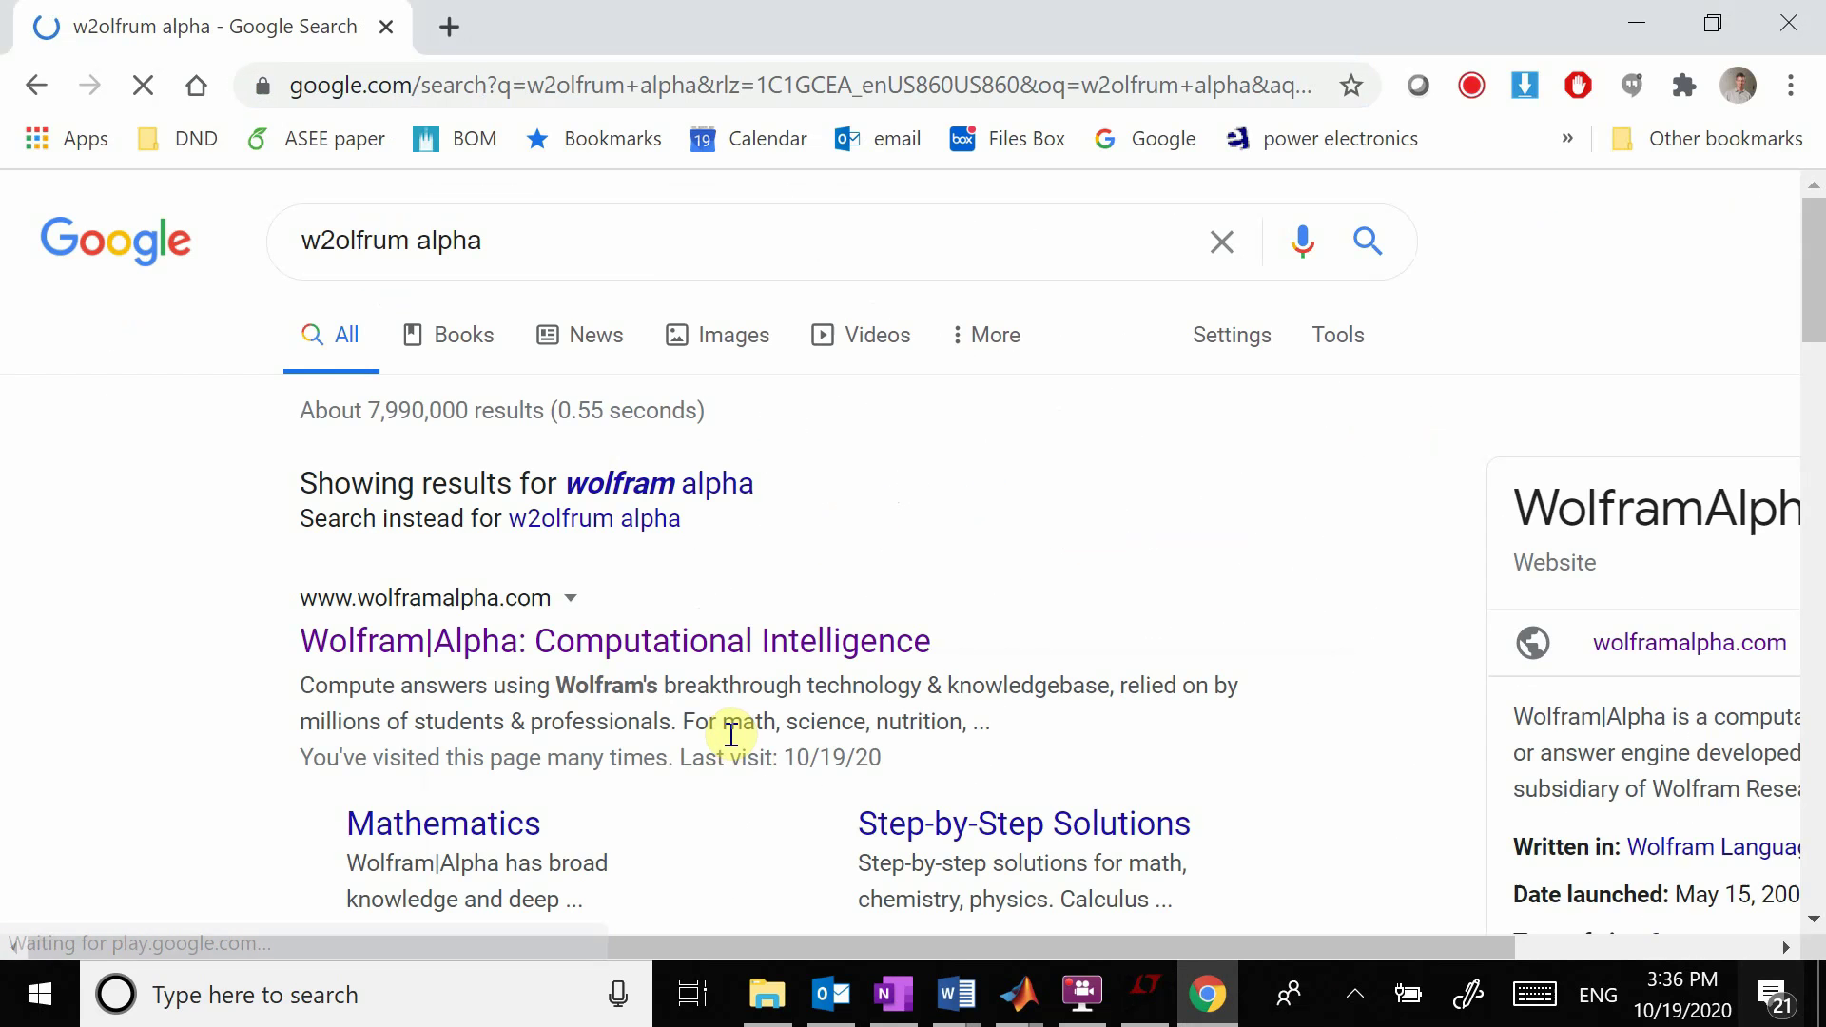
left_click(584, 643)
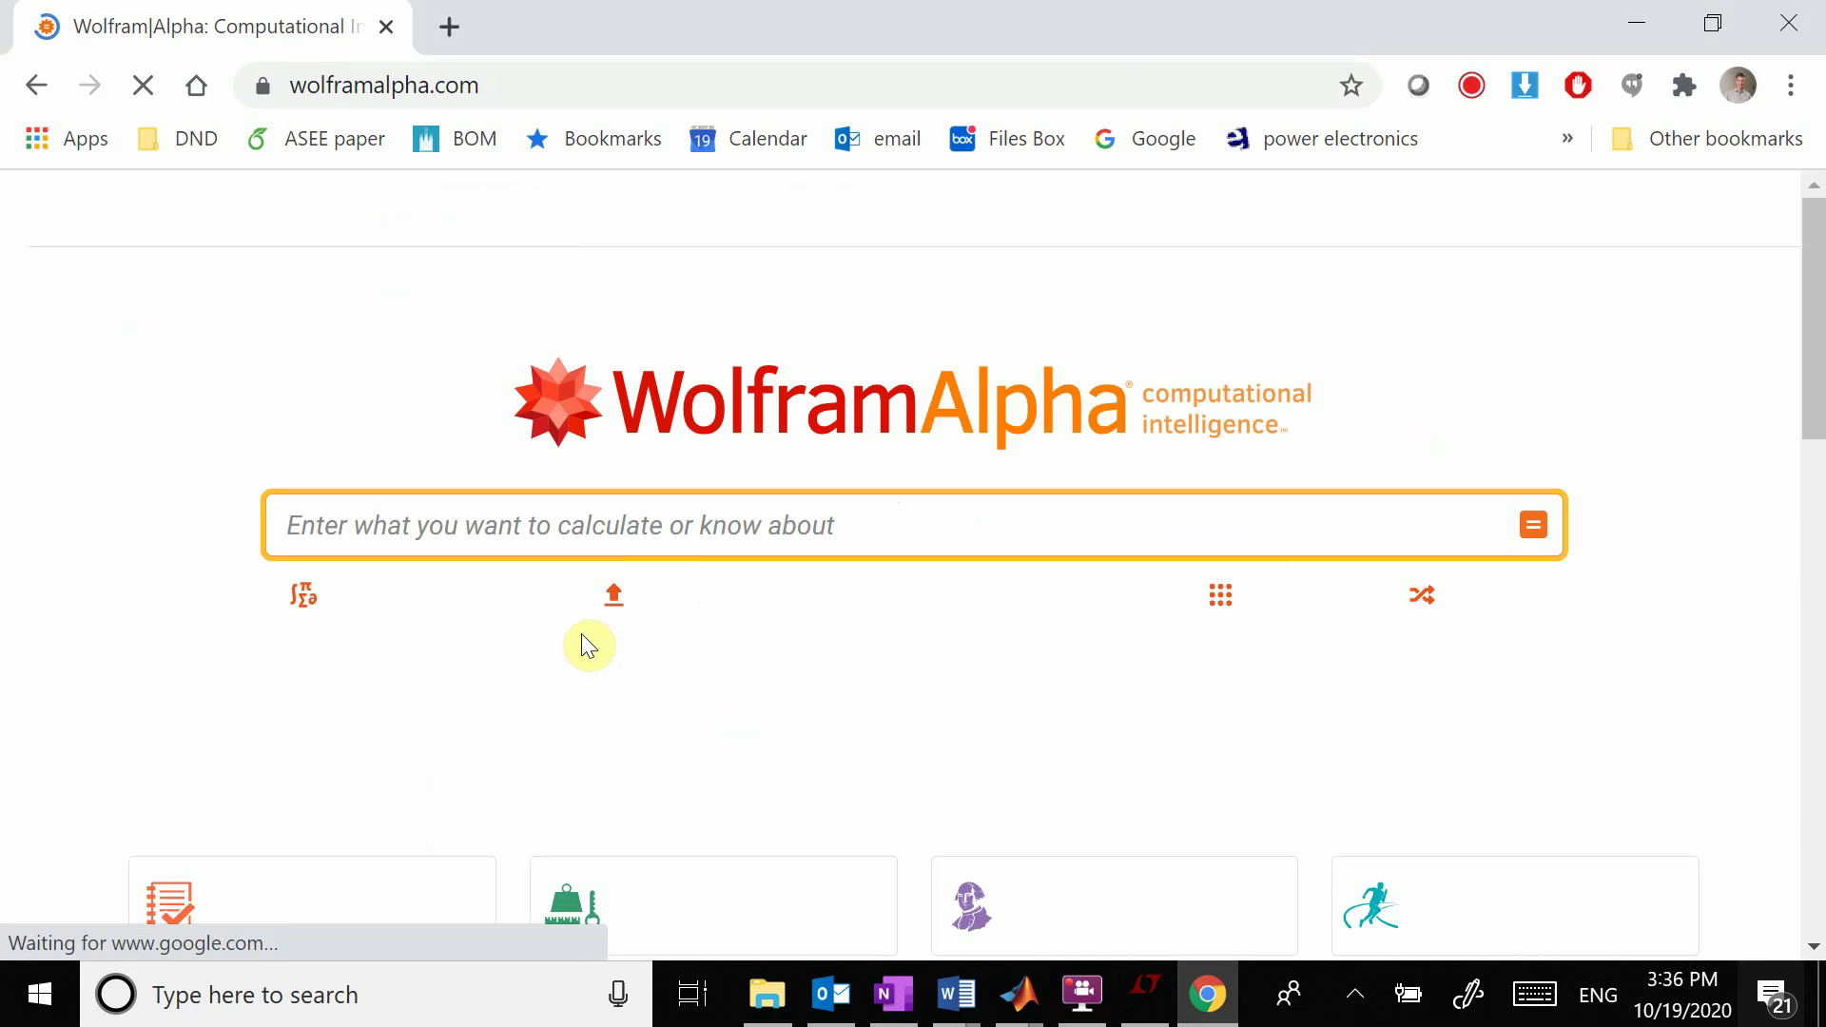
Solve x=.1*((2-1.5)*(10-1000*x)-1/2*(10-1000*x)^2) in Wolfram Alpha, correcting a typo.
left_click(743, 517)
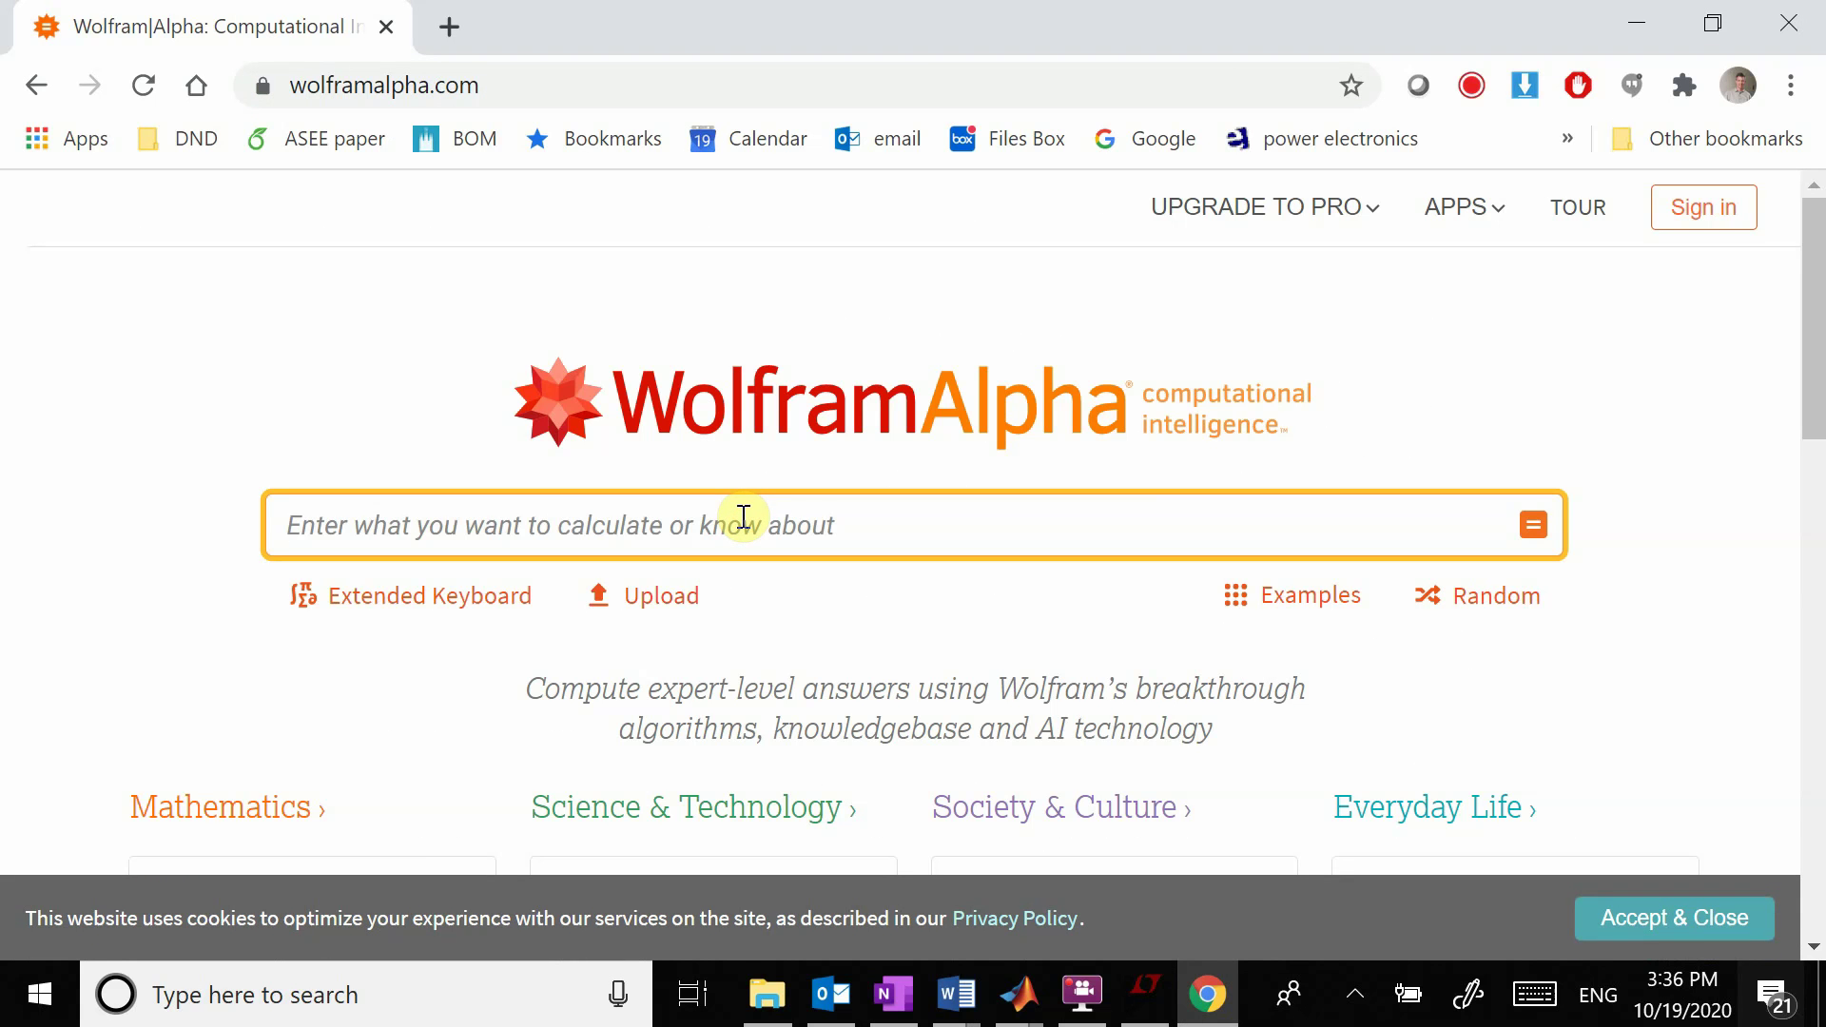
type("x")
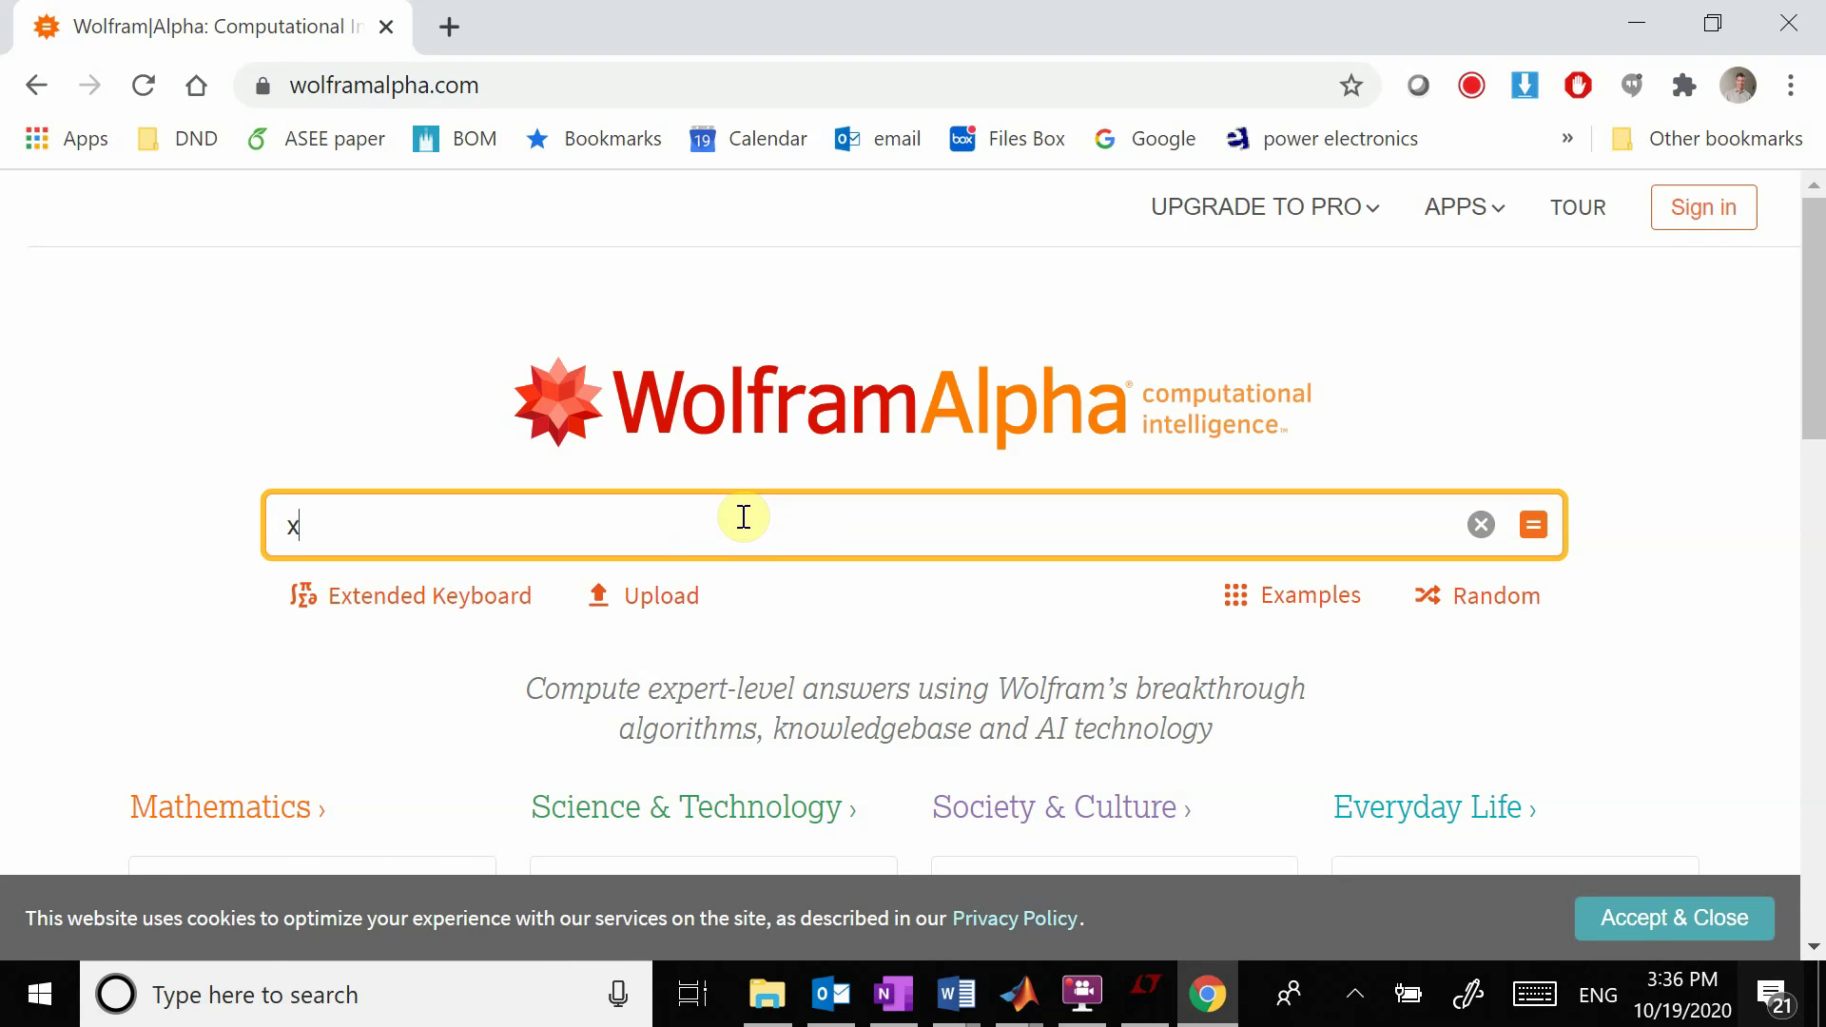
type("=")
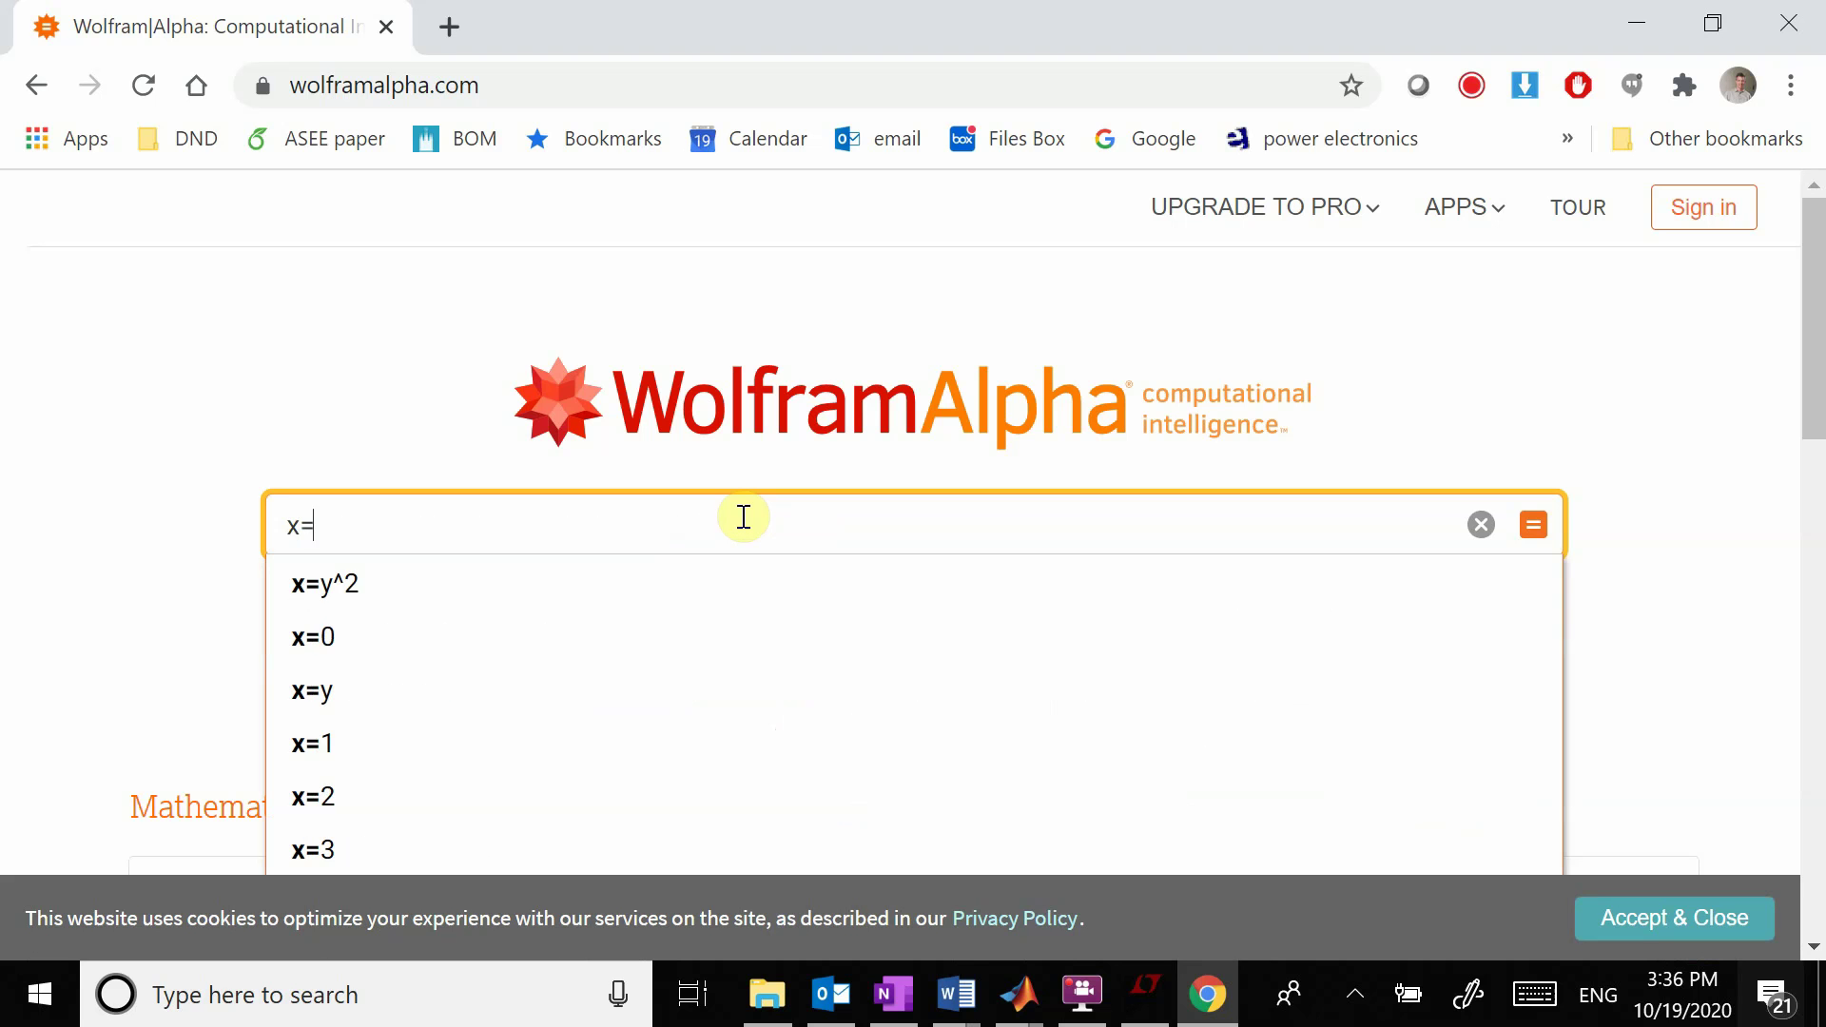
type(".1*(")
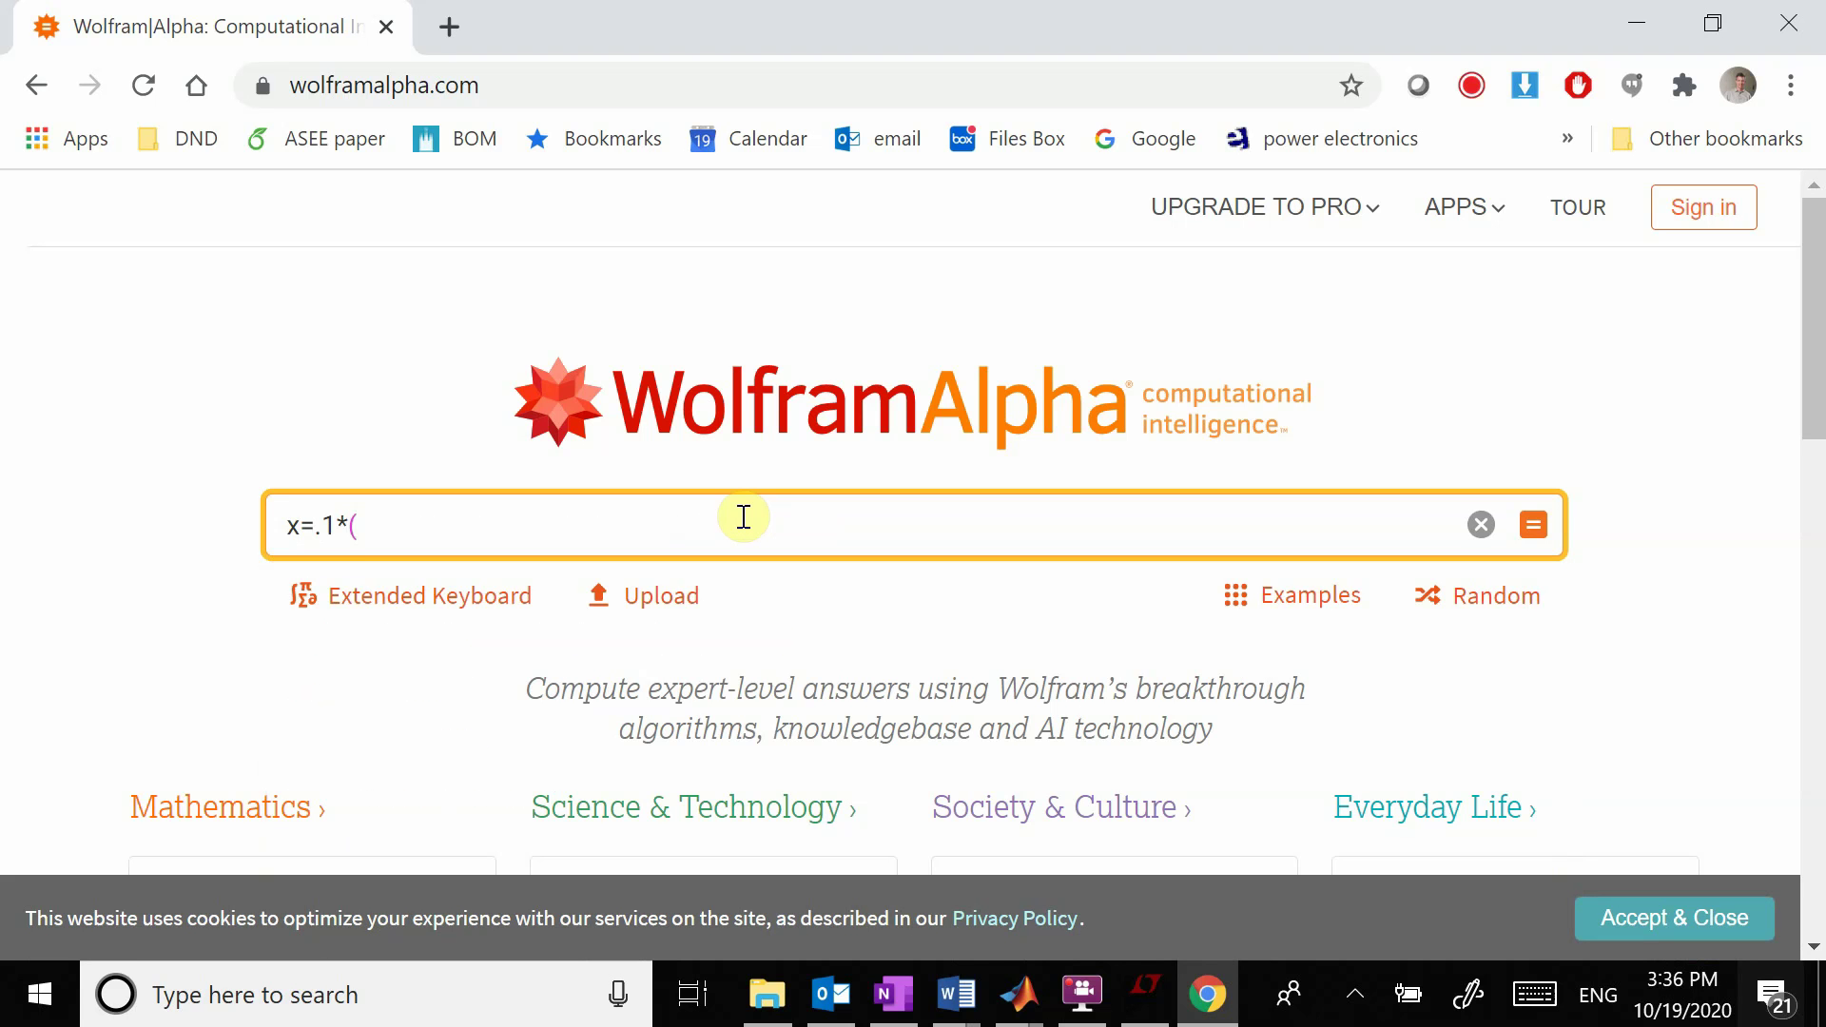
type(".5")
key("BackSpace")
key("BackSpace")
key("BackSpace")
type("(2-1.5)*(10-1000*")
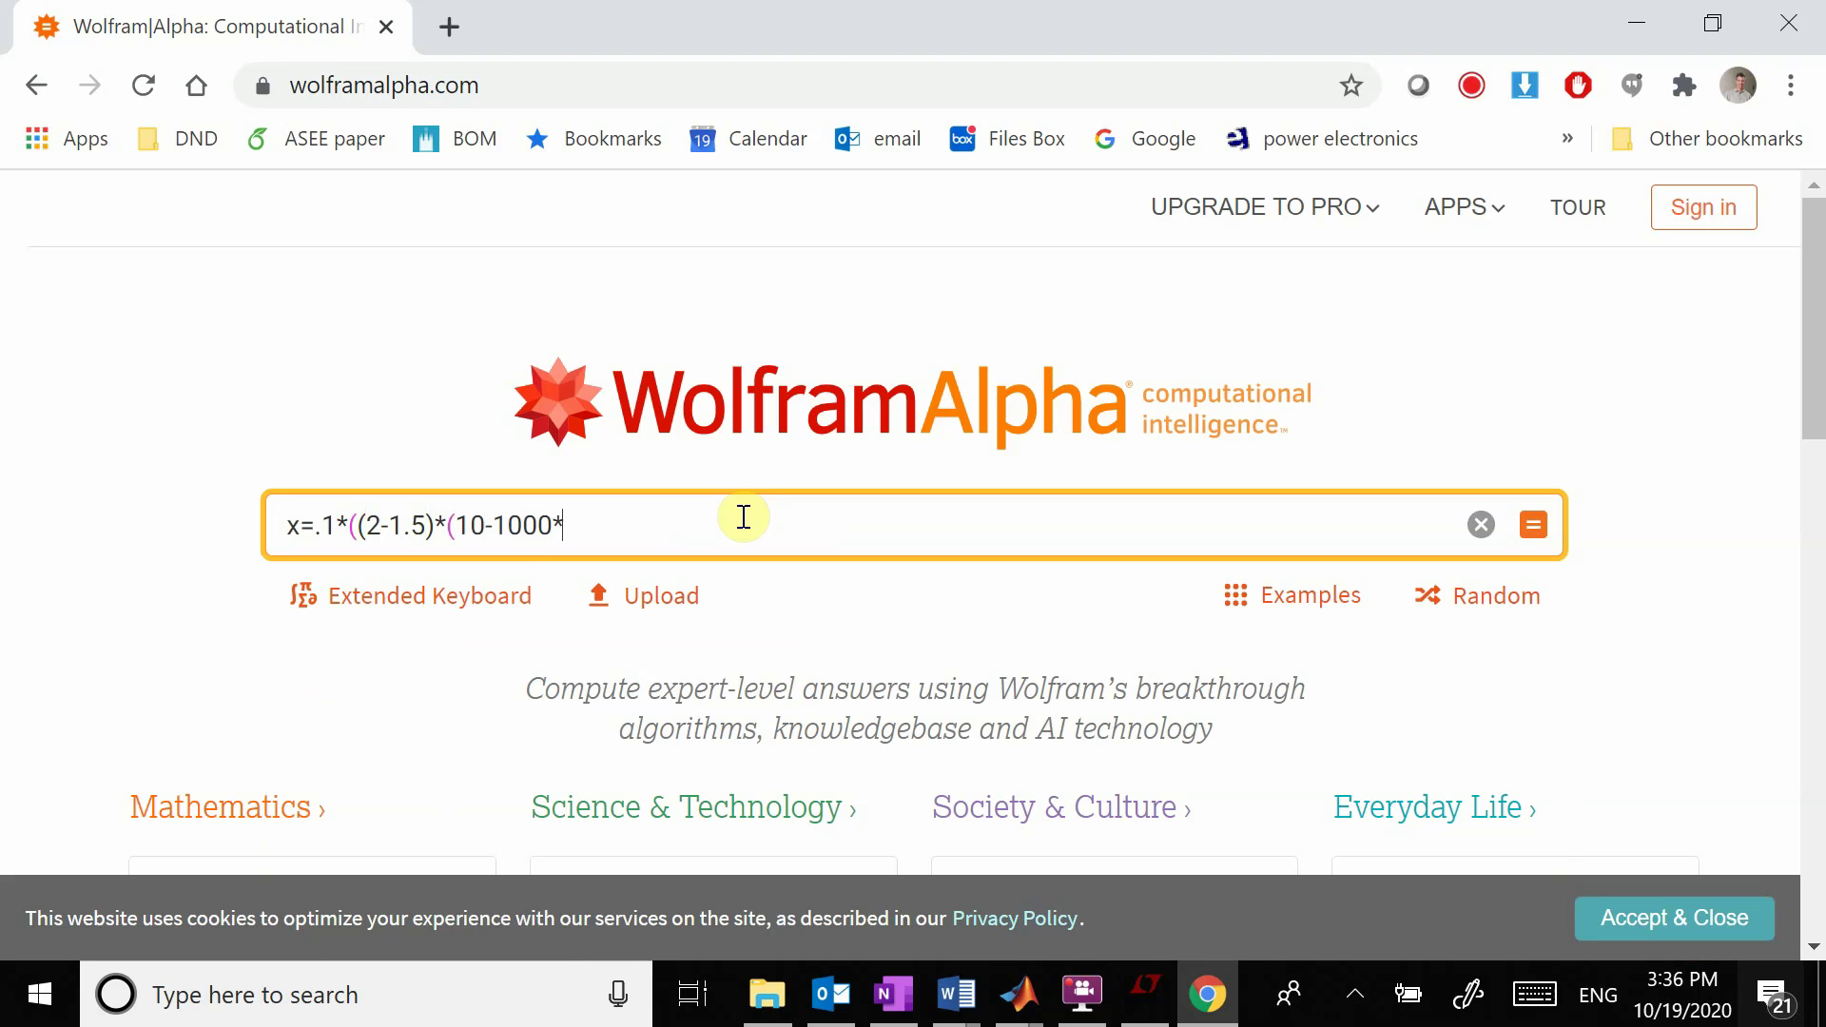
type("x)-1/2*(10-1000*x)")
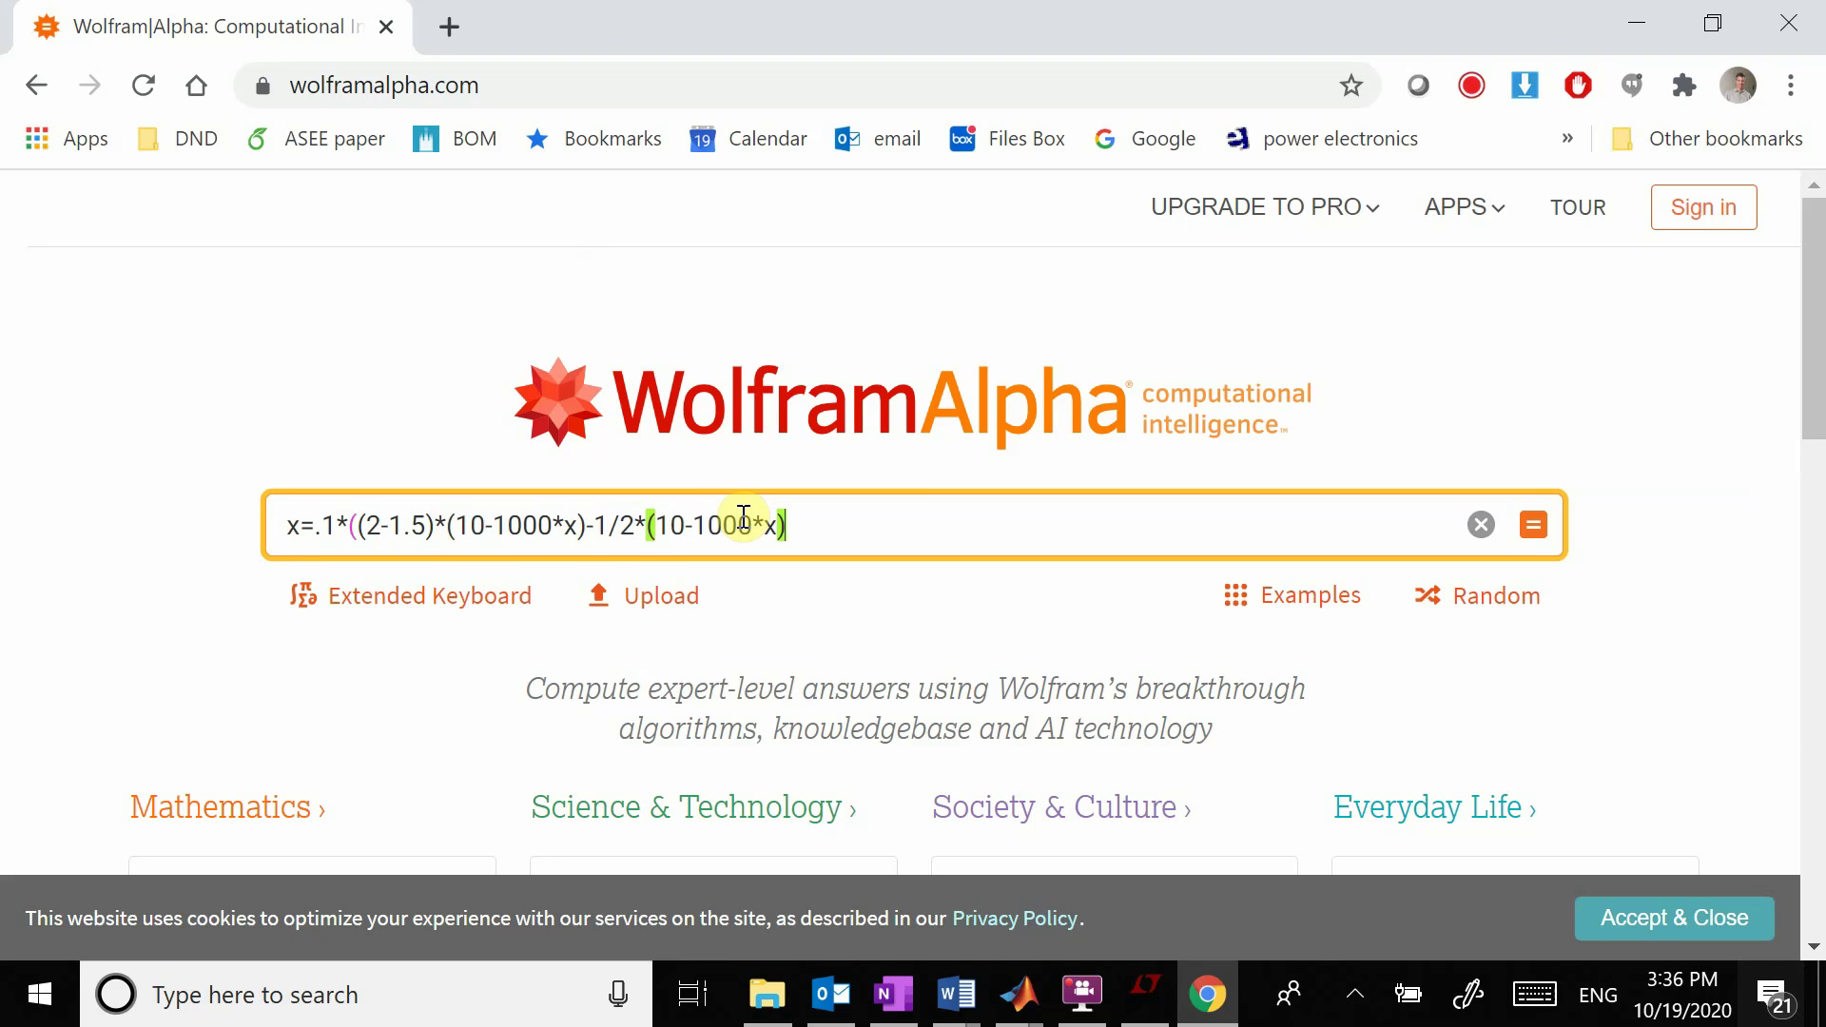
type("^2)")
key("Return")
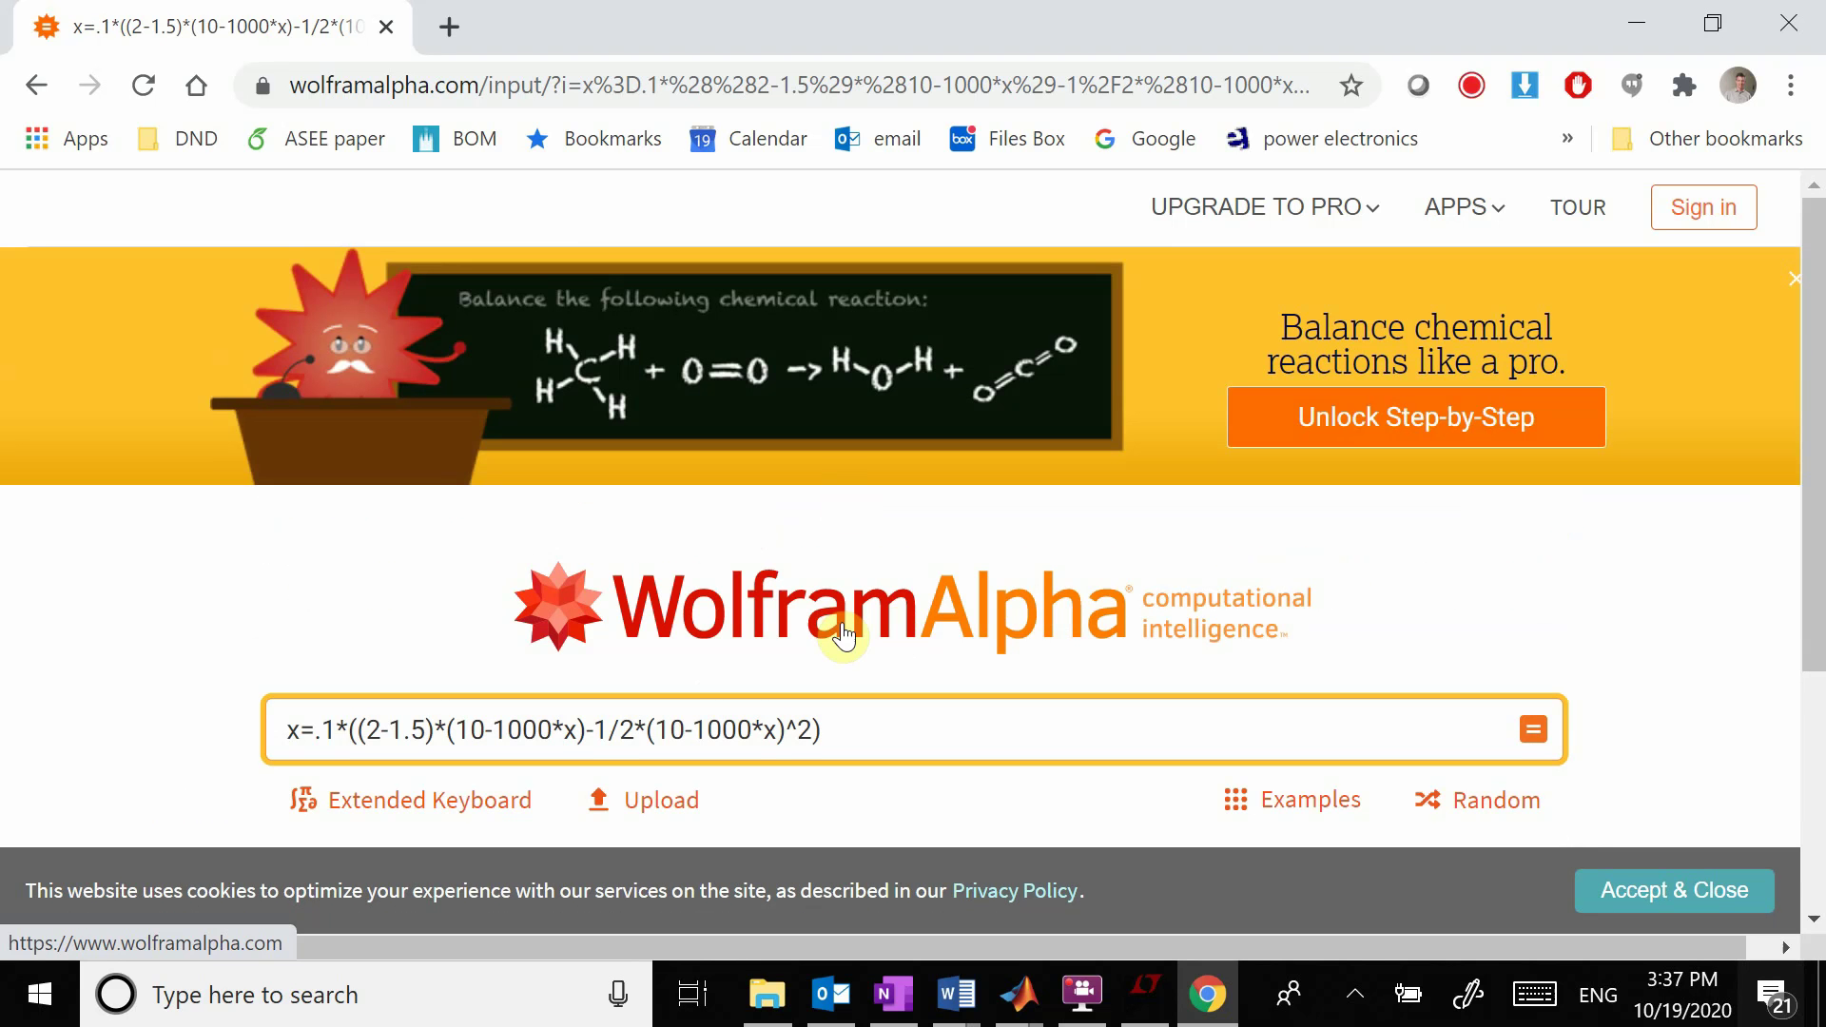
Review the solutions x ≈ 0.00924485 and 0.00973515 against the handwritten equation.
scroll(837, 628, "down", 5)
scroll(842, 599, "down", 2)
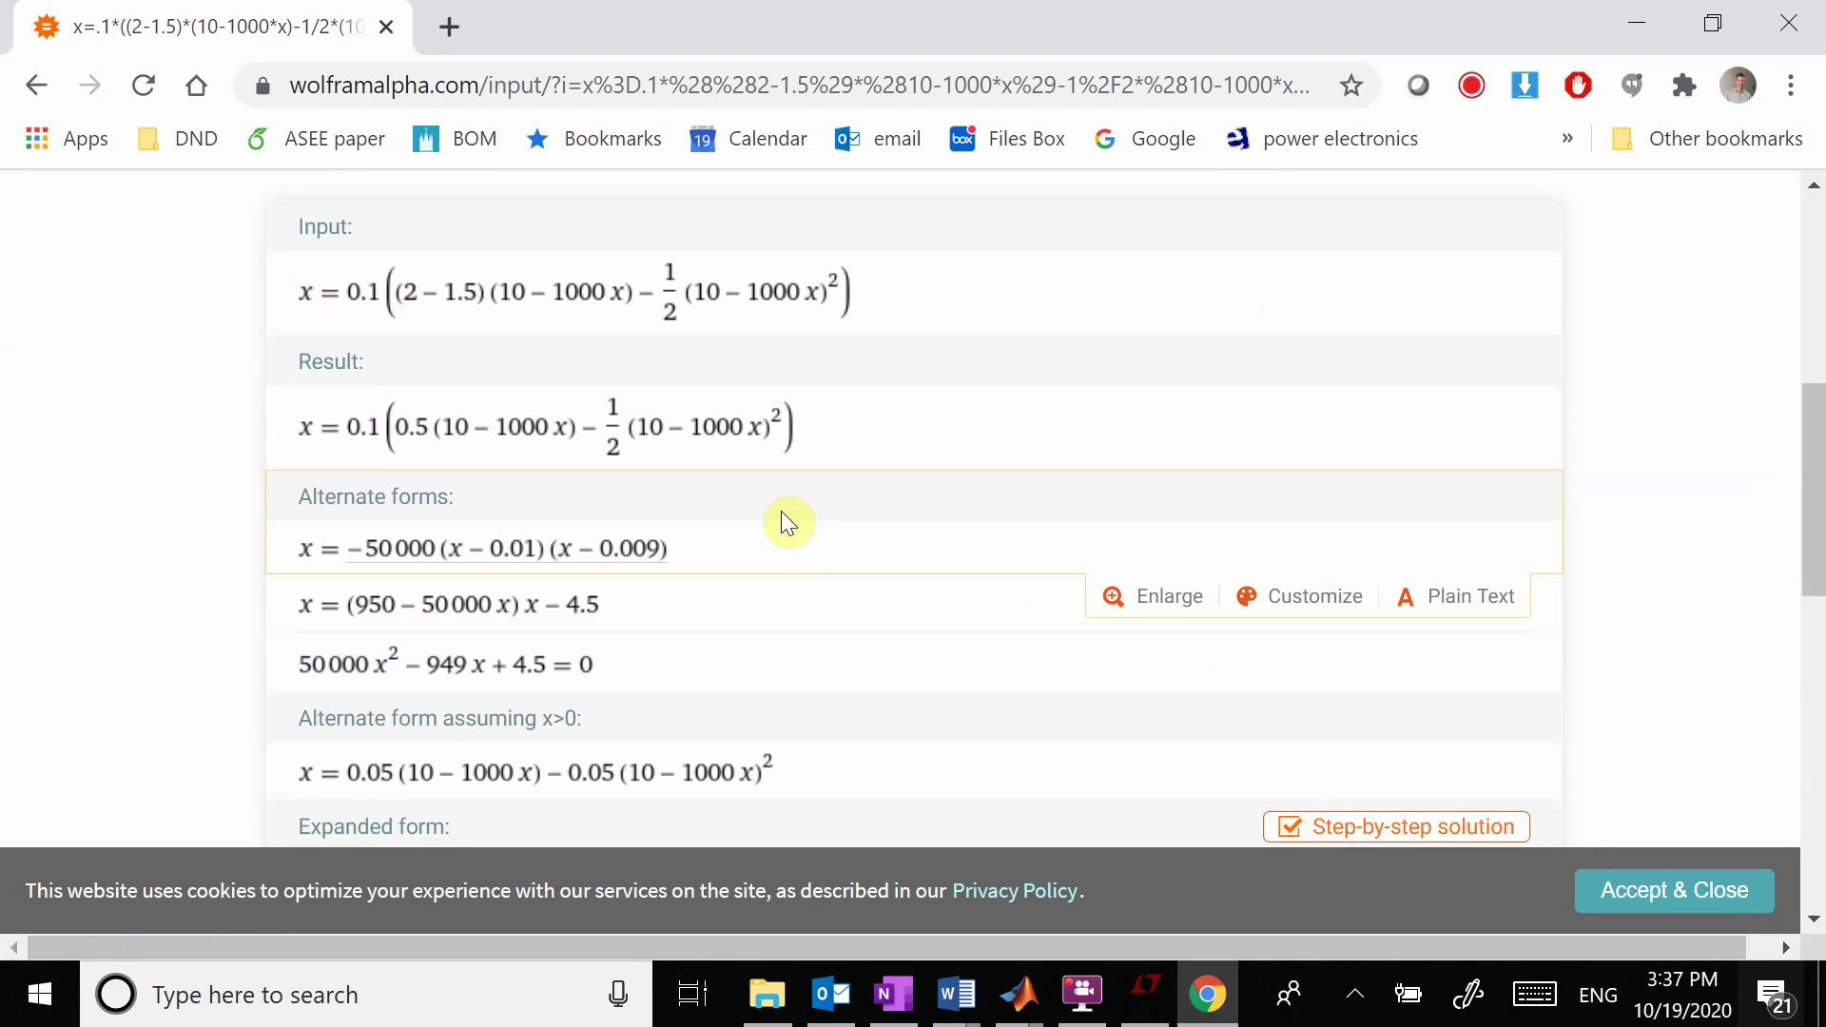
scroll(780, 511, "up", 2)
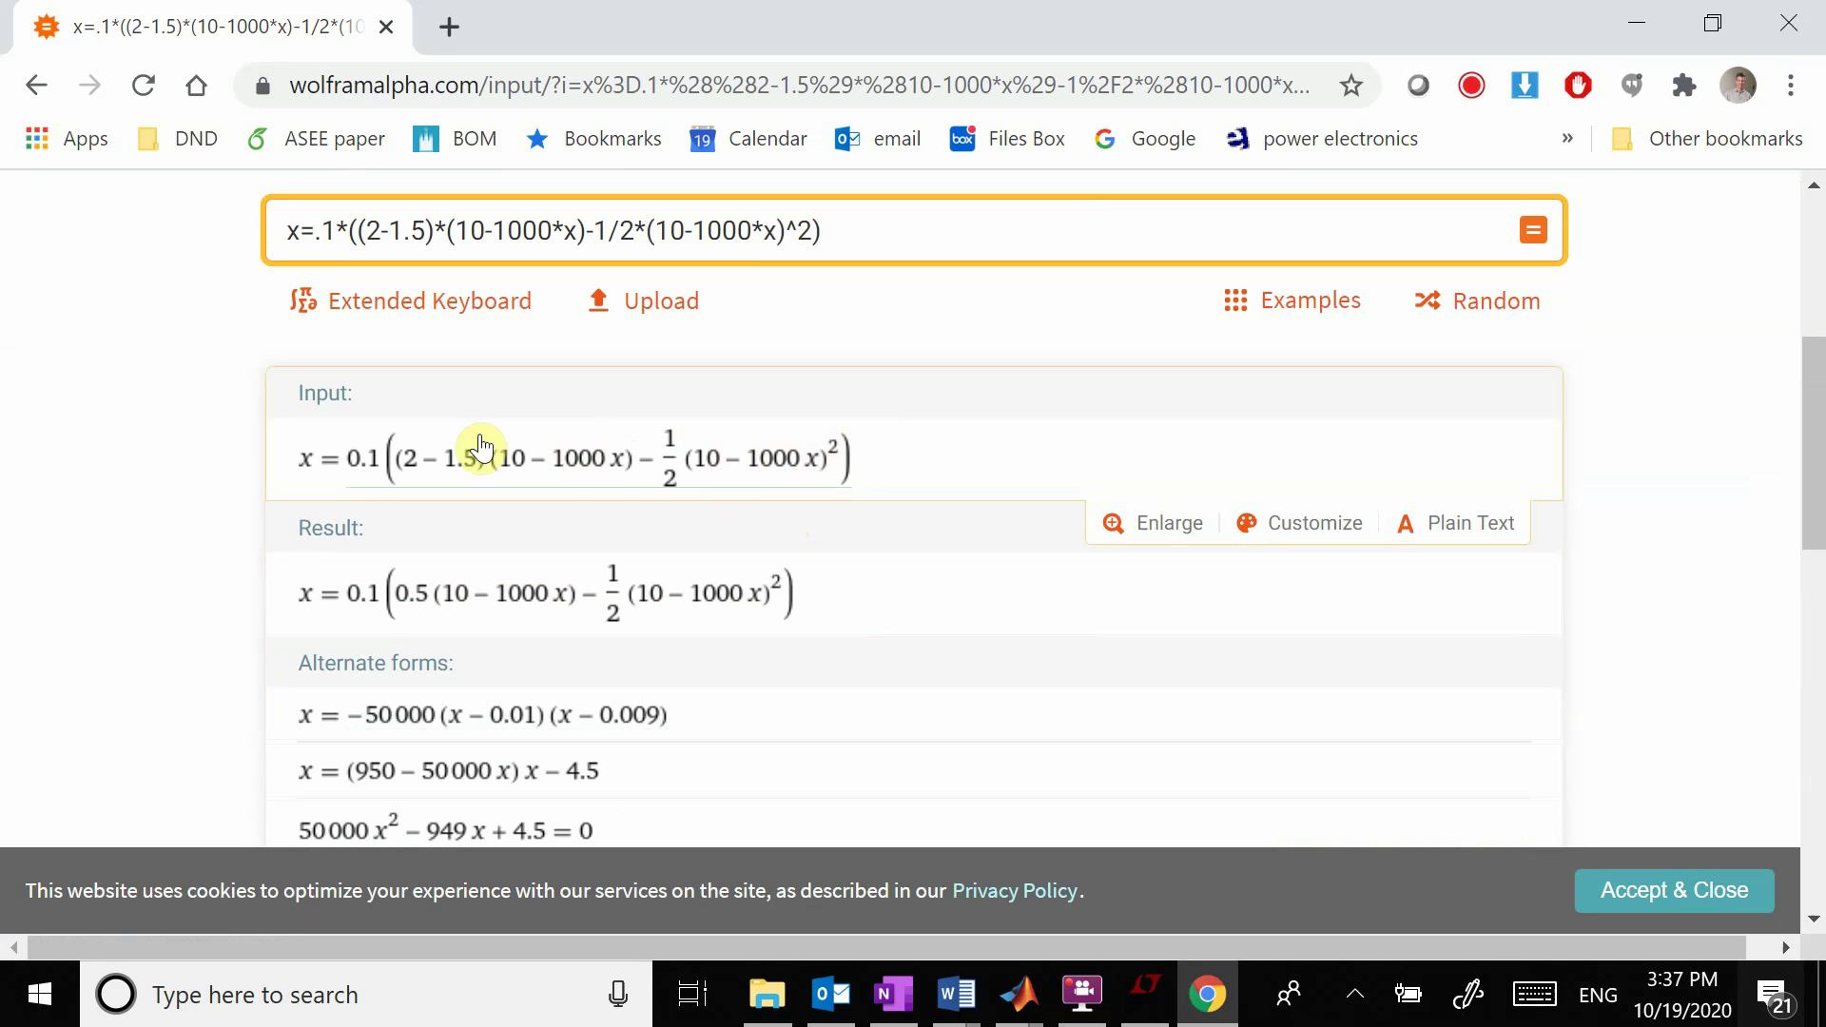
scroll(623, 493, "down", 10)
scroll(624, 491, "up", 3)
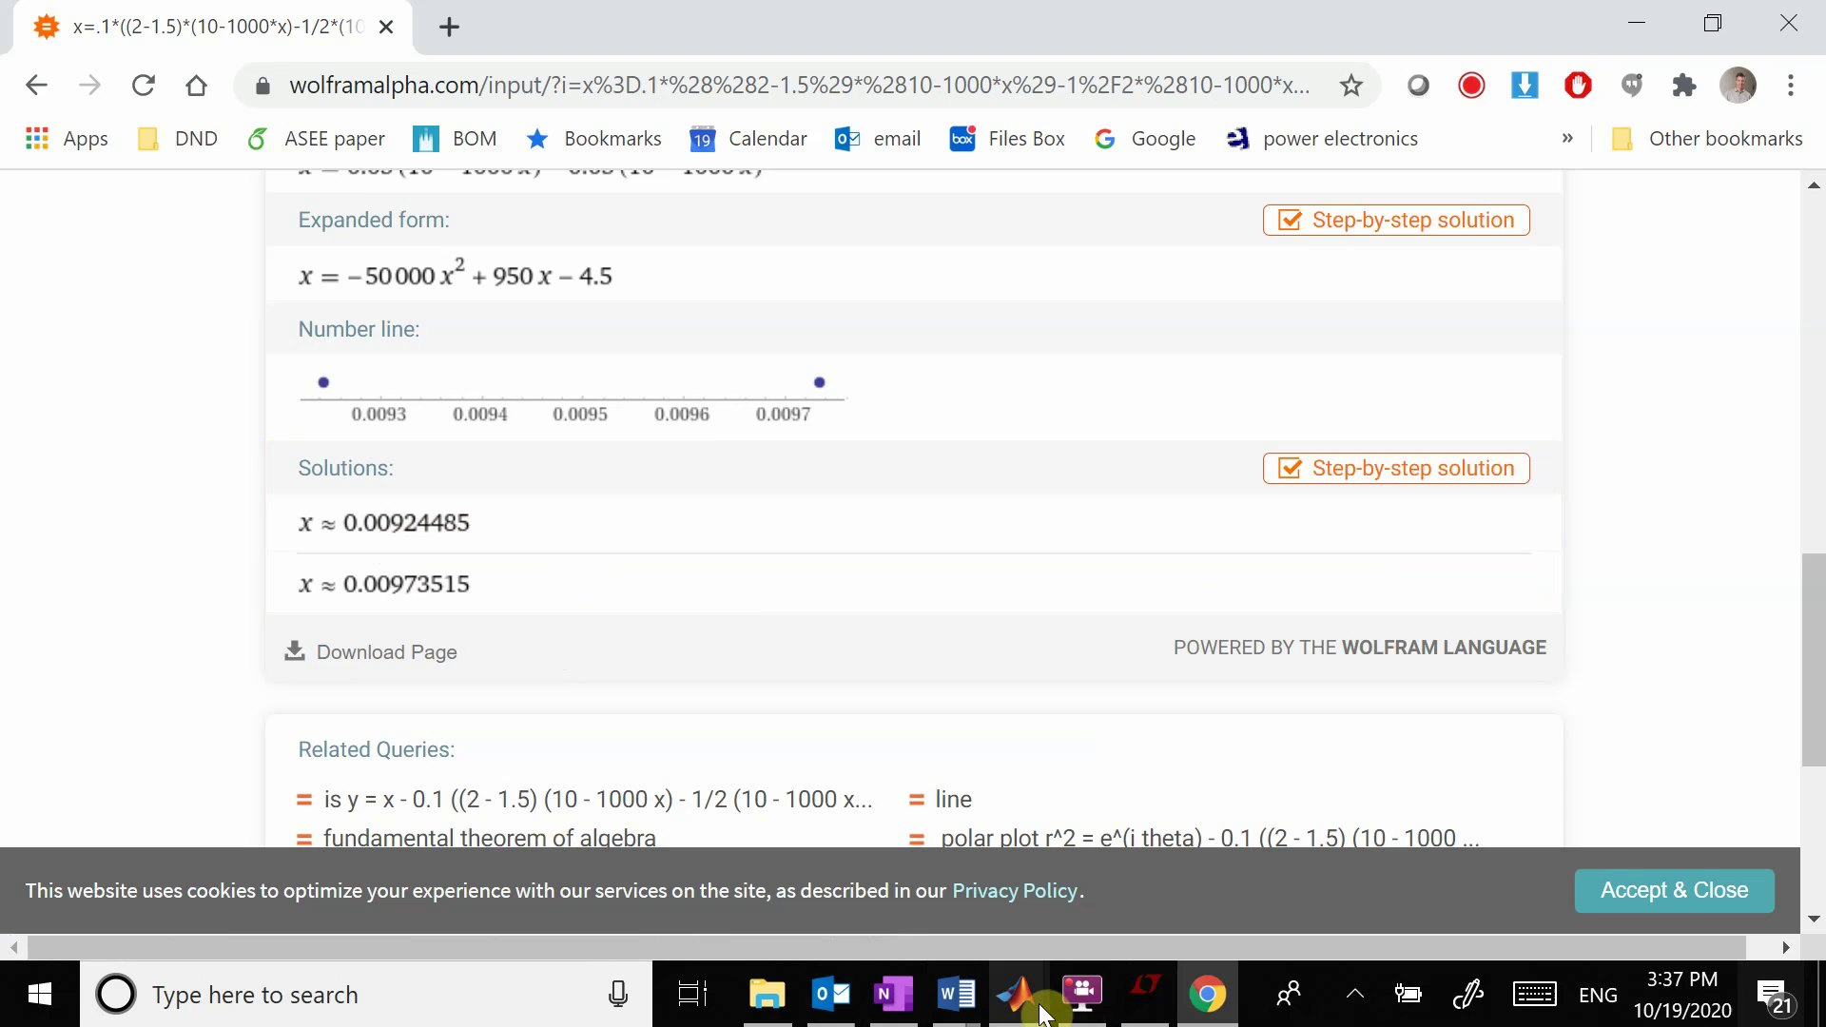
left_click(892, 994)
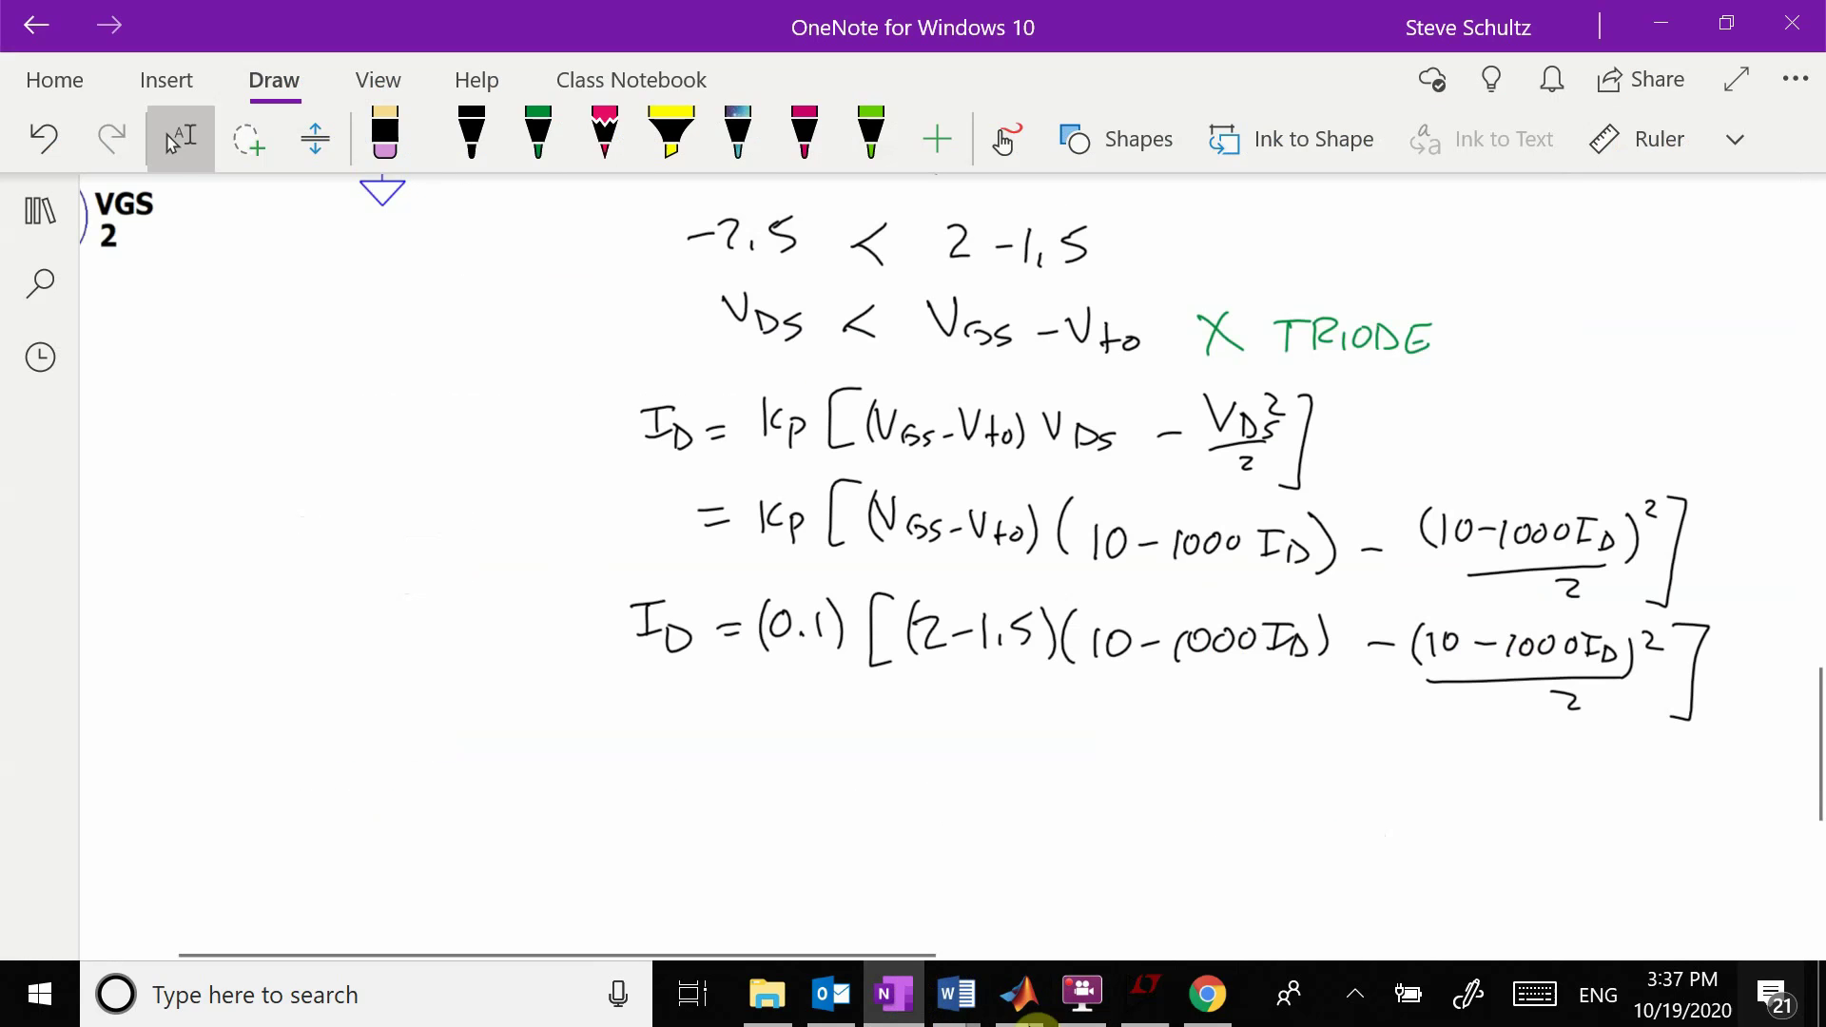
left_click(1207, 993)
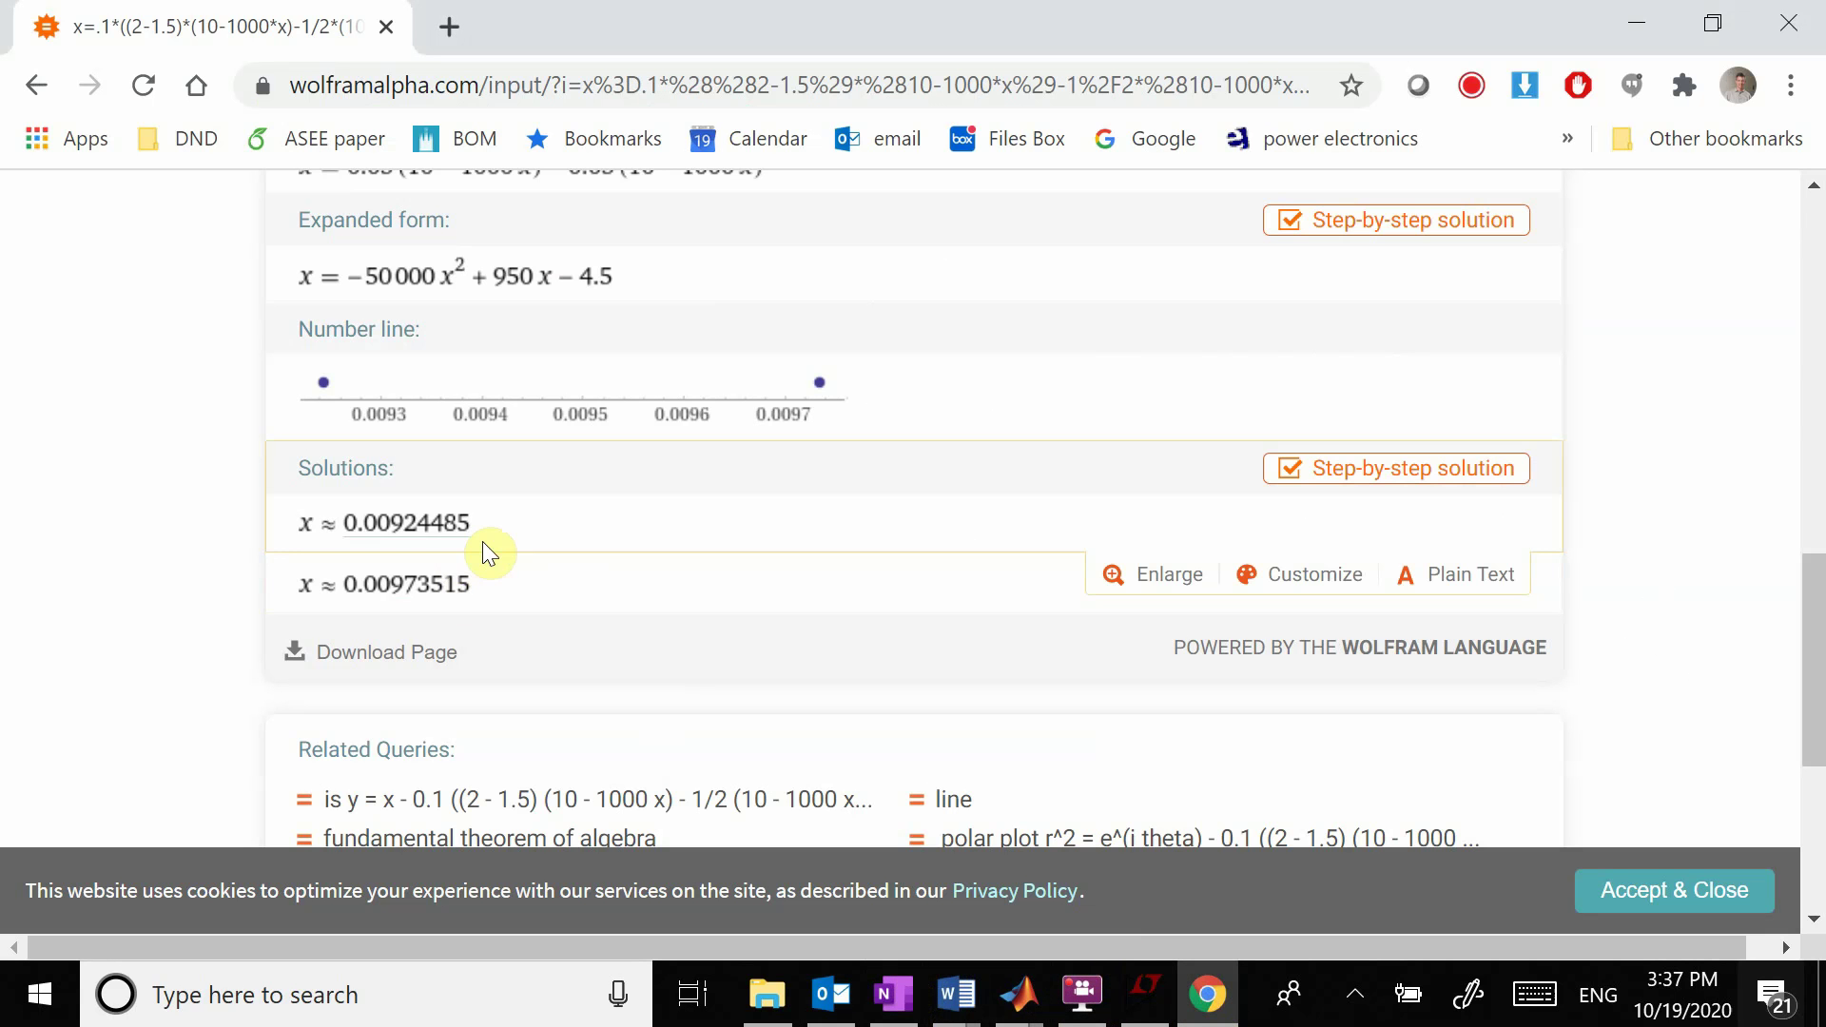
Copy the smaller root 0.00924485 and return to the solutions page.
left_click(391, 531)
left_click_drag(433, 730, 73, 679)
key("ctrl+c")
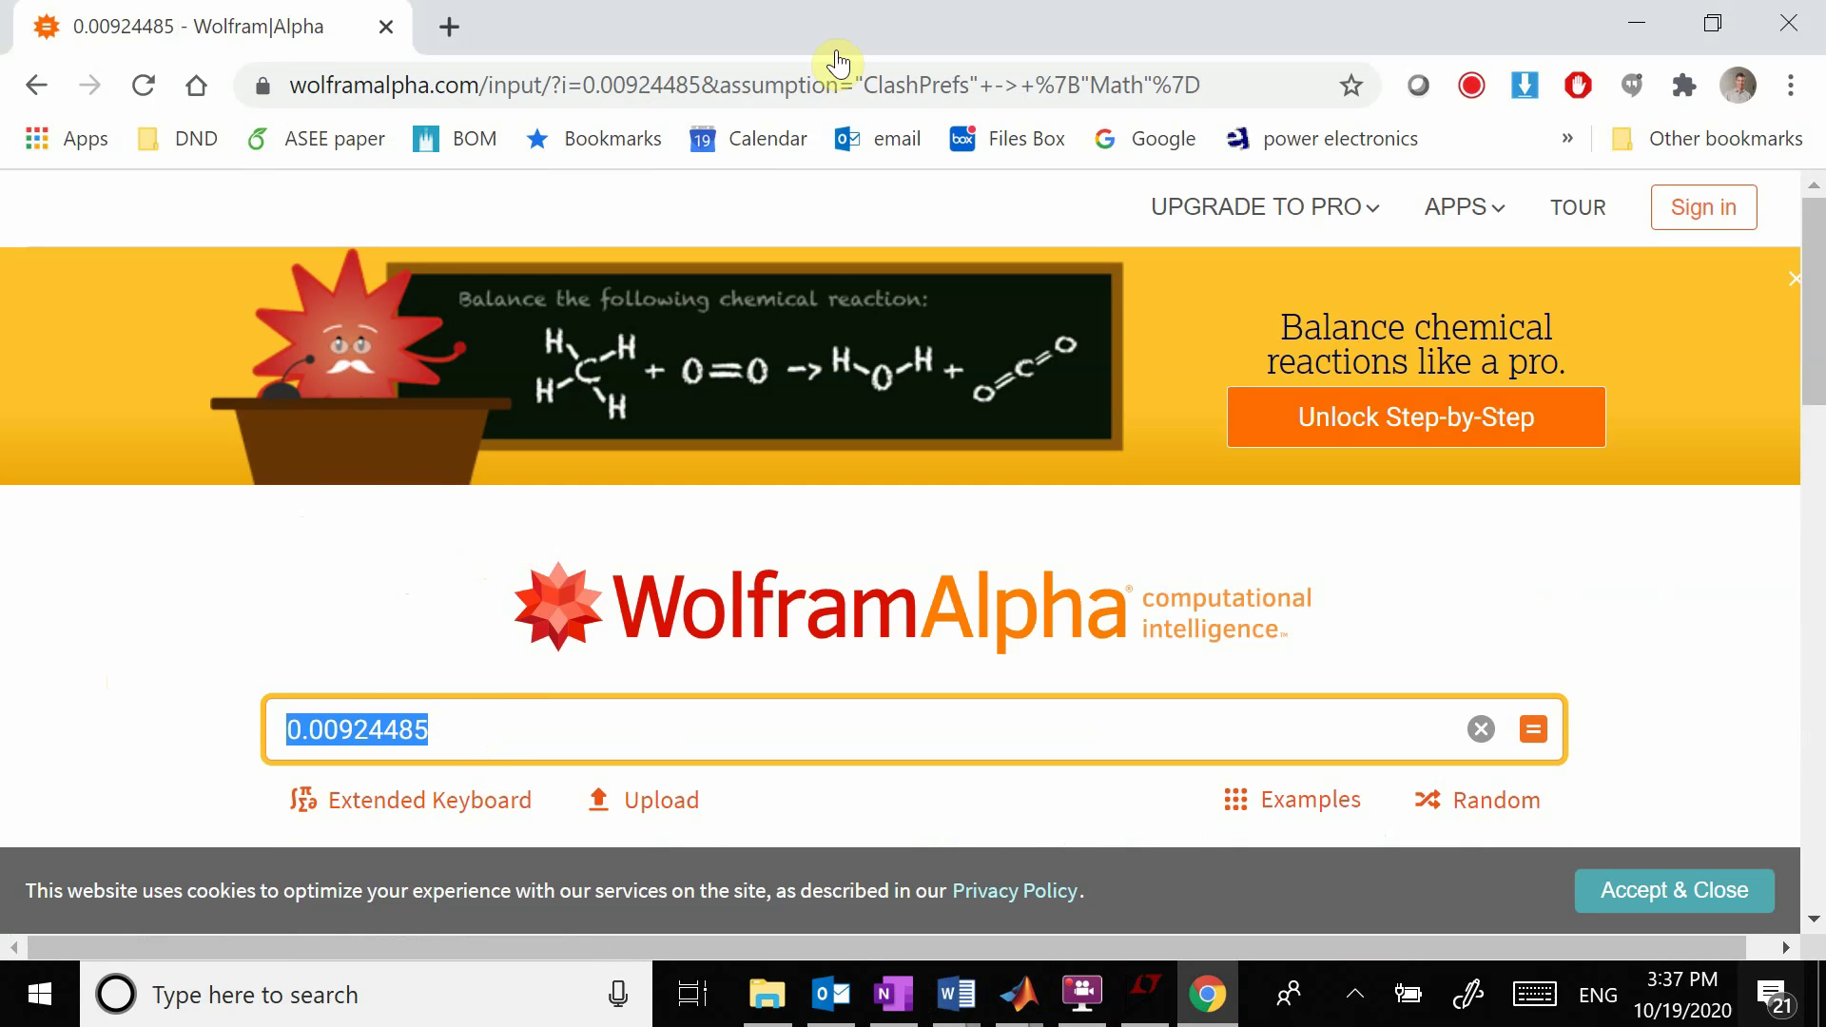
left_click(37, 85)
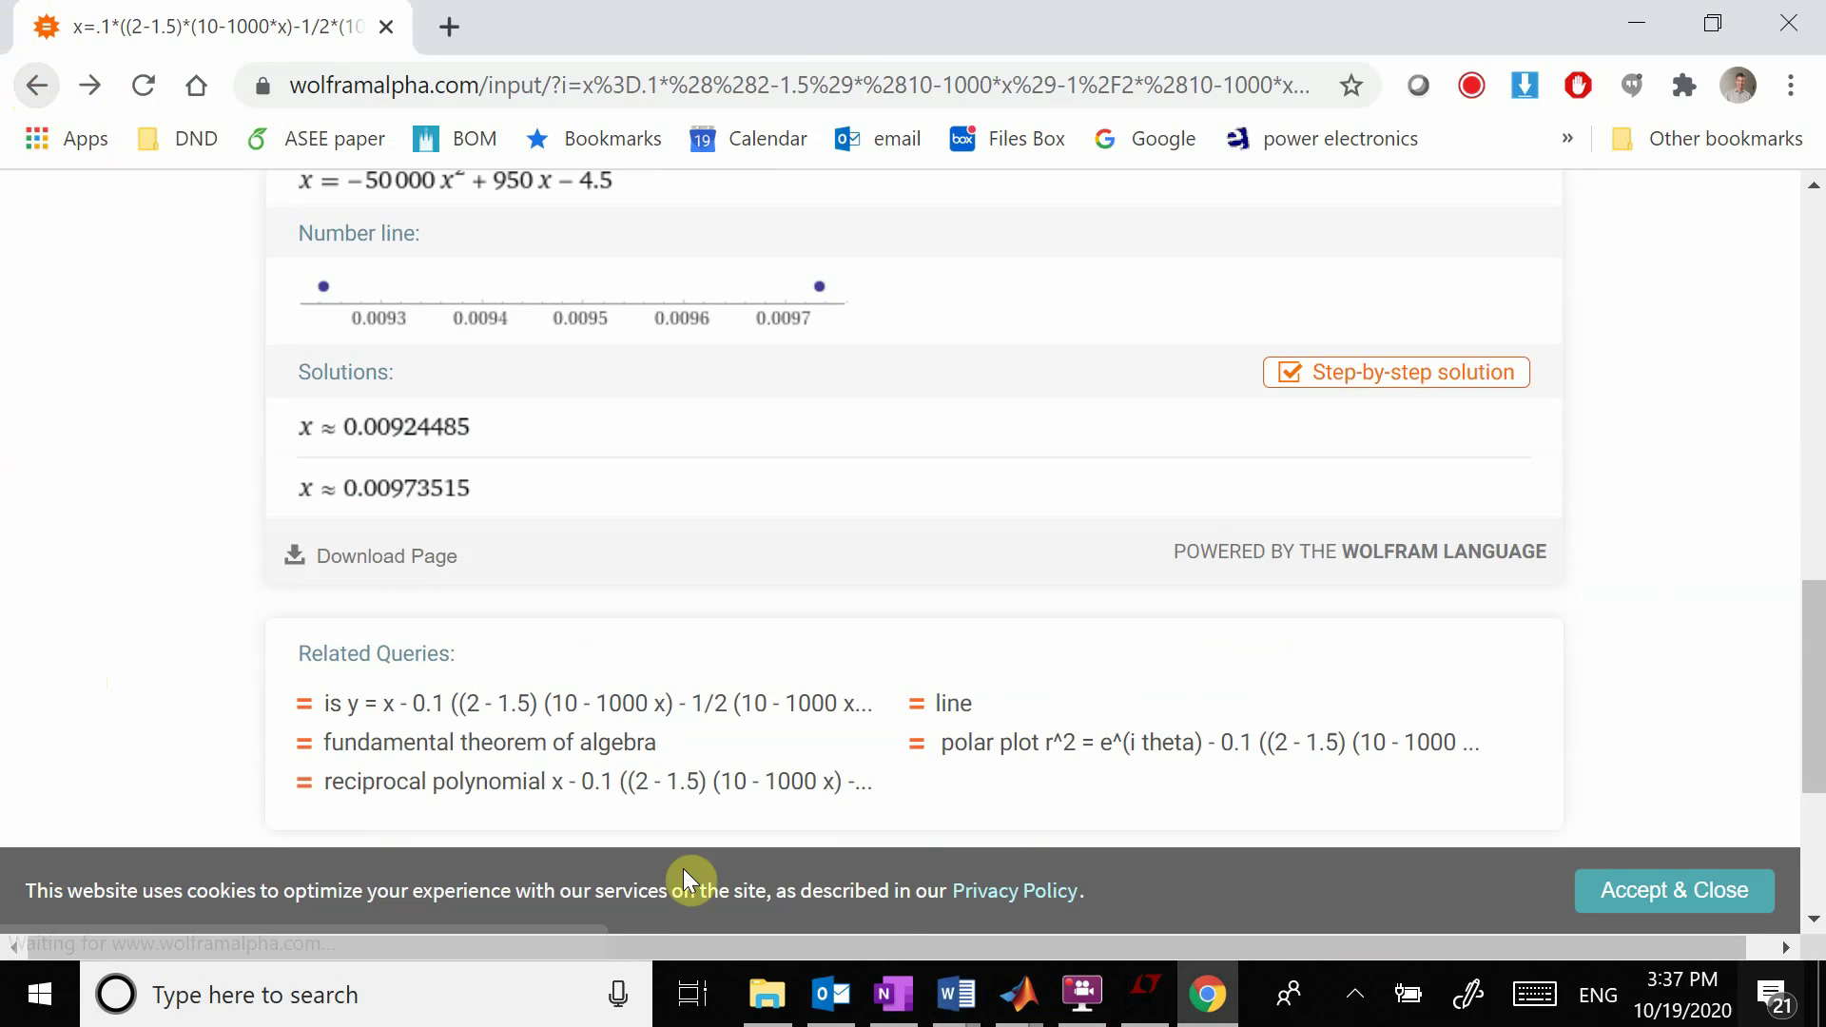
Paste the Wolfram root 0.00924485 into OneNote below the equations and position it.
left_click(884, 997)
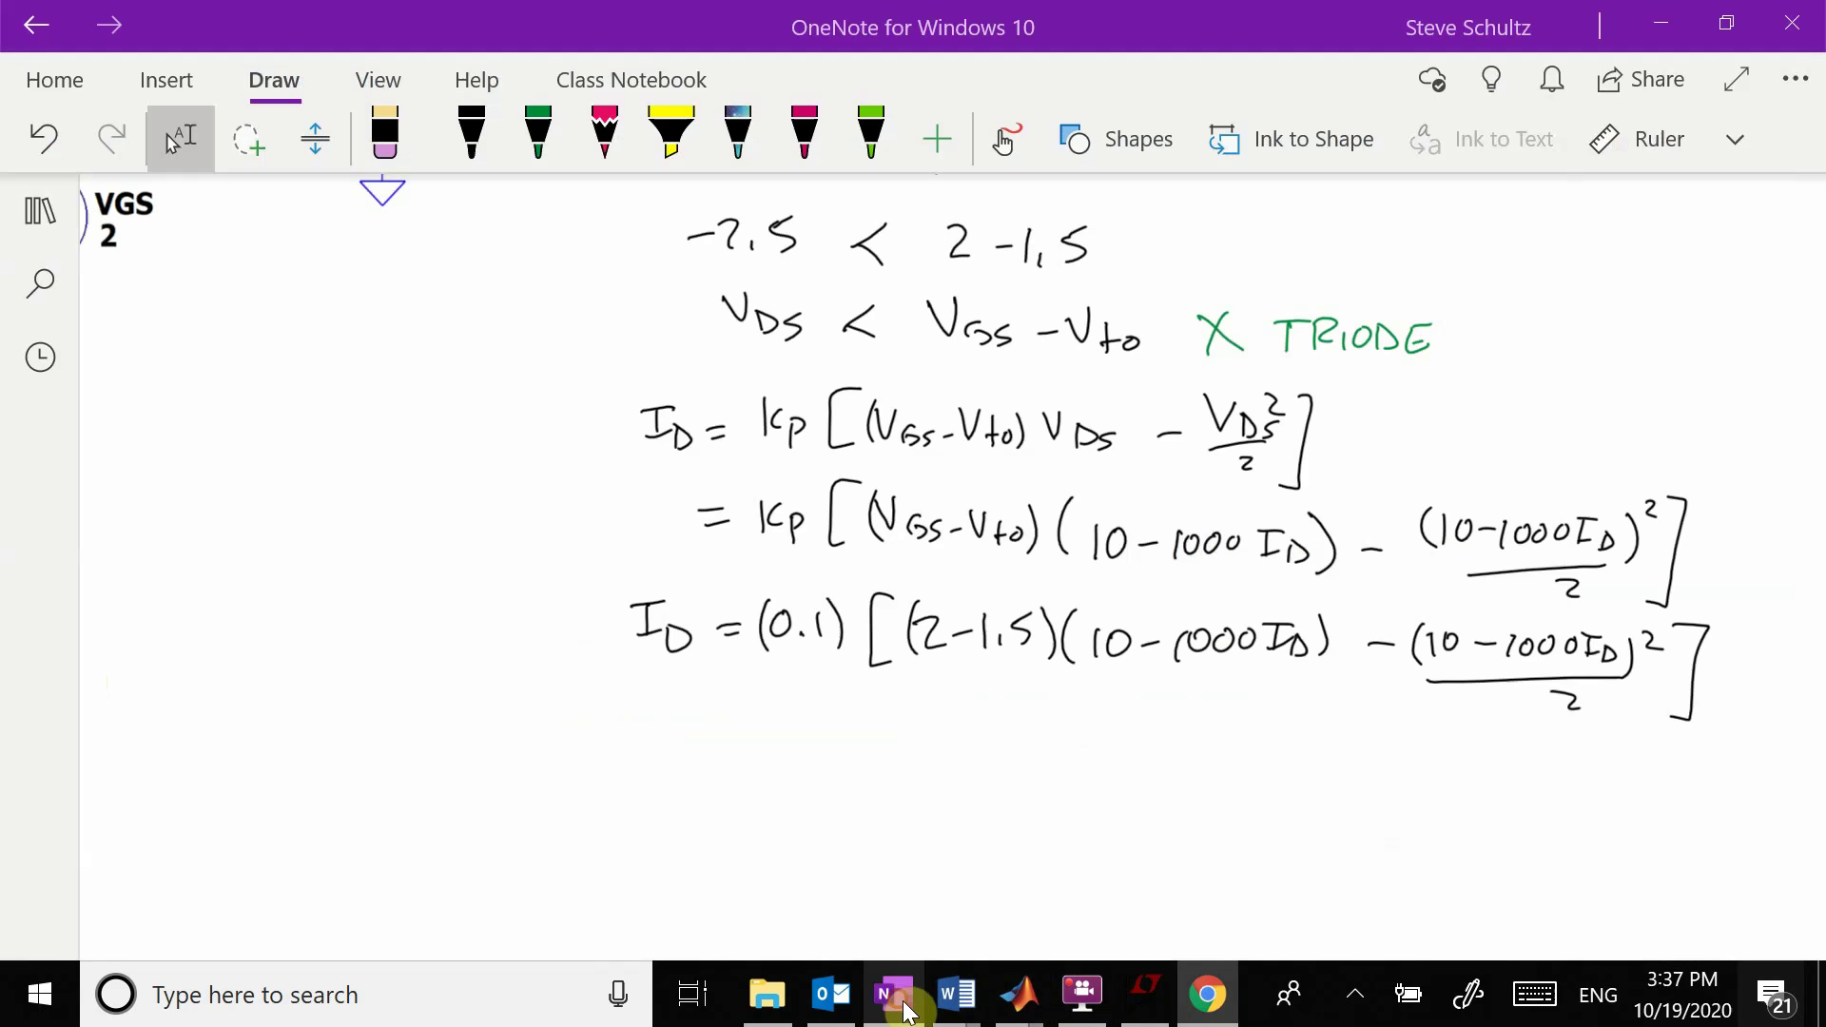
left_click(571, 821)
key("ctrl+v")
left_click_drag(815, 799, 732, 750)
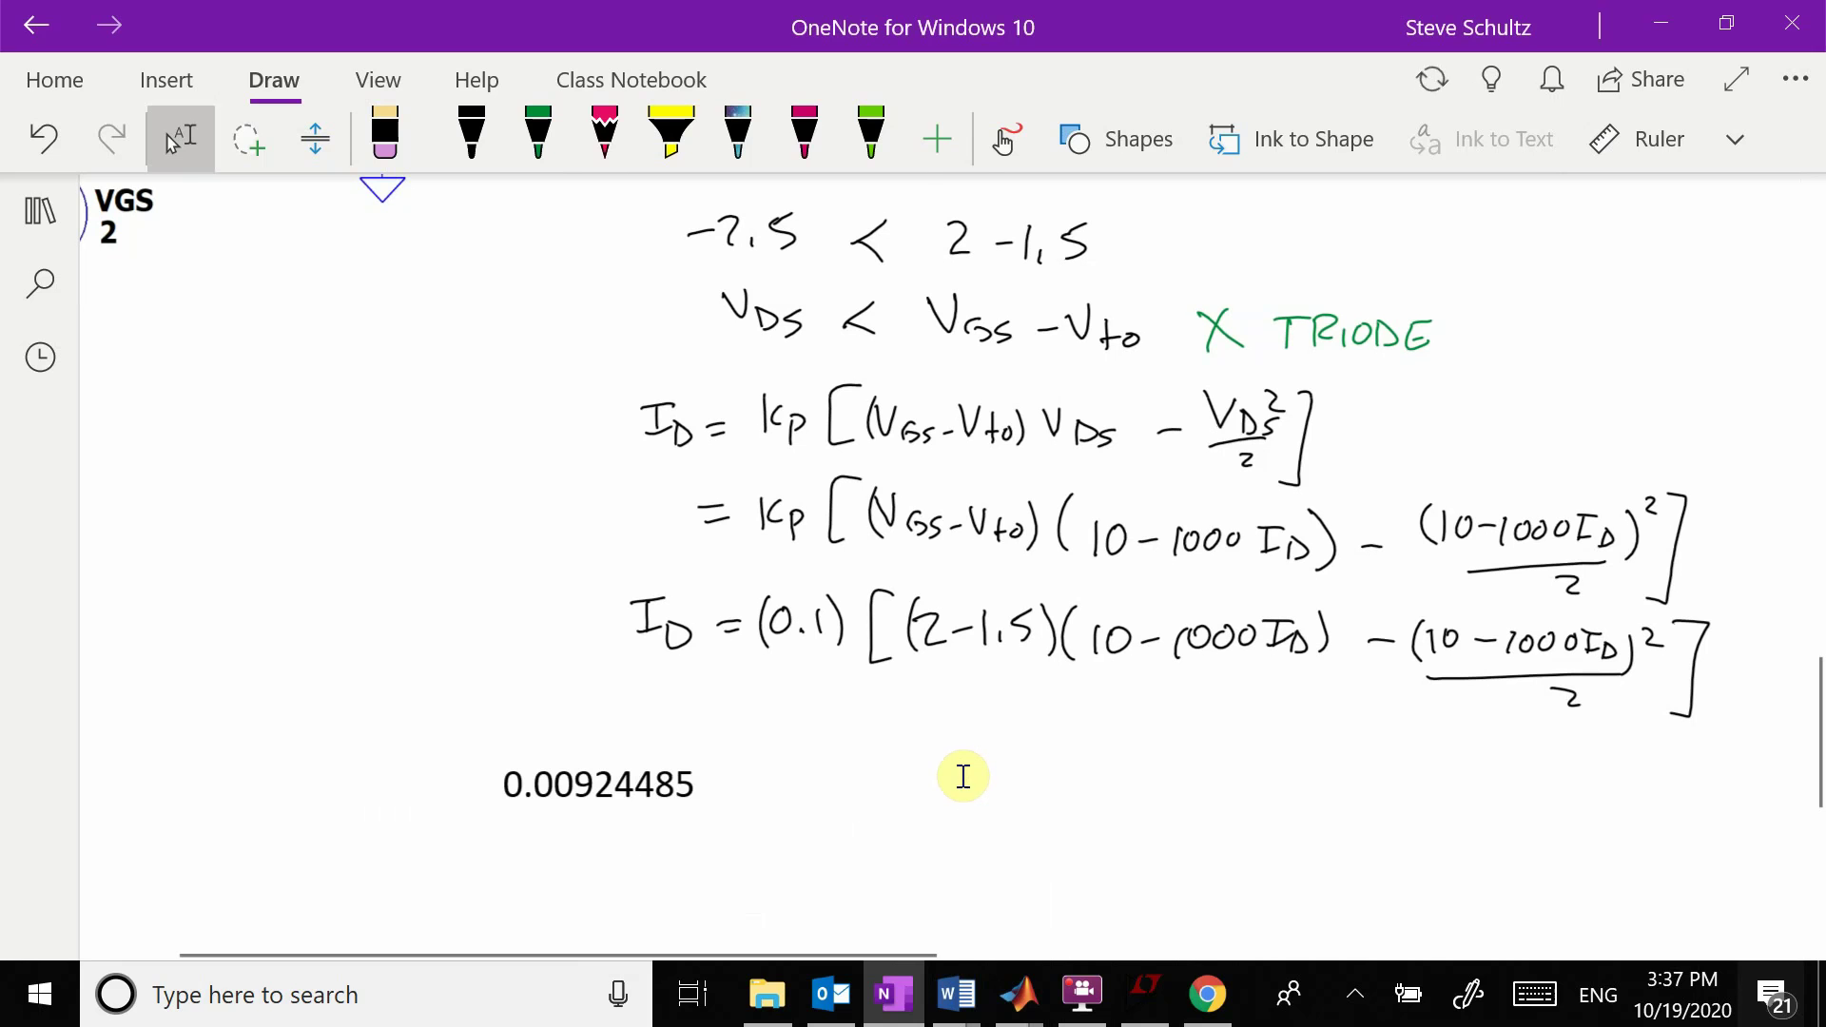
In black ink, write VDs = 10 − (0.00924485)(1000) = around the pasted root.
left_click(472, 133)
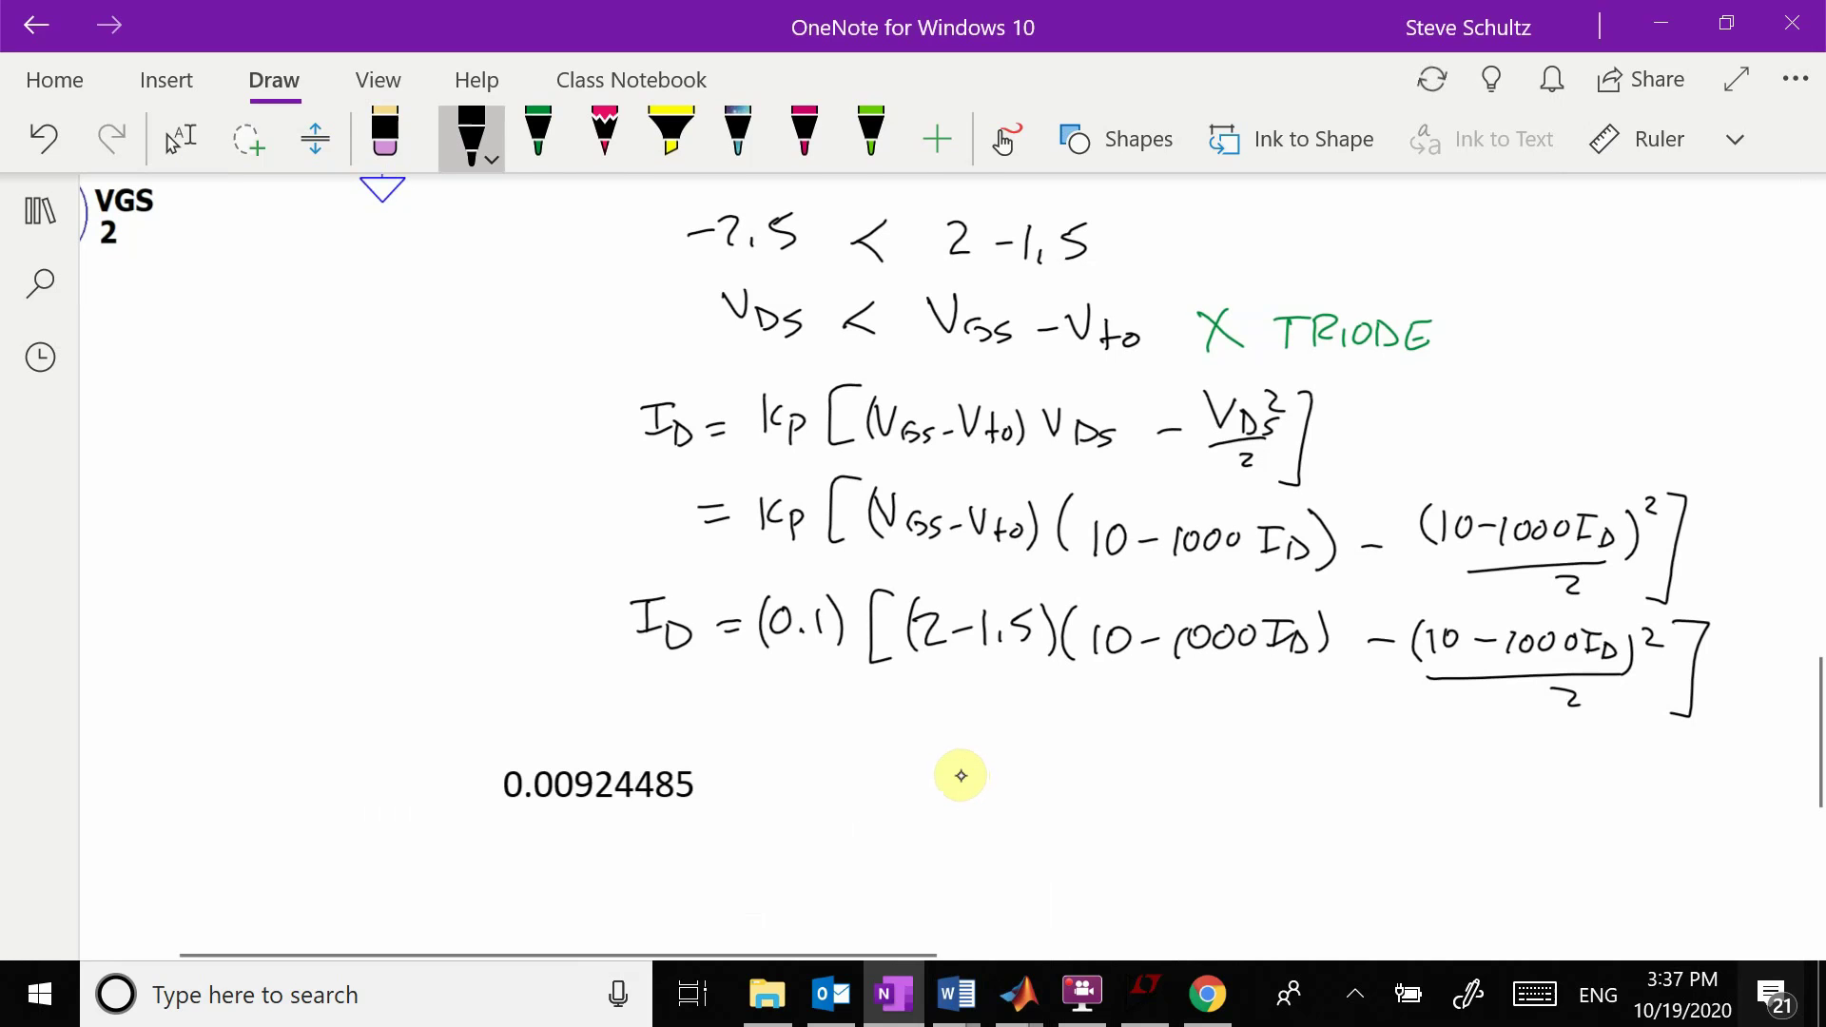
left_click_drag(290, 769, 315, 804)
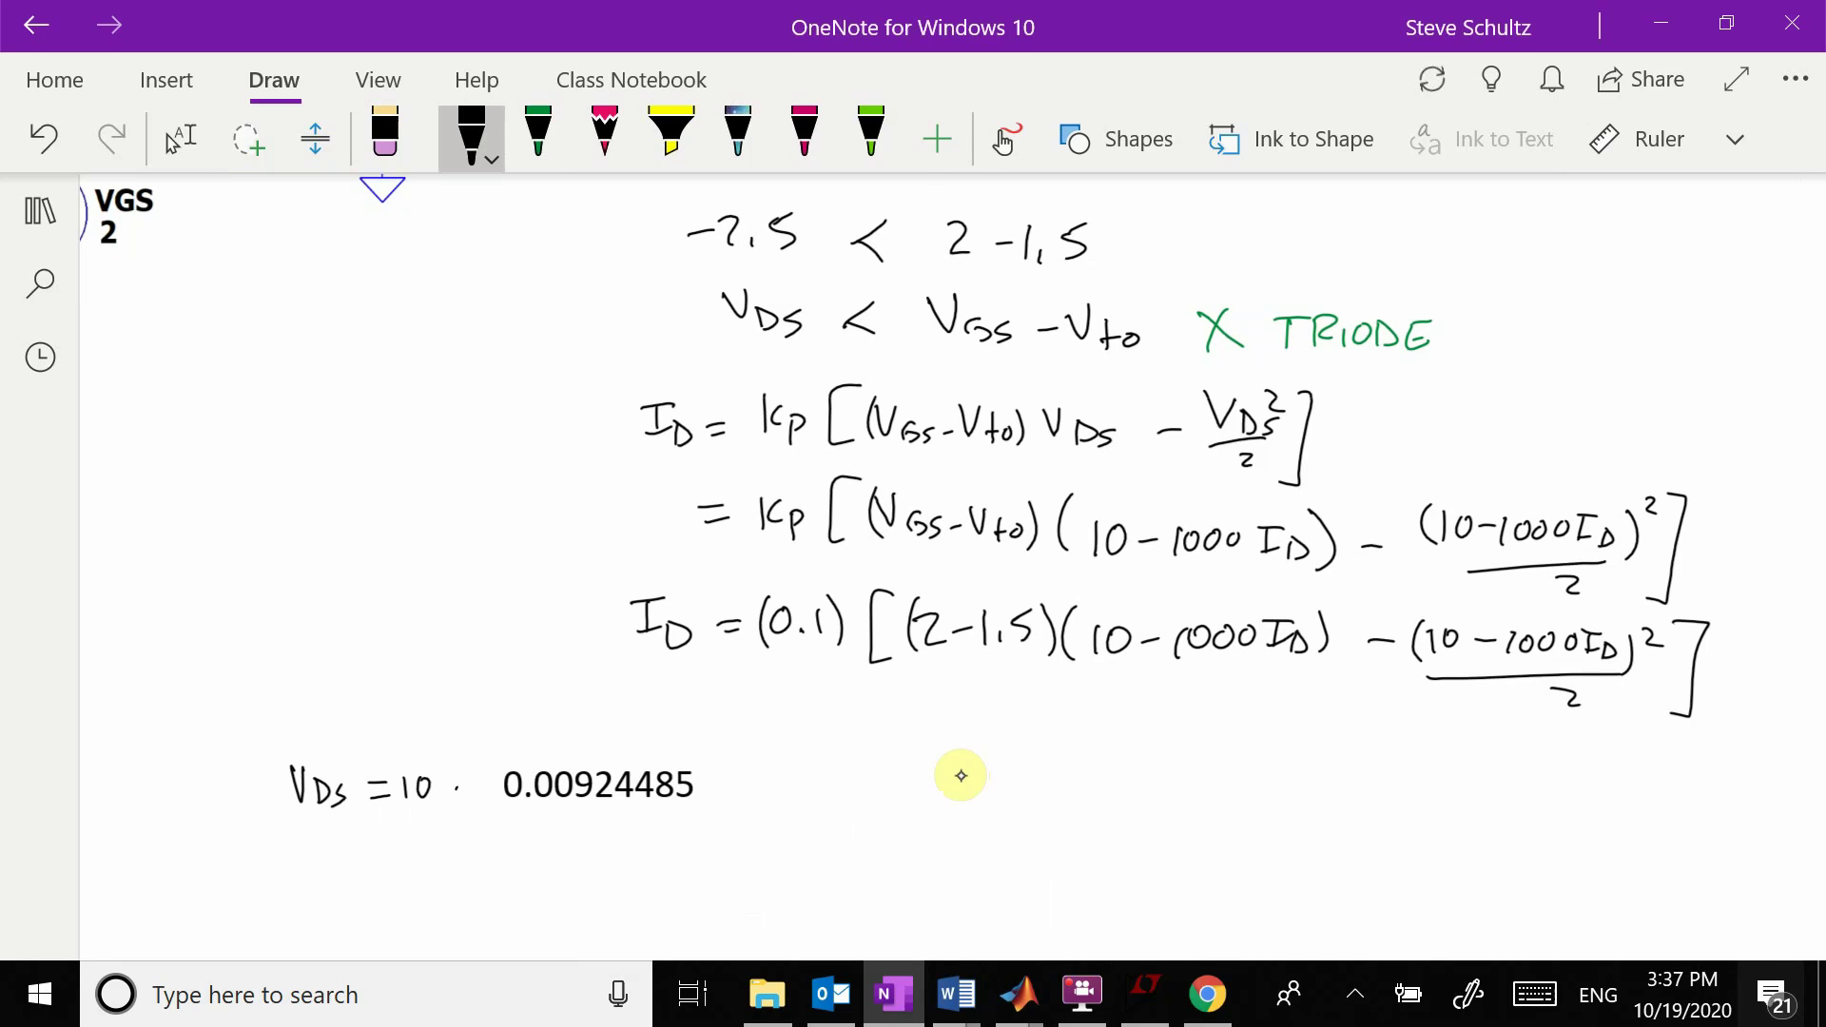
left_click_drag(455, 790, 473, 788)
mouse_move(688, 759)
left_mouse_down()
mouse_move(690, 797)
mouse_move(728, 801)
left_mouse_up()
left_click_drag(744, 774, 760, 776)
left_click_drag(783, 775, 780, 774)
mouse_move(799, 761)
left_mouse_down()
mouse_move(801, 791)
mouse_move(892, 779)
left_mouse_up()
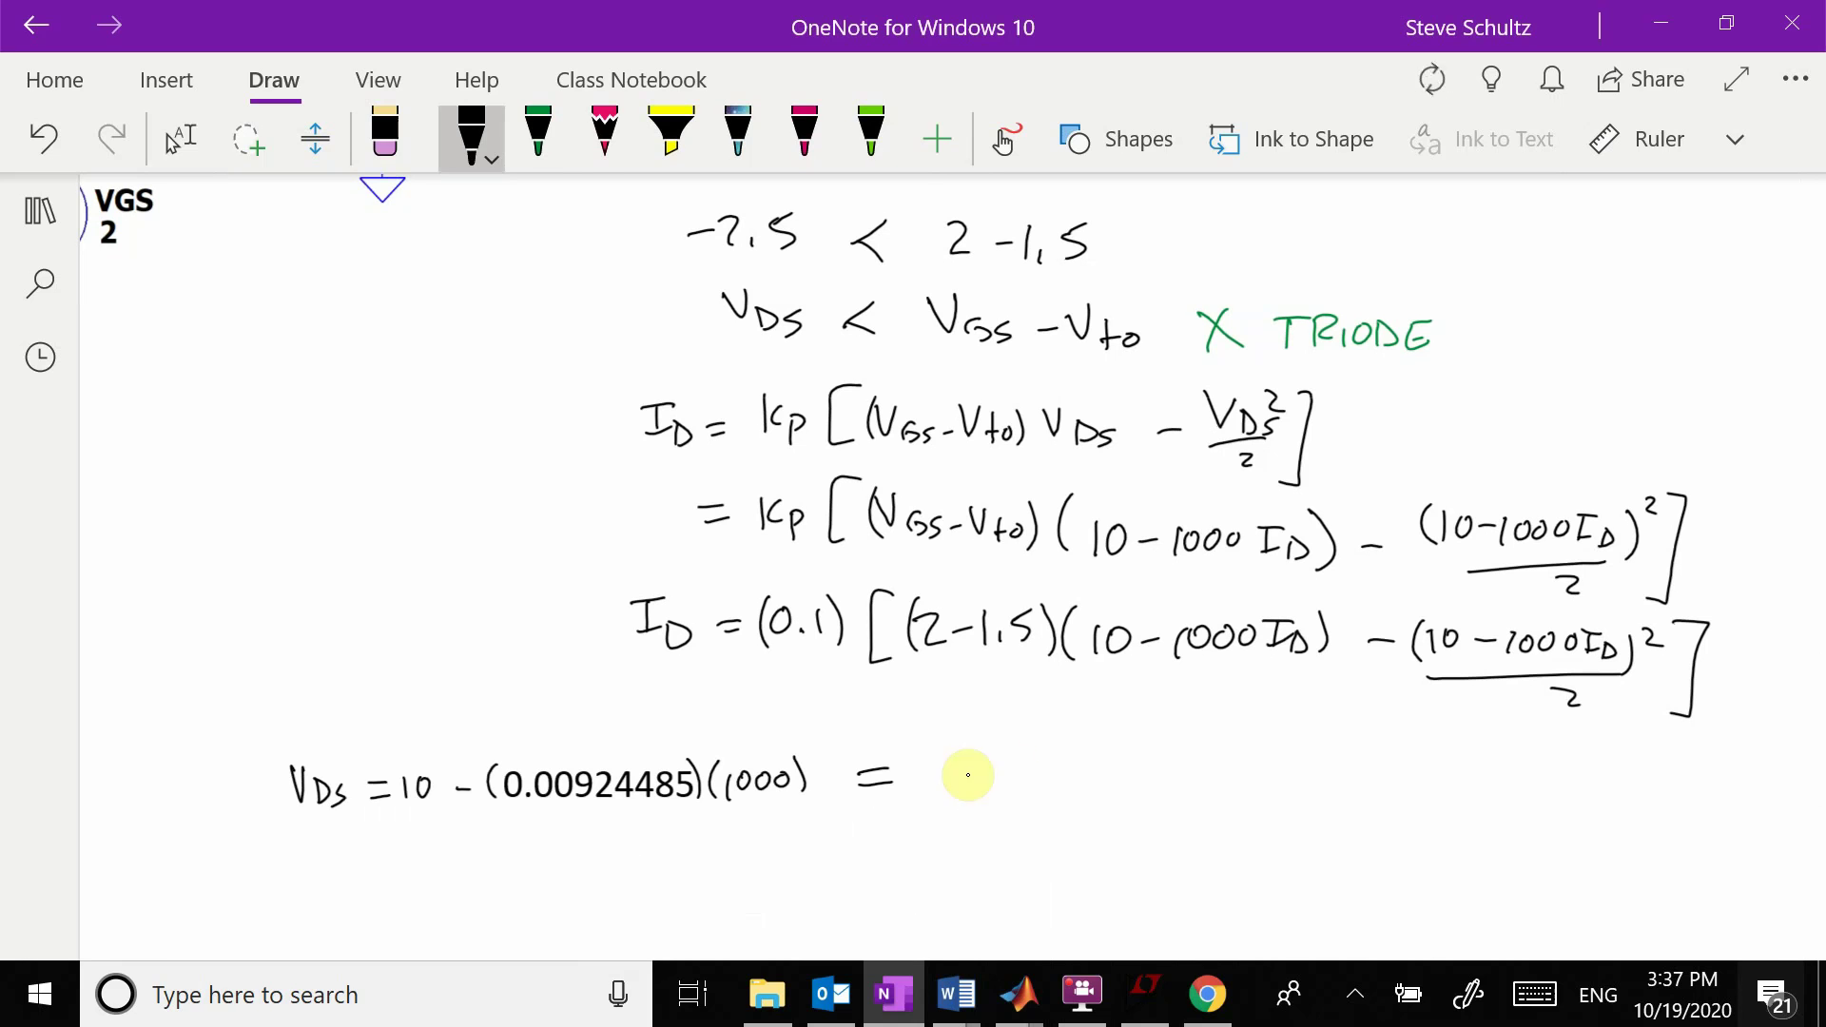
key("Escape")
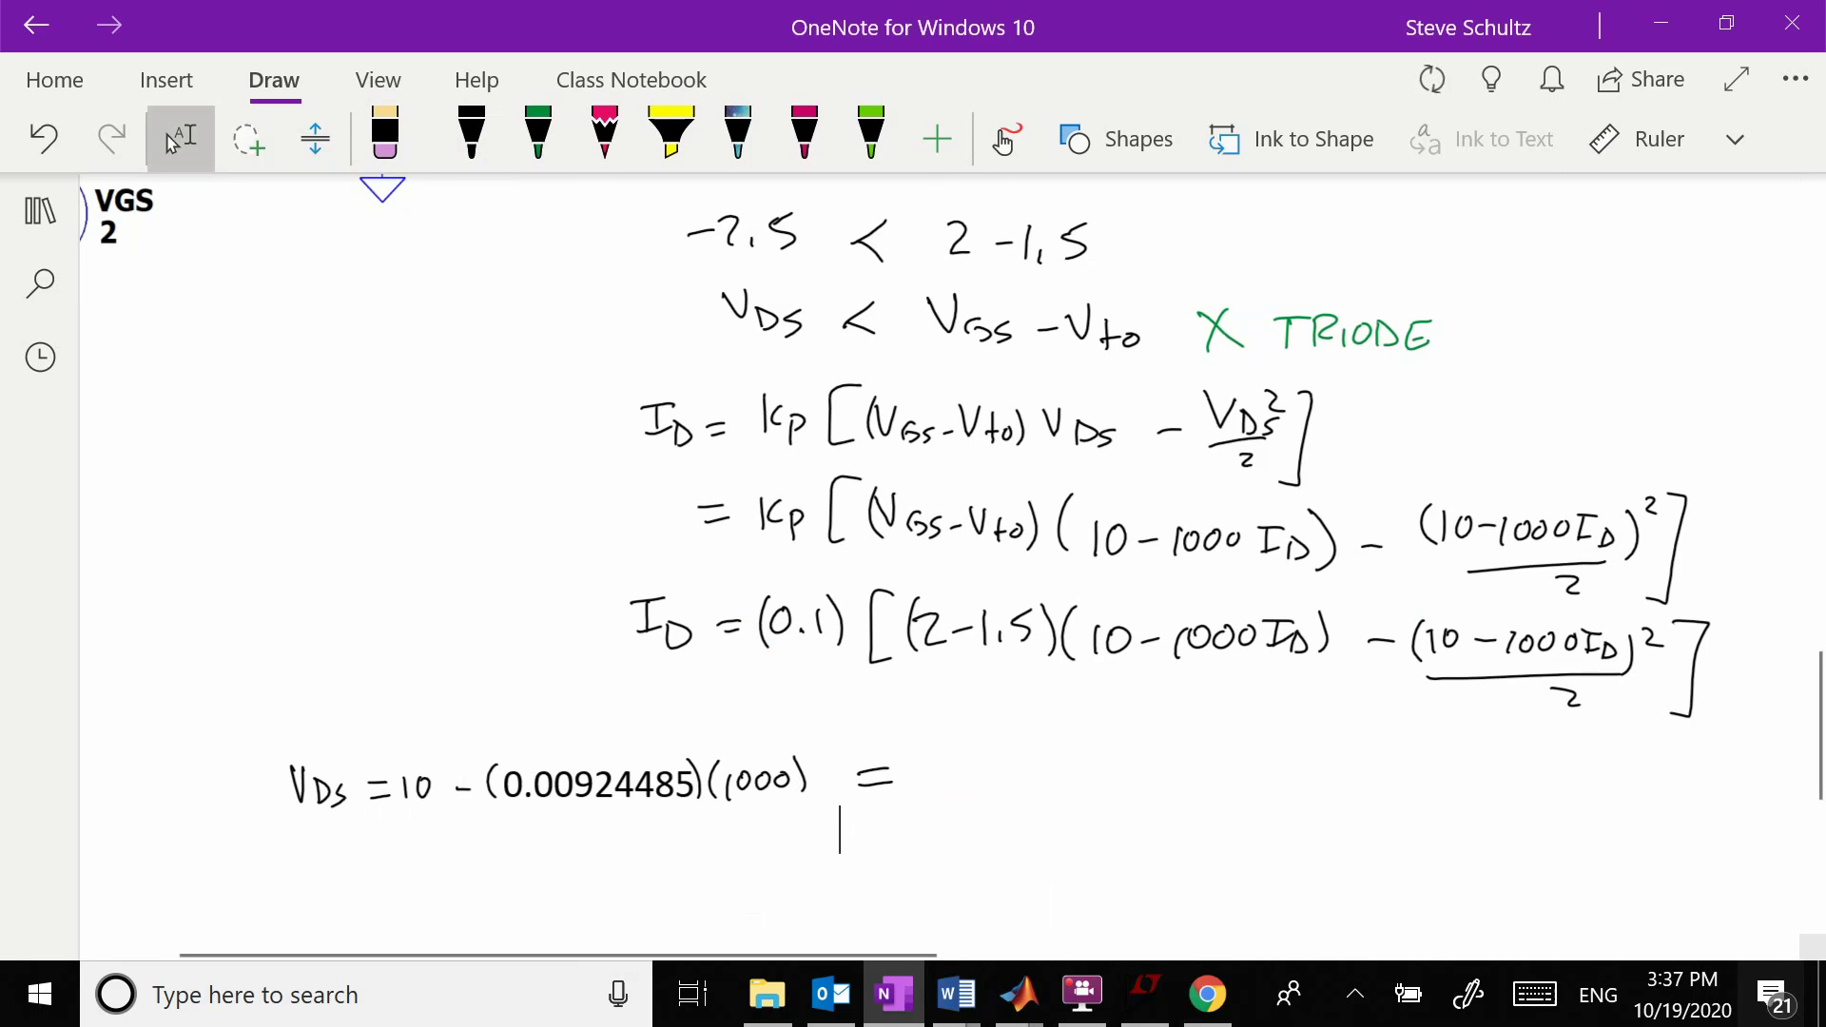
key("F10")
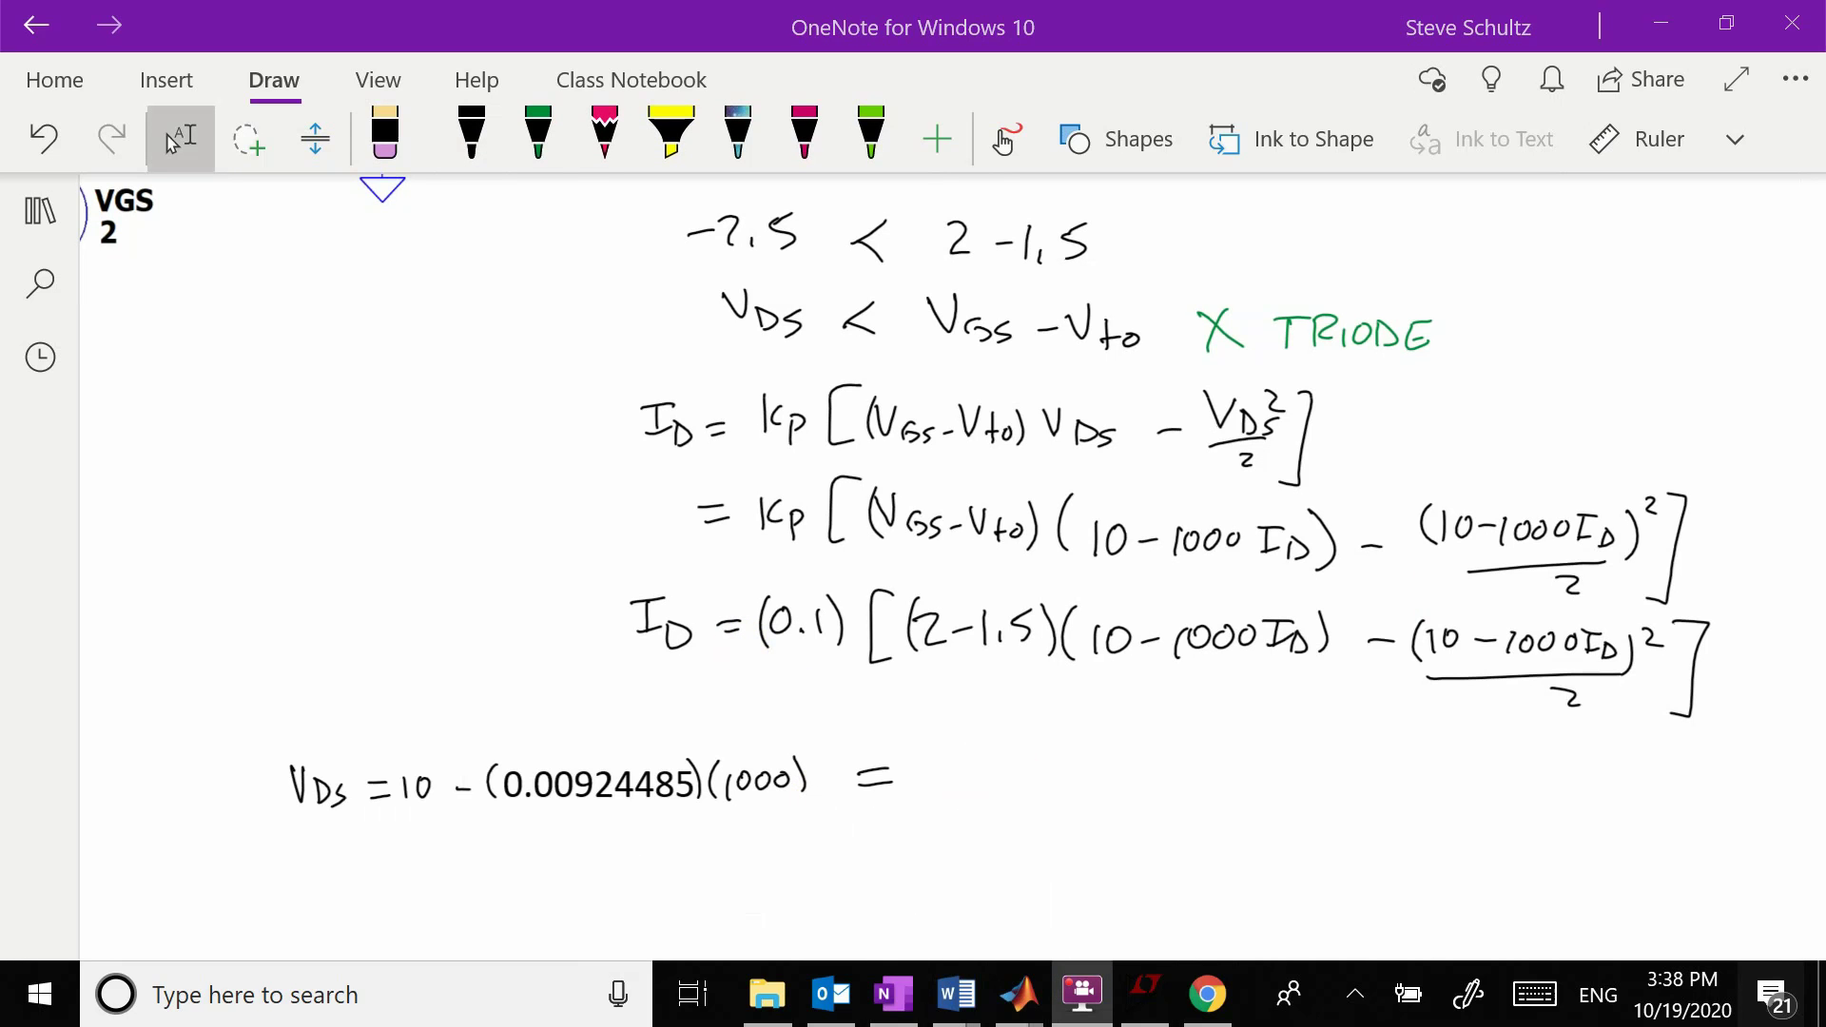
Write the VDs result 0.7551 after the equals sign.
left_click(471, 133)
mouse_move(932, 759)
left_mouse_down()
mouse_move(960, 785)
mouse_move(996, 751)
mouse_move(988, 787)
mouse_move(1021, 761)
mouse_move(1052, 784)
left_mouse_up()
left_click(956, 787)
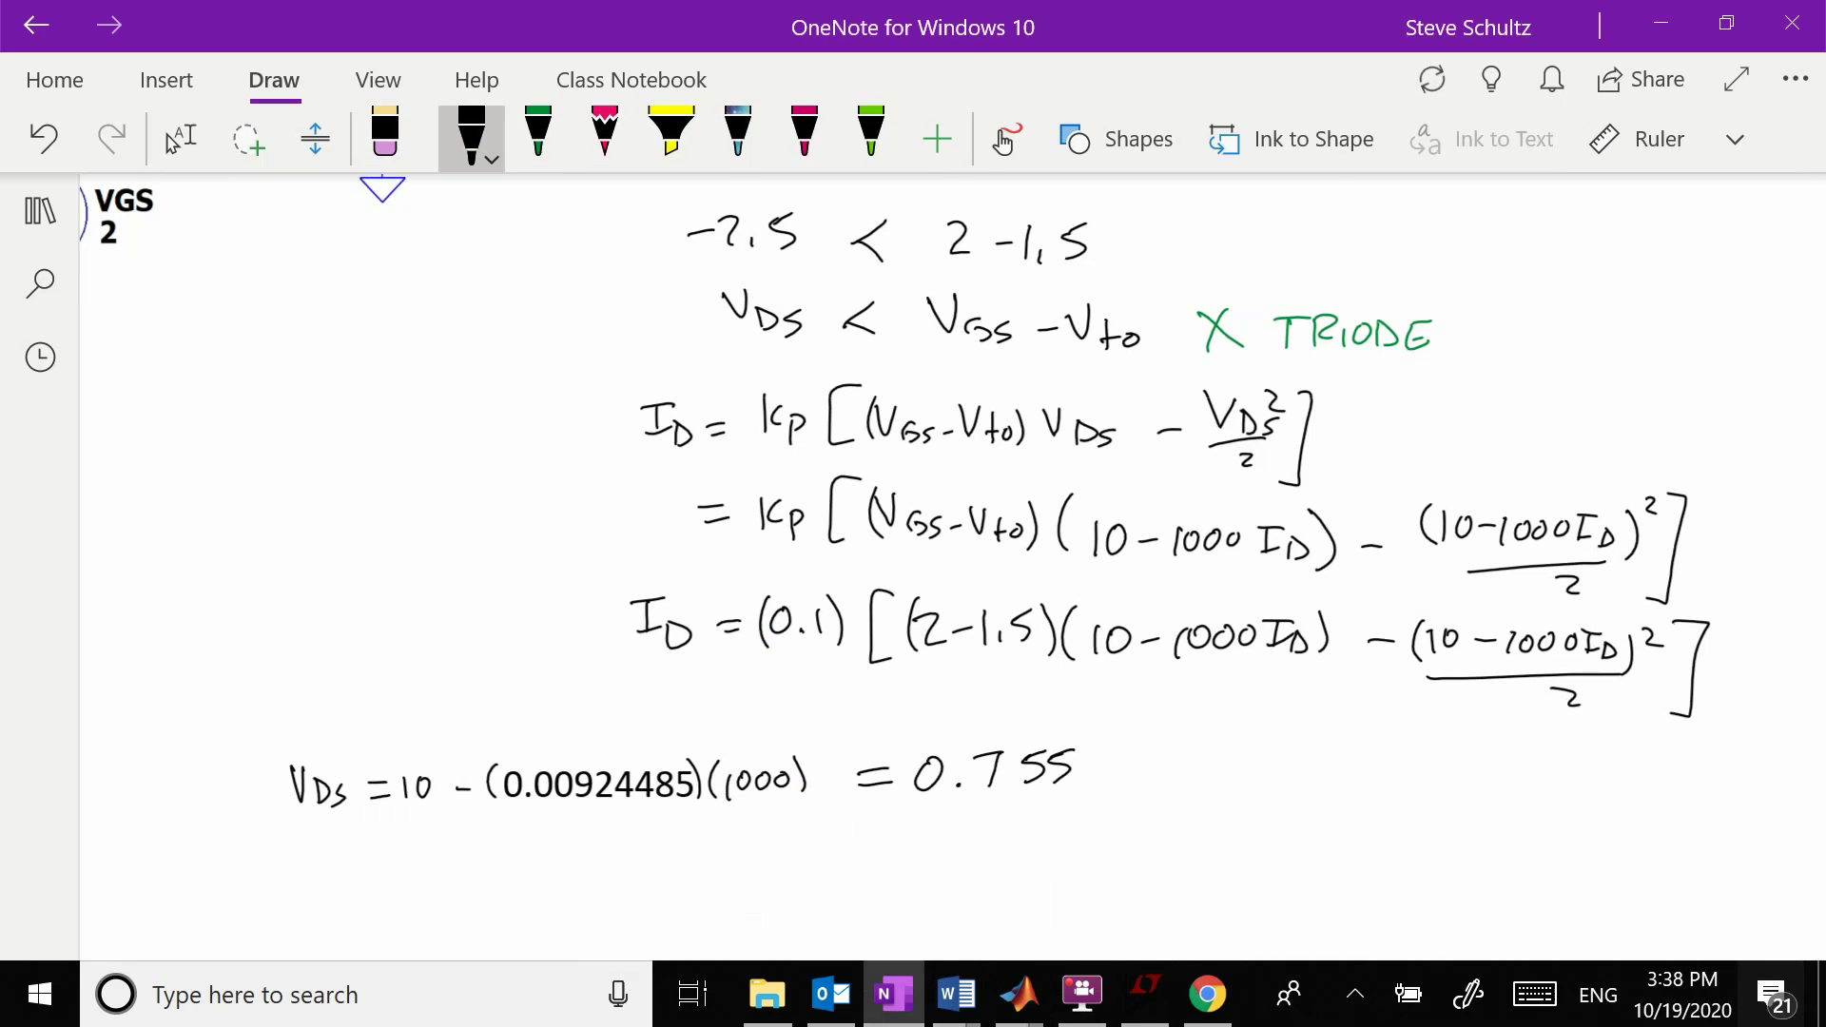
scroll(1047, 571, "down", 3)
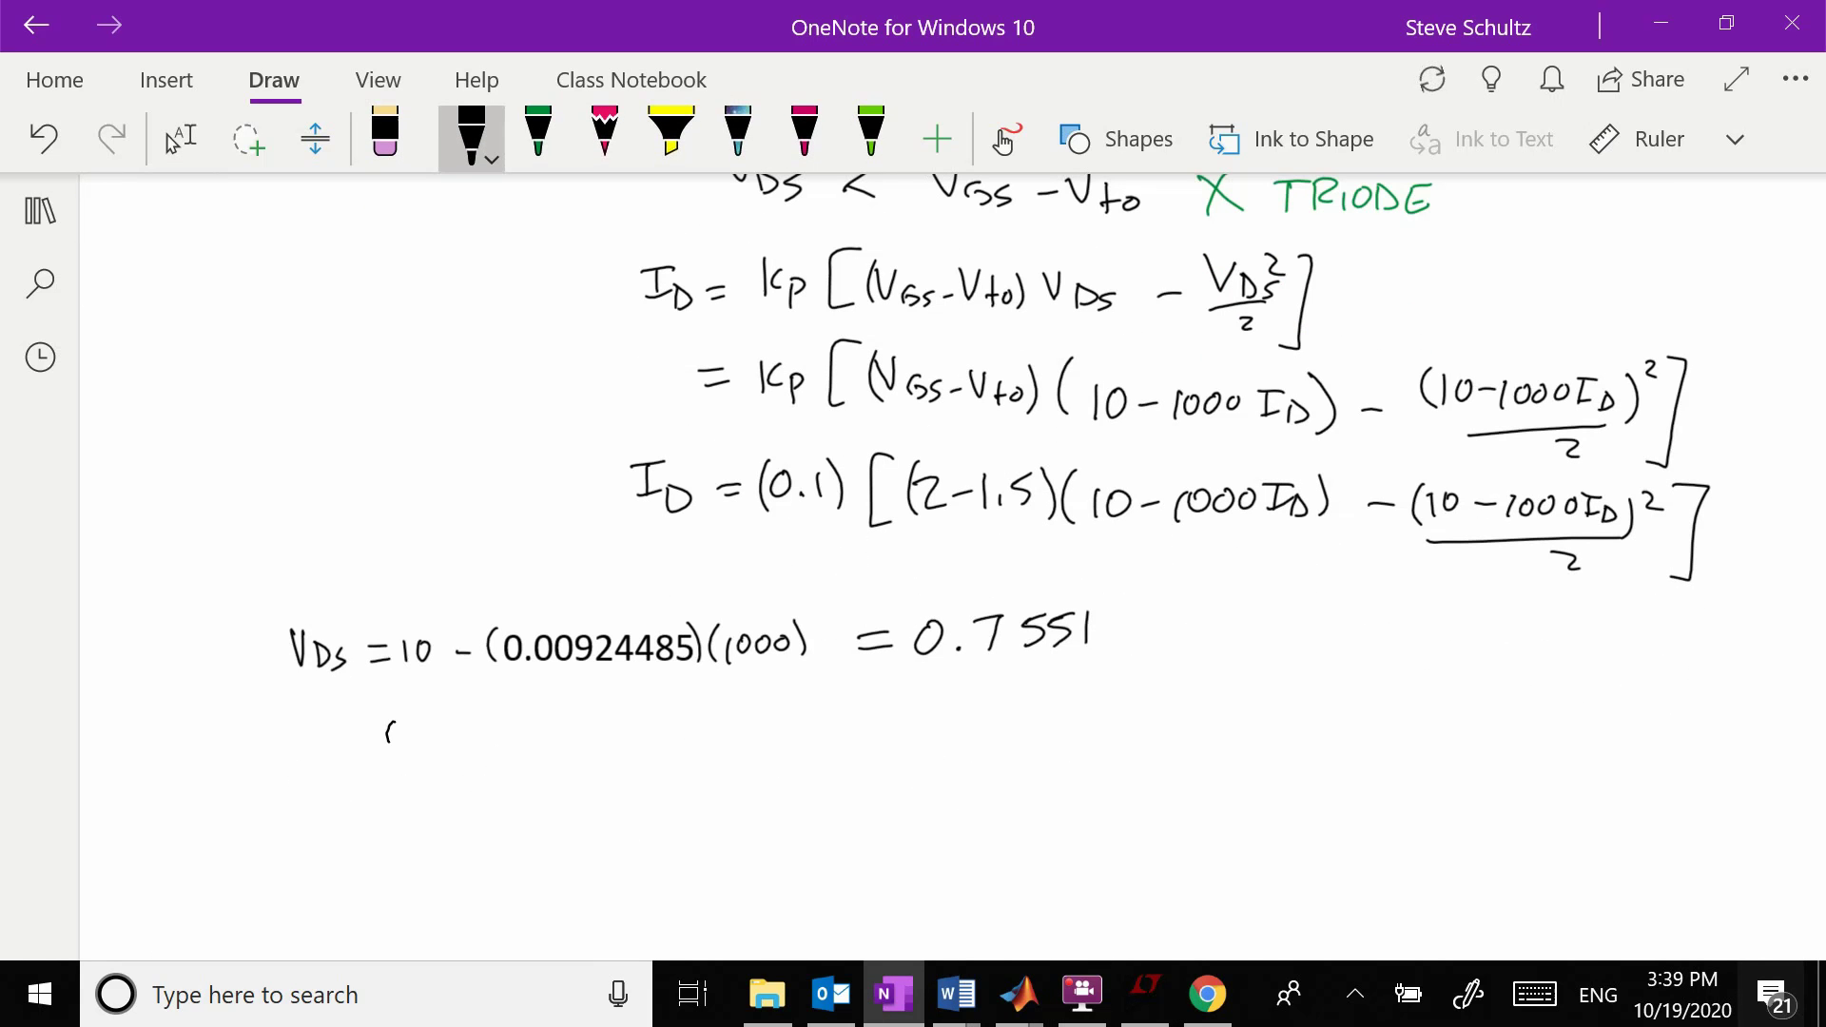
Write the check 0.7551 > 2−1.5 below and mark it with a pink cross.
left_click(415, 743)
mouse_move(389, 743)
left_mouse_down()
mouse_move(395, 721)
mouse_move(488, 747)
left_mouse_up()
left_click_drag(526, 721, 529, 747)
mouse_move(751, 726)
left_mouse_down()
mouse_move(775, 748)
mouse_move(836, 749)
left_mouse_up()
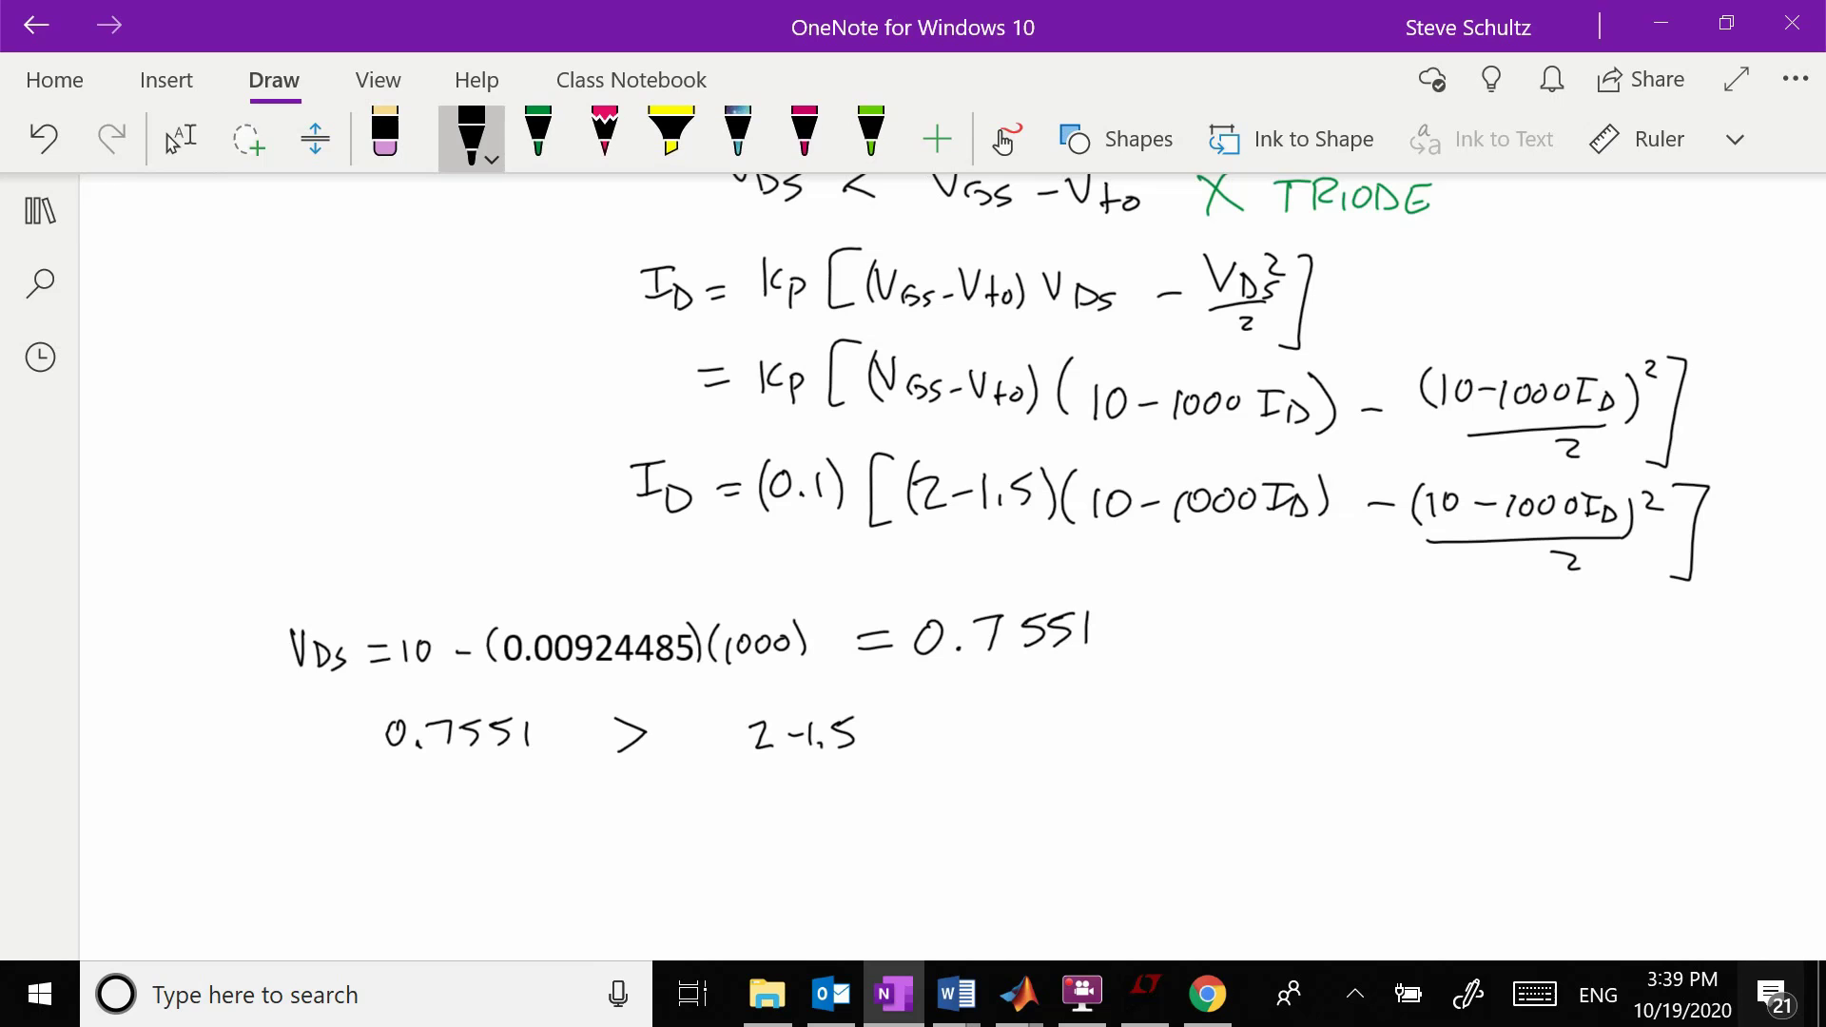
left_click(604, 133)
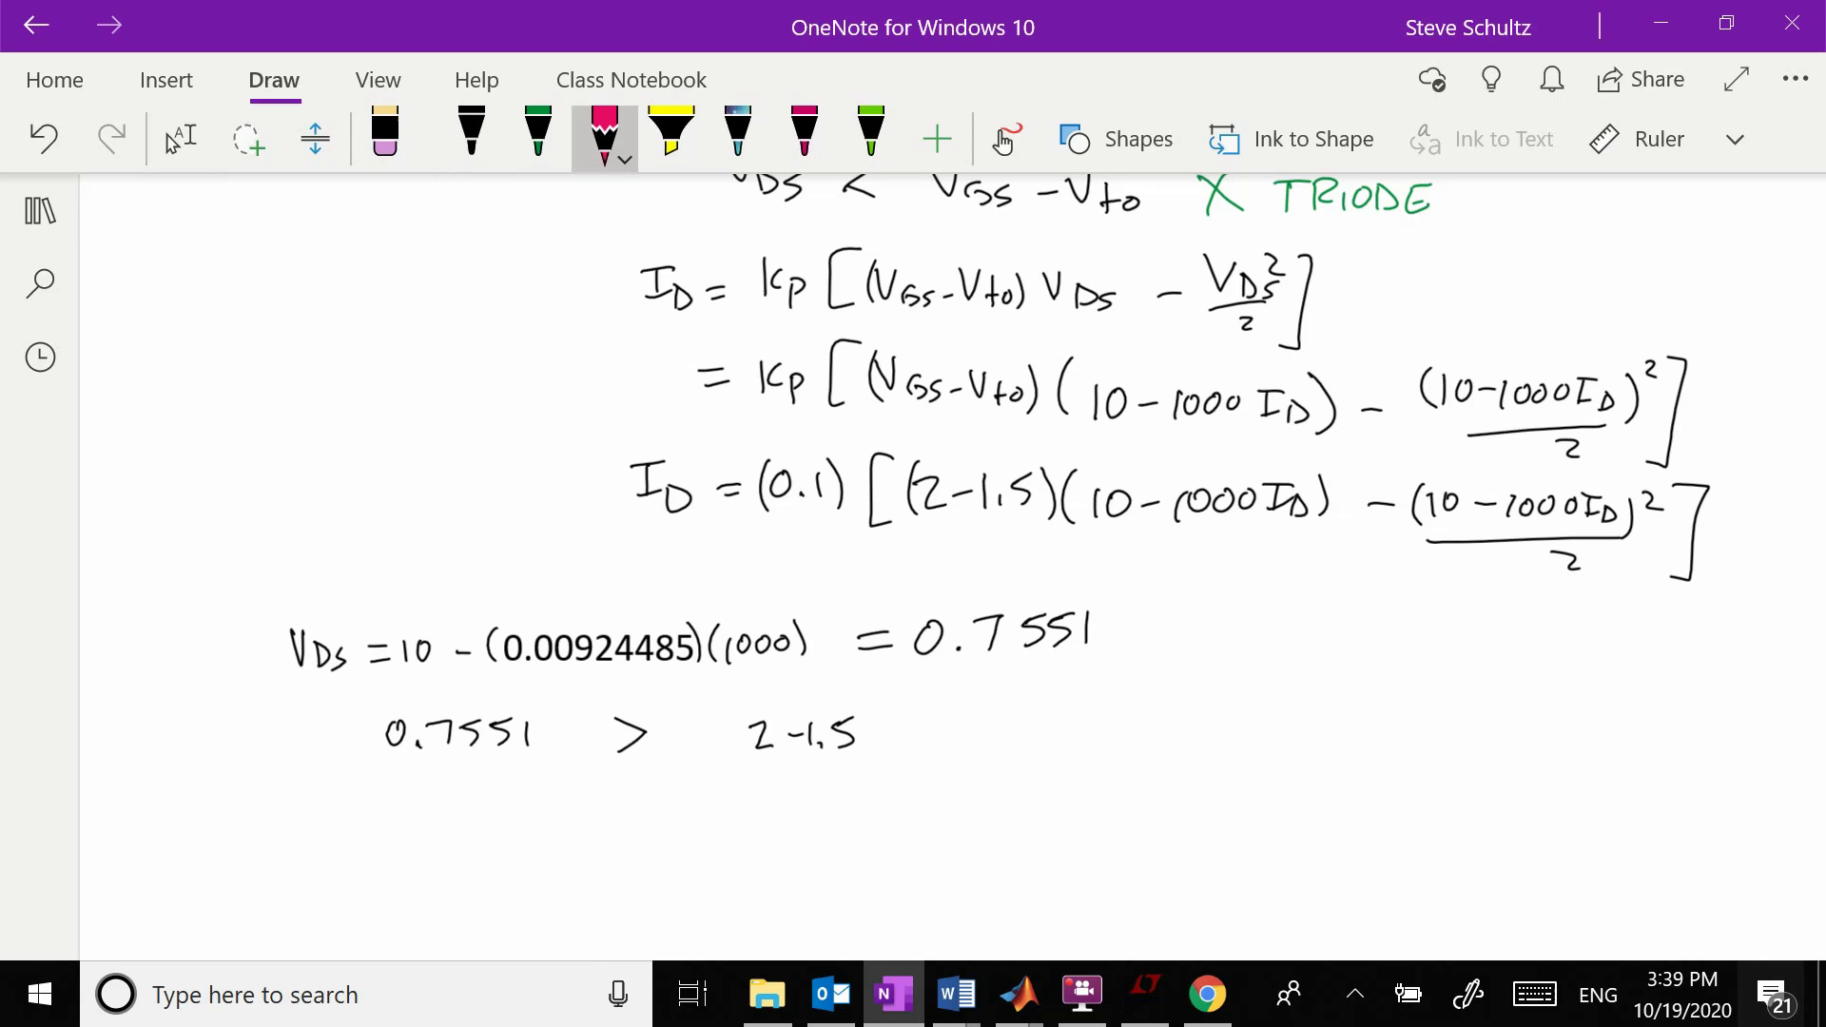
mouse_move(930, 721)
left_mouse_down()
mouse_move(947, 762)
mouse_move(906, 786)
left_mouse_up()
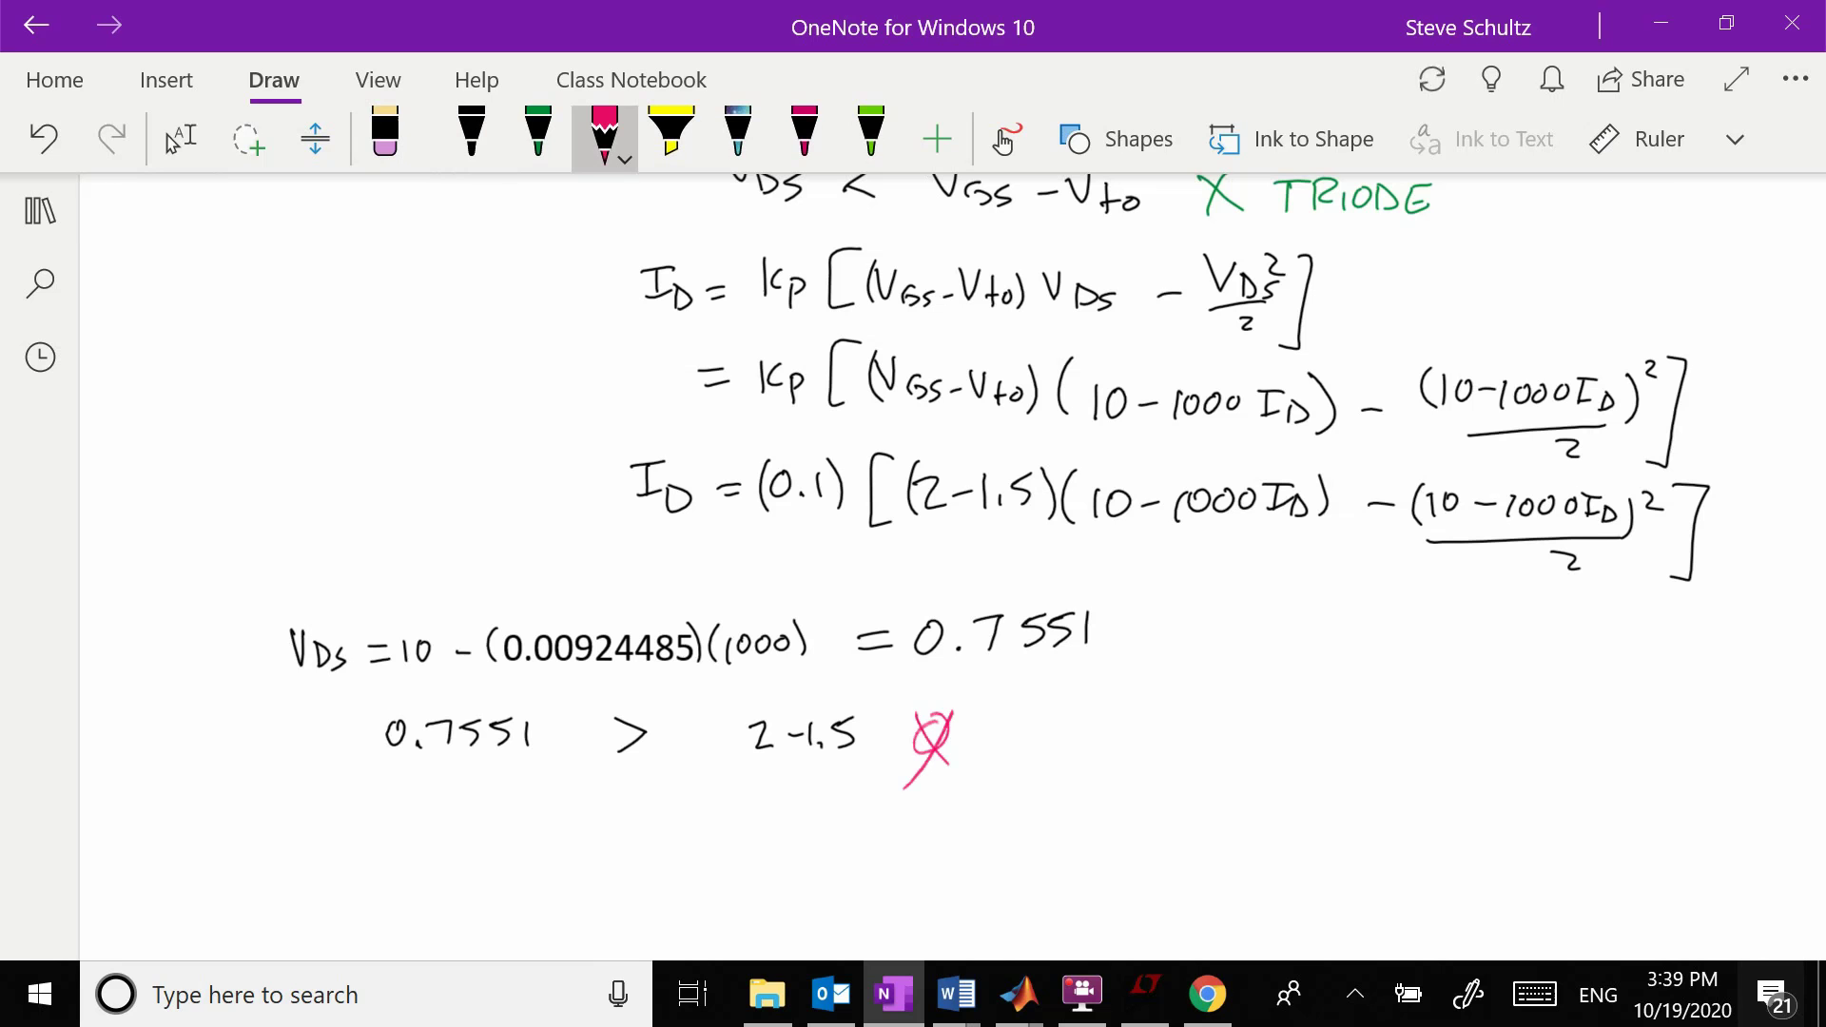
left_click(181, 139)
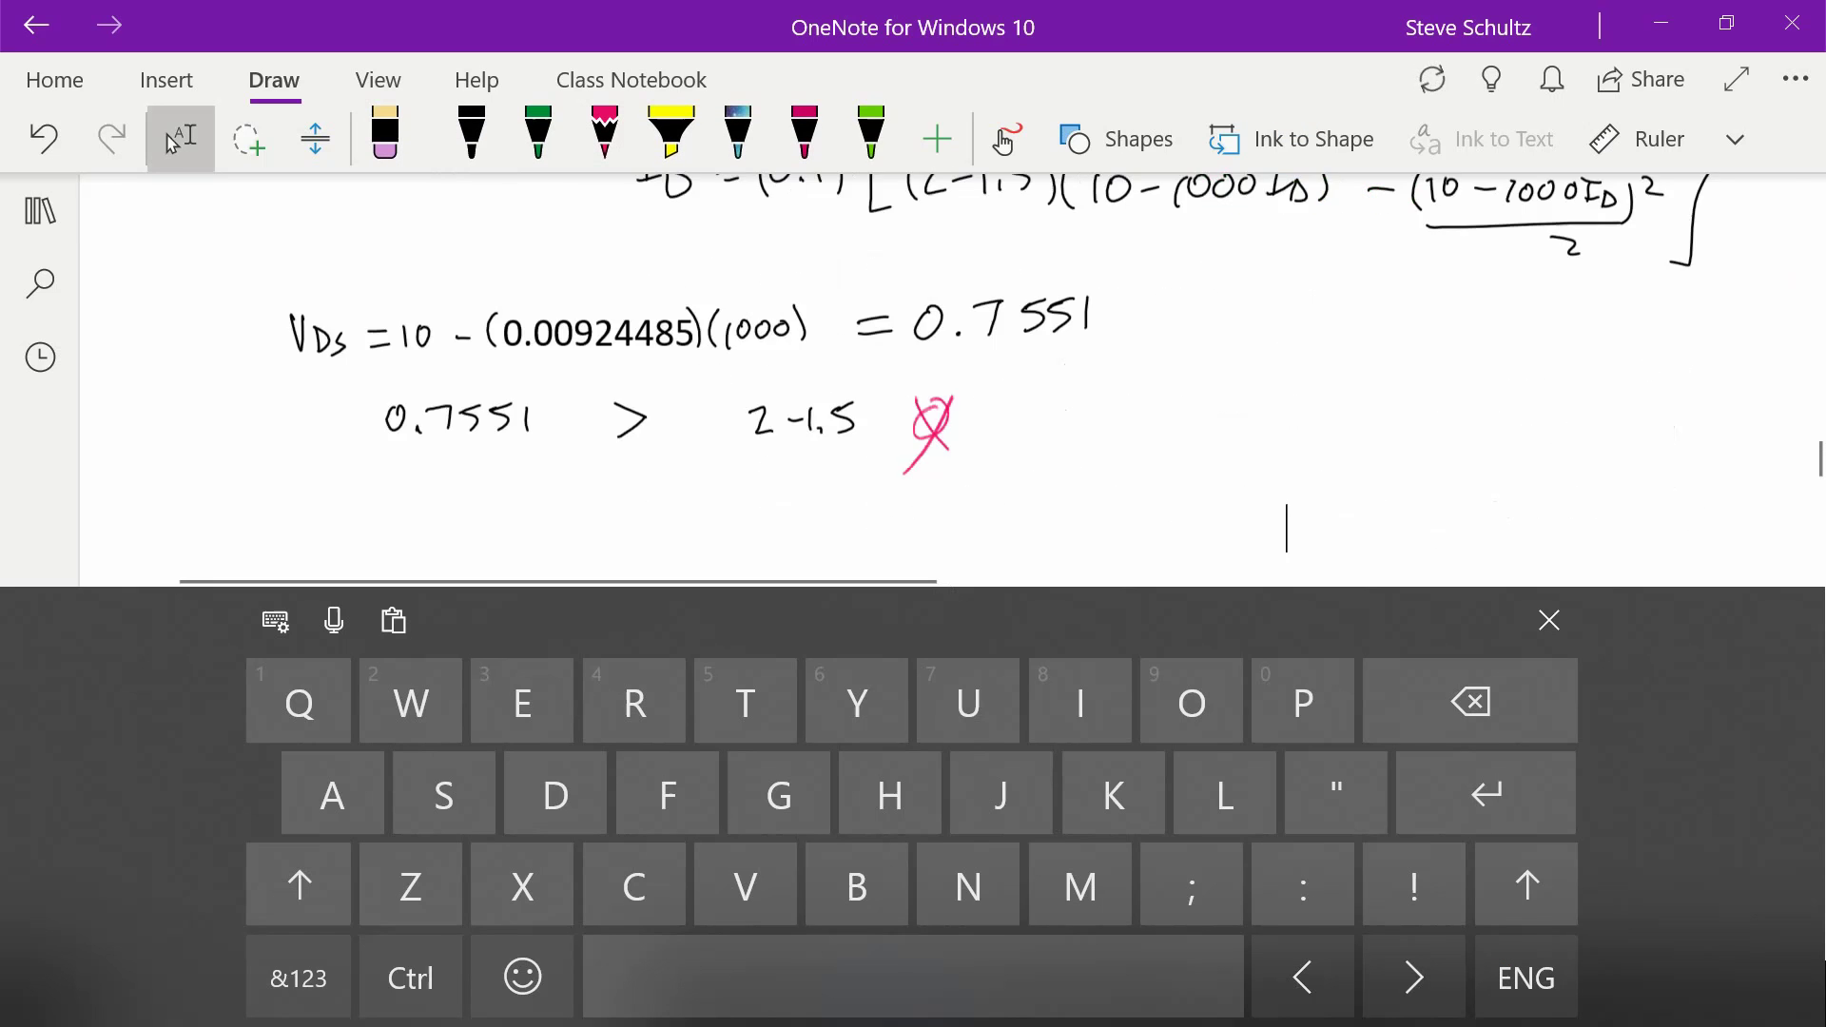
In Wolfram Alpha, go back to the solutions and open the second root, 0.00973515.
key("alt+Tab")
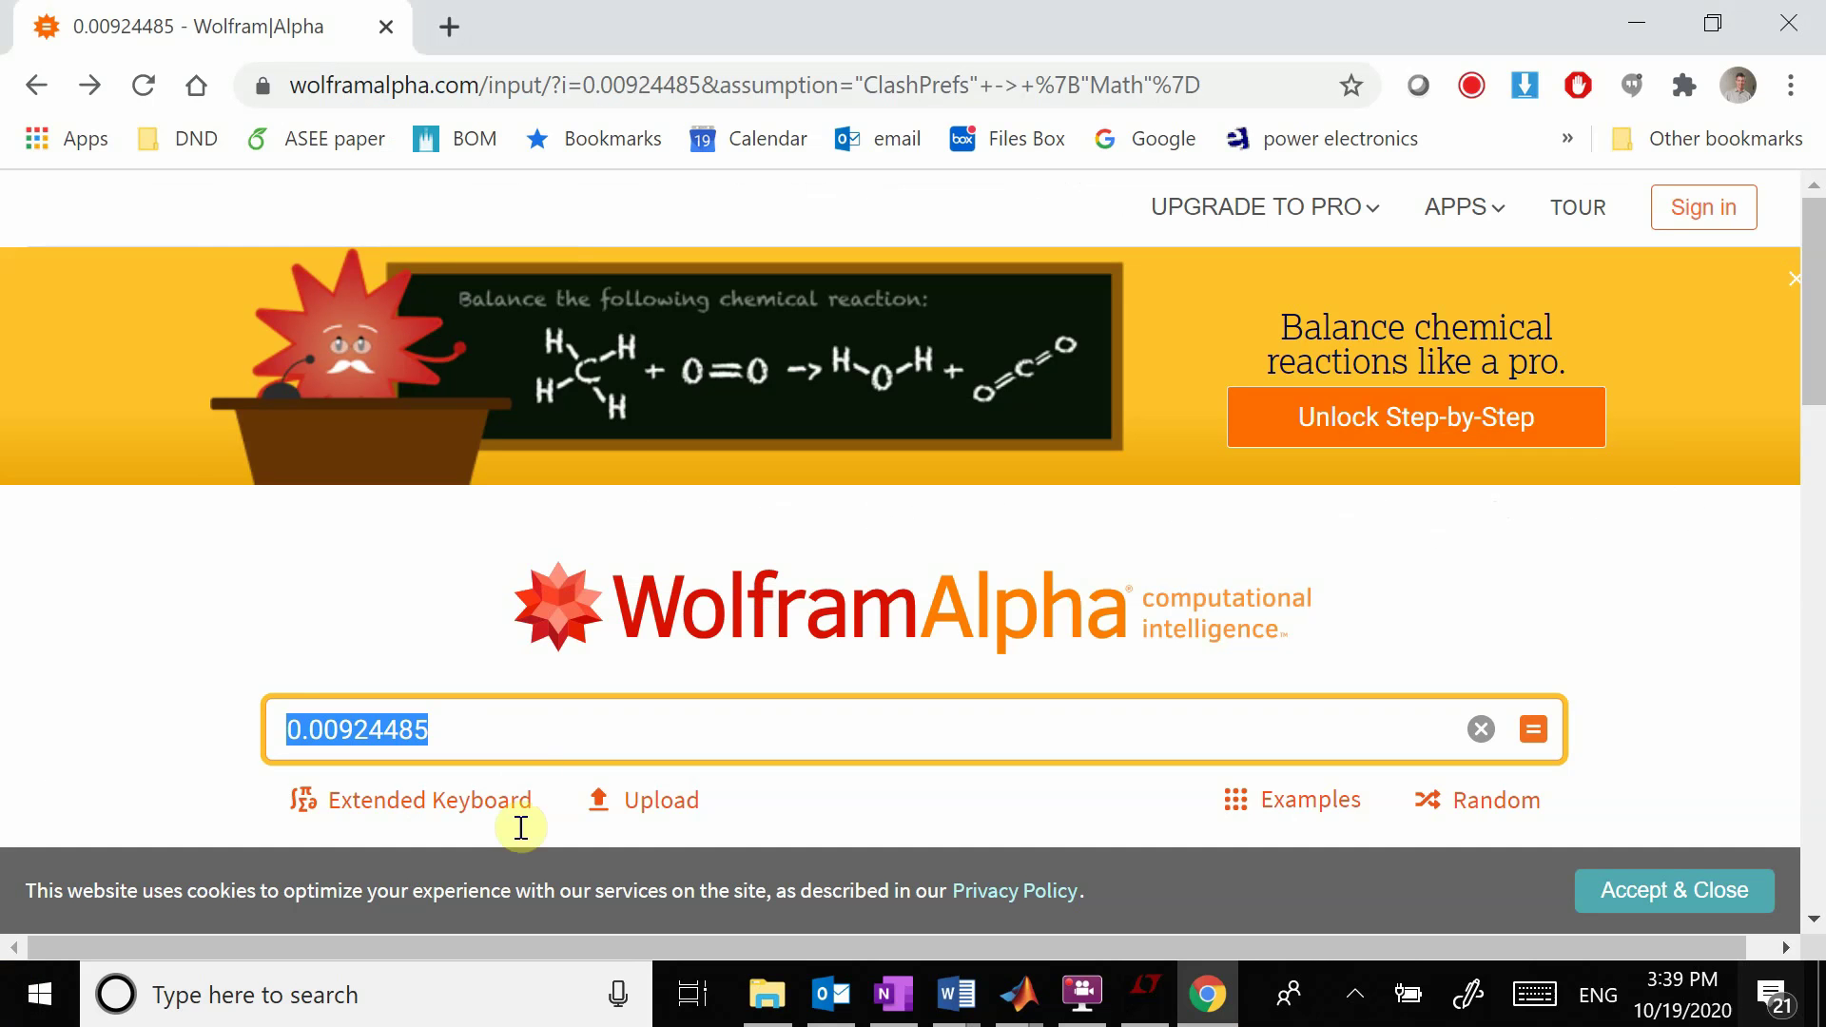
left_click(36, 85)
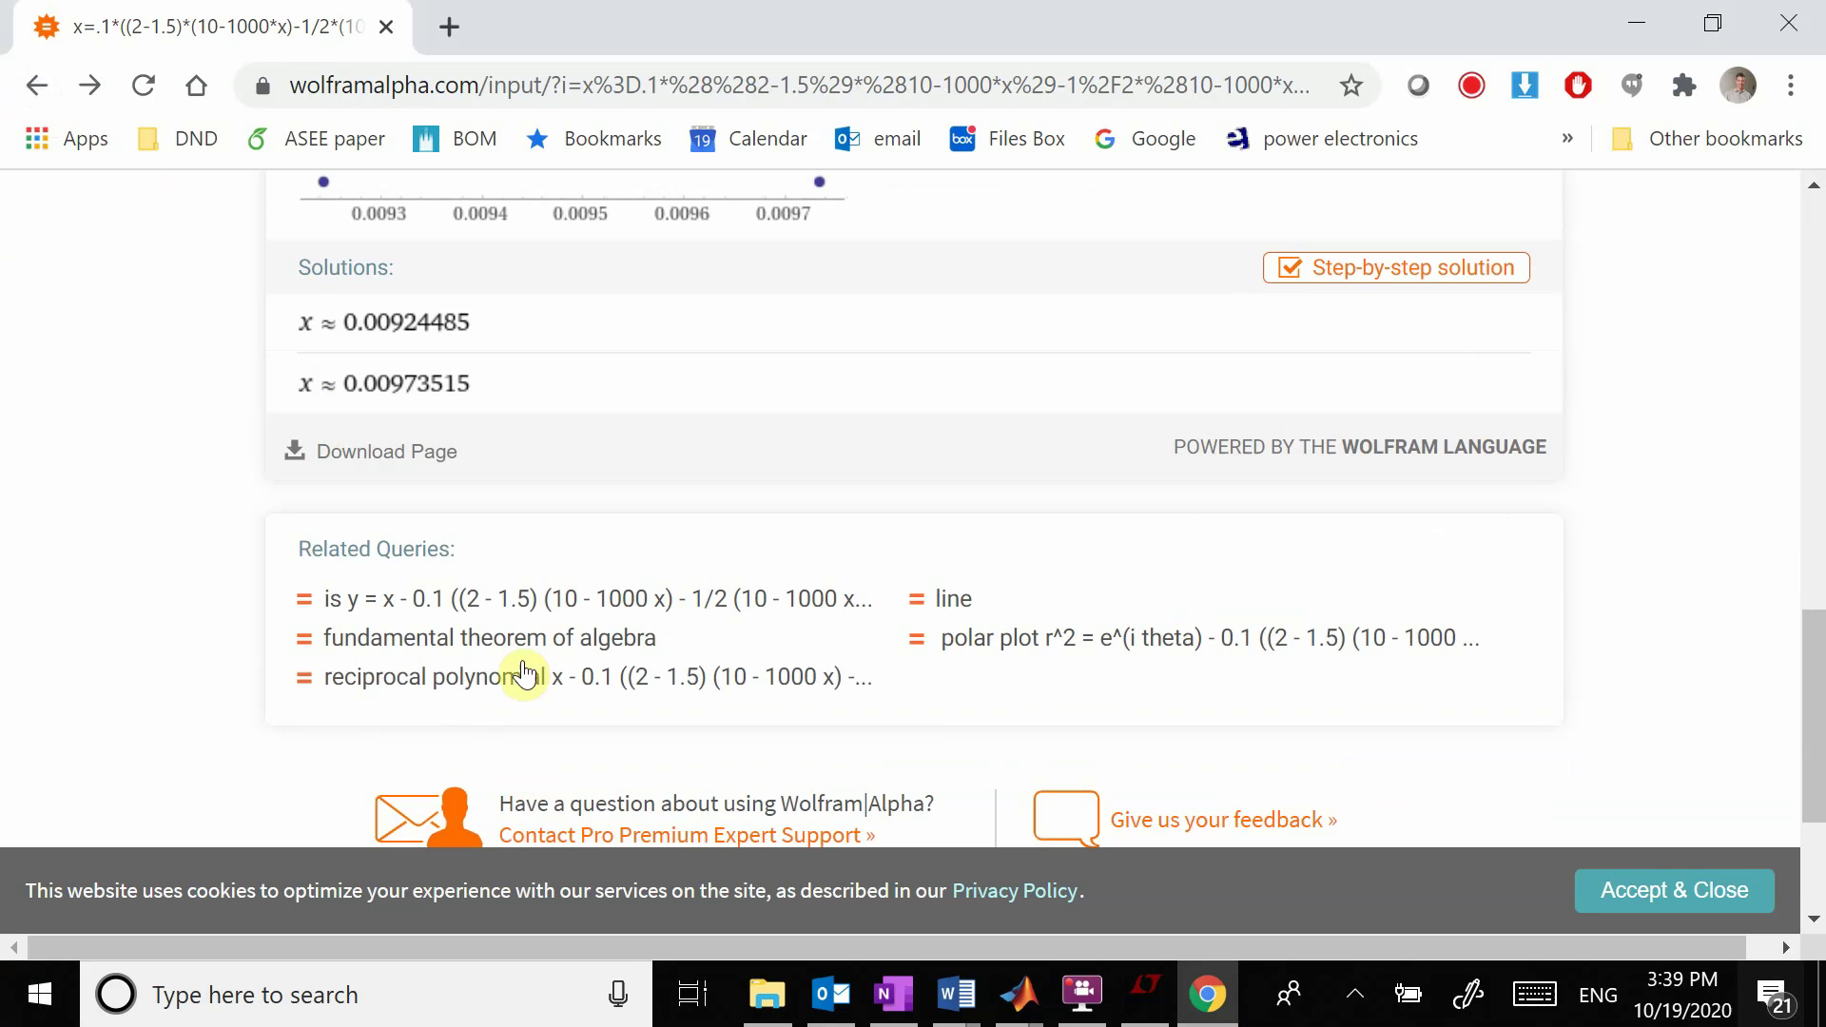
left_click(416, 385)
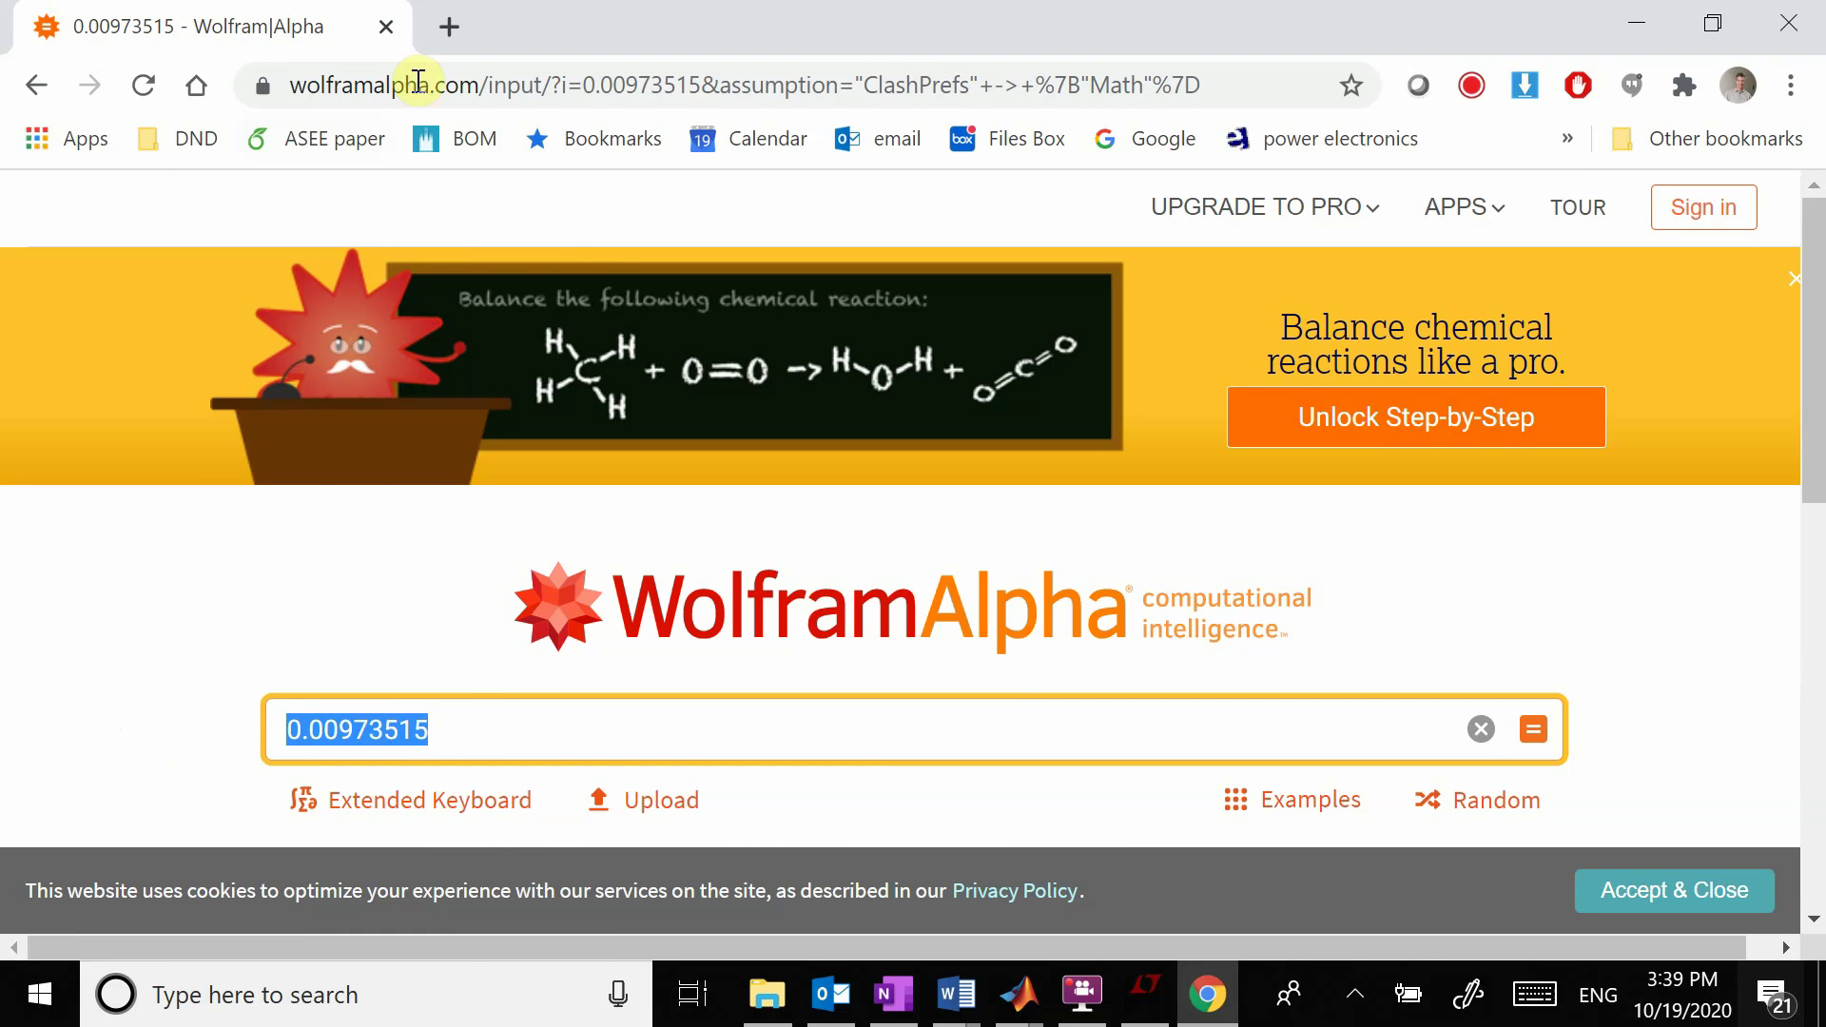
Paste 0.00973515 into OneNote and move it up below the first check.
left_click(892, 994)
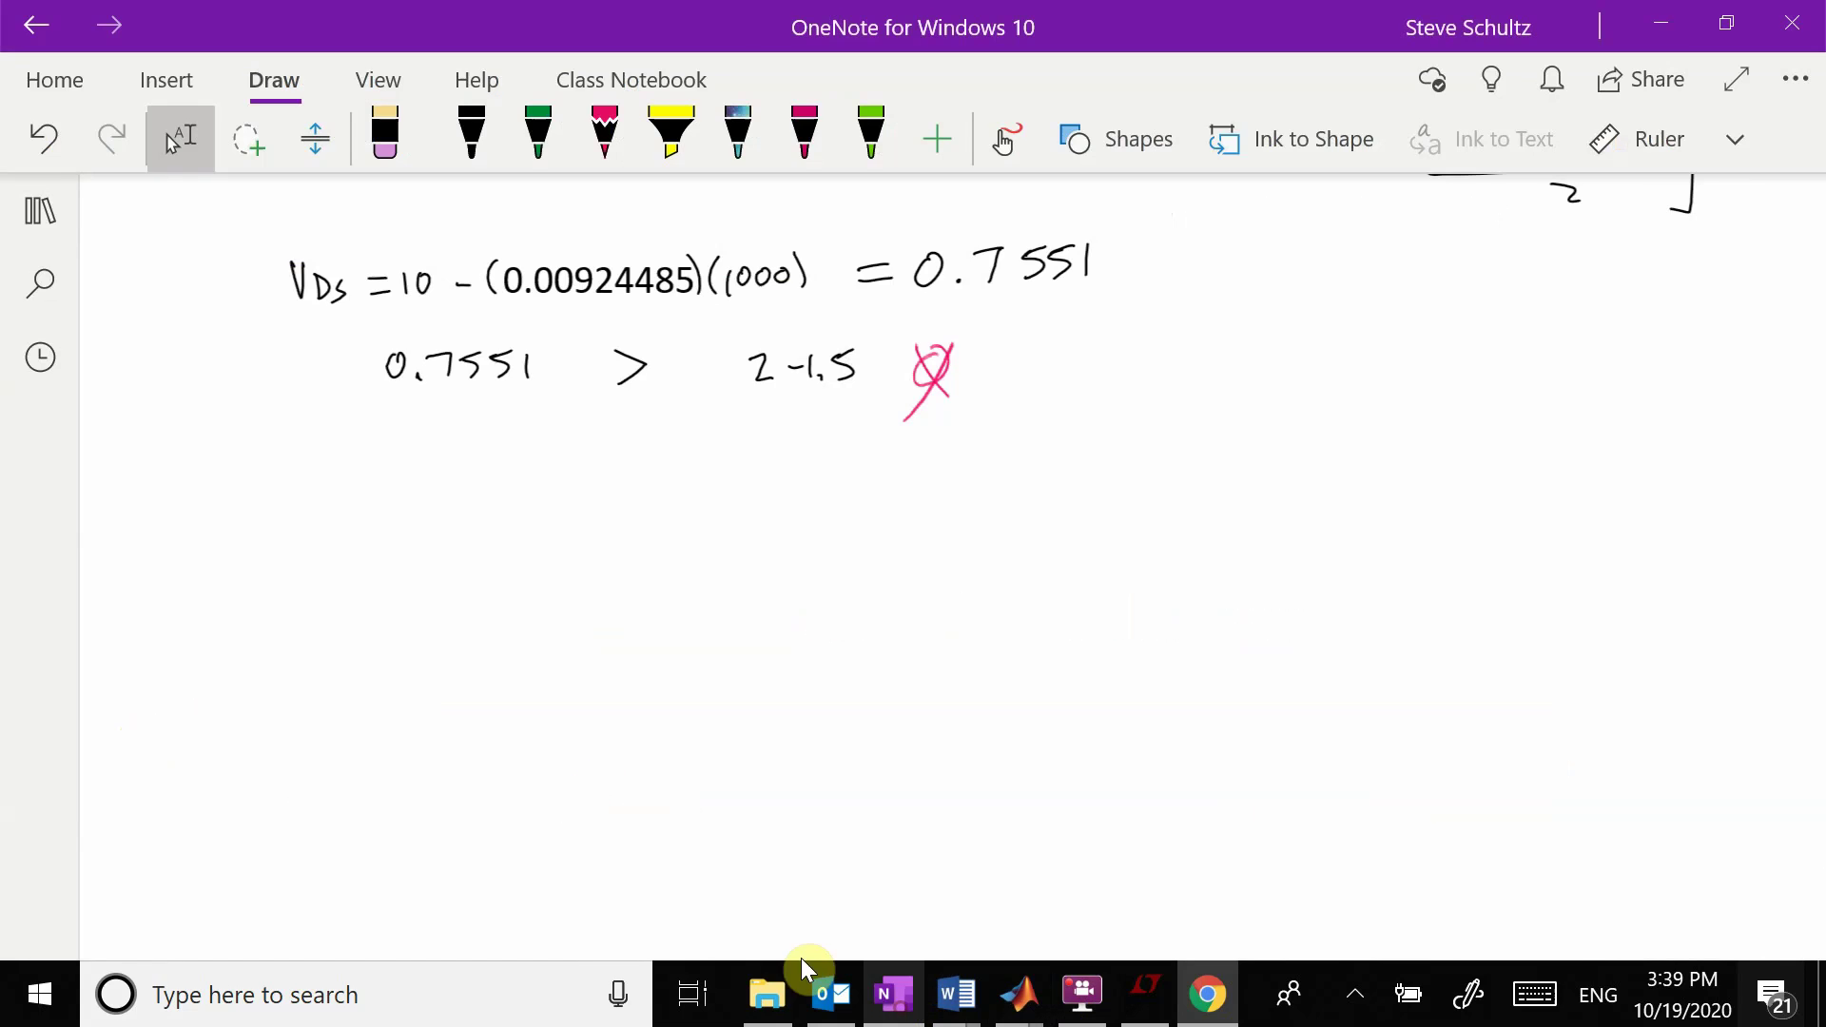
type("0.00973515")
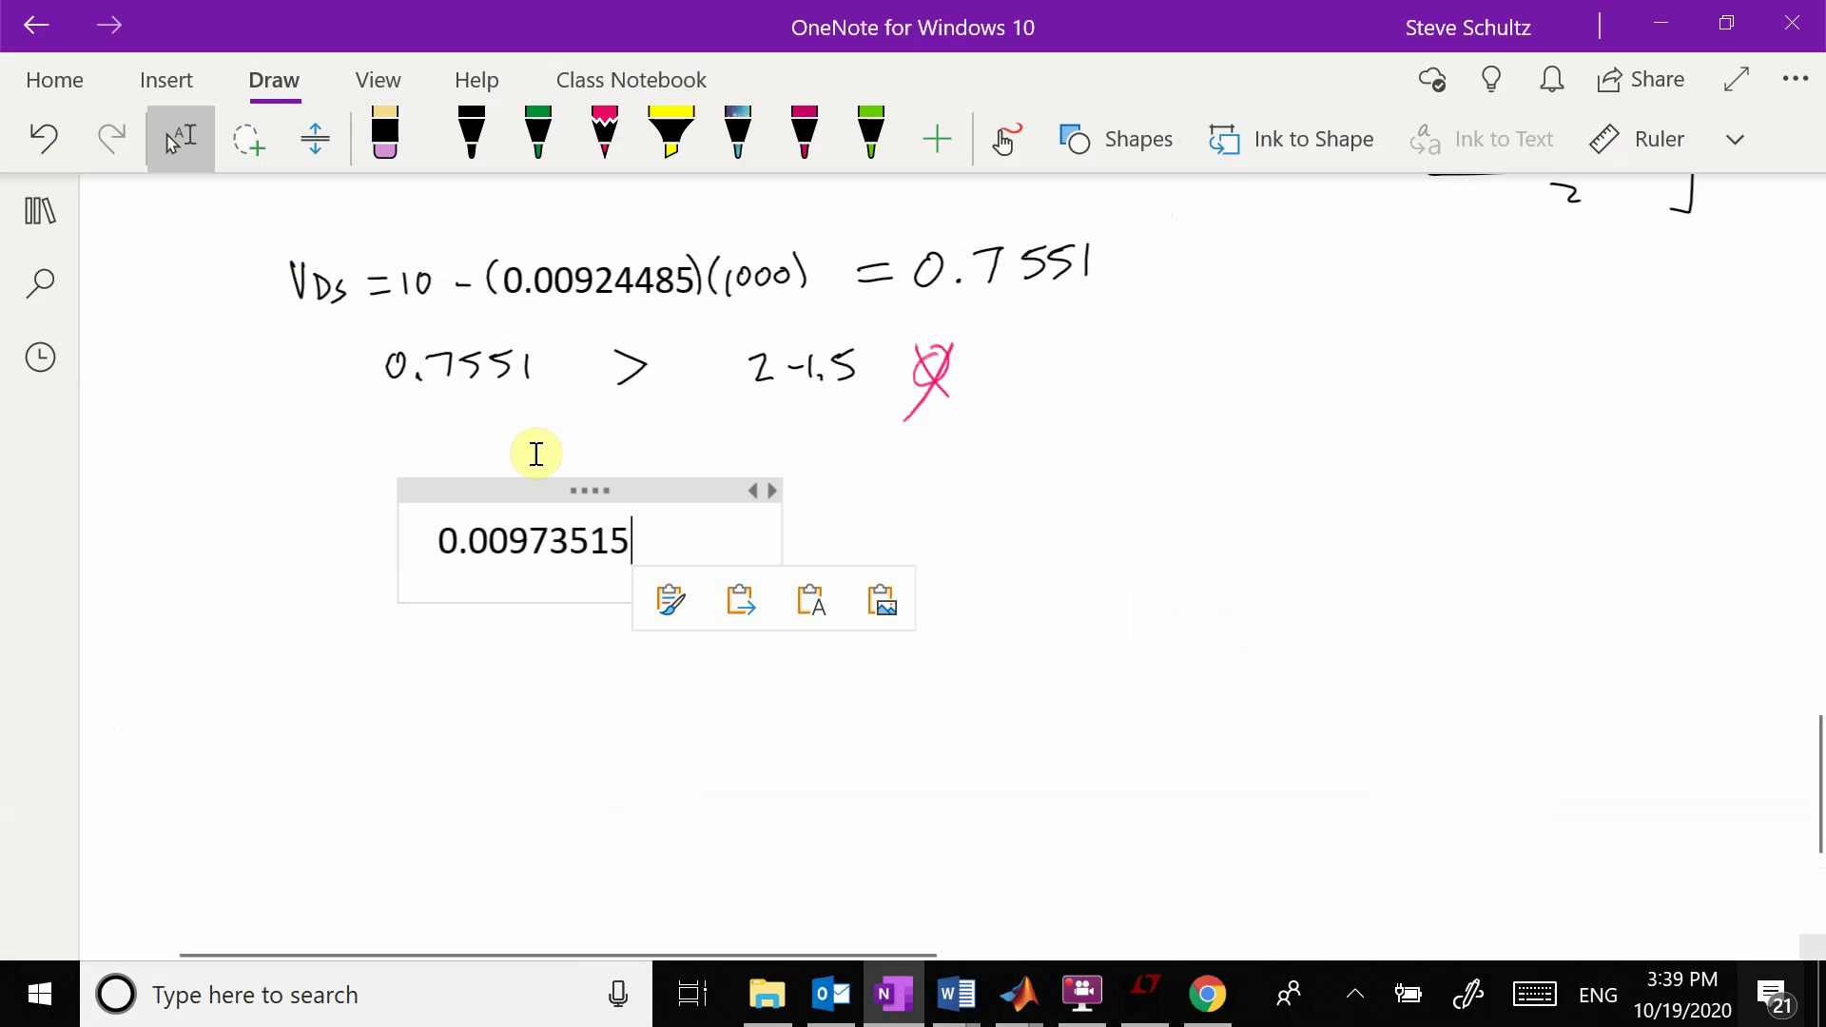
left_click_drag(526, 489, 505, 446)
left_click(313, 710)
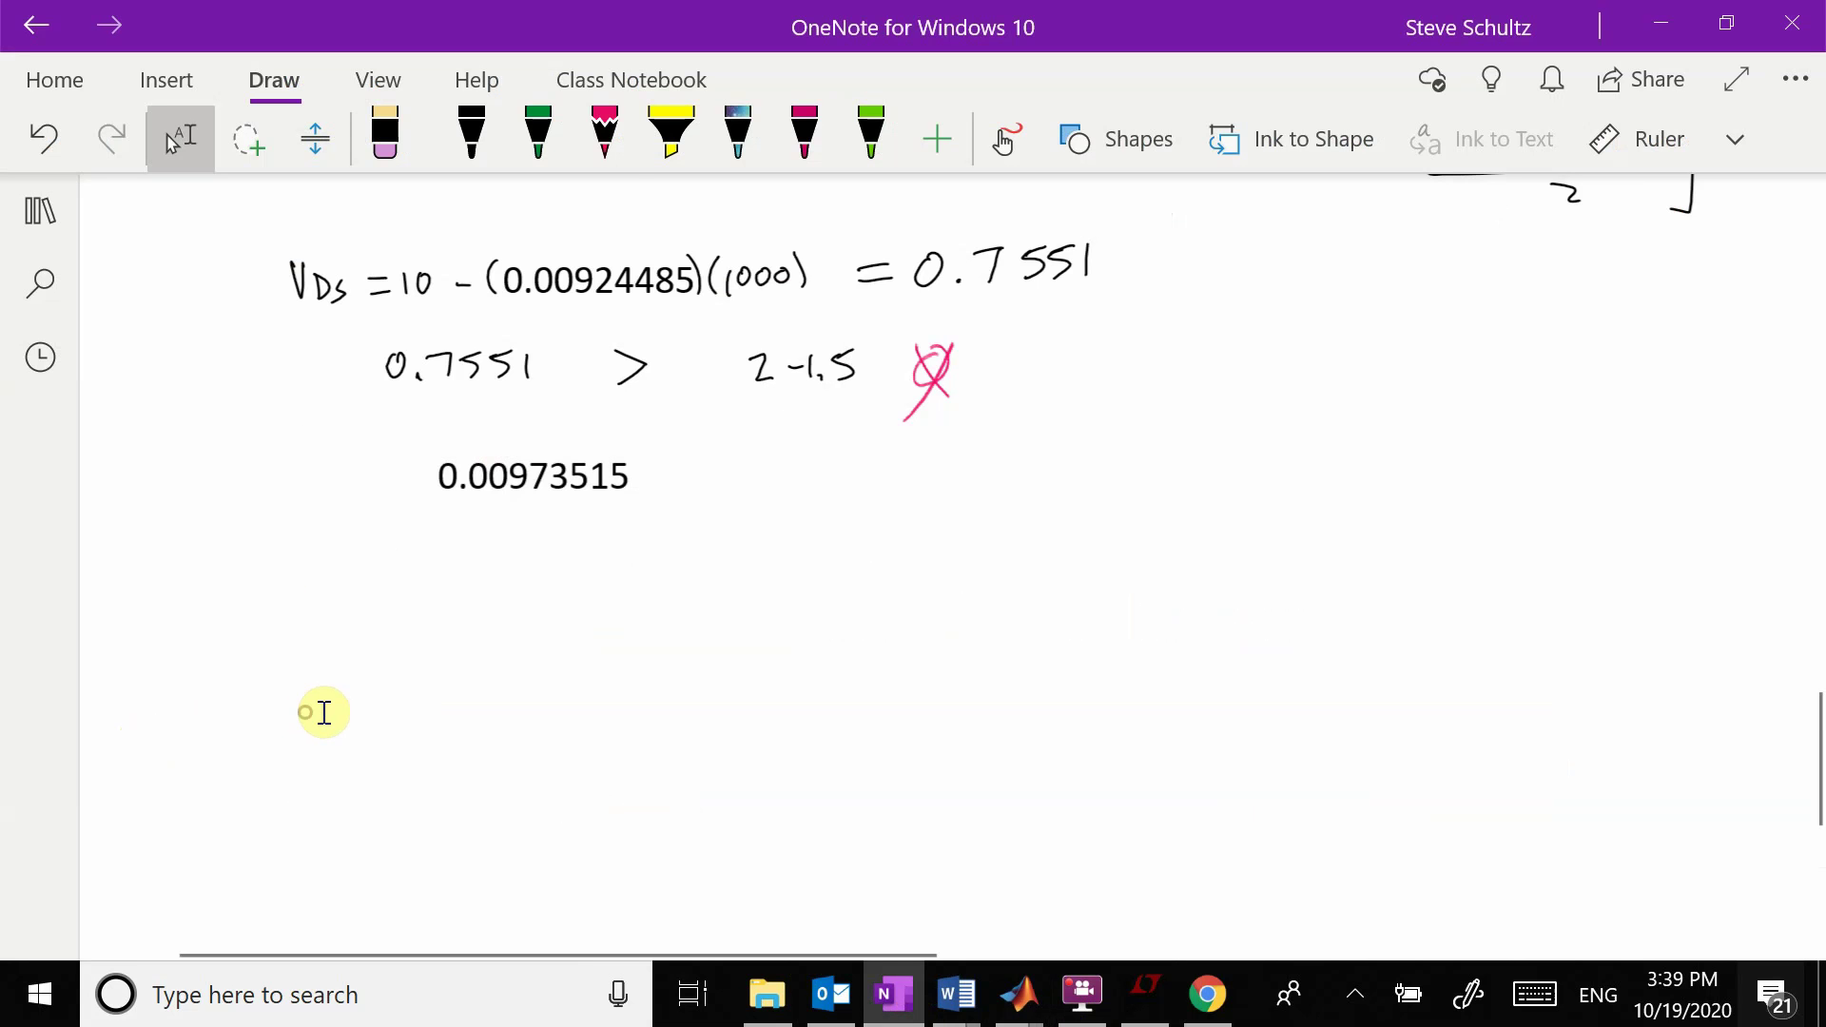
In black ink, write VDS = 10 − (0.00973515)(1000) = around the pasted value.
left_click(605, 134)
mouse_move(200, 478)
left_mouse_down()
mouse_move(243, 509)
mouse_move(267, 490)
left_mouse_up()
key("ctrl+z")
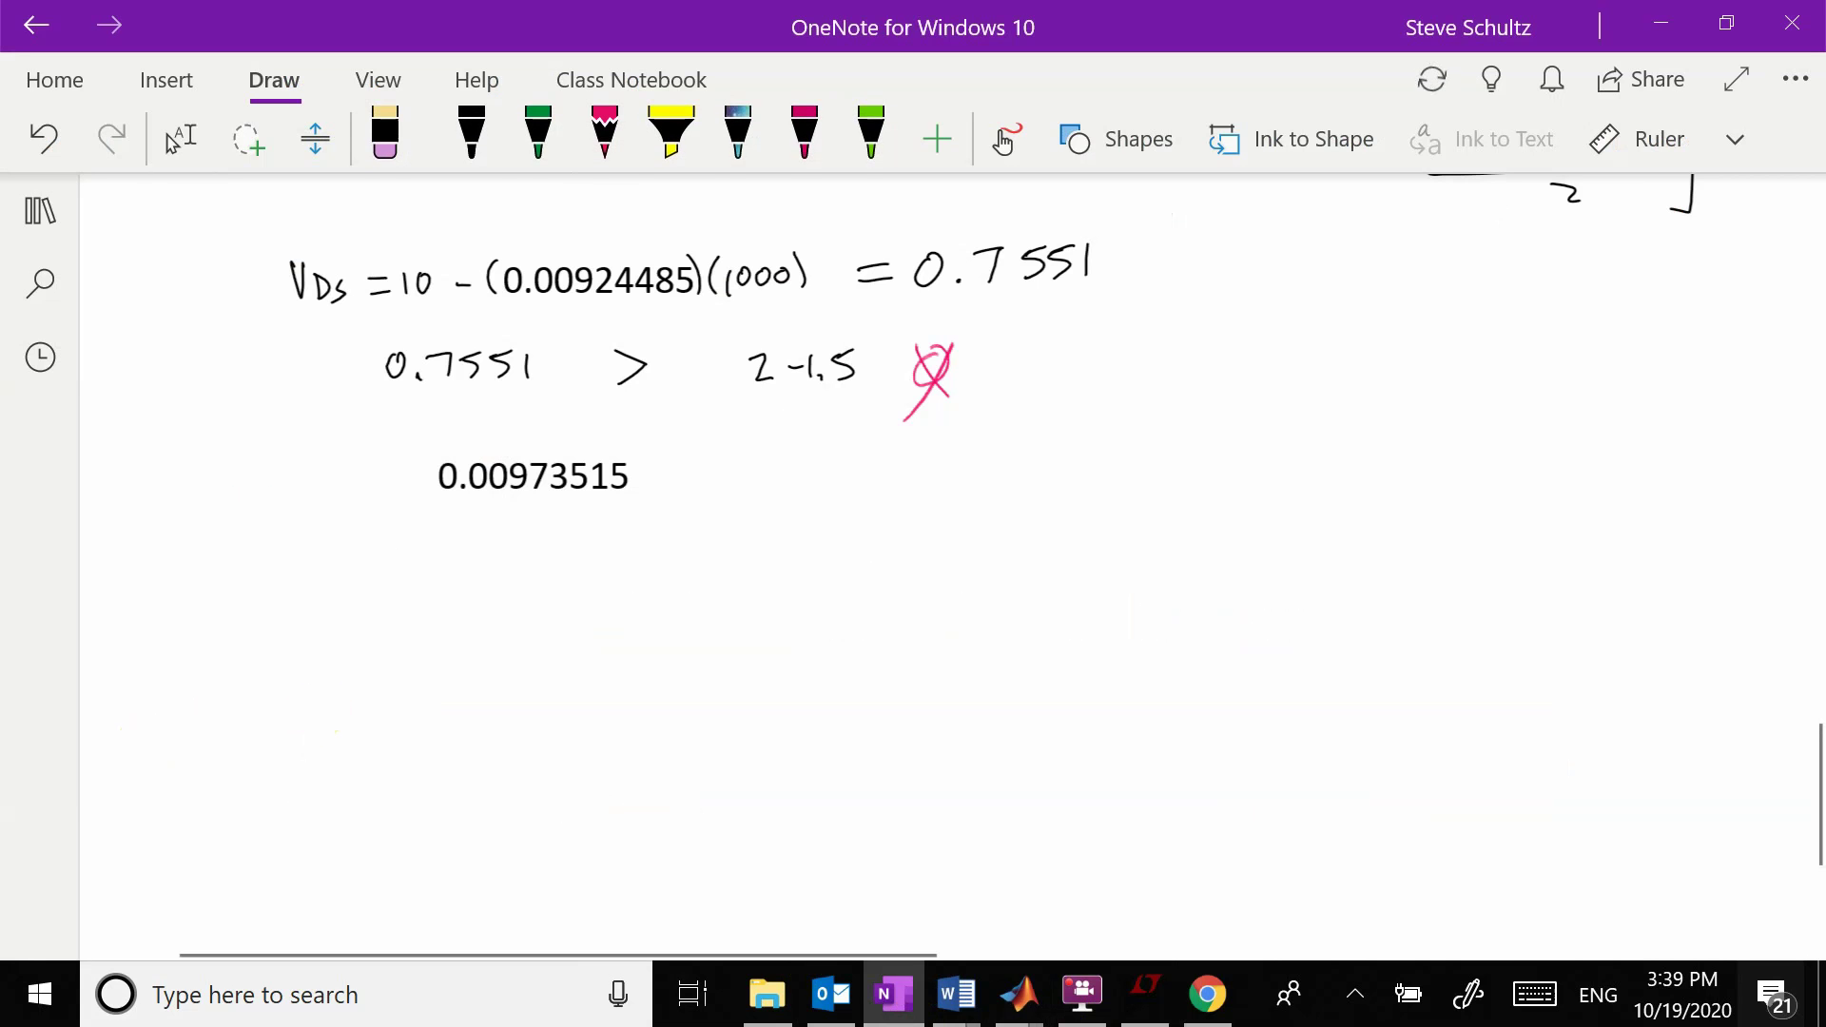
left_click(470, 133)
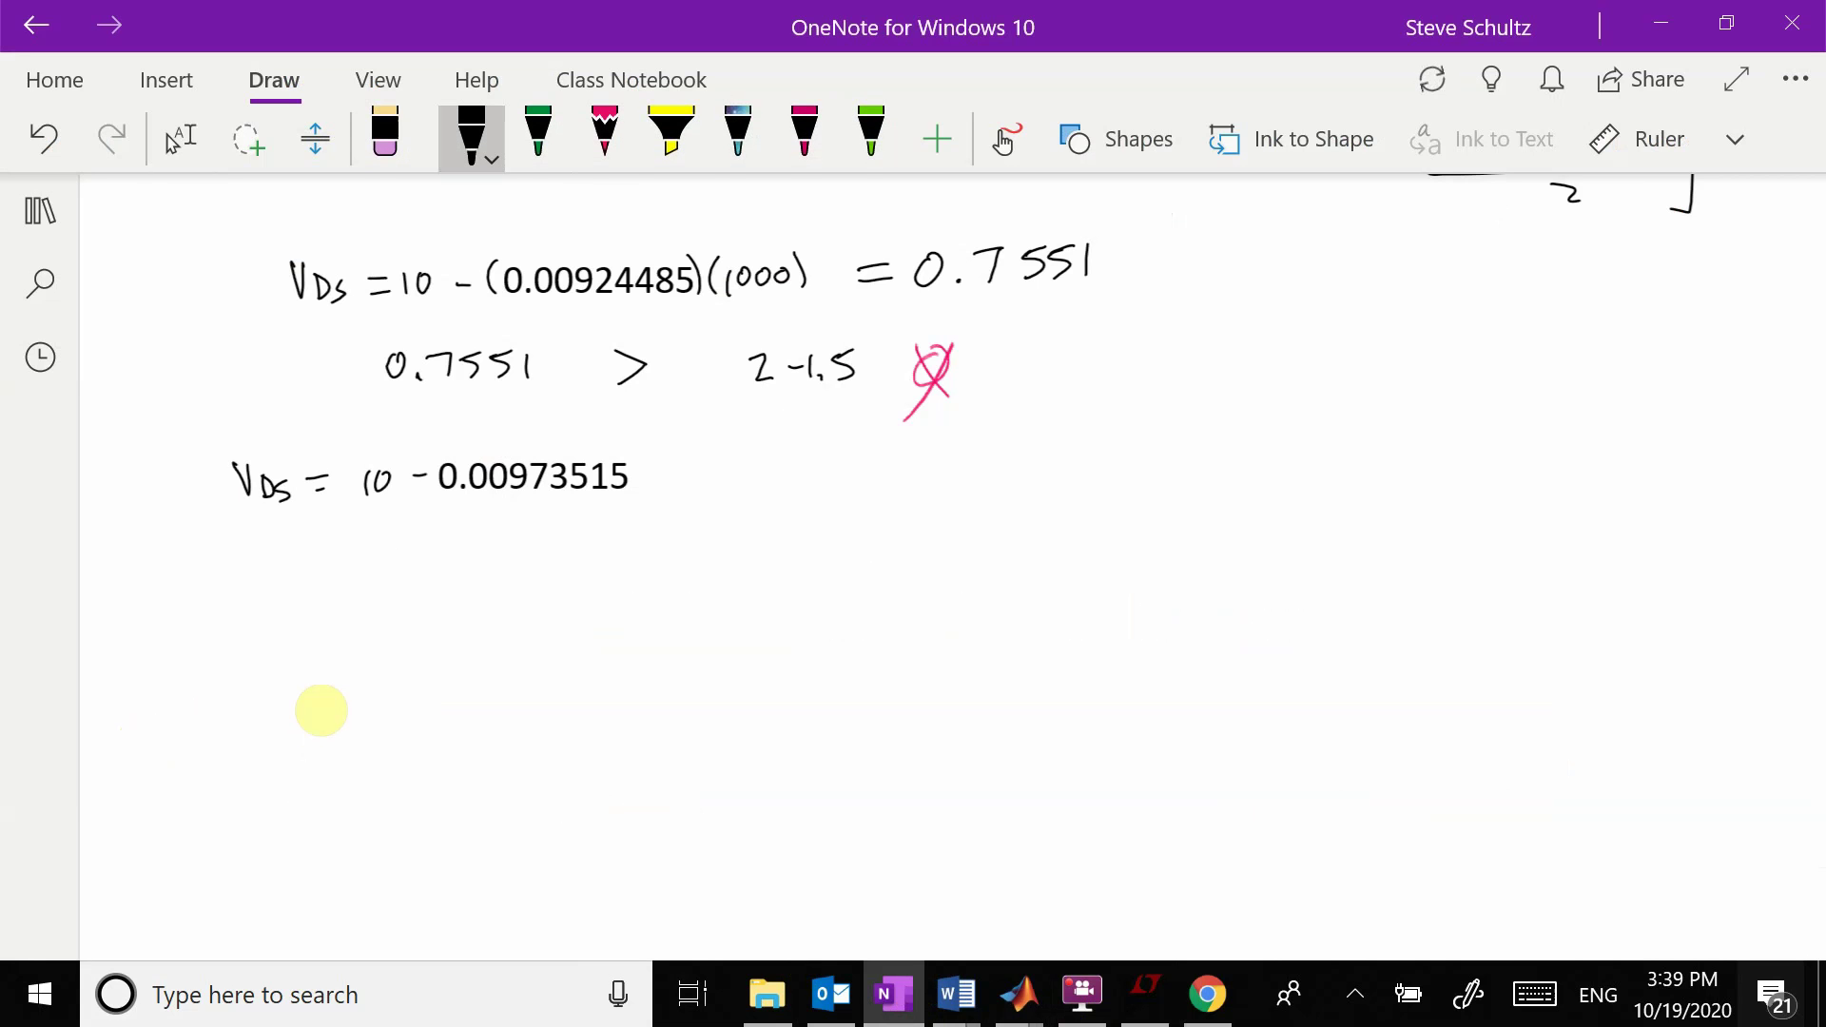
left_click_drag(627, 450, 626, 491)
mouse_move(660, 455)
left_mouse_down()
mouse_move(655, 494)
mouse_move(719, 483)
left_mouse_up()
mouse_move(732, 454)
left_mouse_down()
mouse_move(738, 489)
mouse_move(814, 468)
mouse_move(819, 483)
left_mouse_up()
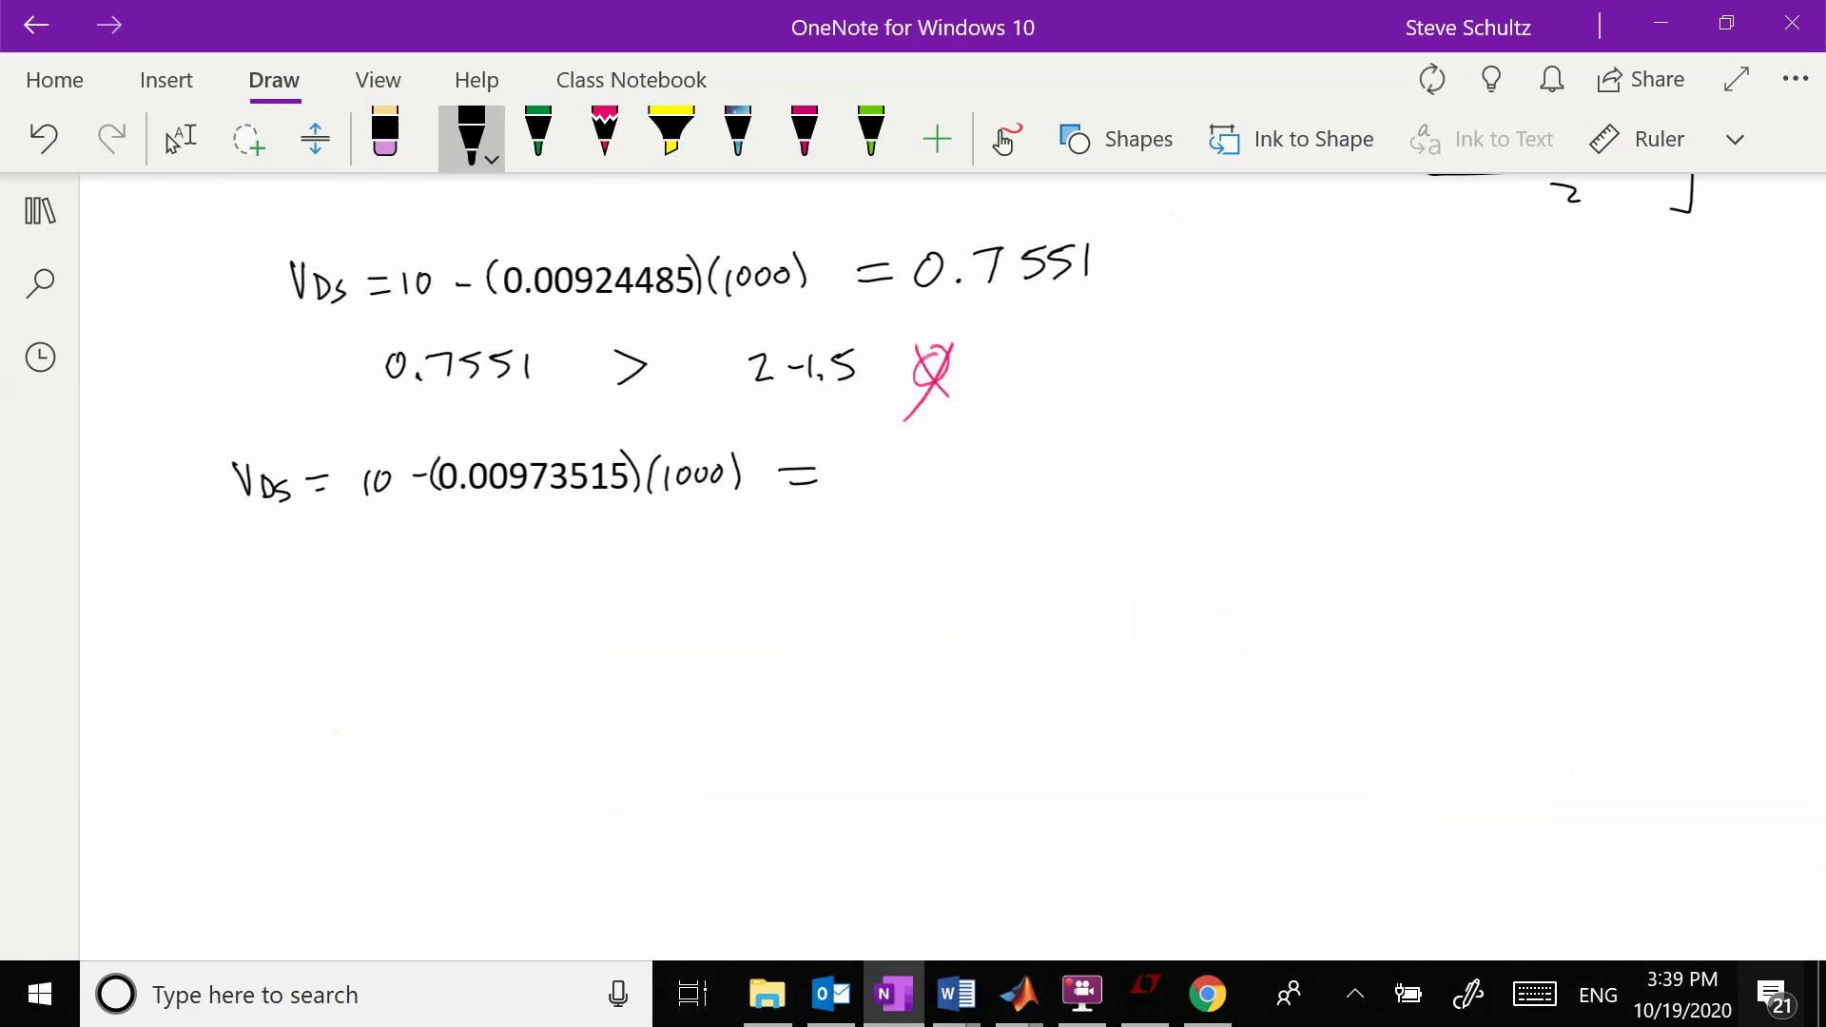
left_click(180, 138)
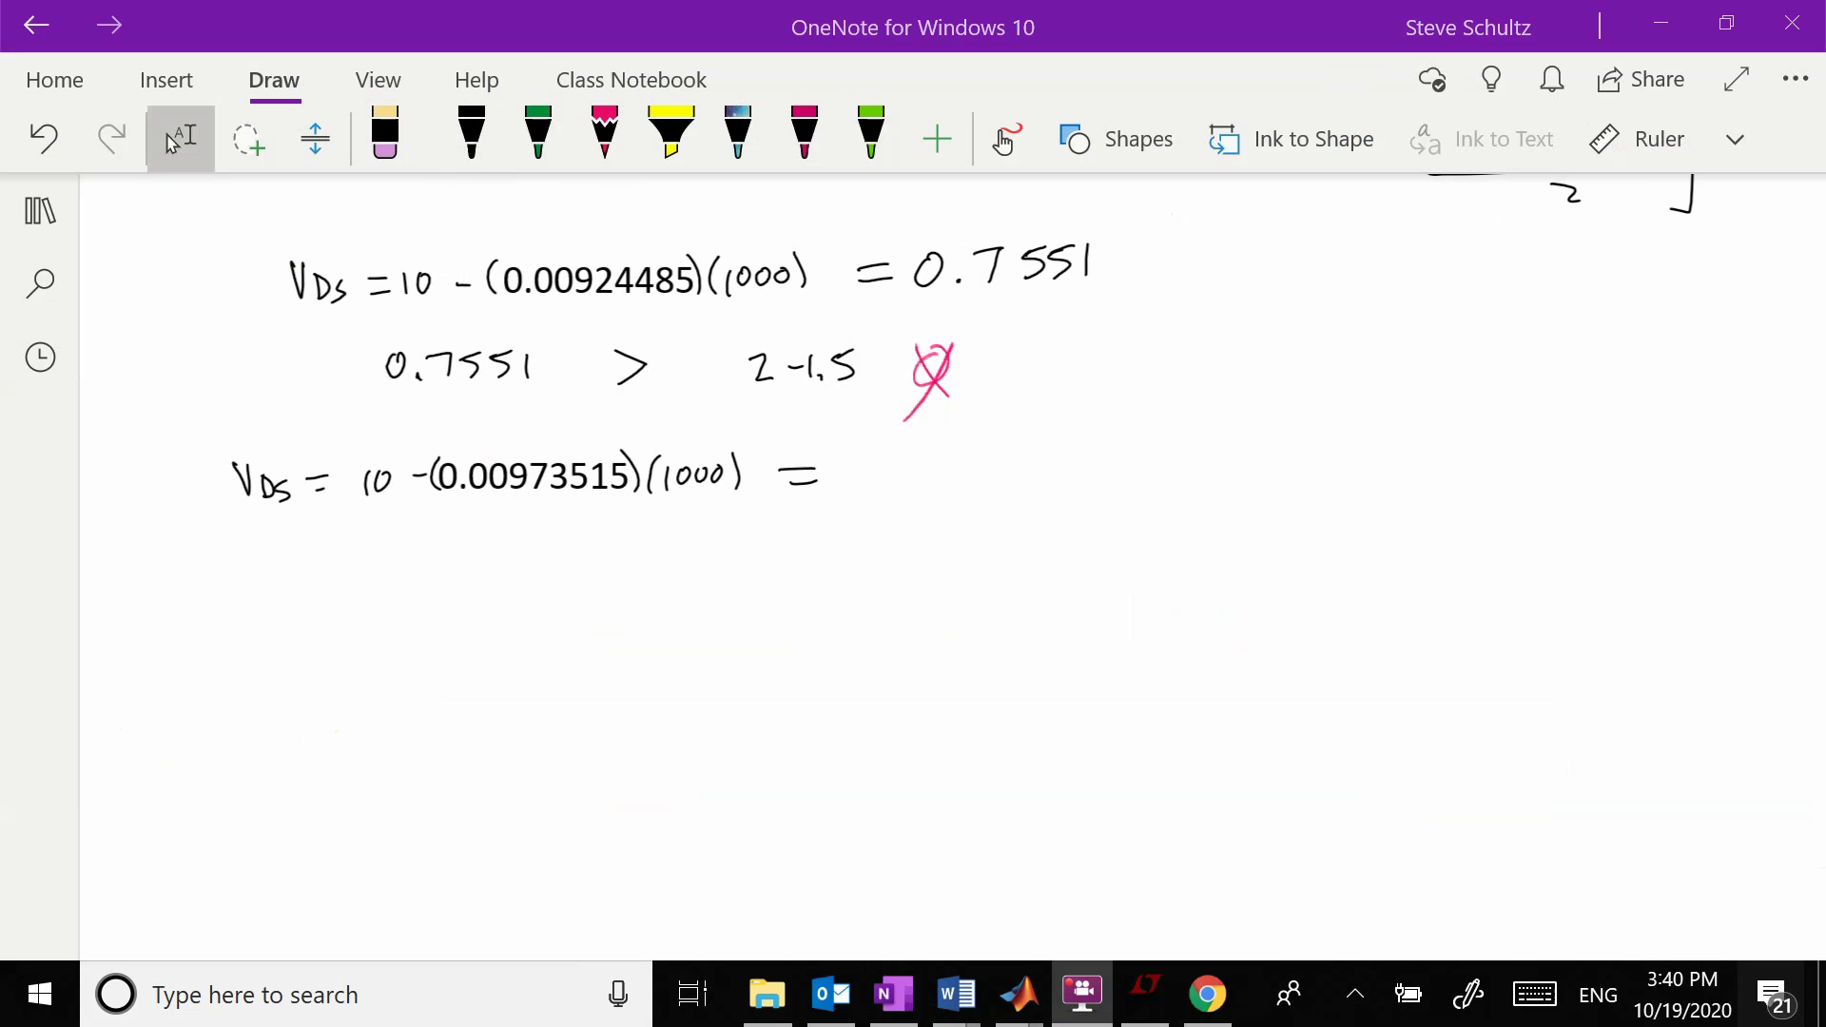
Write the result 0.2649 and the check 0.2649 < 0.5 (2−1.5), ticked green.
left_click(470, 133)
mouse_move(869, 470)
left_mouse_down()
mouse_move(967, 480)
mouse_move(1010, 508)
left_mouse_up()
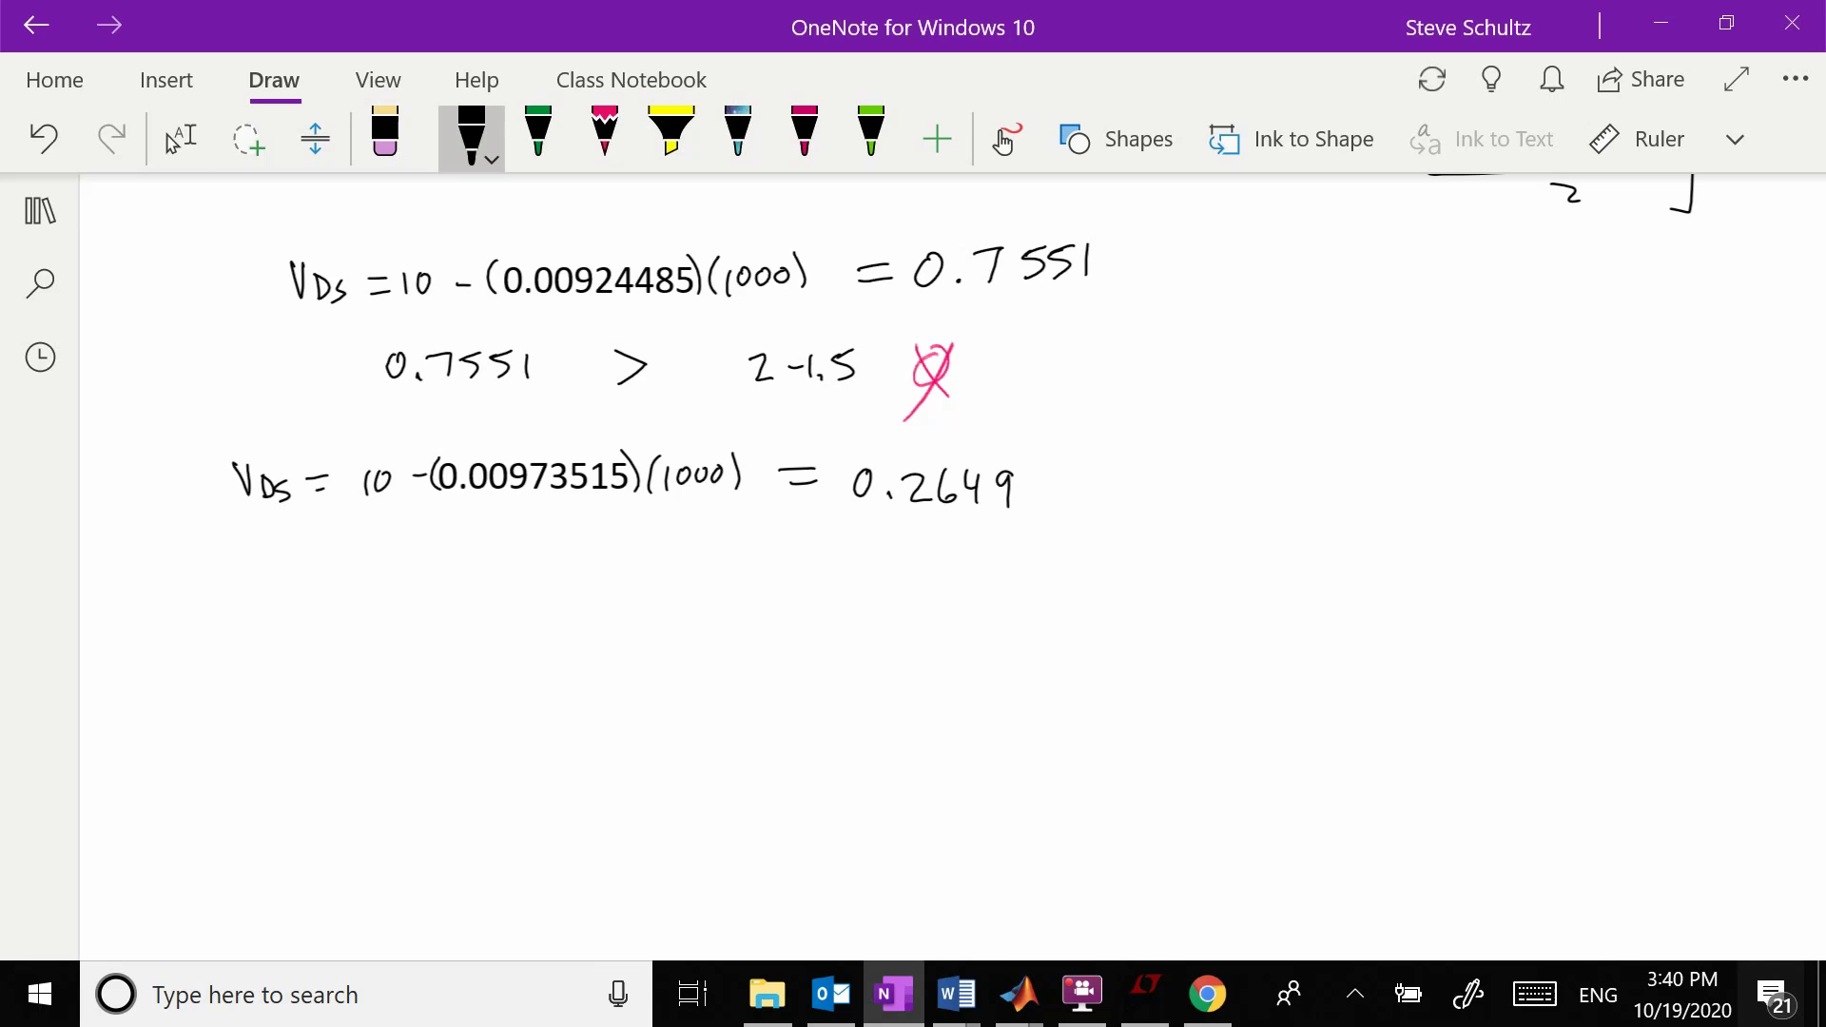
mouse_move(353, 542)
left_mouse_down()
mouse_move(449, 550)
mouse_move(487, 572)
left_mouse_up()
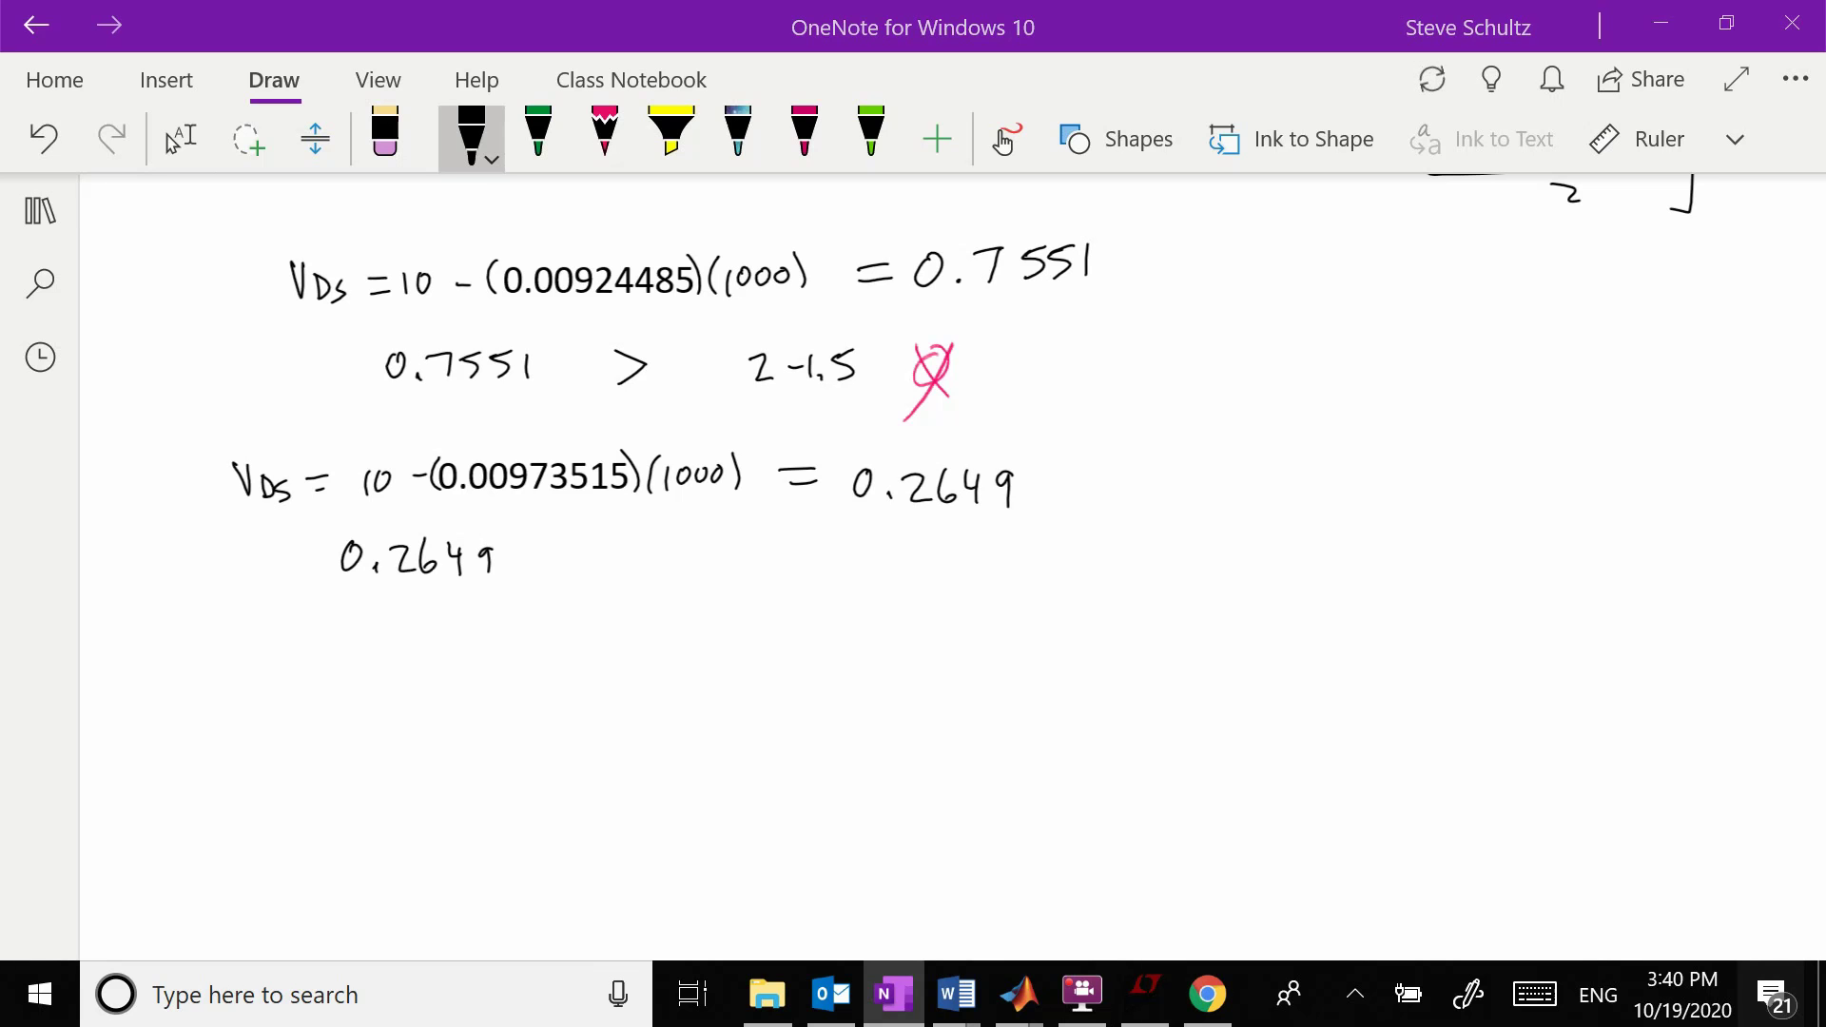
left_click_drag(702, 546, 727, 573)
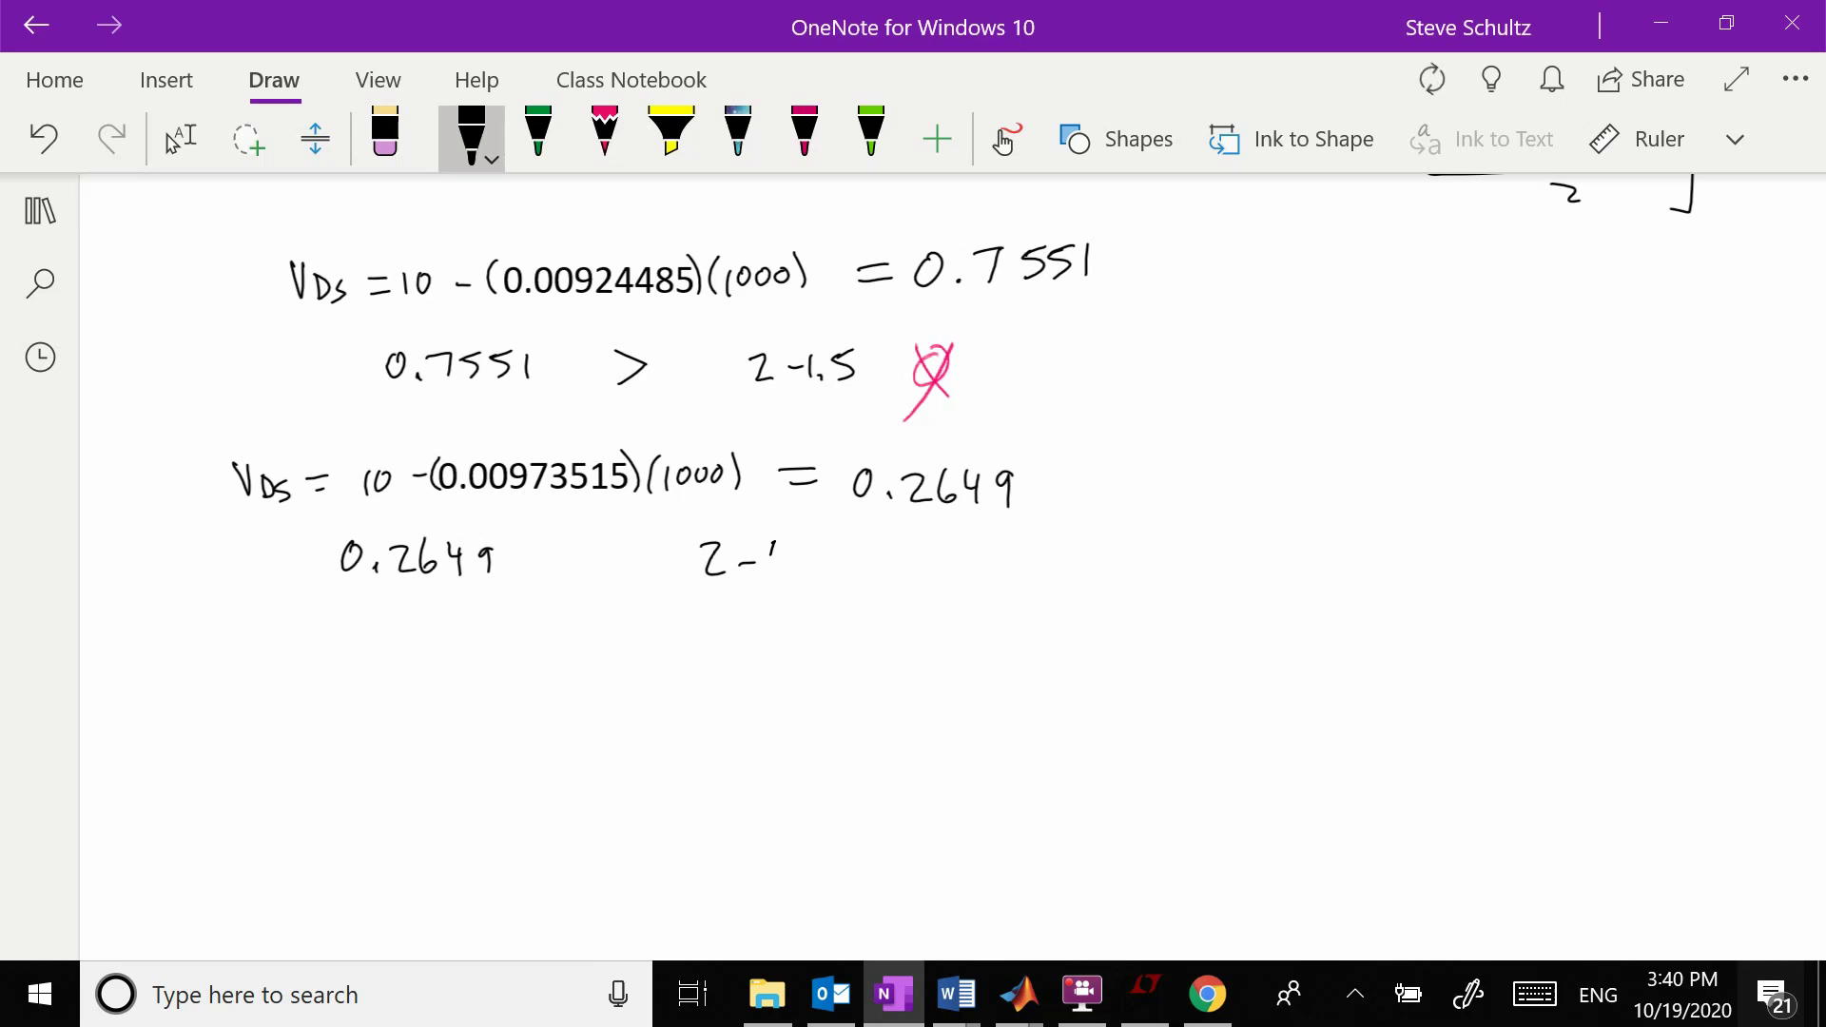
left_click_drag(378, 625, 384, 624)
left_click_drag(412, 641, 453, 649)
left_click_drag(476, 616, 464, 635)
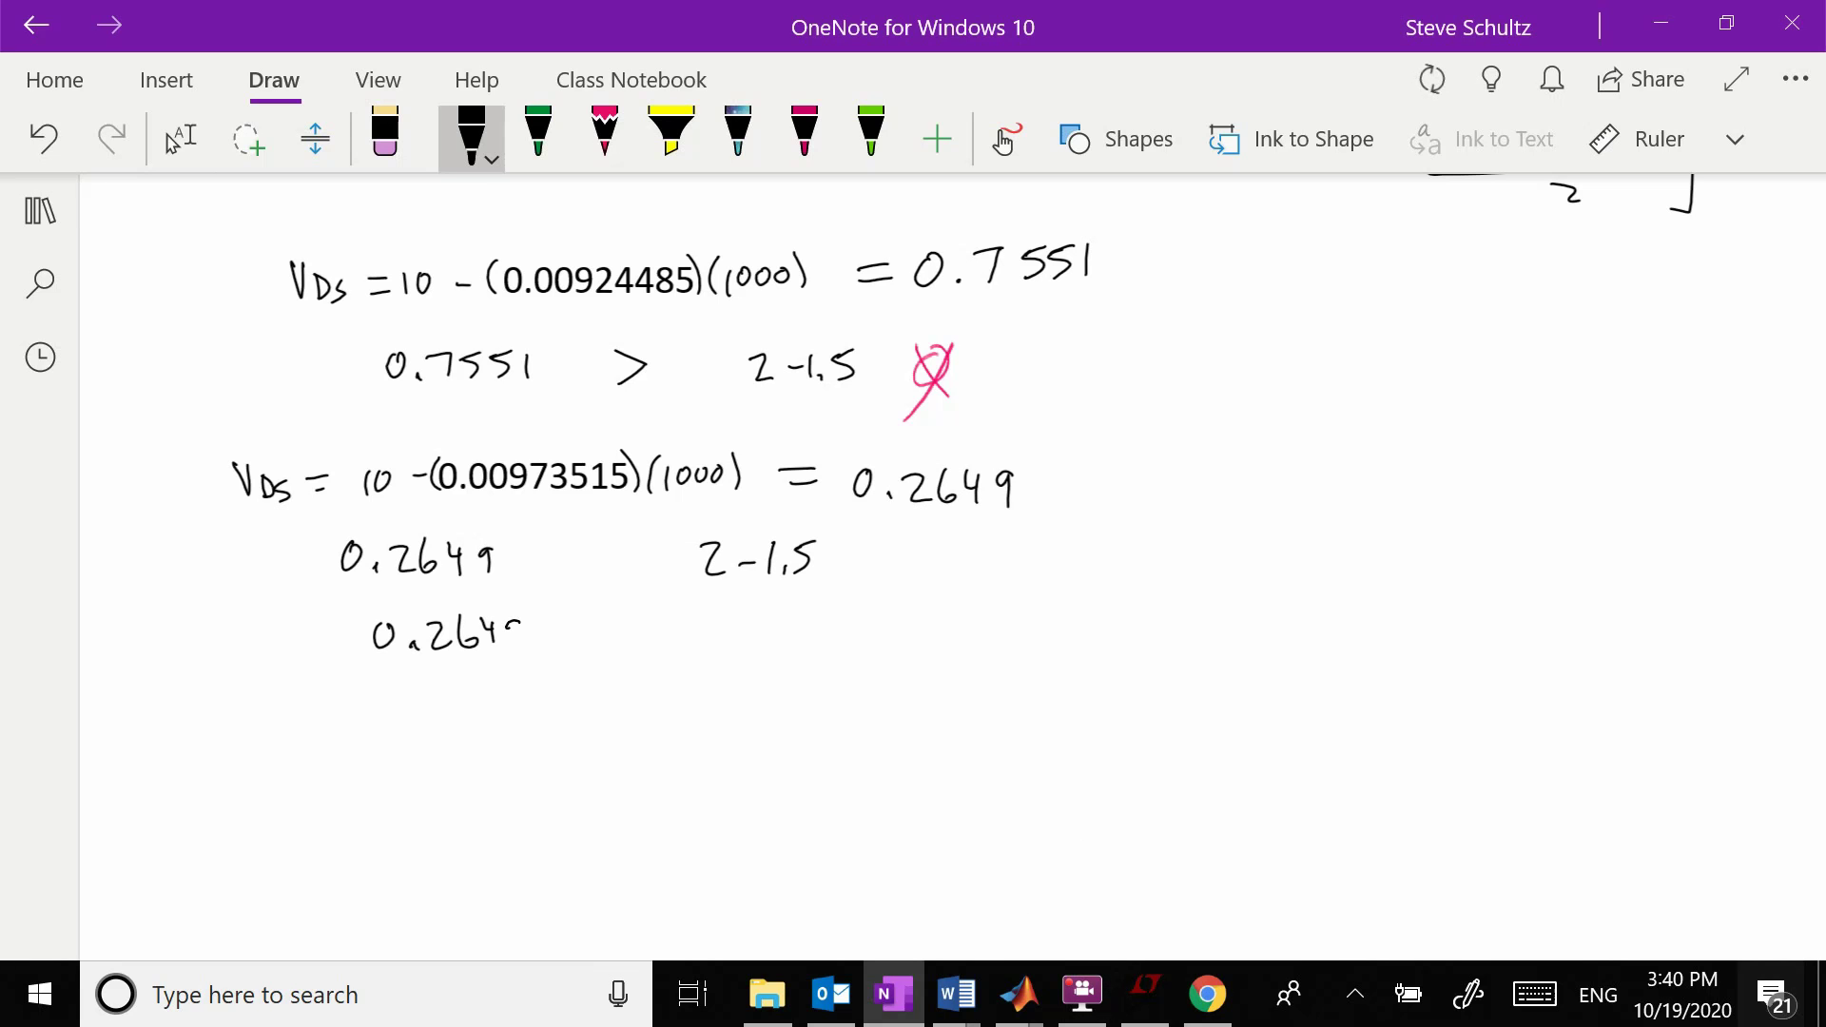
left_click_drag(743, 620, 743, 615)
left_click_drag(764, 638, 778, 643)
left_click_drag(612, 616, 613, 643)
left_click(538, 138)
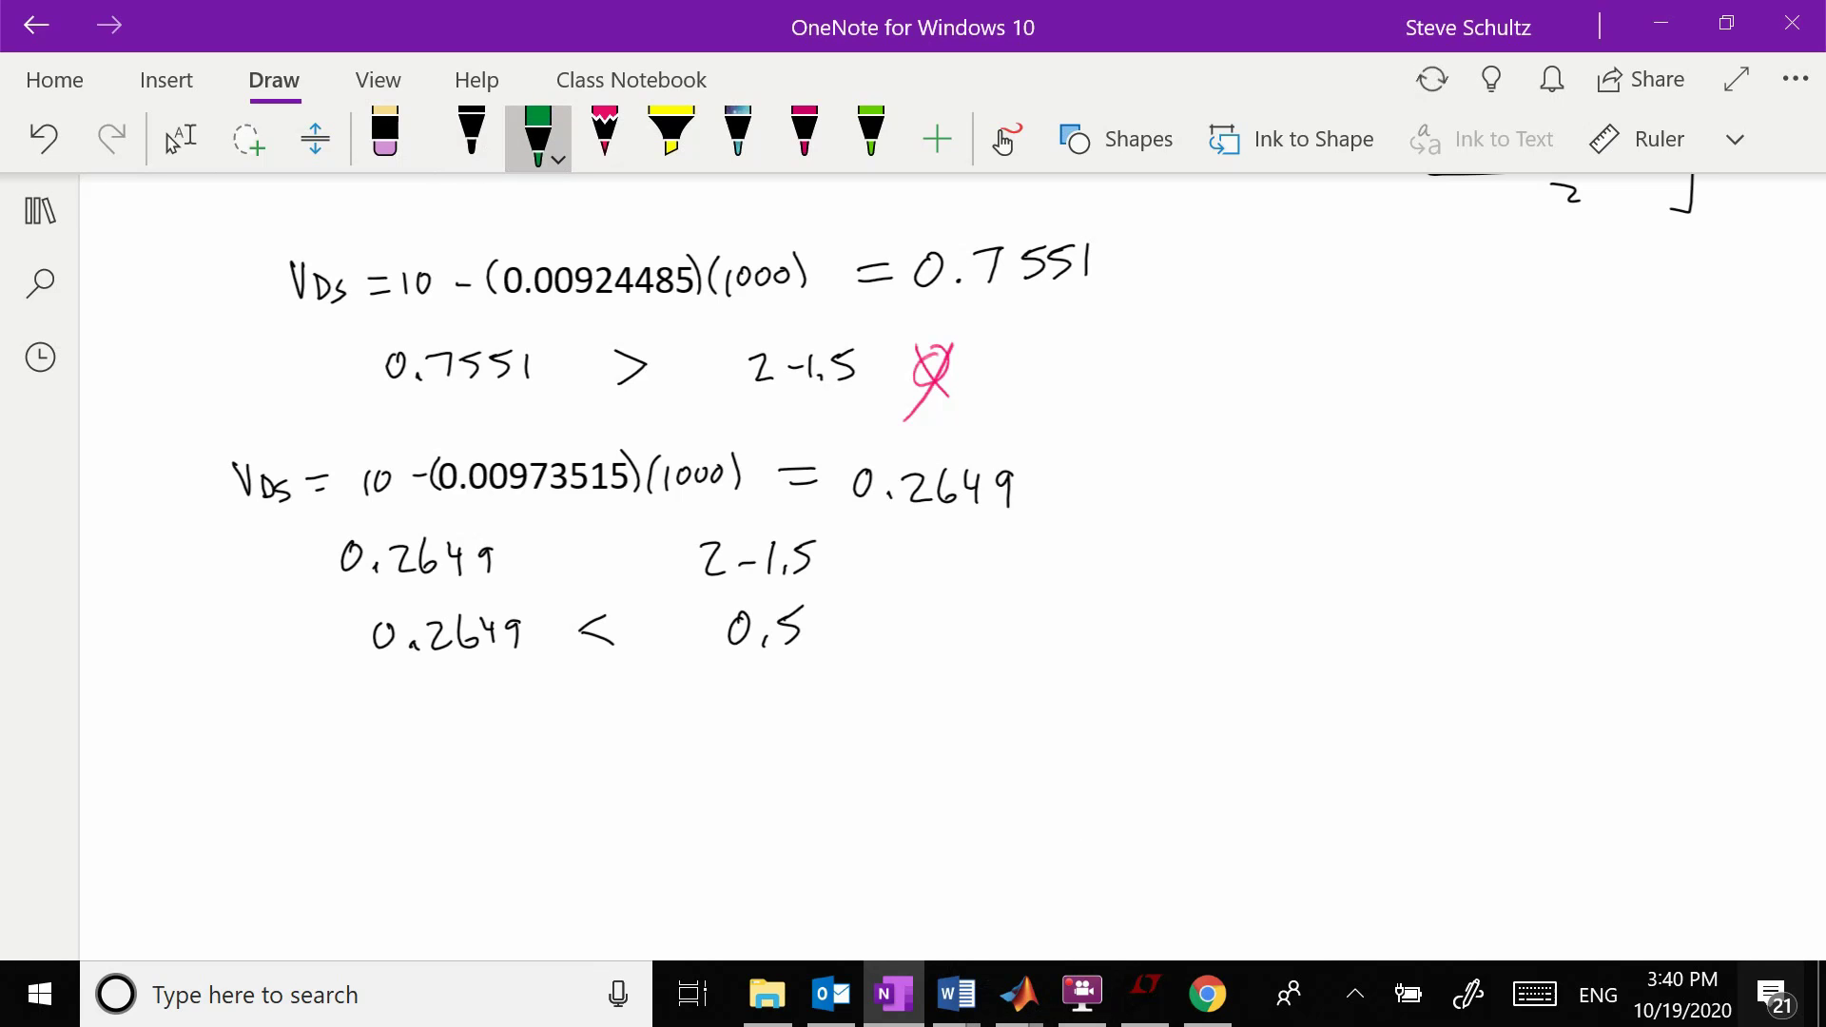
left_click_drag(839, 623, 943, 595)
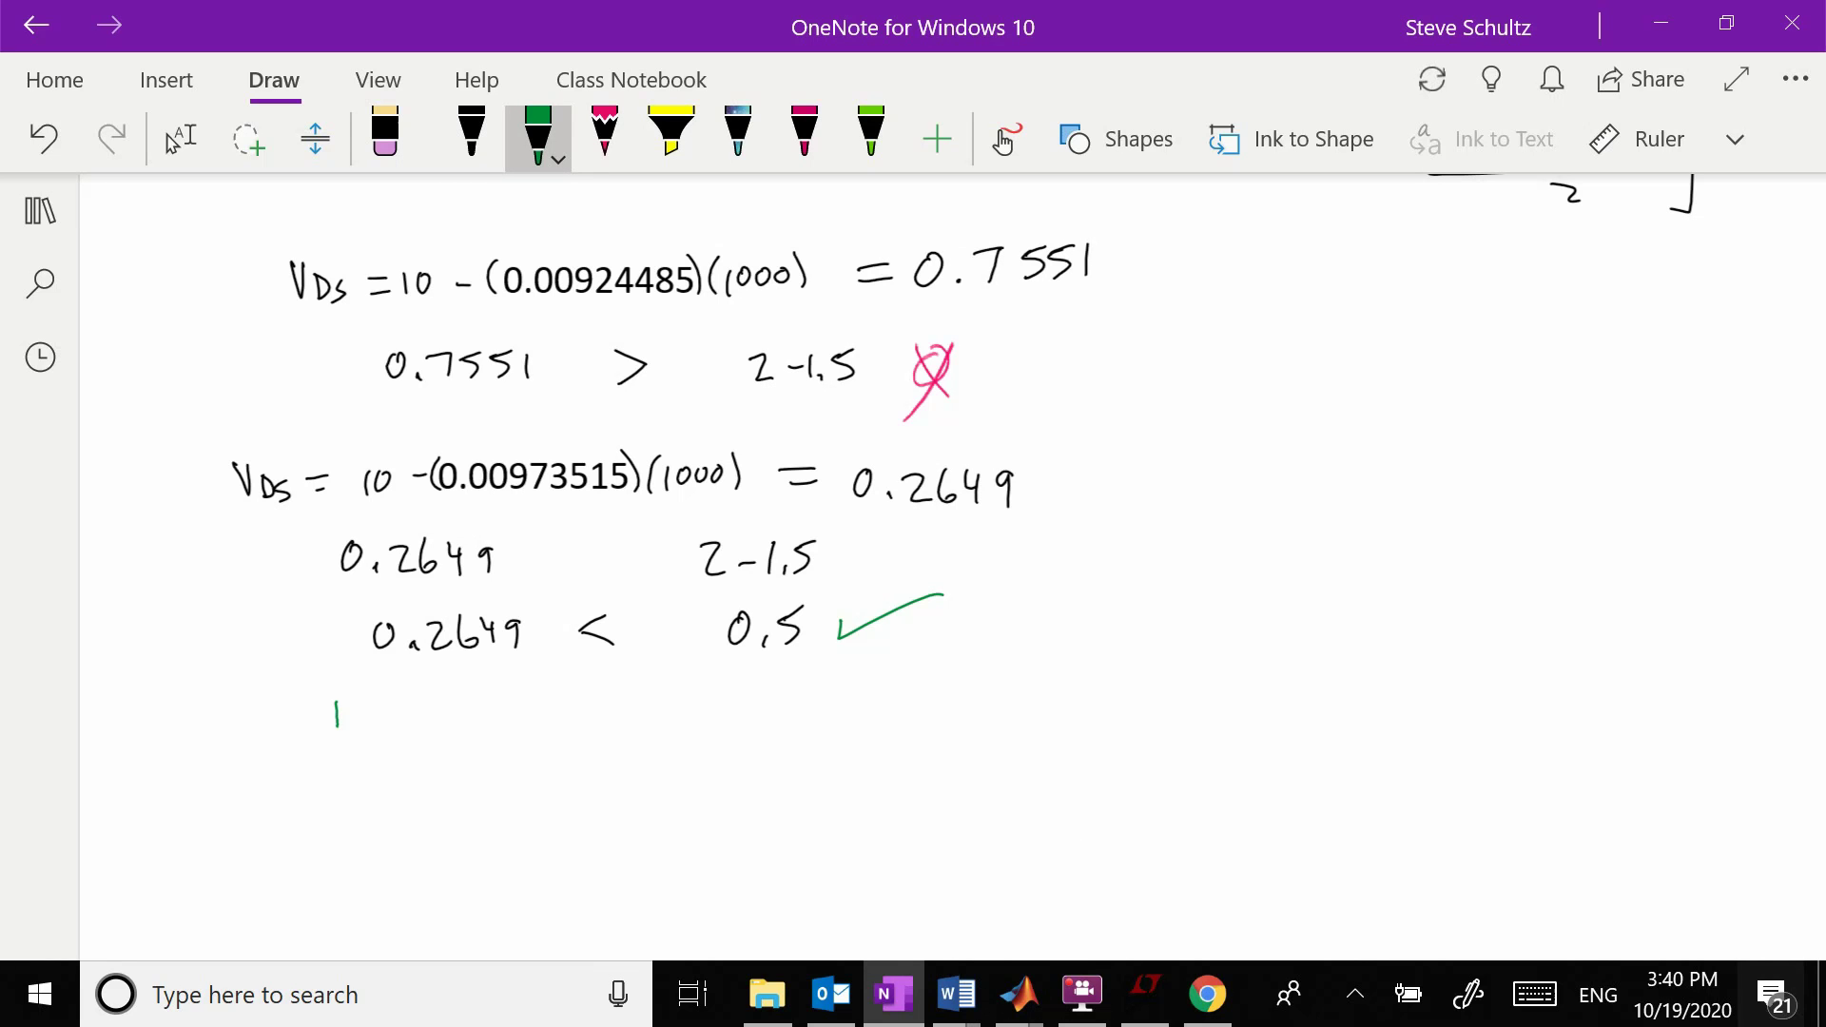
Write the green final results ID = 0.974mA and V(DS) = 0.2649 beneath the tick.
left_click_drag(322, 703, 346, 702)
left_click_drag(324, 730, 360, 734)
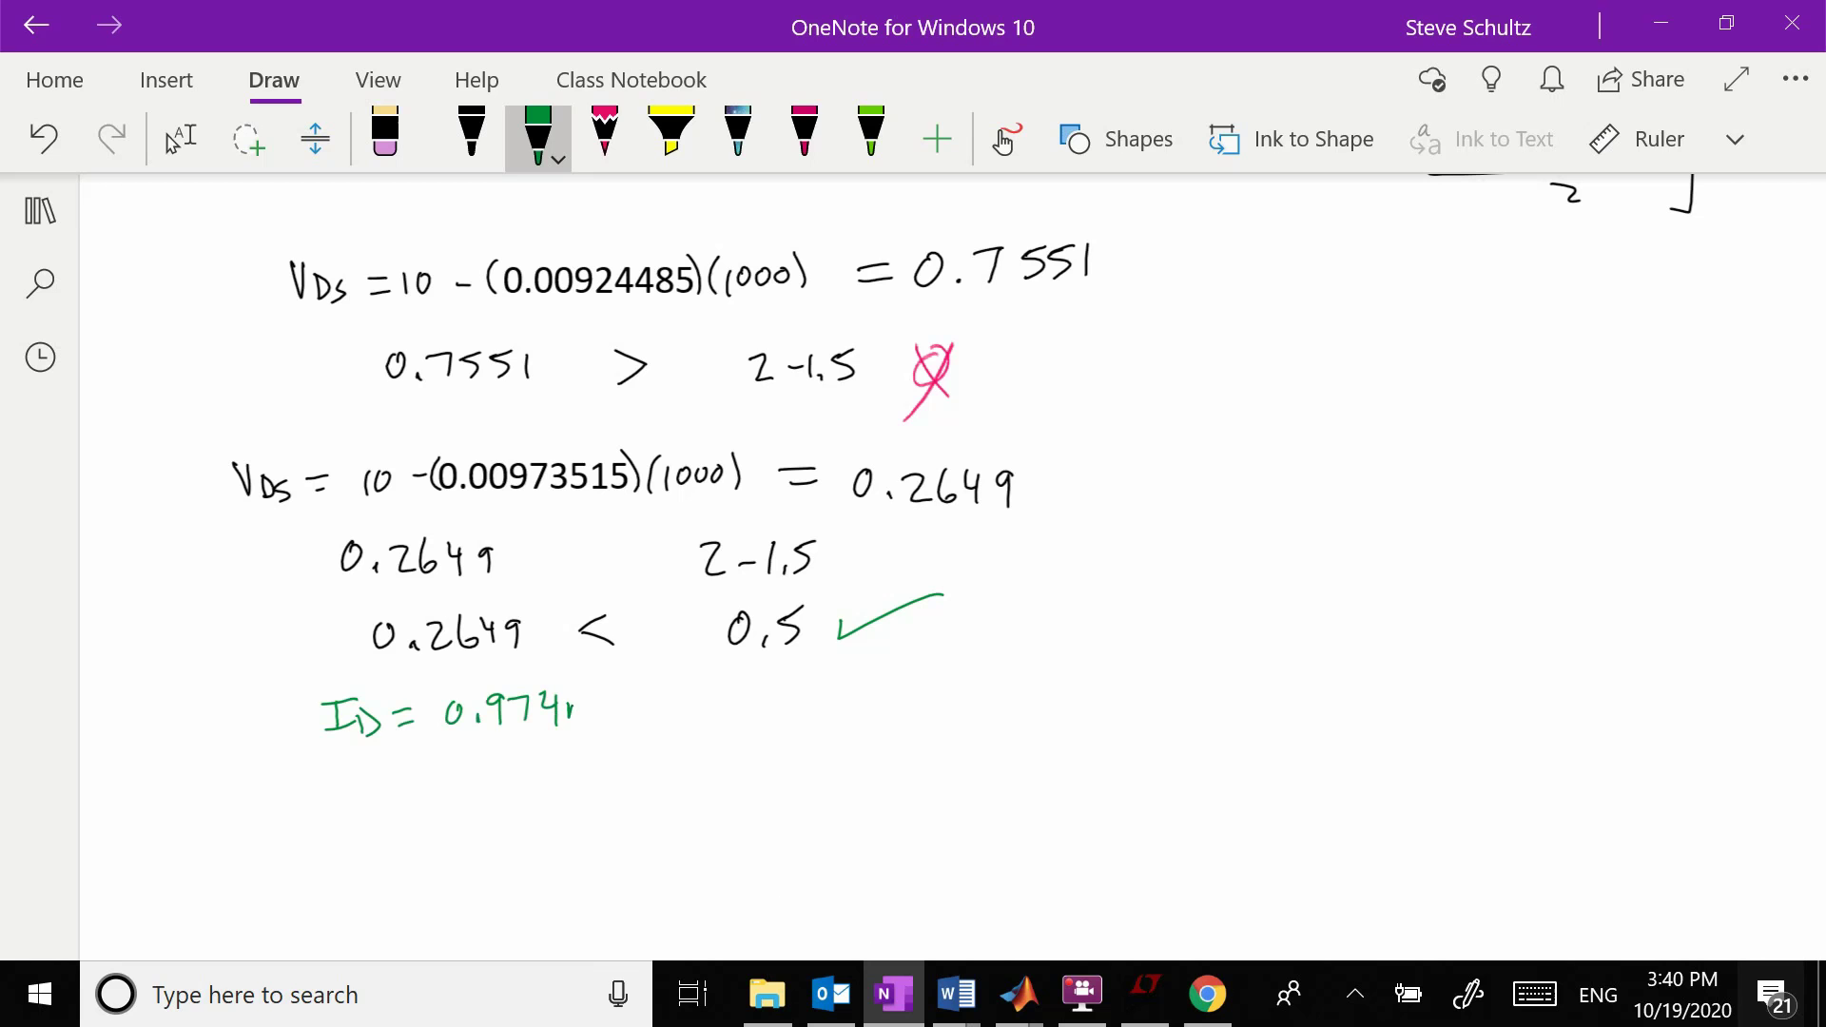
left_click_drag(604, 723, 621, 724)
left_click_drag(604, 713, 620, 710)
left_click_drag(407, 757, 410, 797)
mouse_move(438, 767)
left_mouse_down()
mouse_move(456, 781)
mouse_move(496, 754)
mouse_move(615, 773)
left_mouse_up()
left_click(521, 771)
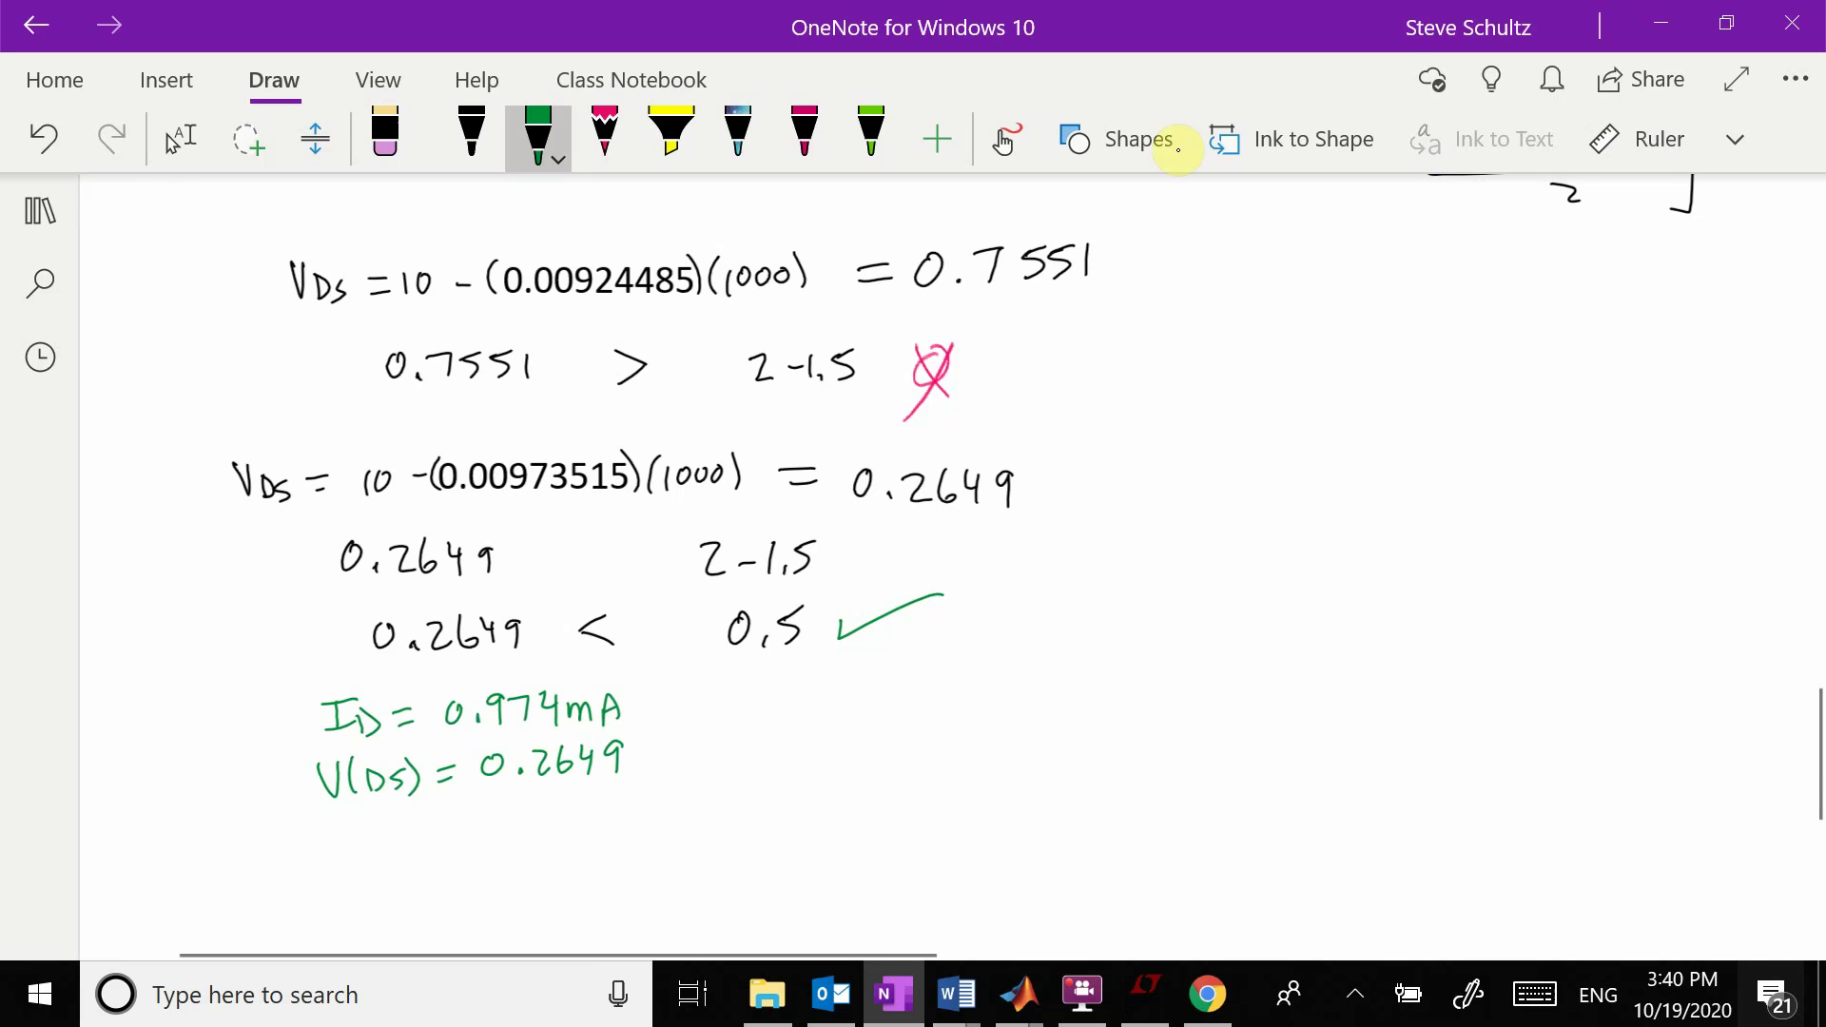
left_click(181, 138)
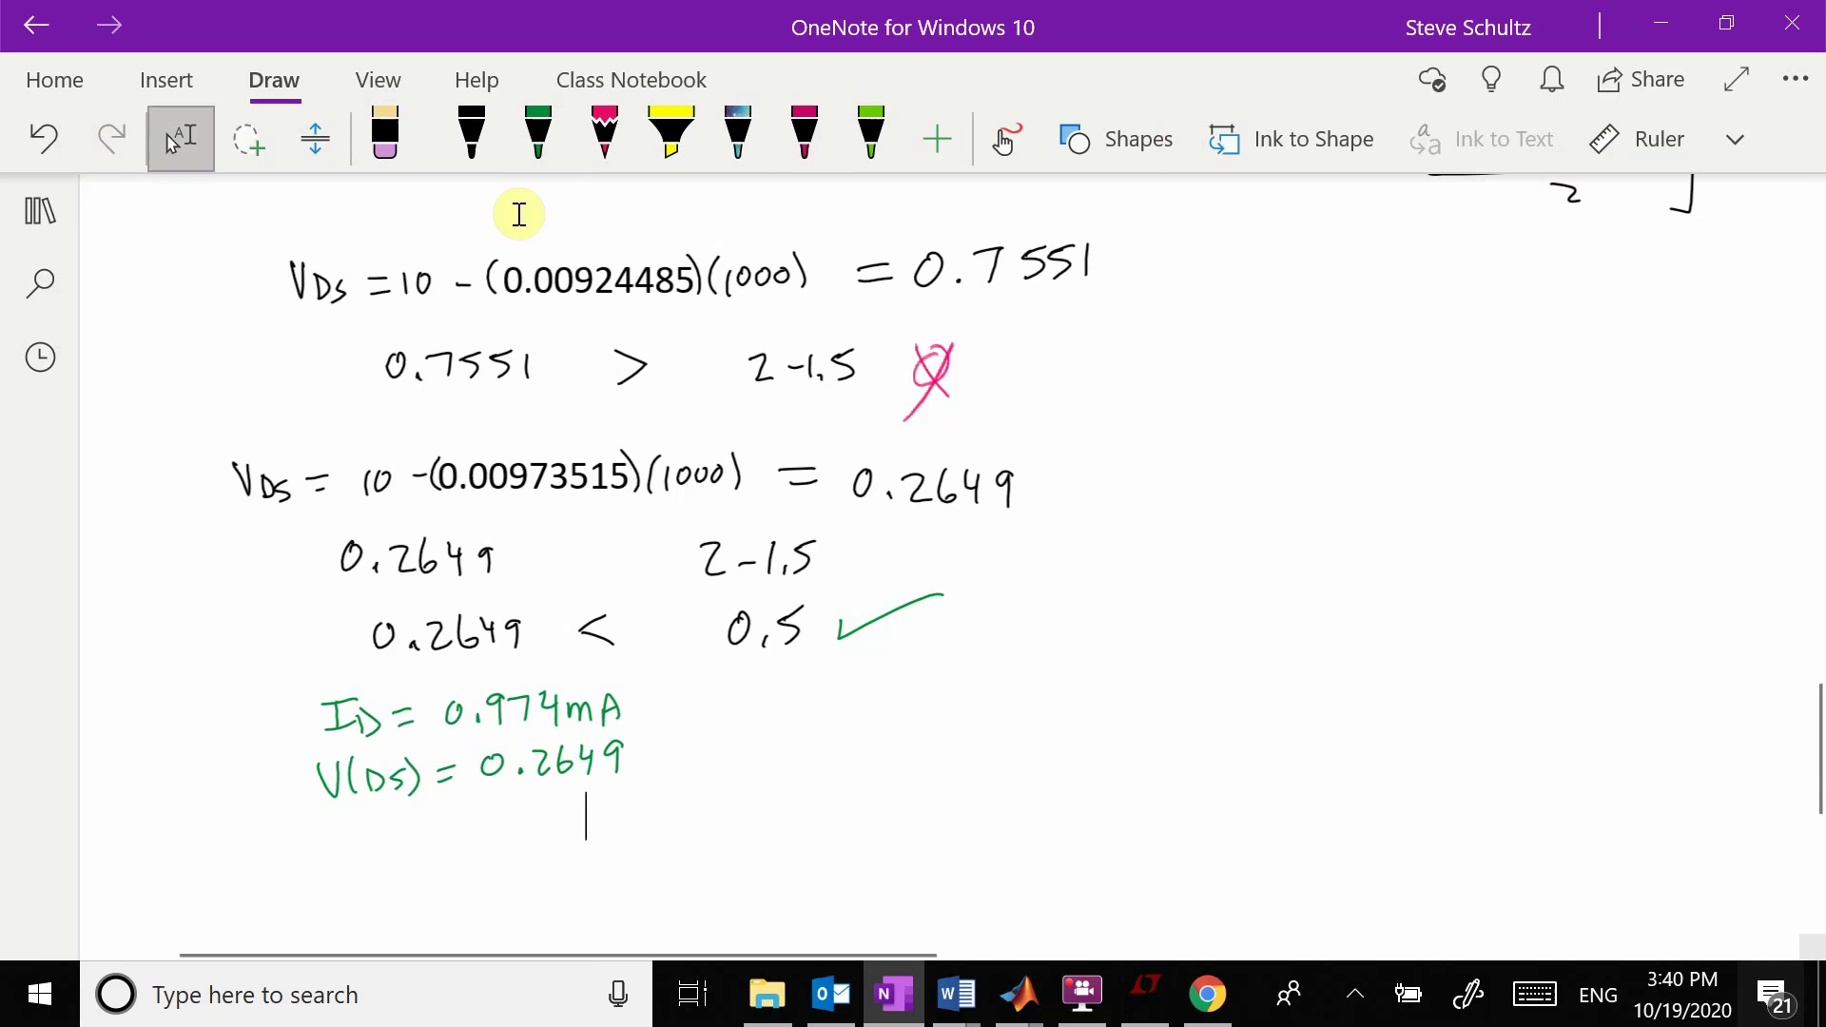
Run the LTspice operating point, confirming V(ds) = 0.264847 and Id(M1) = 0.00973515, then return to OneNote.
left_click(1145, 994)
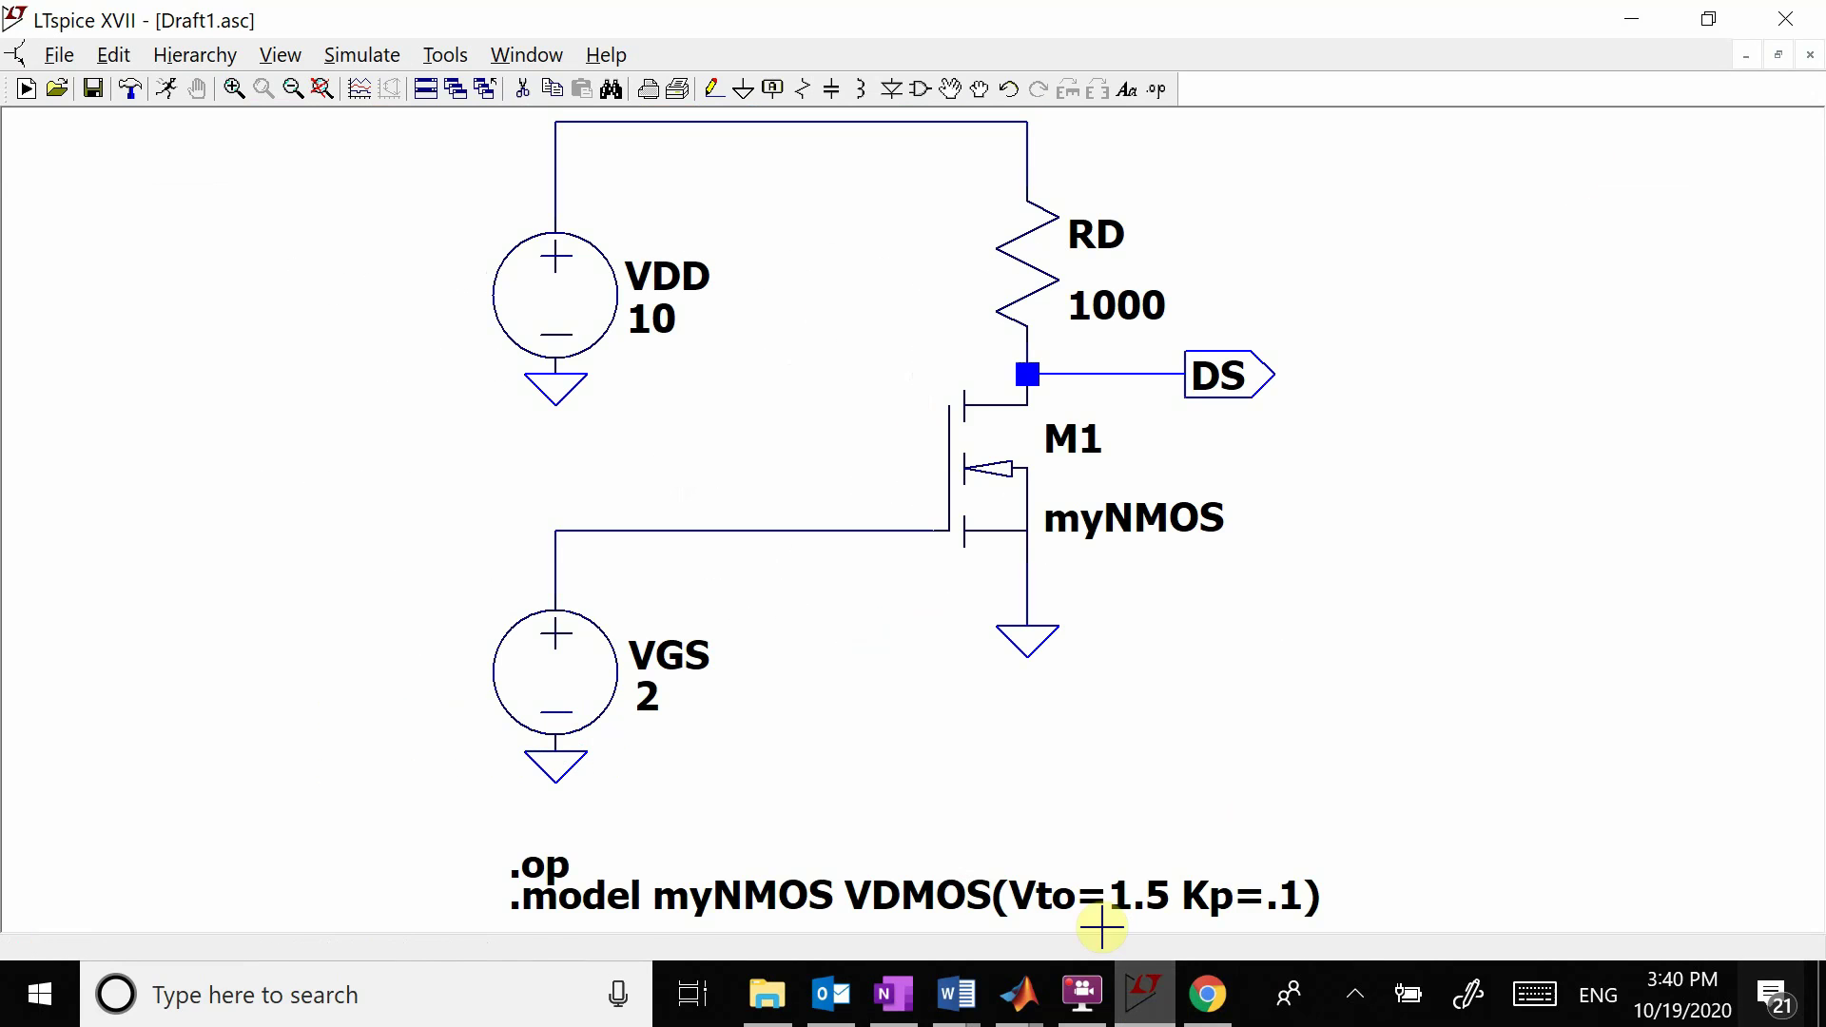
left_click(167, 89)
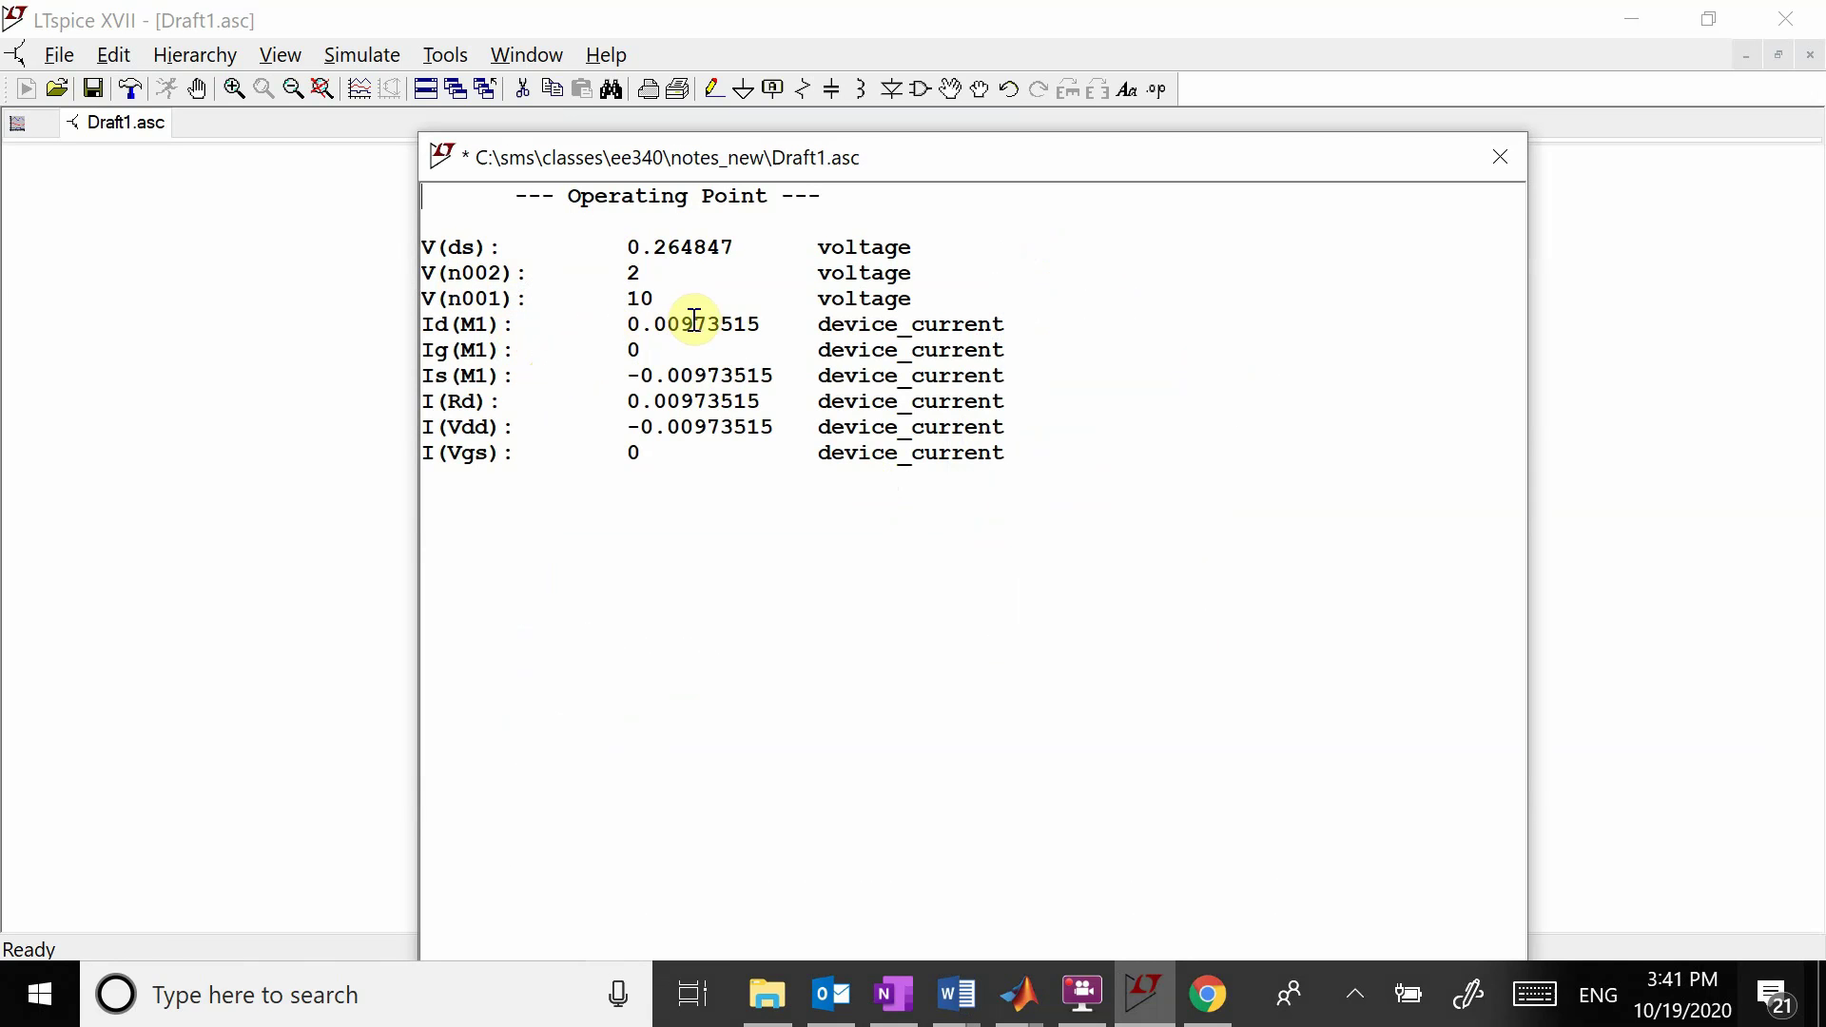
left_click_drag(763, 324, 629, 324)
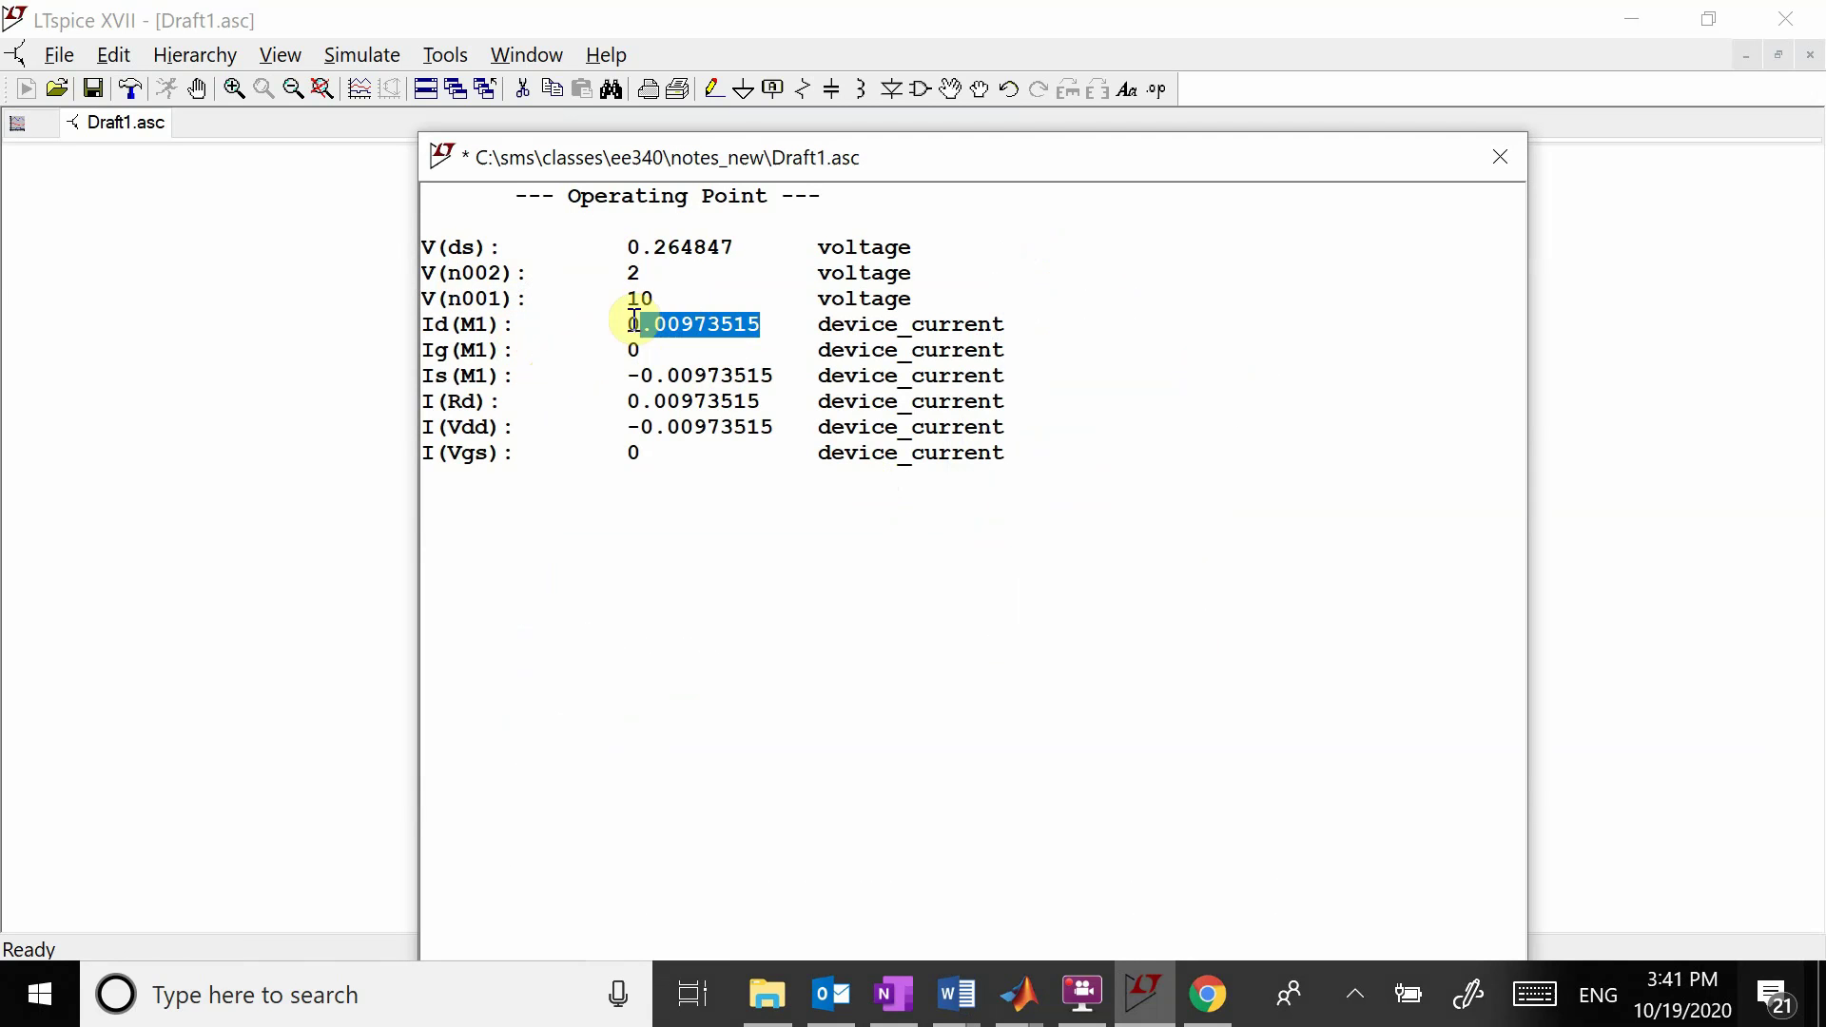
left_click(742, 324)
left_click_drag(738, 247, 609, 249)
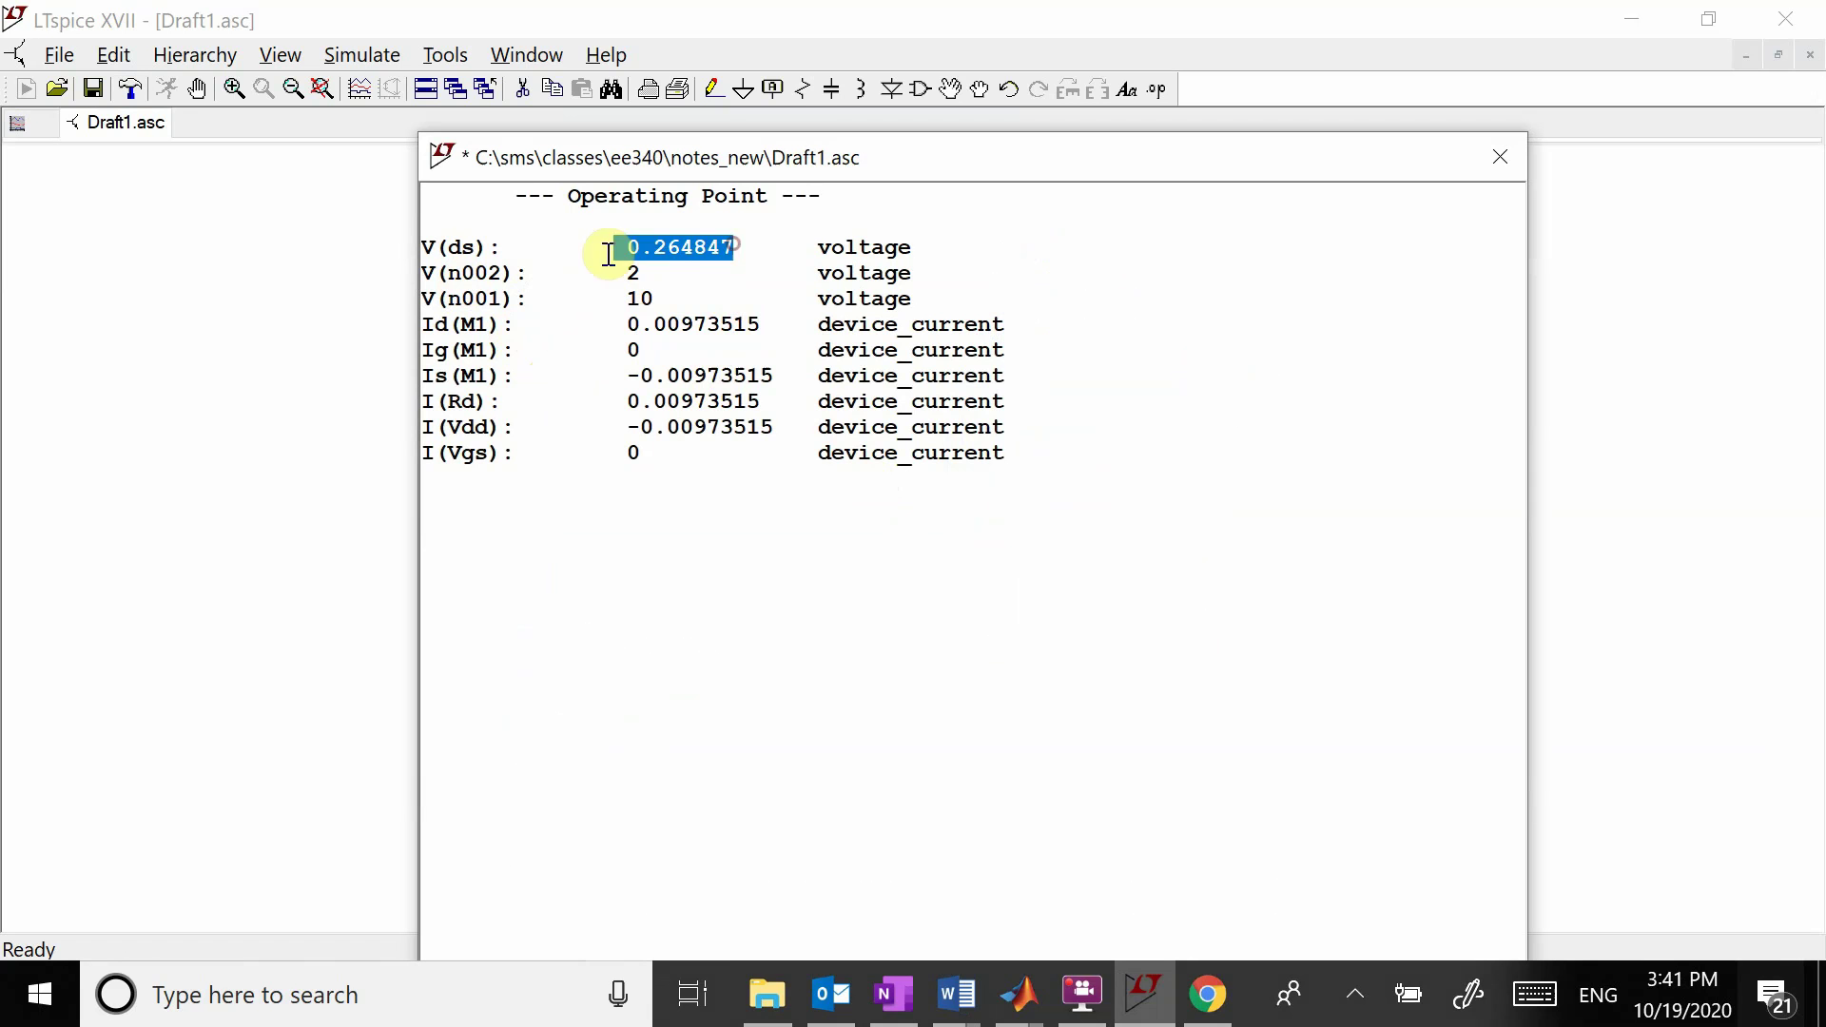
left_click(665, 247)
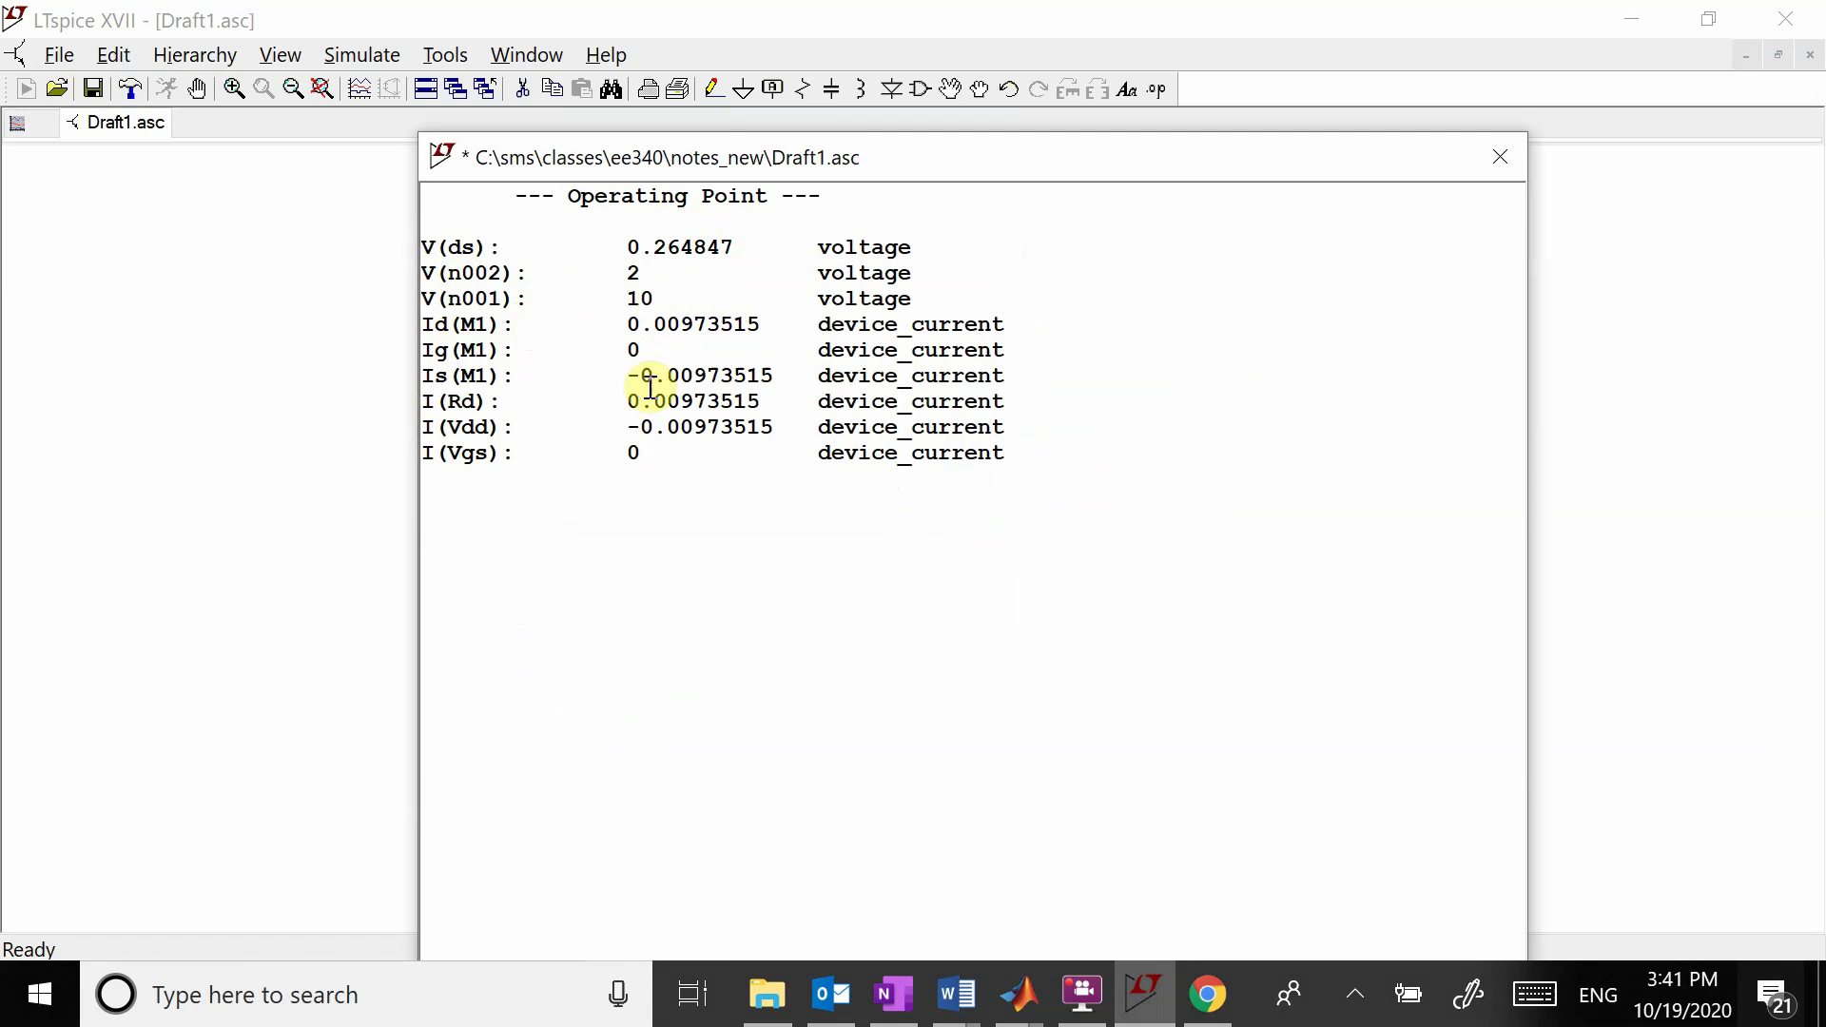
double_click(642, 271)
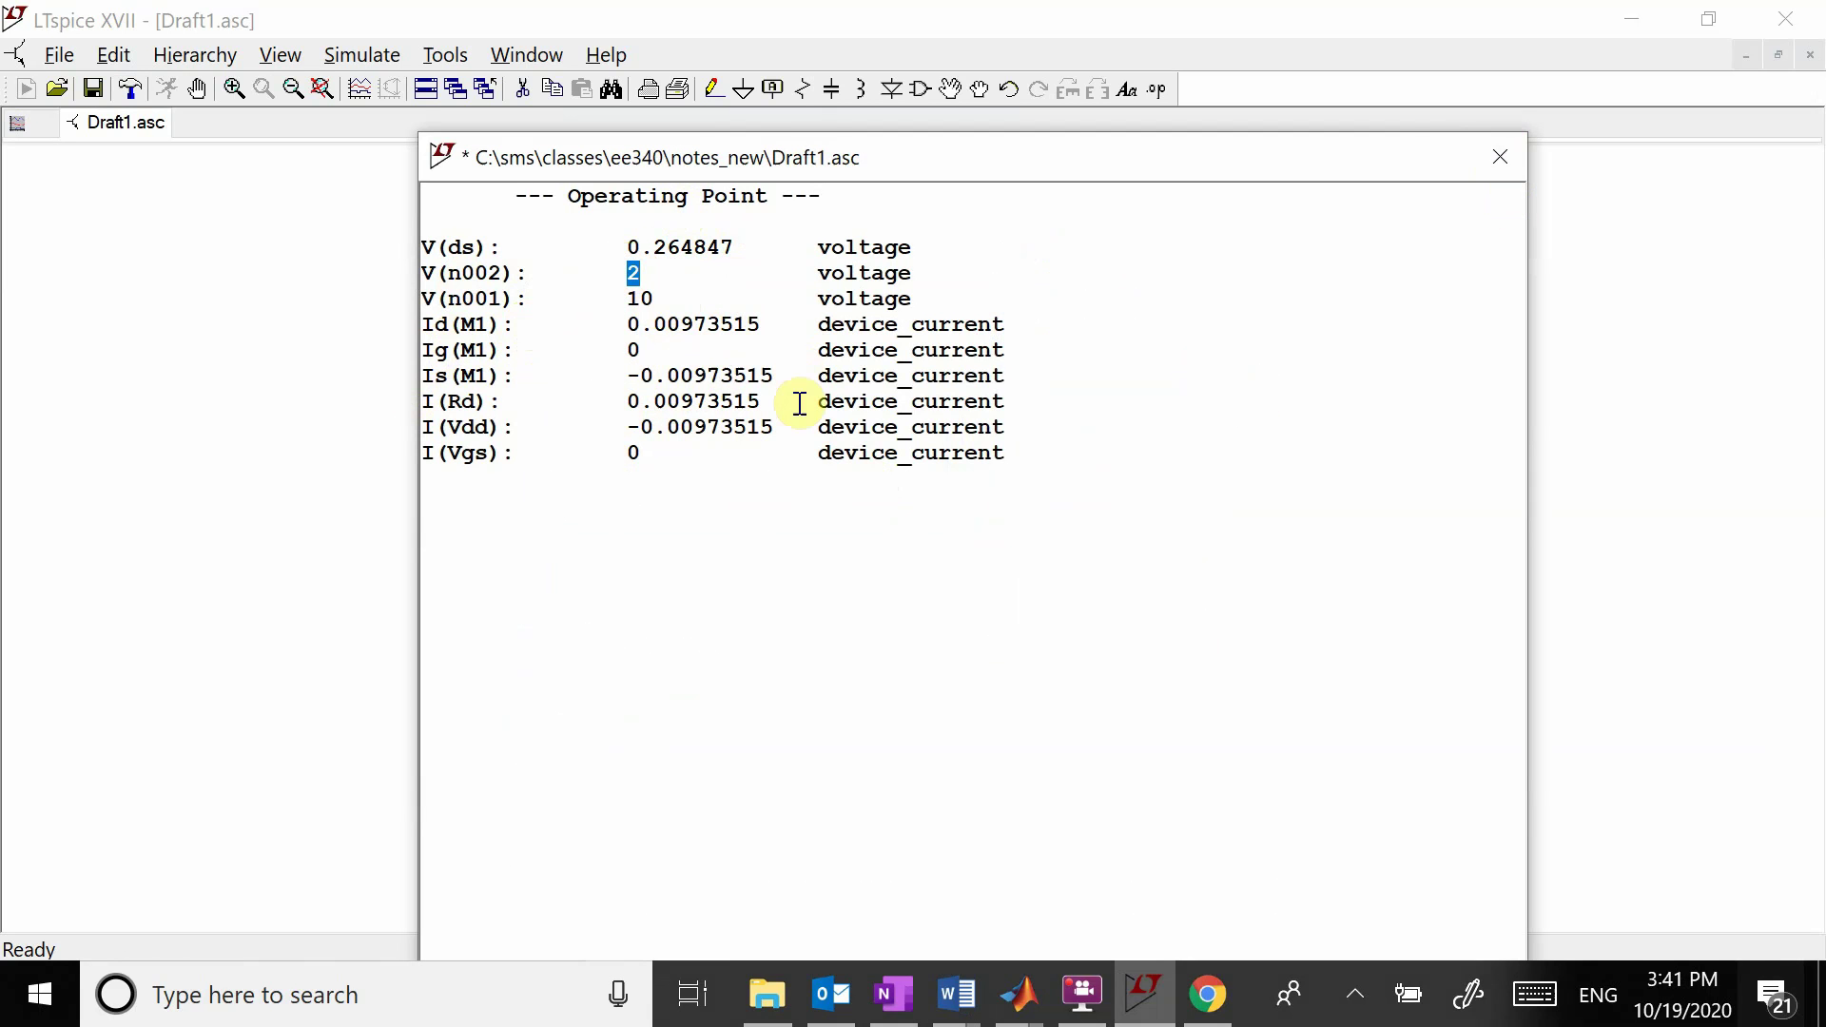
left_click(1500, 158)
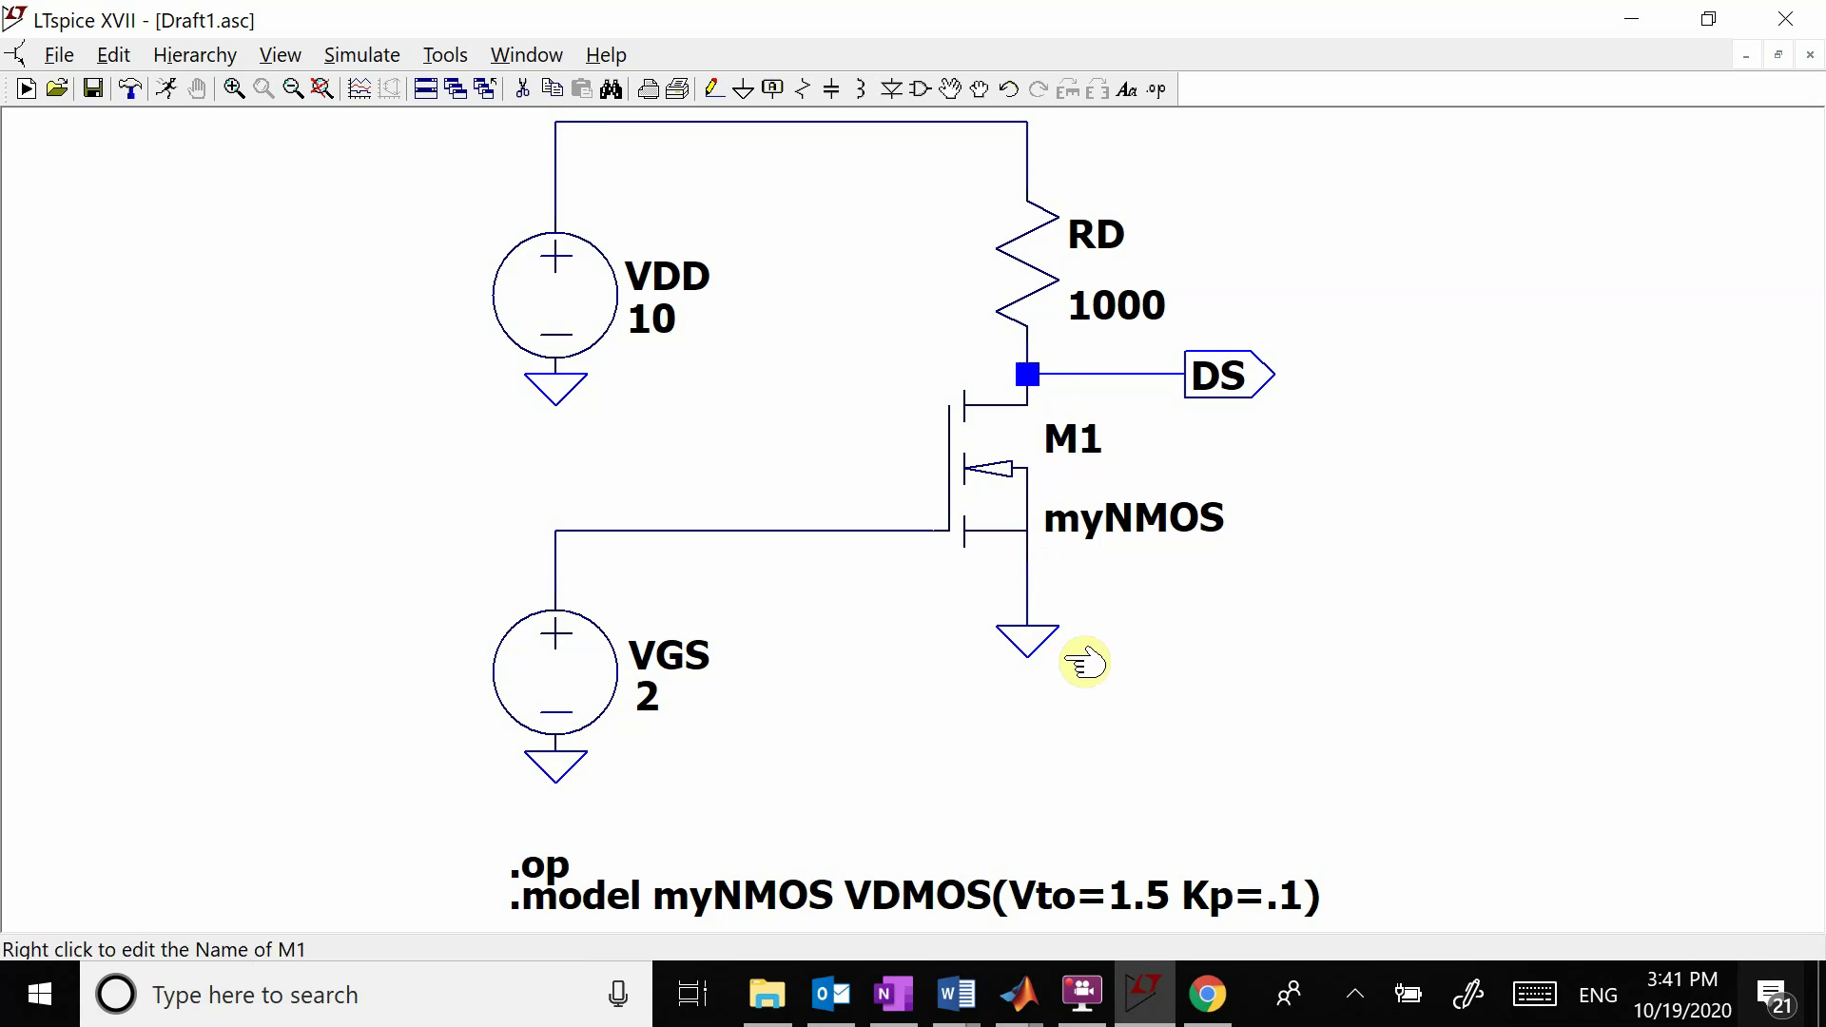
left_click(903, 1006)
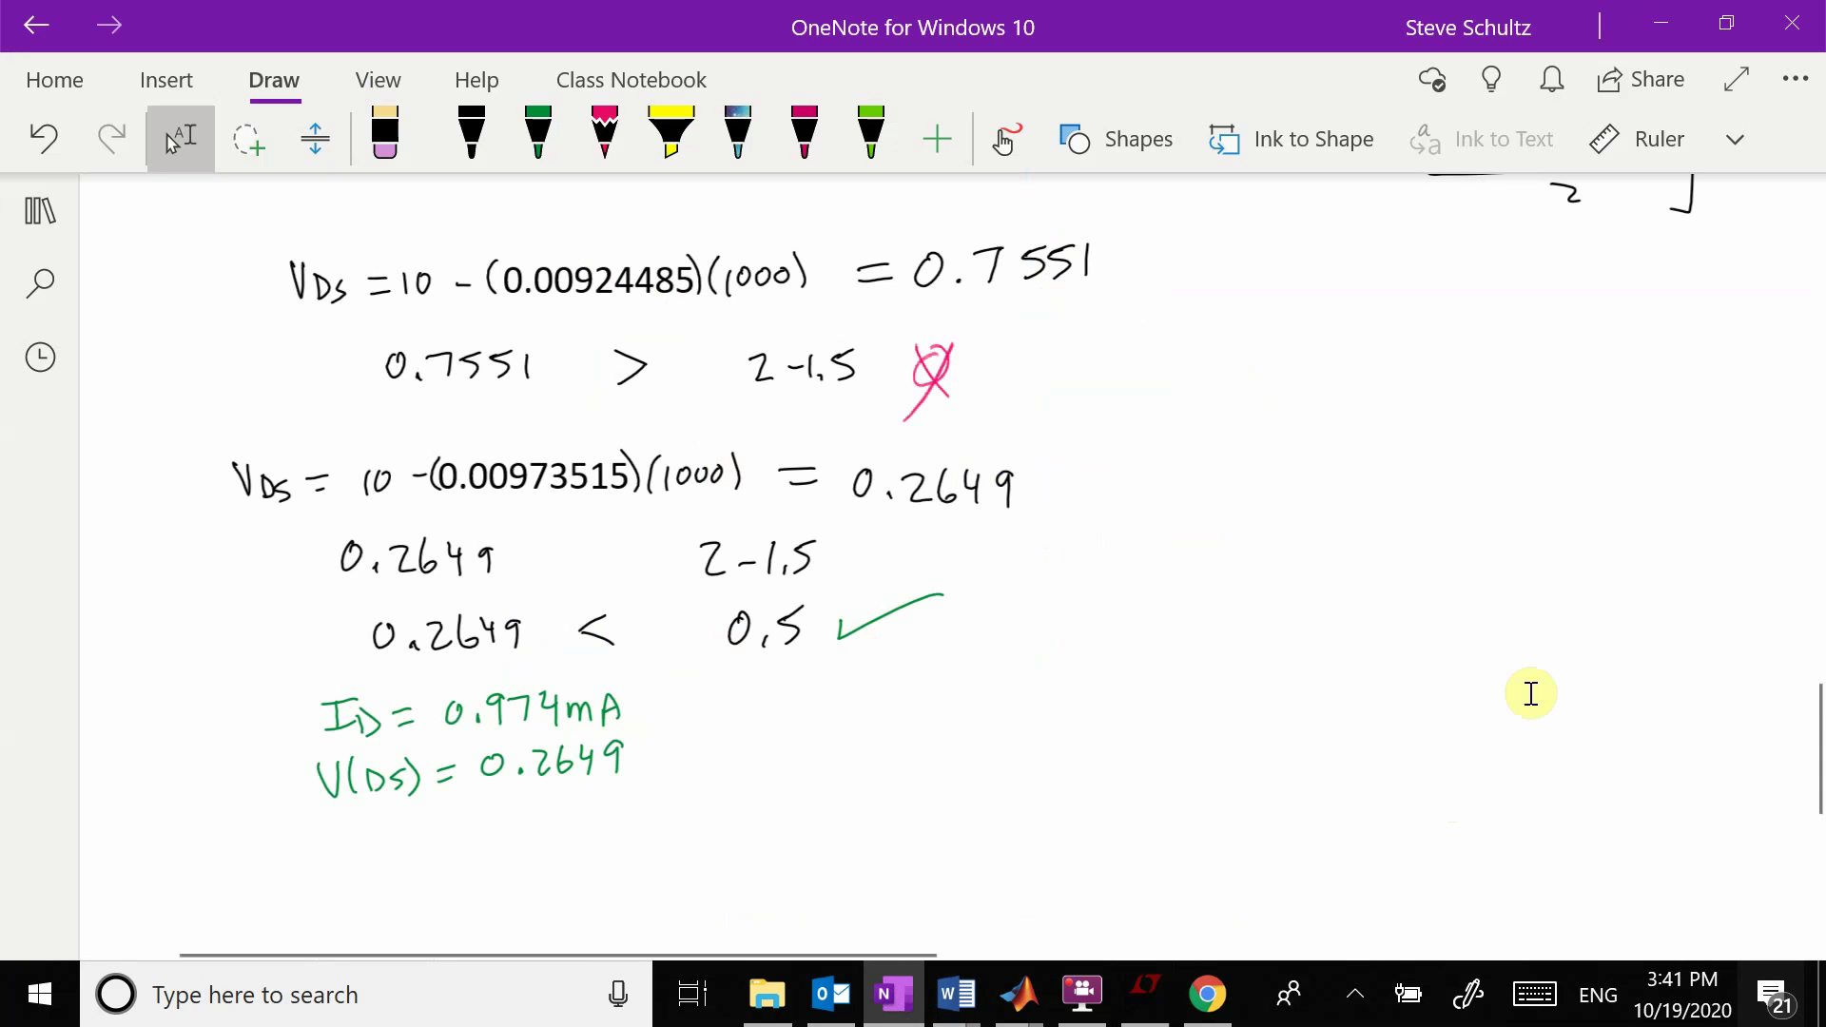
scroll(725, 704, "up", 3)
scroll(725, 705, "up", 8)
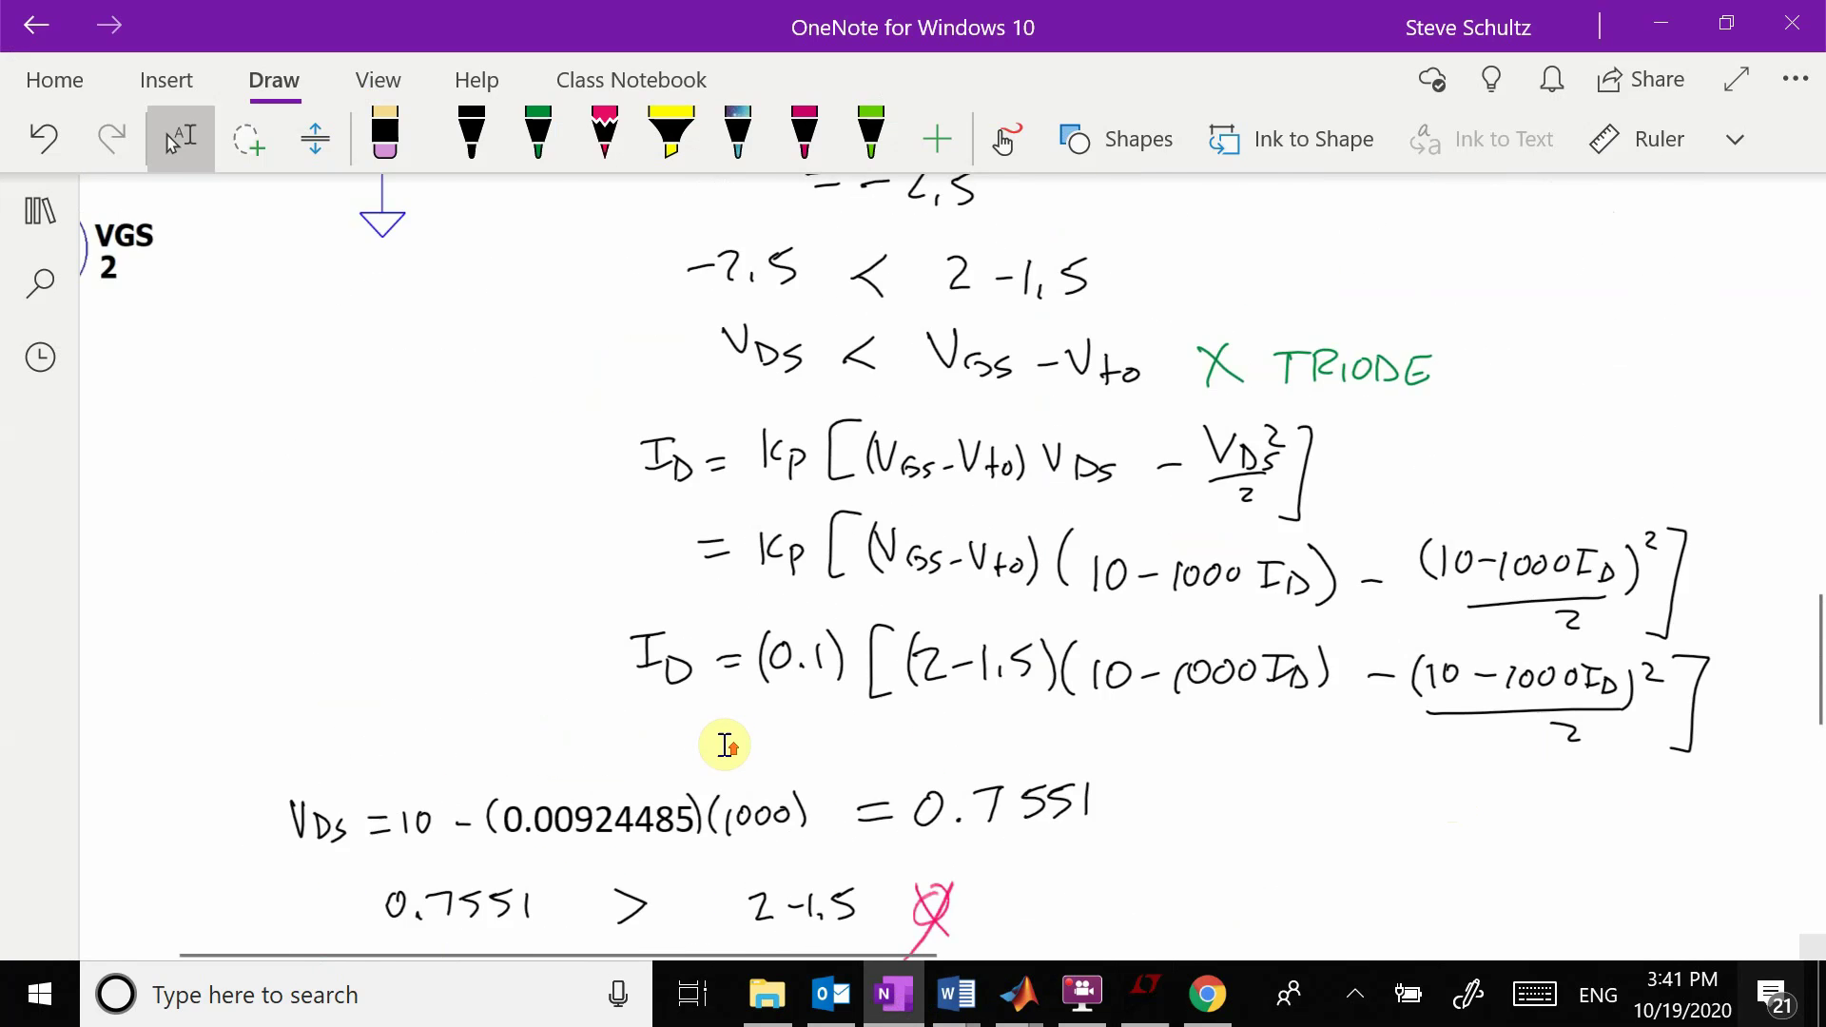
scroll(829, 544, "down", 4)
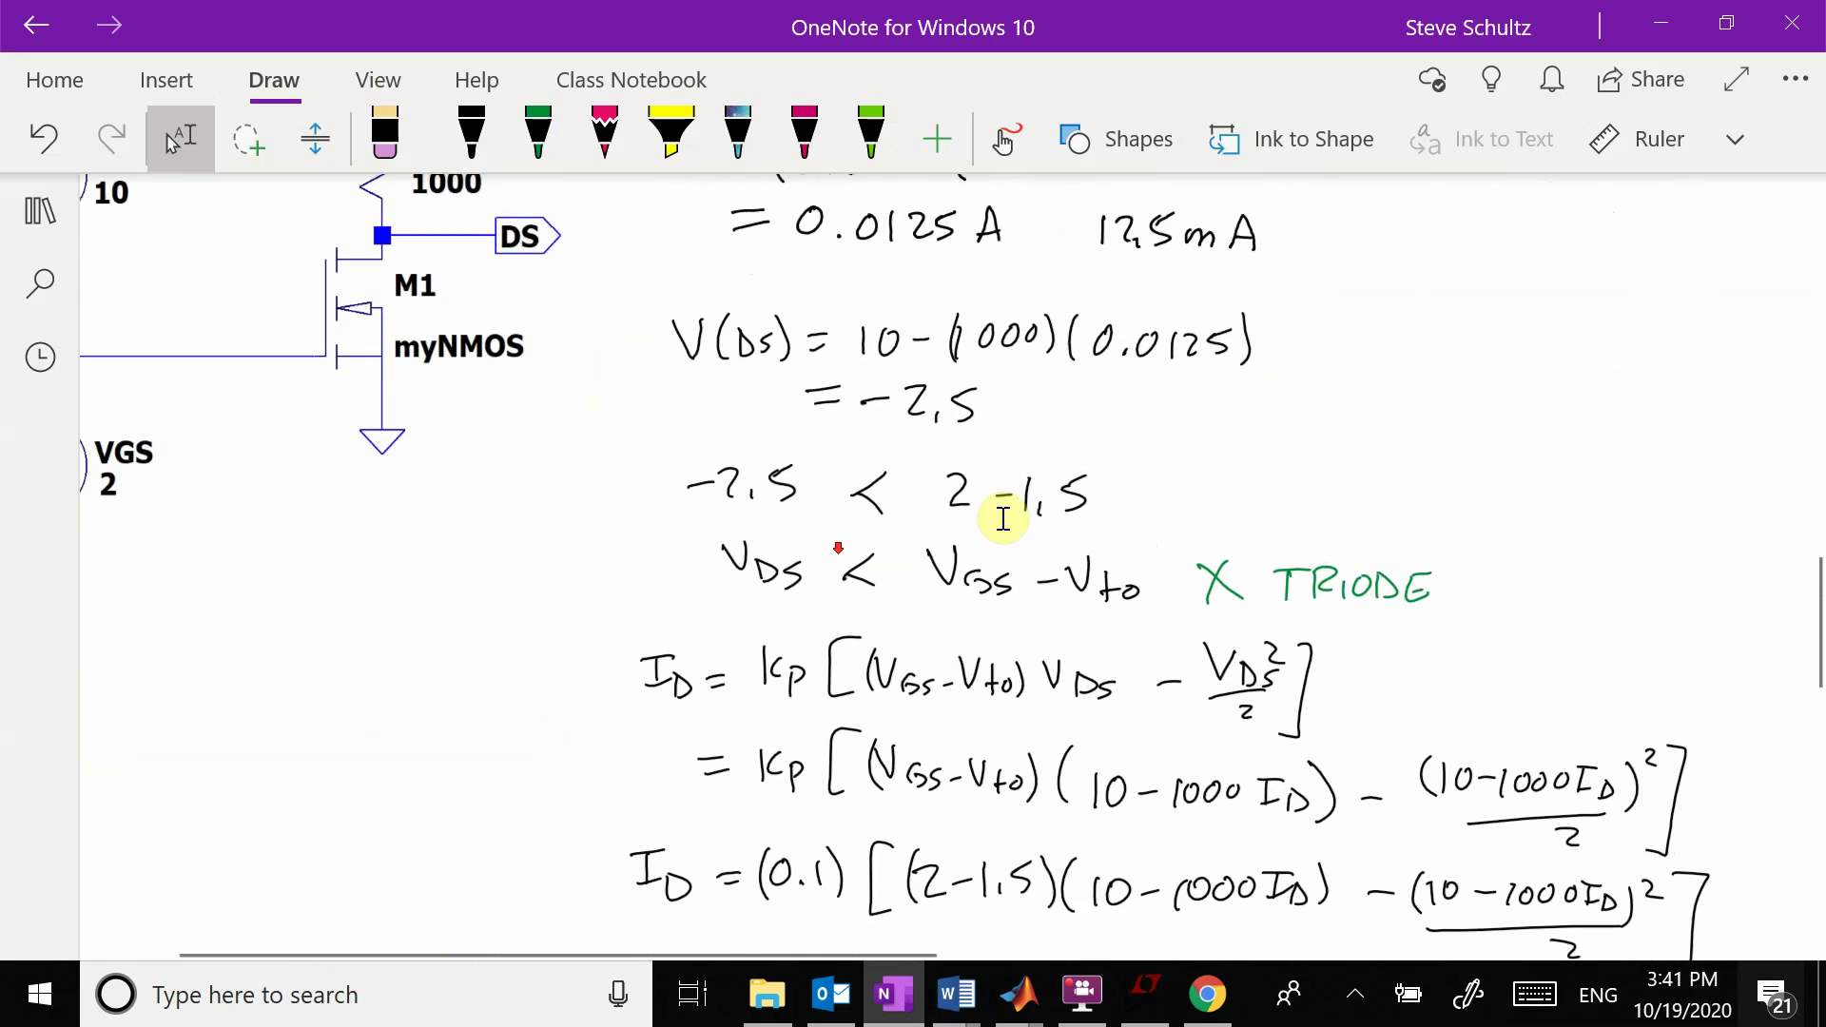
scroll(844, 811, "down", 5)
scroll(861, 773, "down", 2)
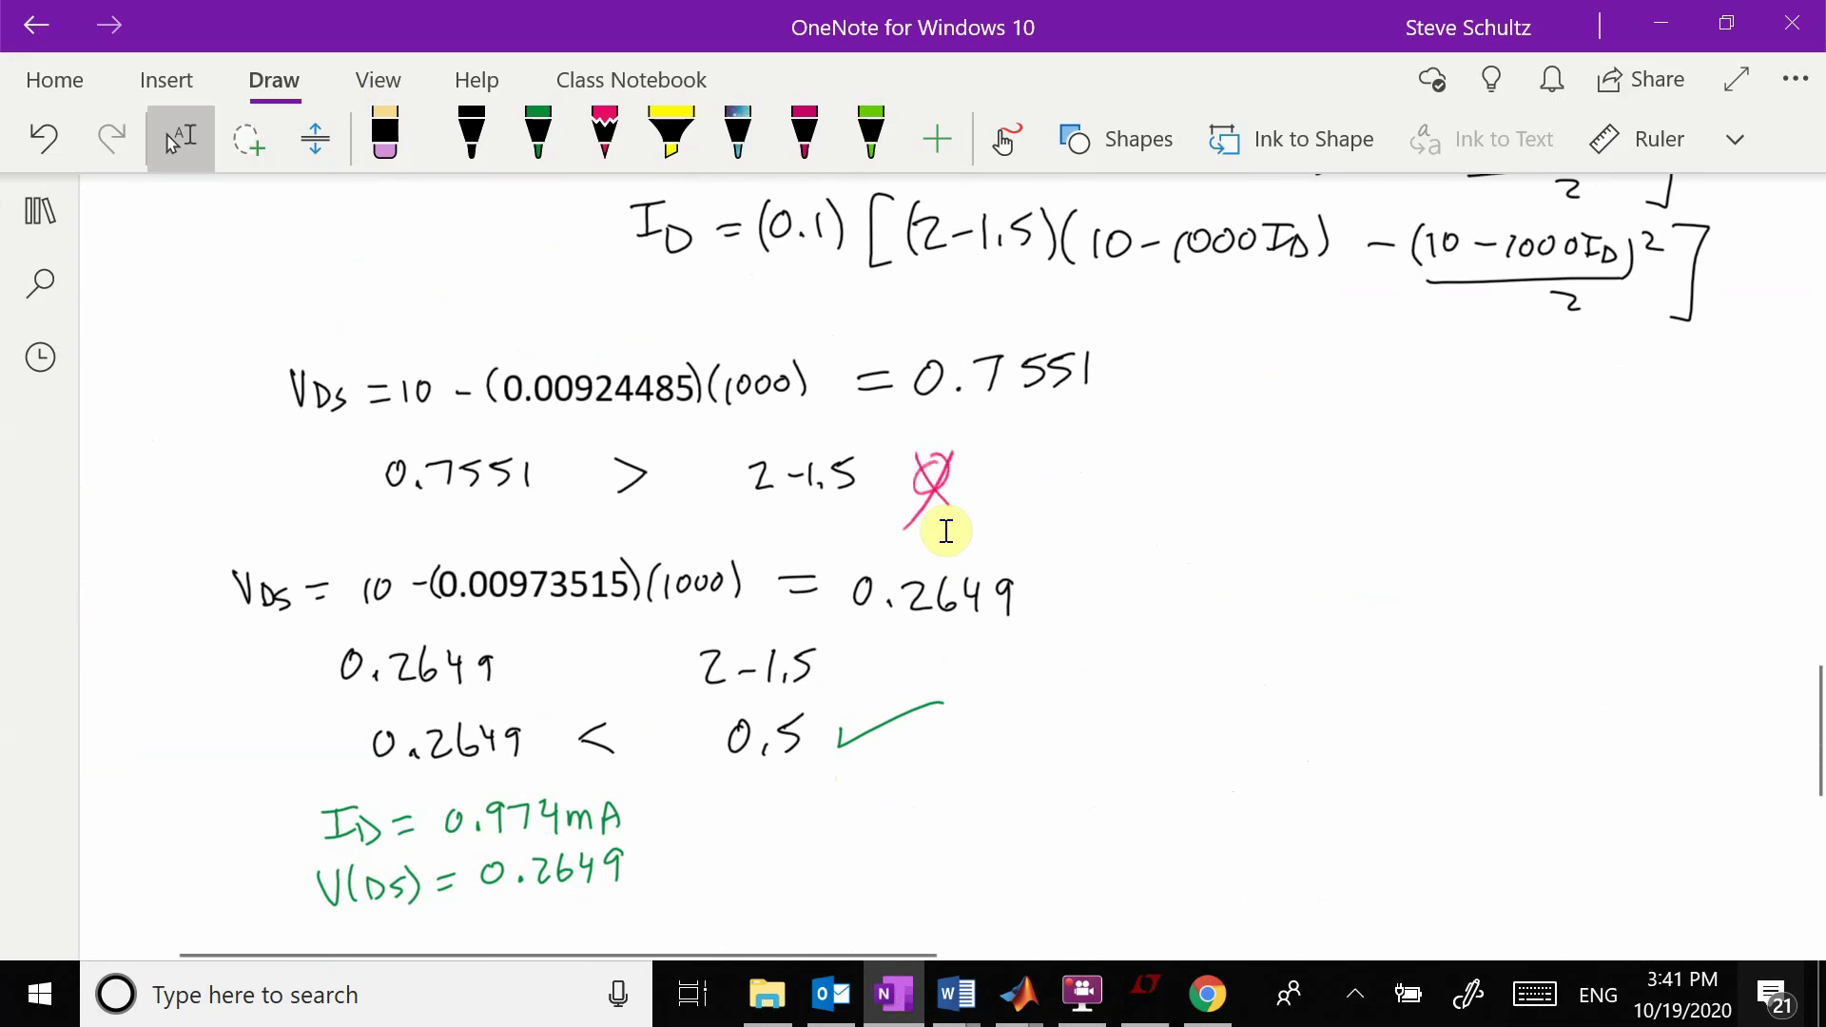